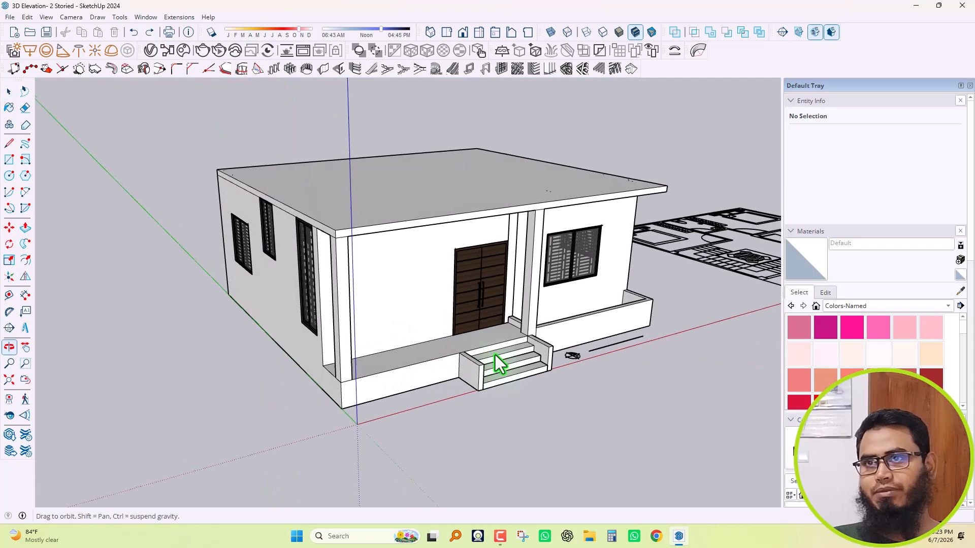
Examine the open floor area enclosed by the low wall in front of the double window
scroll(563, 287, up, 3)
middle_drag(563, 288, 521, 331)
scroll(522, 331, up, 2)
scroll(664, 308, up, 3)
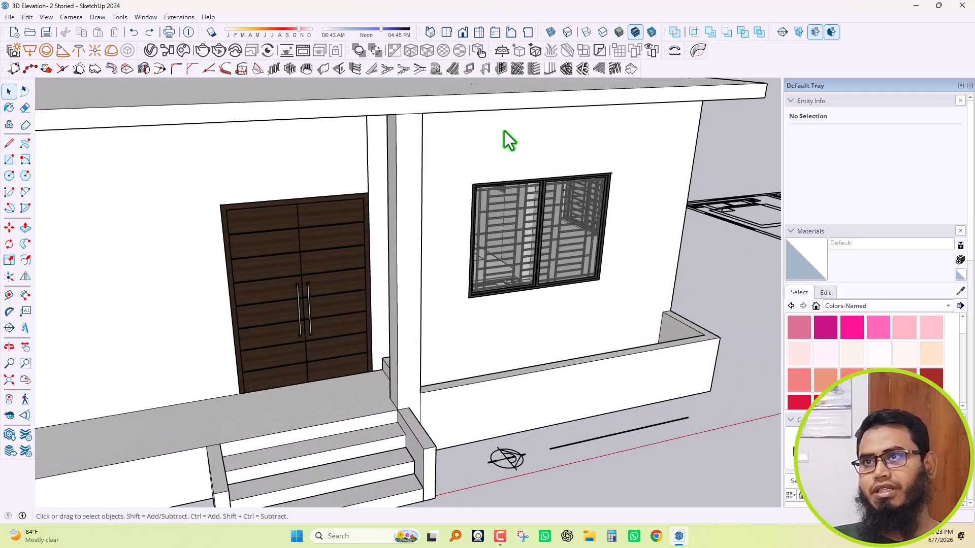
scroll(386, 249, down, 4)
scroll(384, 323, up, 6)
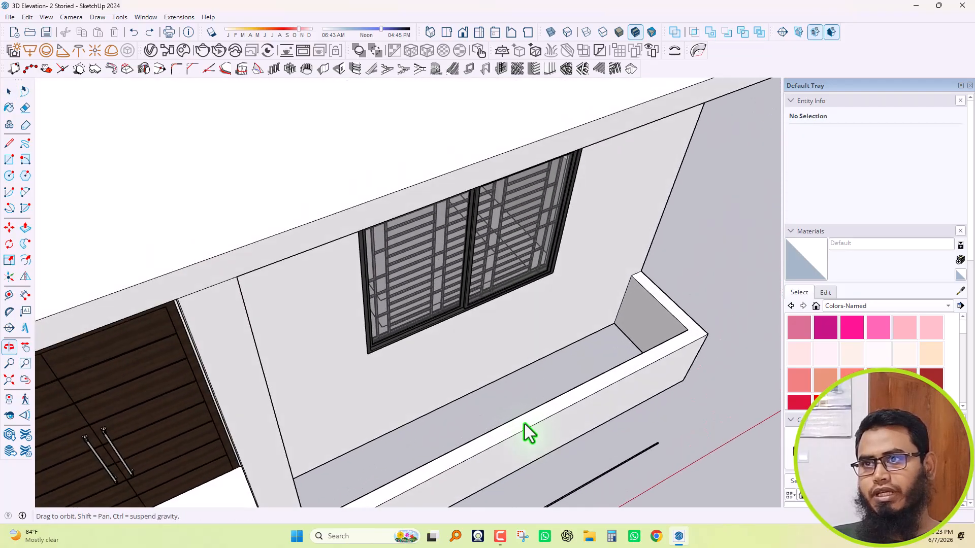
scroll(528, 431, down, 1)
middle_drag(525, 405, 579, 390)
scroll(578, 391, up, 3)
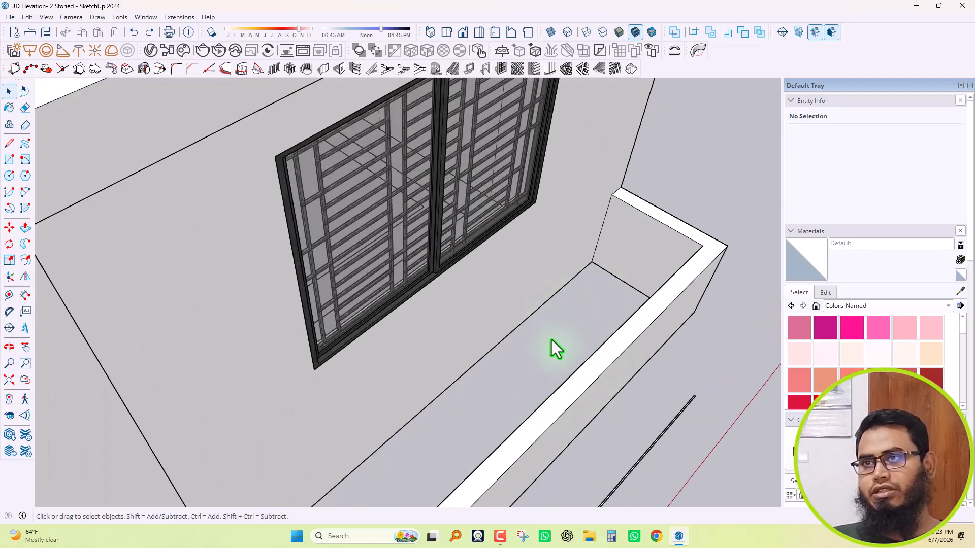
mouse_move(550, 352)
middle_down()
mouse_move(594, 362)
mouse_move(565, 361)
middle_up()
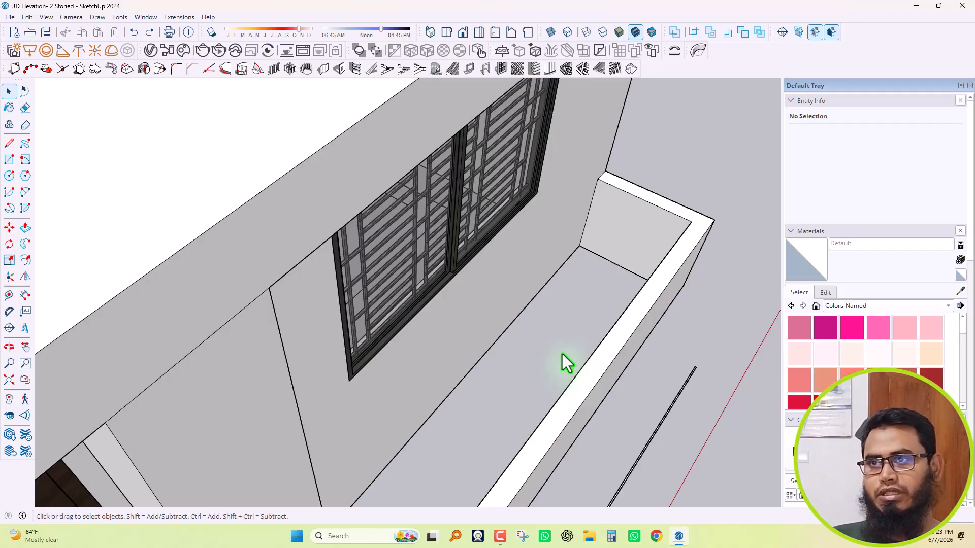
Draw a line along the far inner edge of the low-walled area to close its floor into a face
key(l)
click(580, 246)
middle_drag(574, 327, 629, 352)
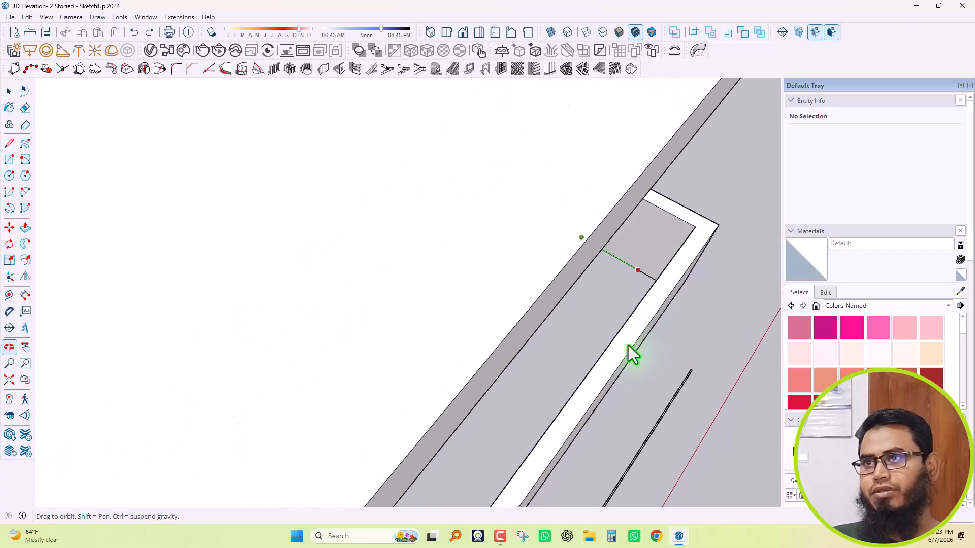
click(654, 277)
middle_drag(658, 281, 618, 213)
scroll(615, 248, up, 3)
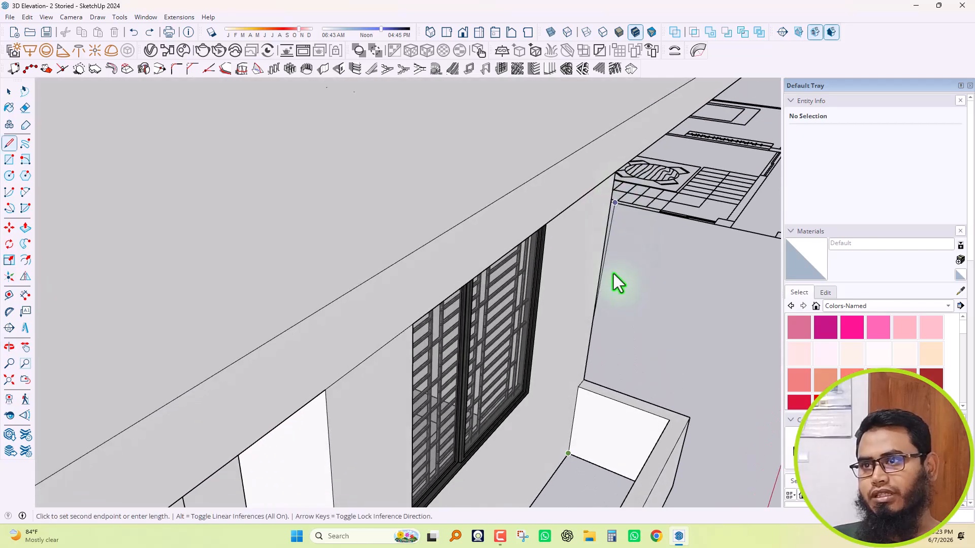
scroll(572, 447, up, 4)
middle_drag(590, 489, 687, 478)
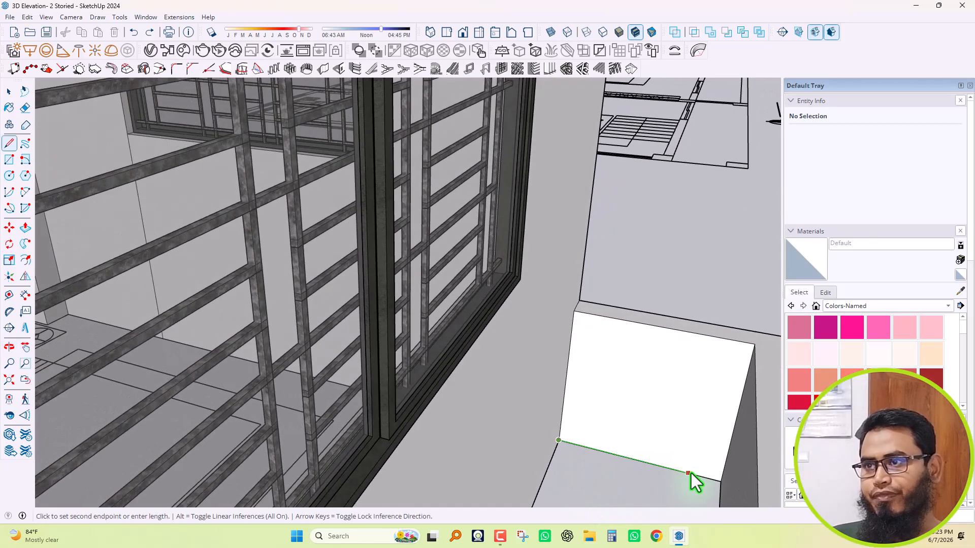
click(721, 482)
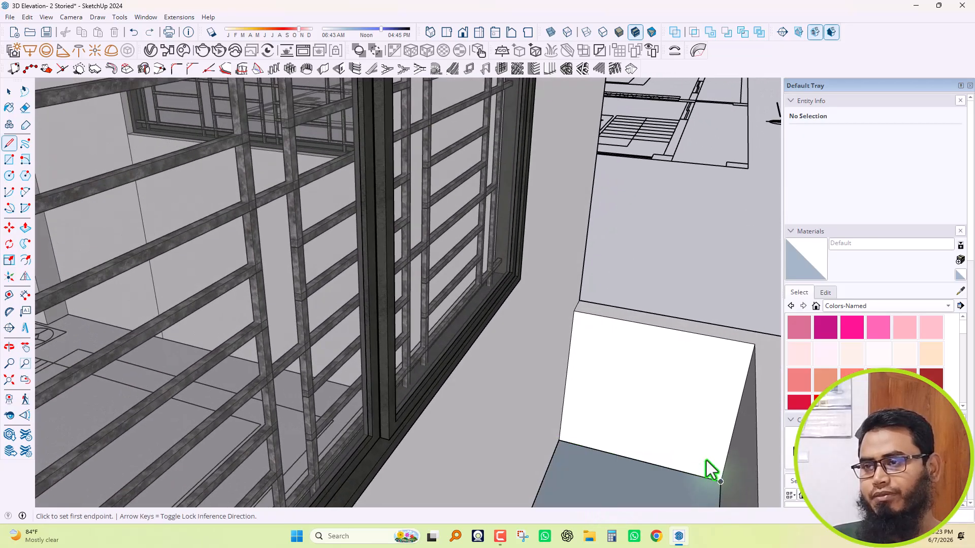
scroll(703, 459, up, 6)
key(space)
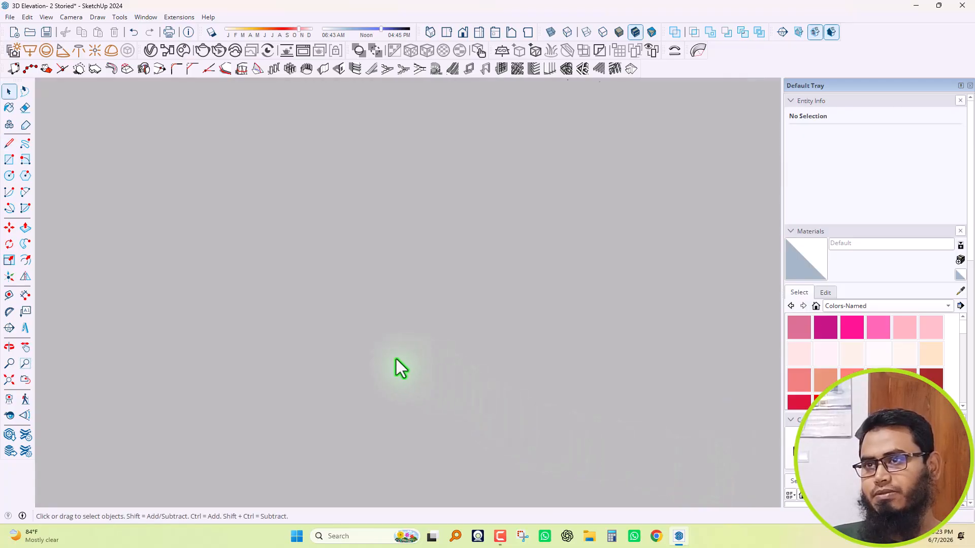
Reverse the new floor face inside the low wall below the double window
scroll(476, 376, down, 5)
middle_drag(476, 376, 516, 483)
scroll(594, 435, up, 4)
scroll(602, 396, down, 5)
middle_drag(611, 359, 550, 420)
scroll(552, 402, up, 5)
scroll(554, 408, up, 2)
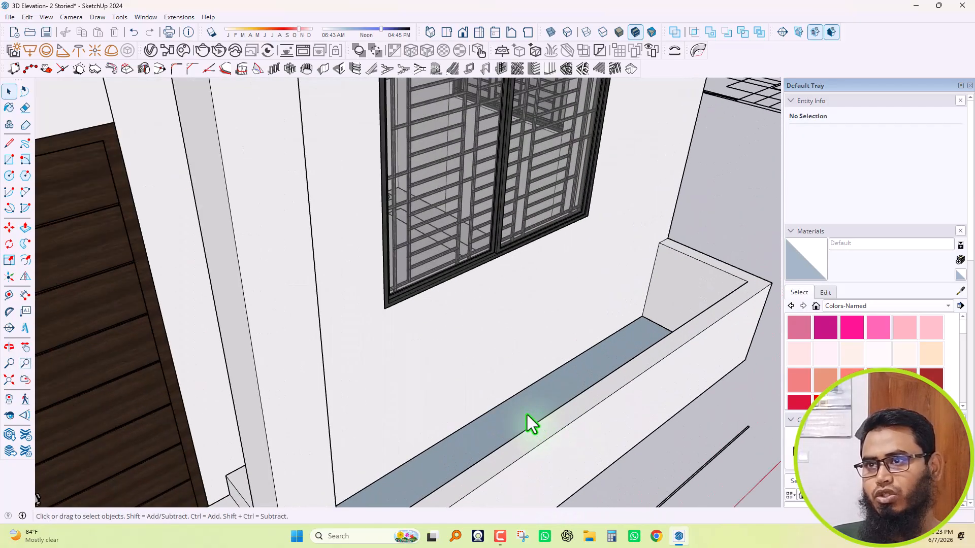
click(525, 407)
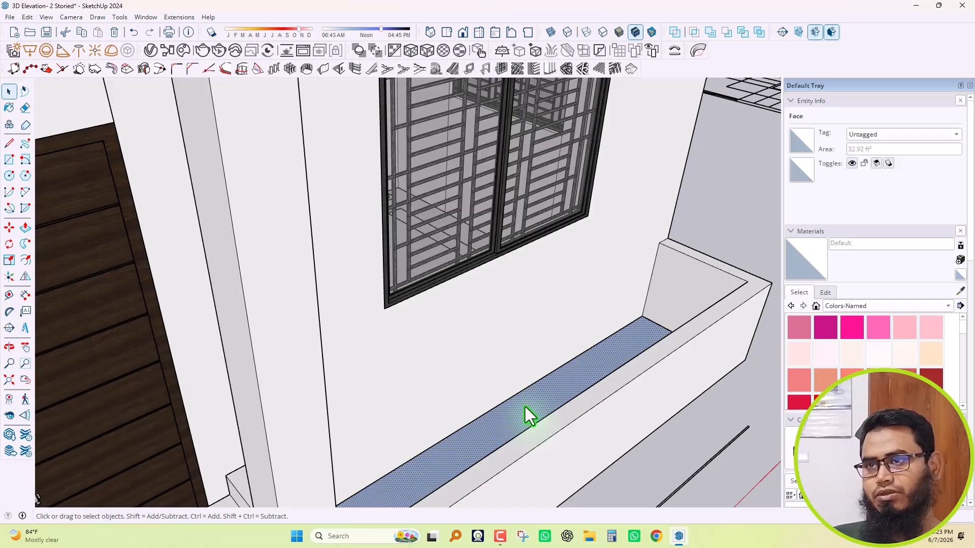
right_click(525, 407)
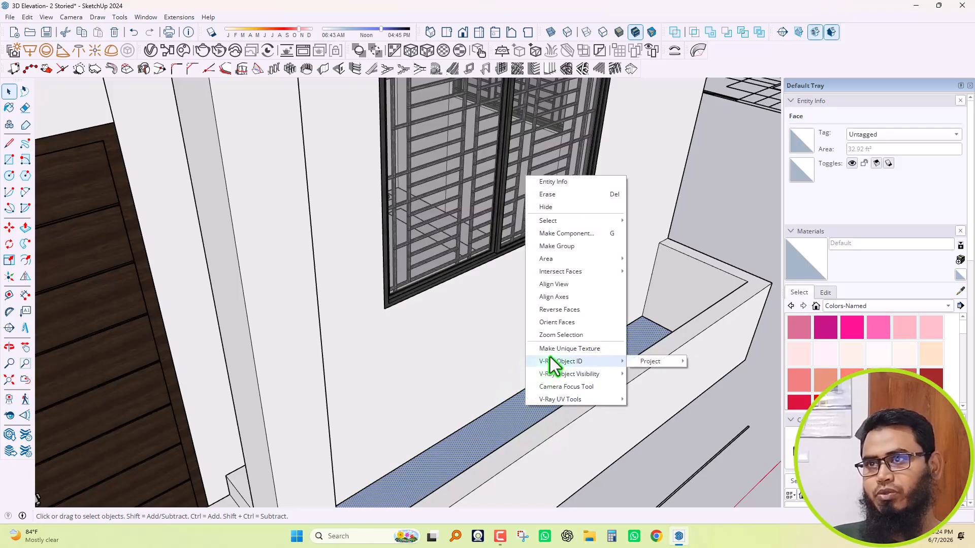
click(565, 310)
scroll(518, 394, down, 2)
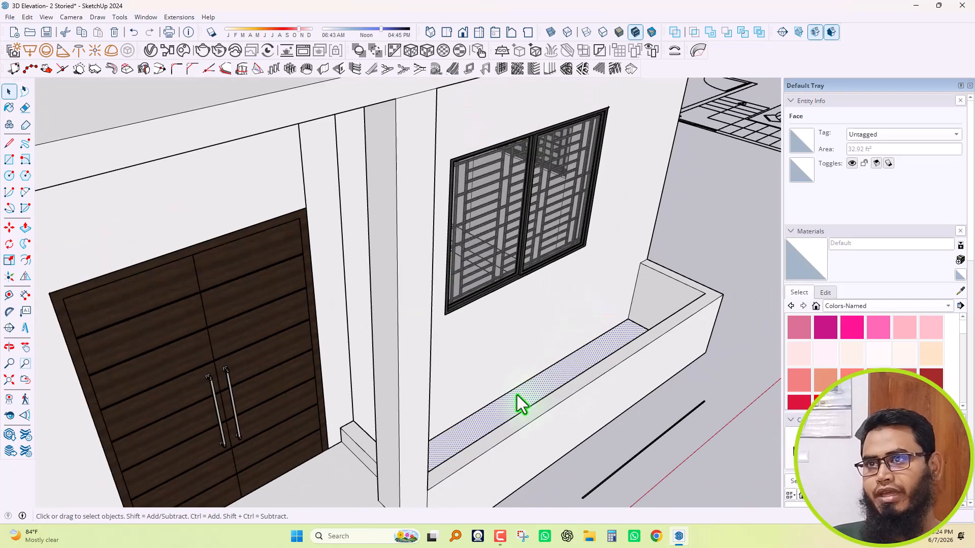
Push/Pull the floor face inside the low wall upward, keeping it below the wall's top
scroll(518, 394, up, 2)
key(p)
click(521, 401)
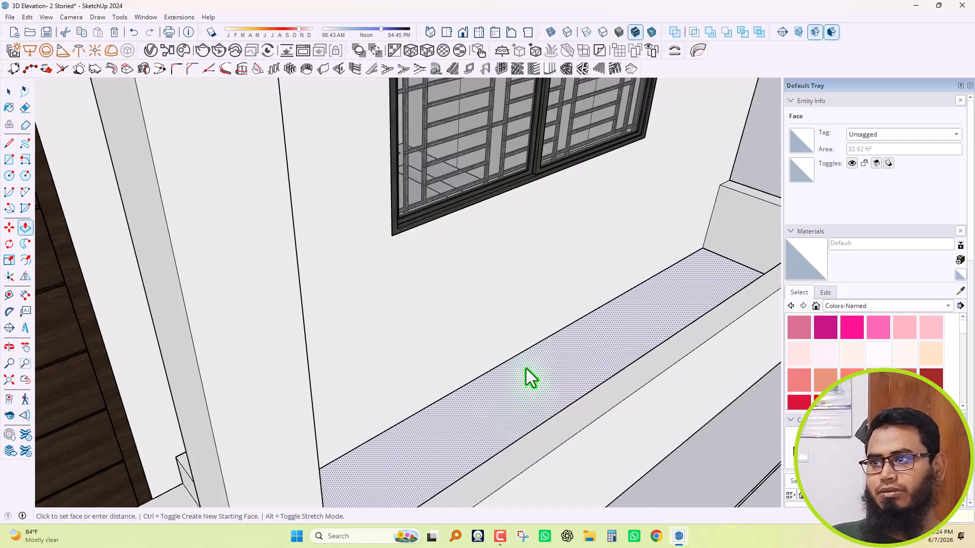
click(526, 368)
scroll(526, 368, down, 3)
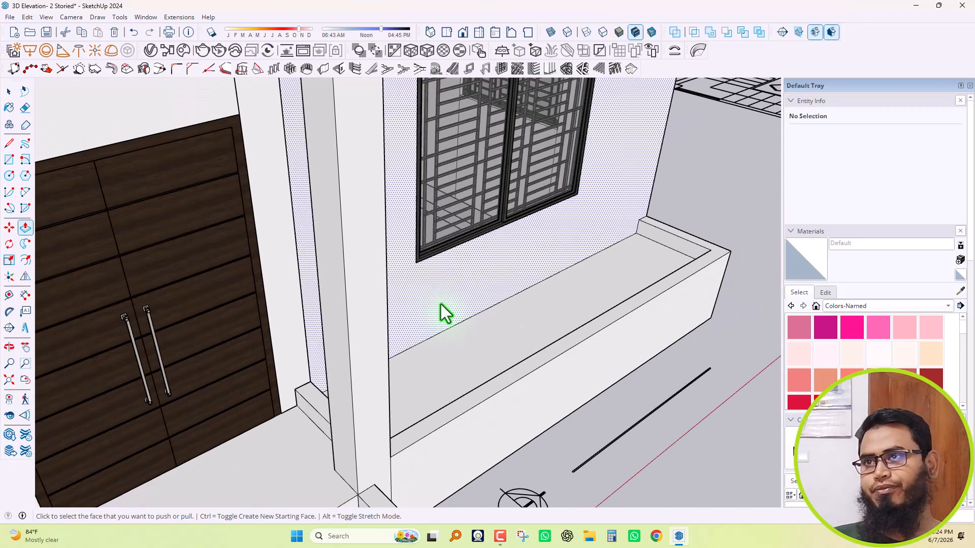
key(space)
Examine the raised veranda floor, its low walls and the adjoining column from several angles
middle_drag(549, 380, 492, 341)
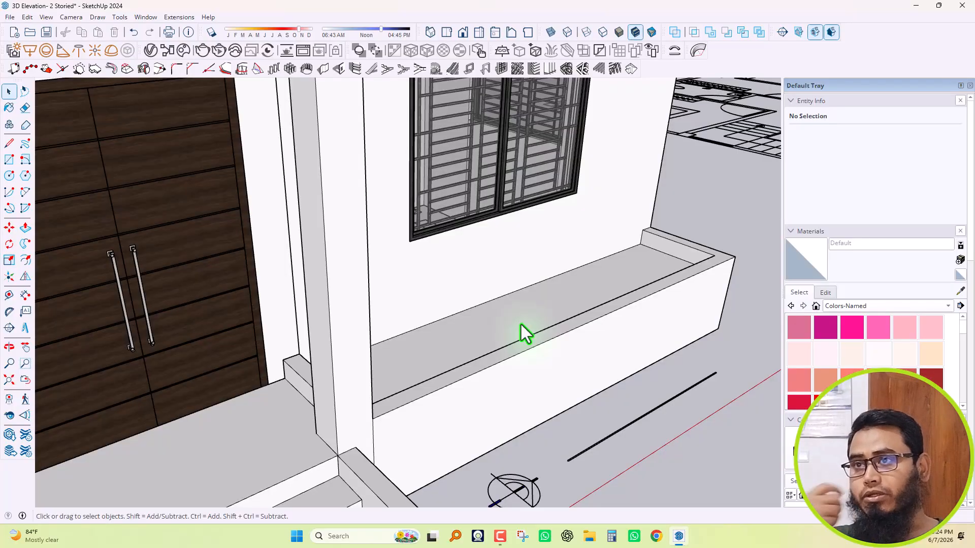
mouse_move(598, 380)
middle_down()
mouse_move(524, 322)
mouse_move(612, 378)
middle_up()
middle_drag(480, 392, 540, 402)
scroll(495, 338, up, 3)
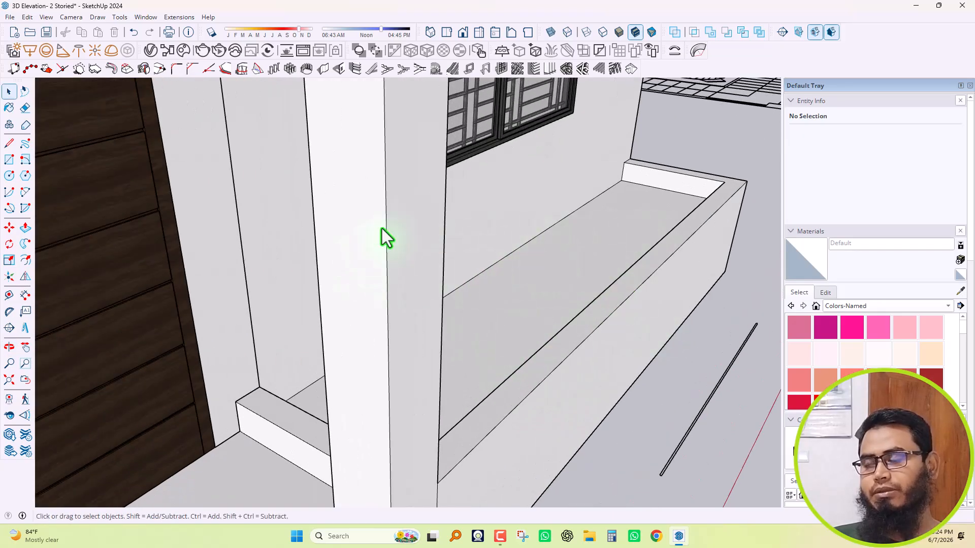
scroll(583, 277, down, 2)
middle_drag(541, 323, 522, 383)
scroll(634, 185, up, 4)
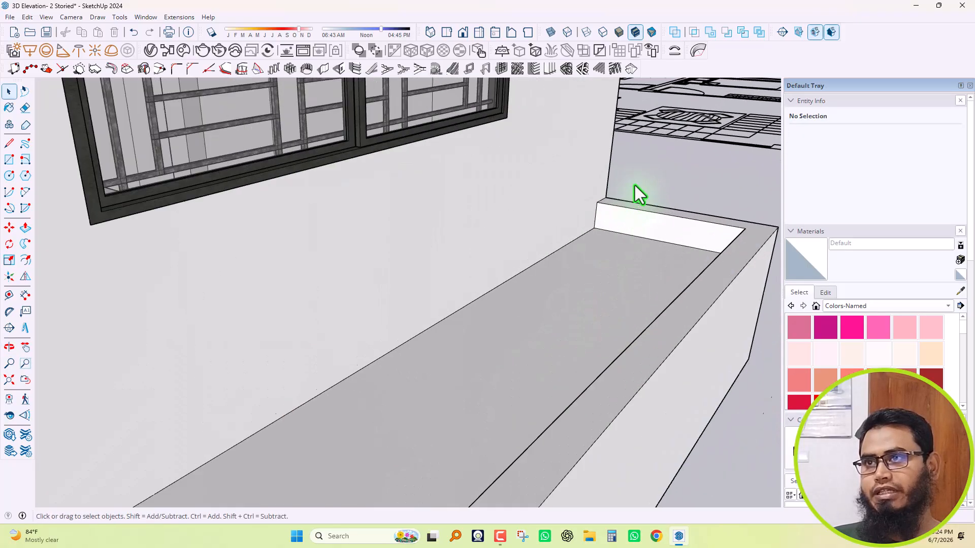
scroll(573, 217, down, 1)
scroll(574, 217, down, 5)
middle_drag(595, 268, 530, 275)
scroll(339, 272, down, 3)
scroll(438, 289, down, 2)
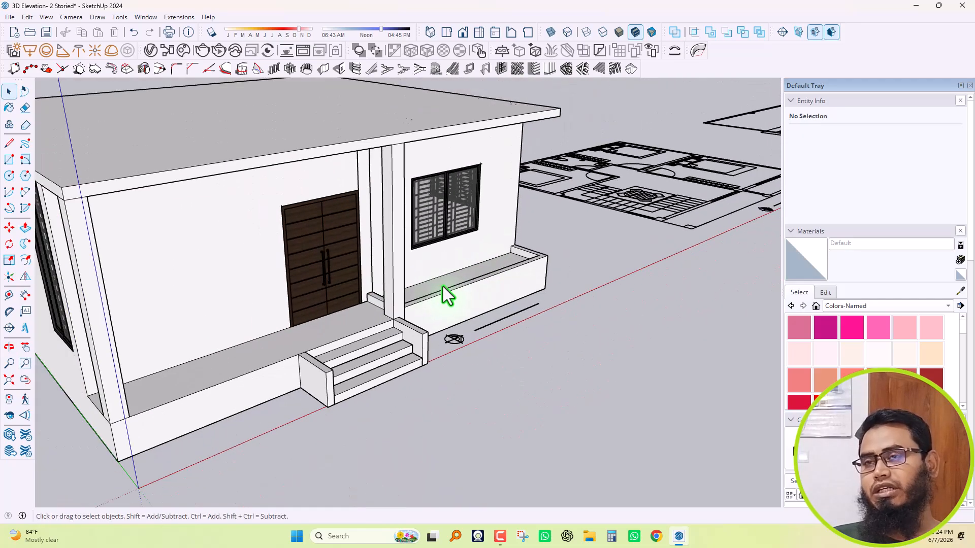
scroll(428, 297, up, 5)
scroll(549, 272, down, 2)
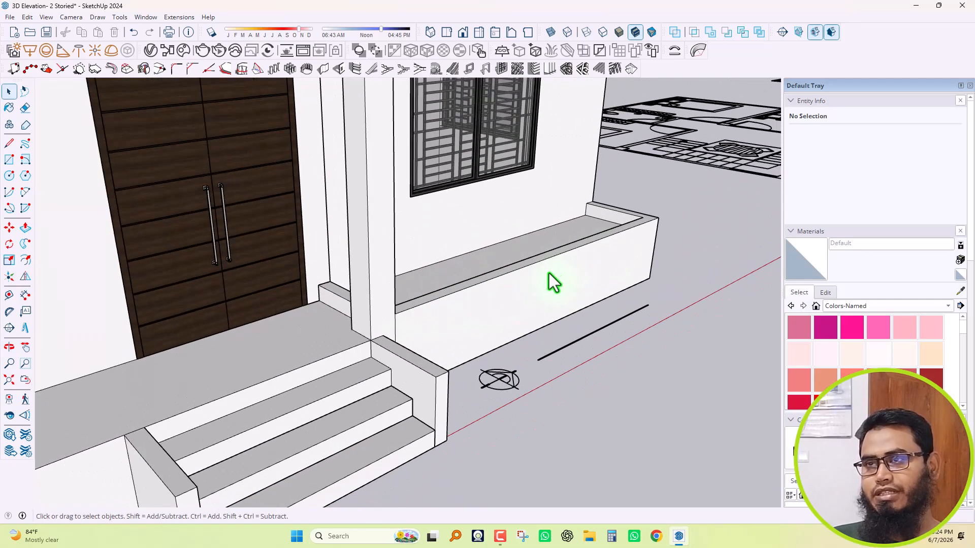
middle_drag(455, 312, 461, 312)
scroll(461, 312, up, 6)
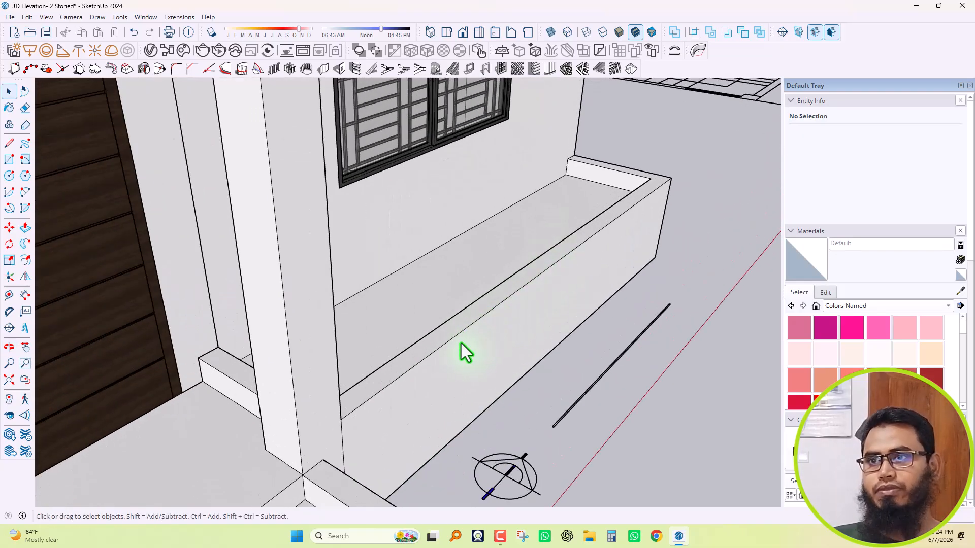
Push/Pull the top face of the low outer veranda wall upward to make a taller parapet
key(p)
scroll(461, 320, up, 3)
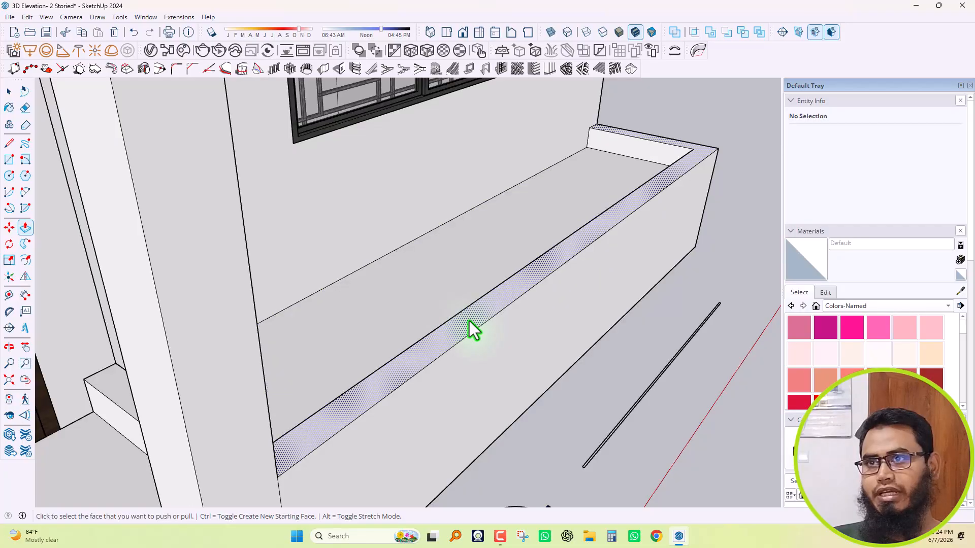
click(467, 322)
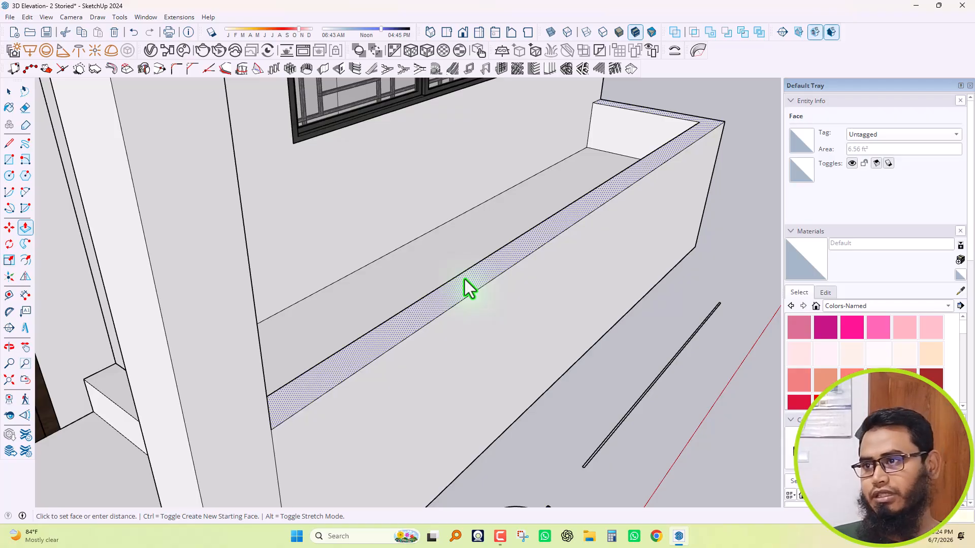
key(Return)
scroll(308, 284, down, 4)
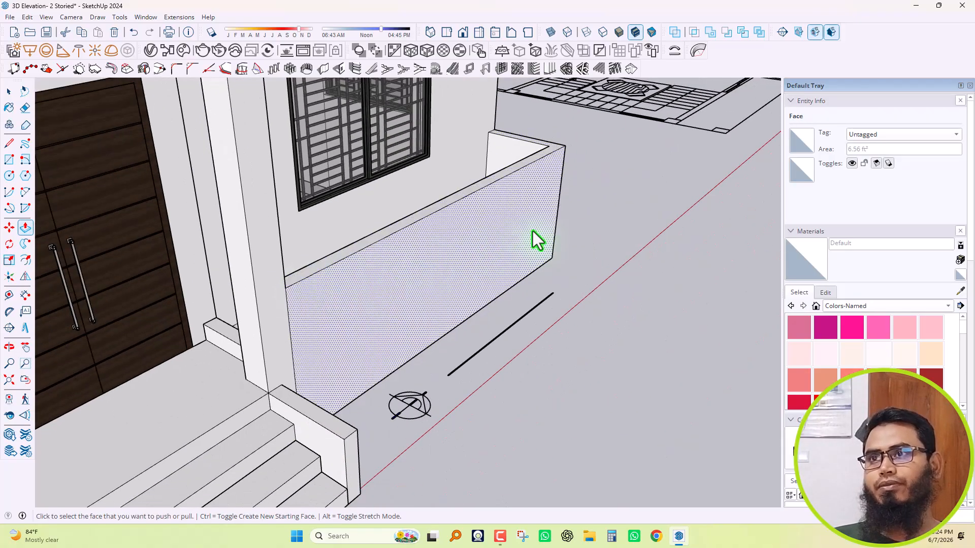
Push/Pull the top of the short wall between the door and the column upward
middle_drag(410, 315, 477, 318)
scroll(229, 363, up, 2)
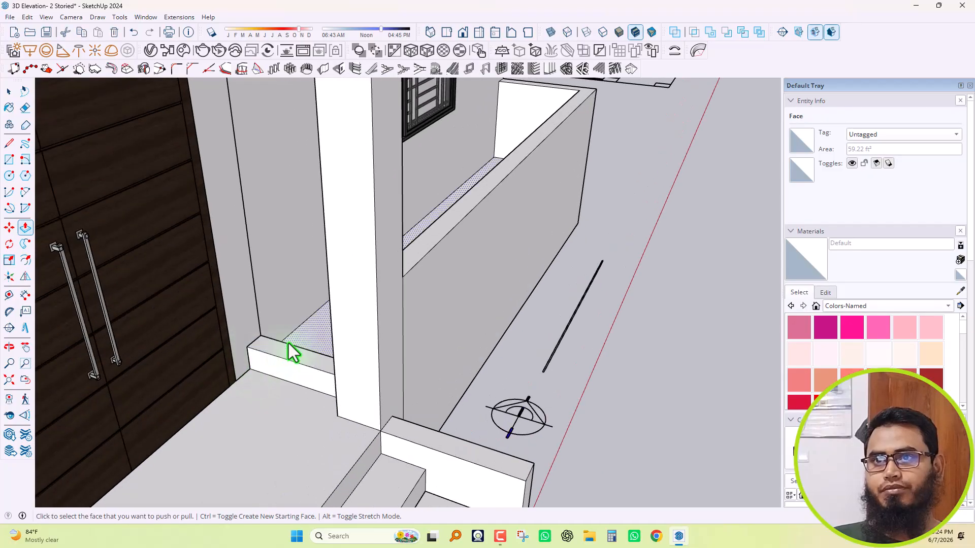
click(285, 344)
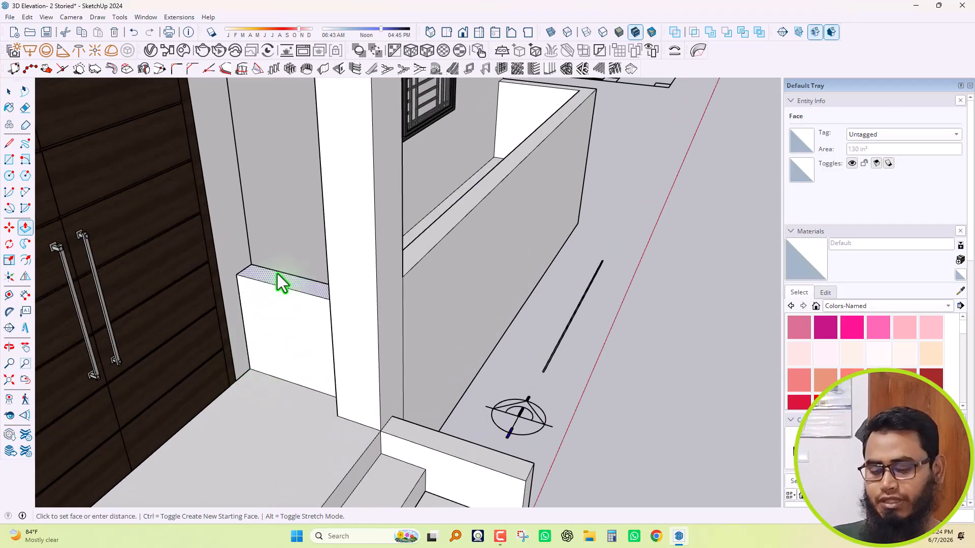
key(Return)
key(space)
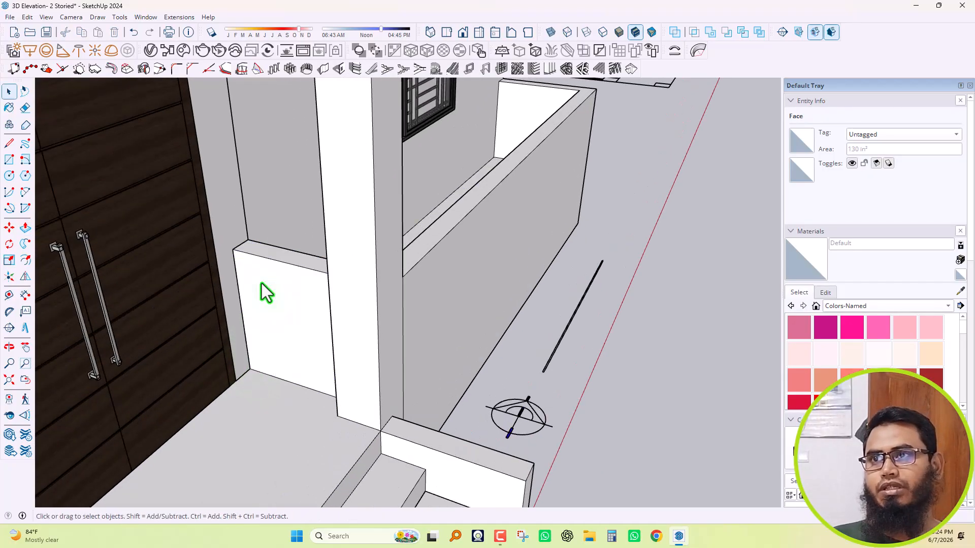
Clear the selection and examine the raised veranda walls within the whole front elevation
scroll(262, 284, down, 2)
click(427, 315)
scroll(427, 315, down, 2)
middle_drag(428, 315, 325, 305)
scroll(325, 306, down, 3)
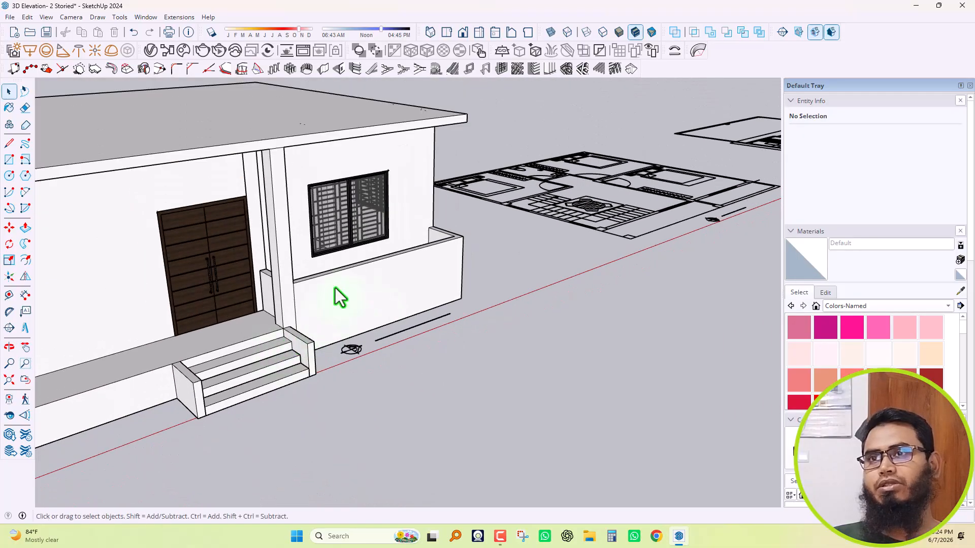
middle_drag(454, 251, 413, 283)
scroll(341, 331, down, 3)
scroll(365, 349, up, 6)
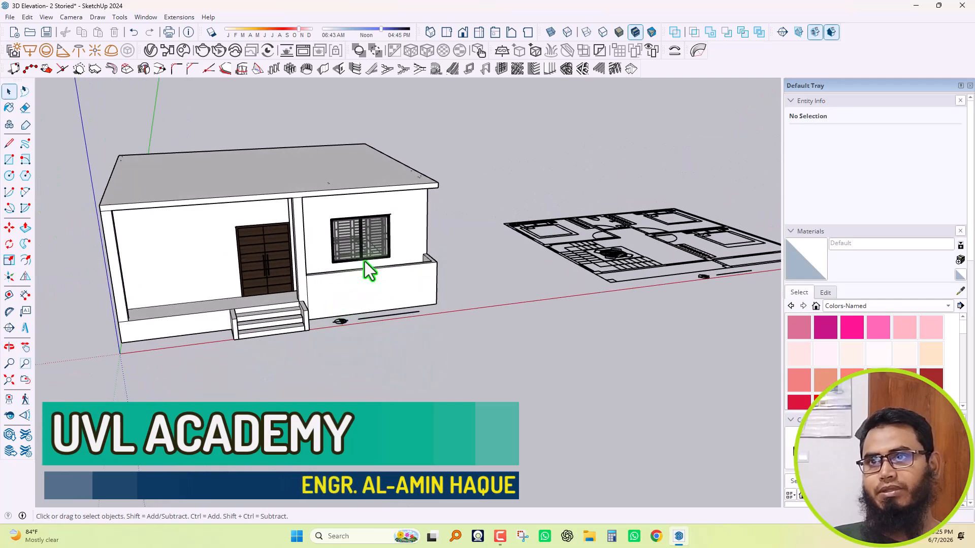
middle_drag(546, 327, 396, 373)
scroll(385, 370, down, 5)
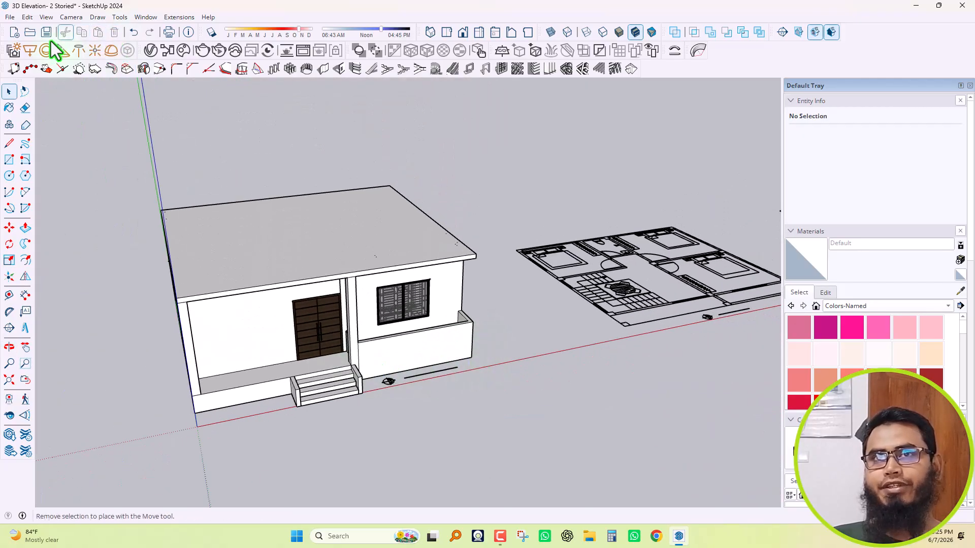
Examine the parapet corner and where it meets the house's side wall, close up and in full view
middle_drag(522, 368, 348, 360)
scroll(464, 345, up, 3)
scroll(464, 345, up, 8)
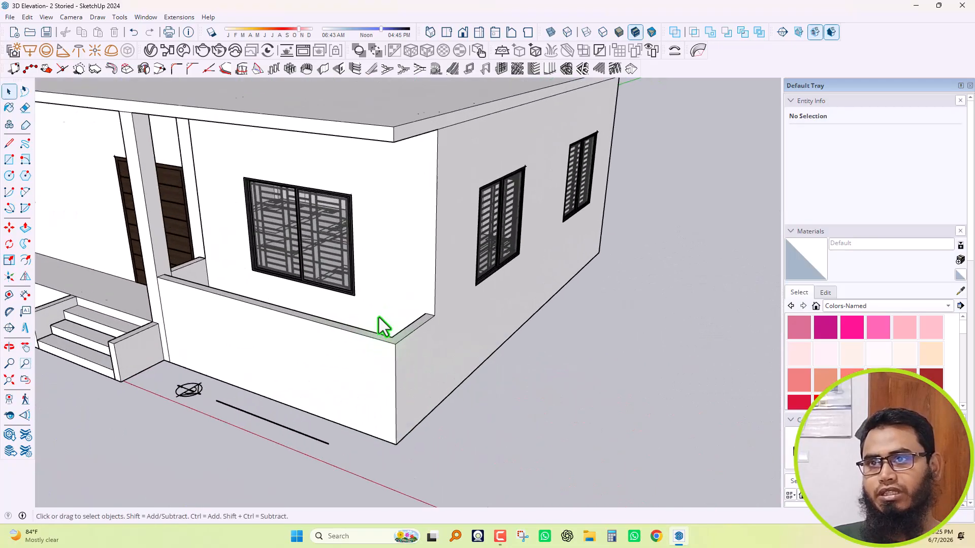
scroll(436, 351, down, 10)
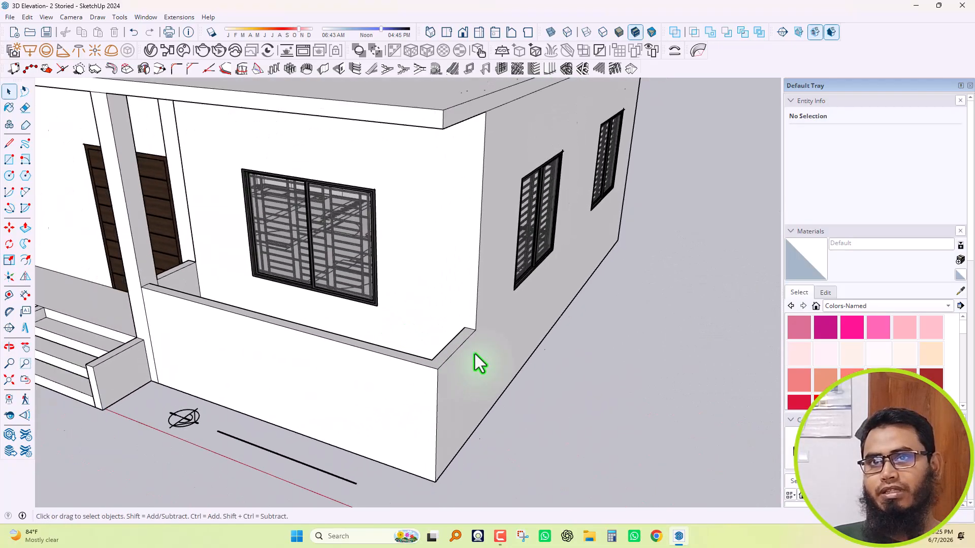
middle_drag(395, 375, 419, 374)
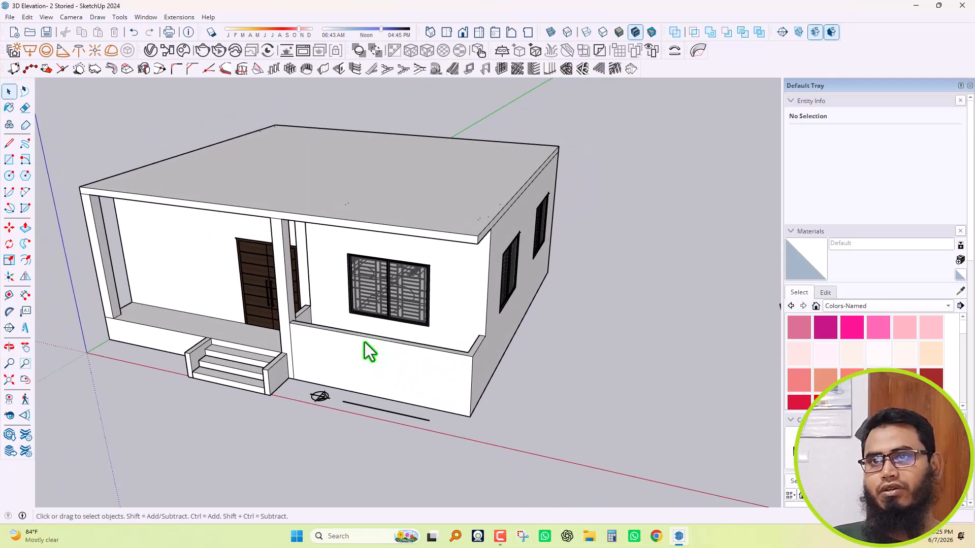
scroll(365, 342, up, 5)
scroll(510, 355, up, 5)
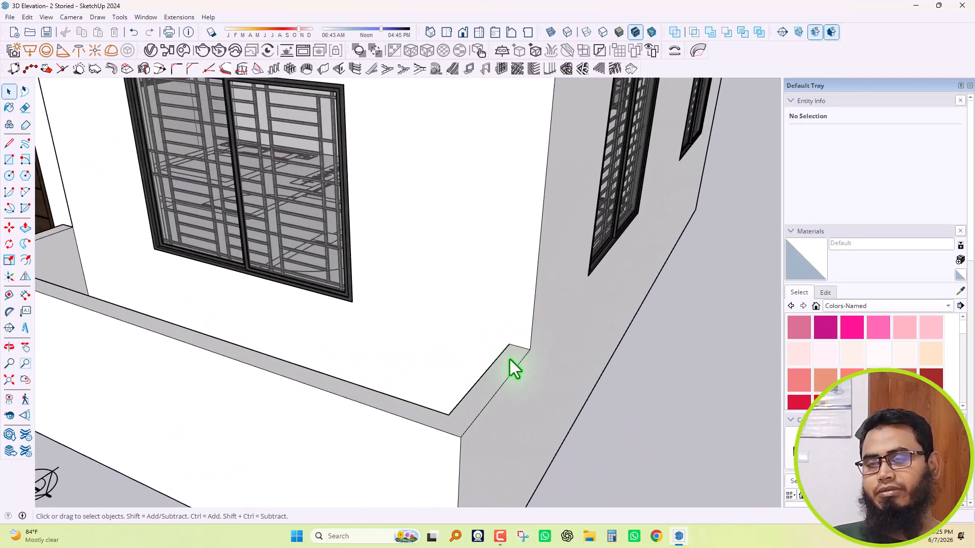
middle_drag(520, 357, 497, 381)
scroll(553, 381, down, 5)
scroll(497, 381, down, 5)
mouse_move(550, 359)
middle_down()
mouse_move(504, 391)
mouse_move(544, 359)
middle_up()
scroll(563, 371, up, 5)
scroll(363, 314, down, 5)
middle_drag(363, 314, 505, 337)
scroll(504, 337, up, 2)
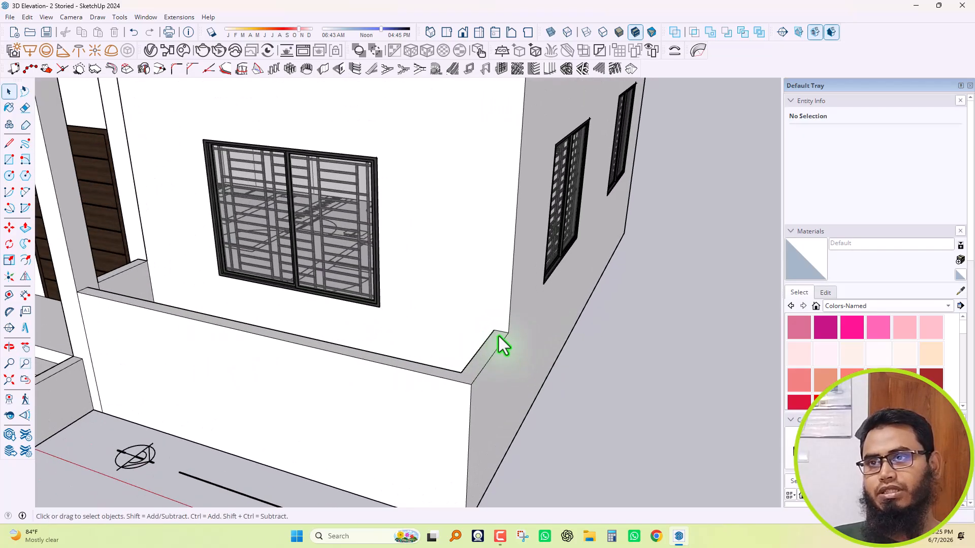
Draw a short vertical line up the house wall from the midpoint of the parapet top's edge where it meets the wall
scroll(502, 323, up, 5)
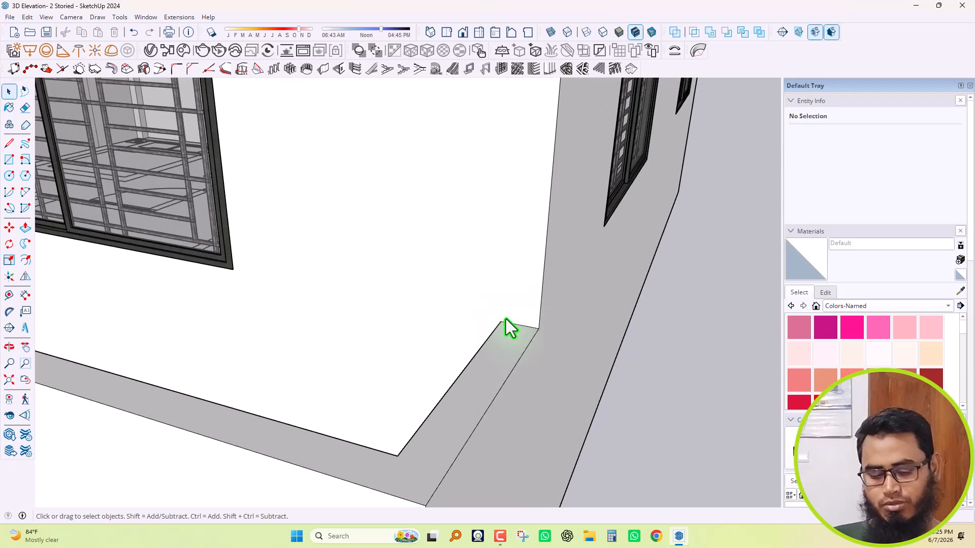
key(l)
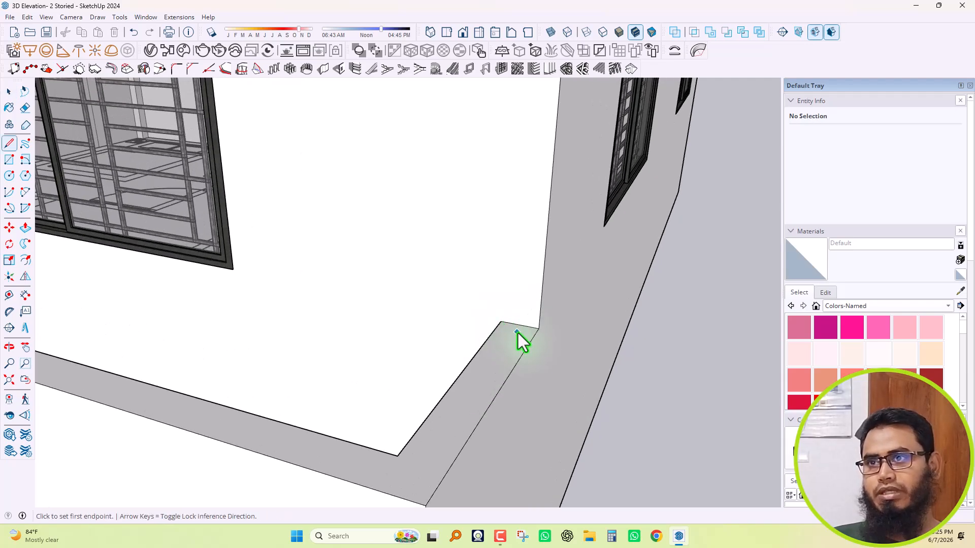
click(519, 325)
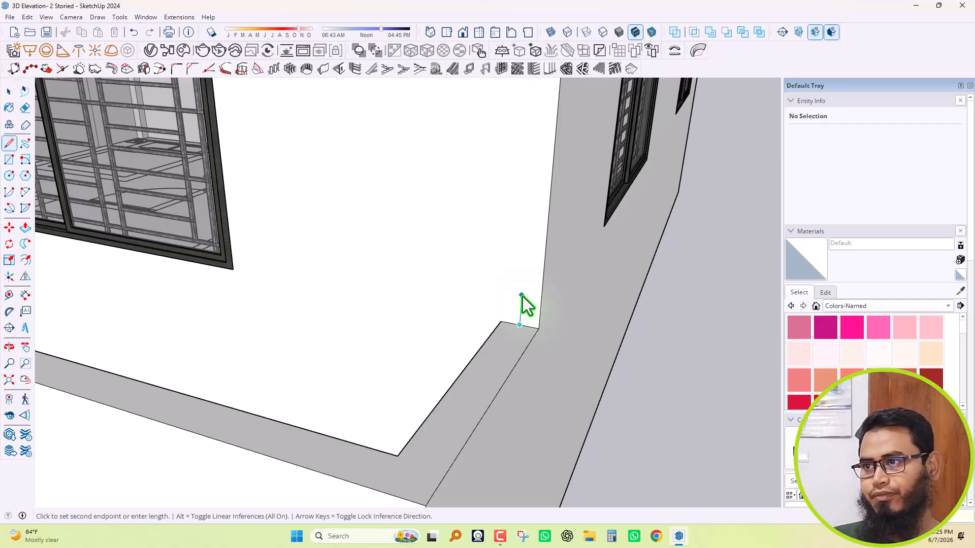
click(522, 295)
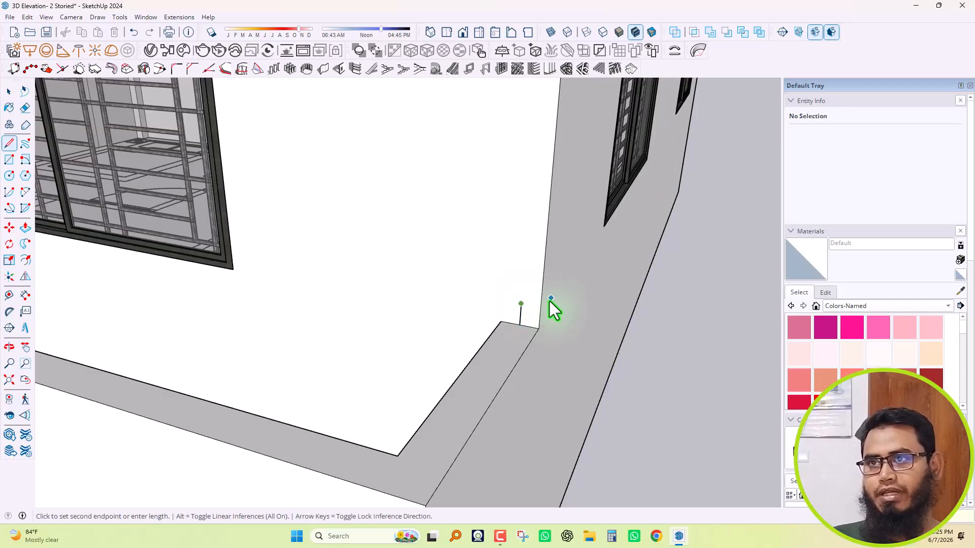
scroll(528, 304, up, 3)
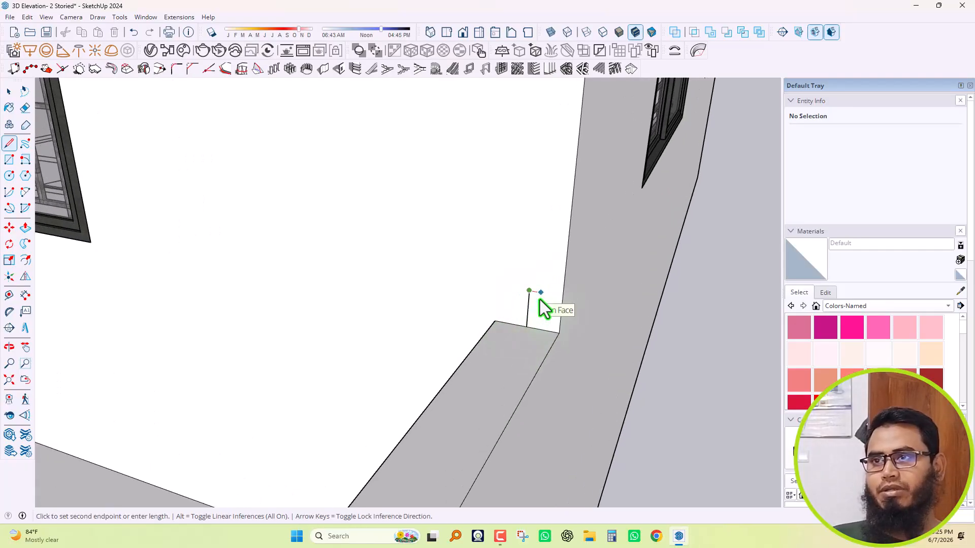
key(space)
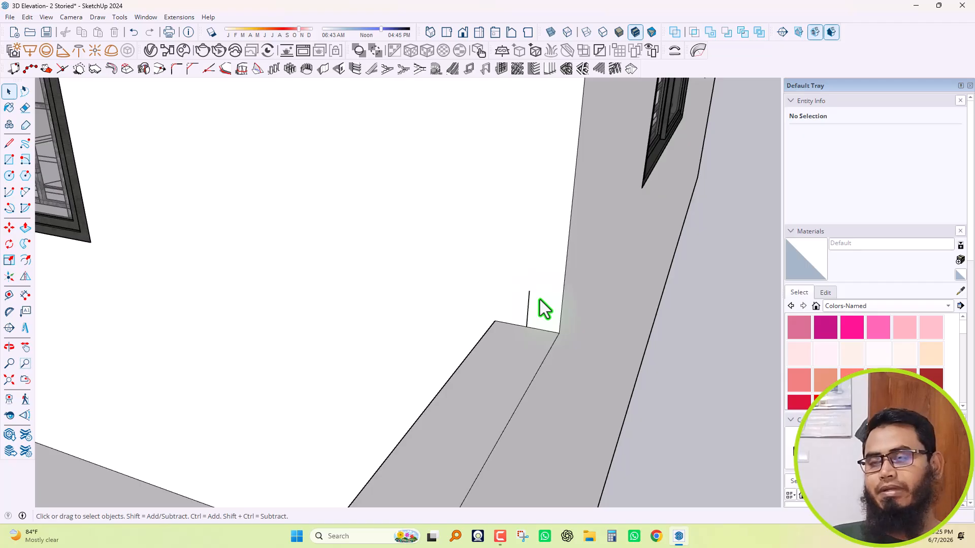
Draw a circle centred on the short line's upper end, undo it, and redraw it smaller, about 3.11 in² in area
scroll(610, 314, down, 6)
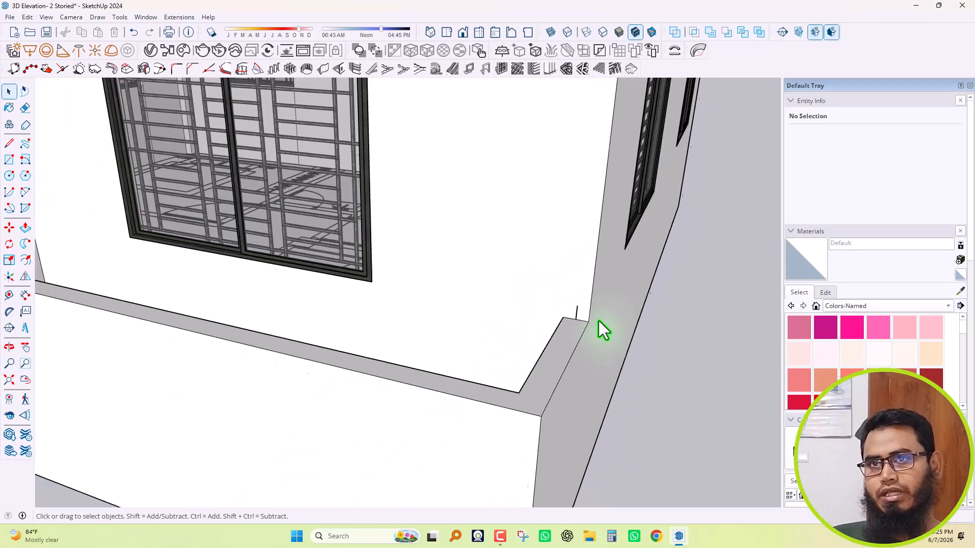
scroll(575, 325, up, 5)
scroll(605, 321, up, 3)
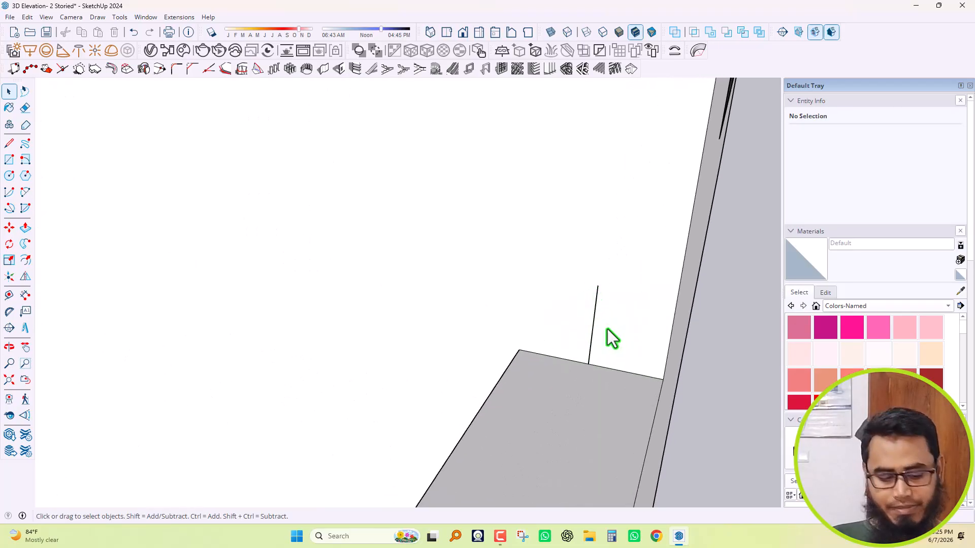
key(c)
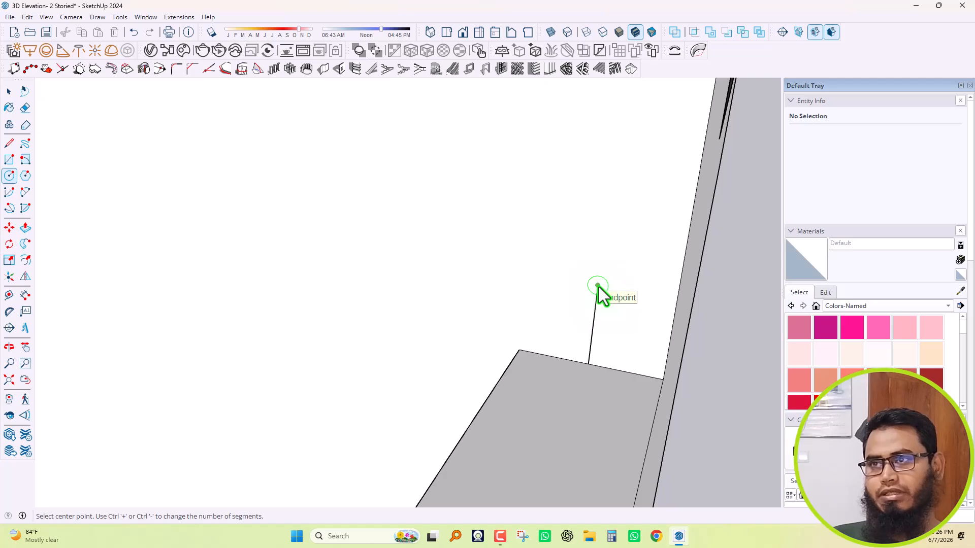
click(599, 288)
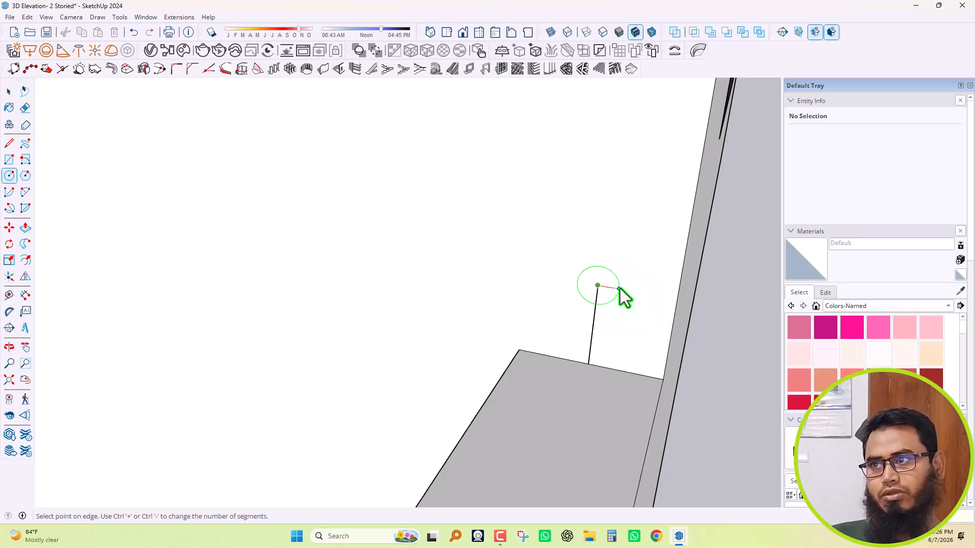
key(Return)
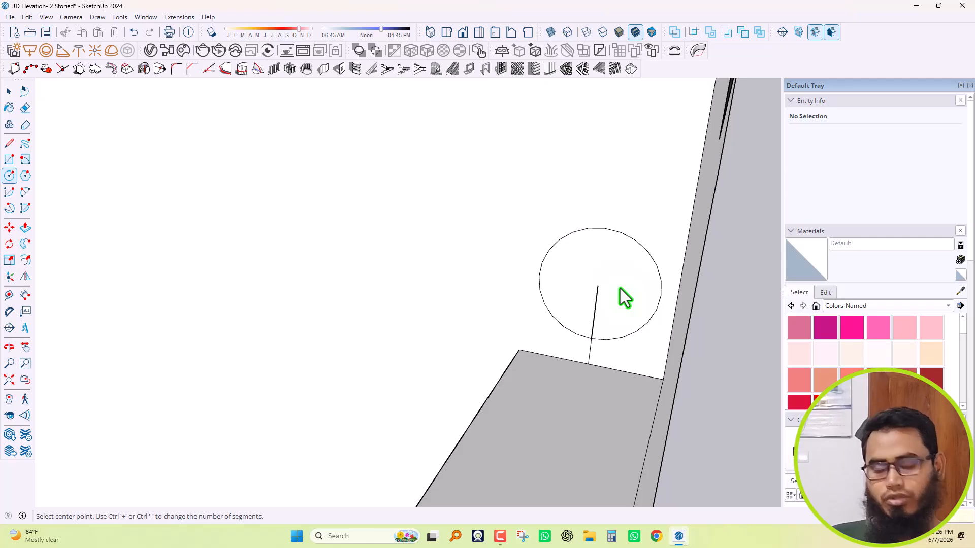
key(ctrl+z)
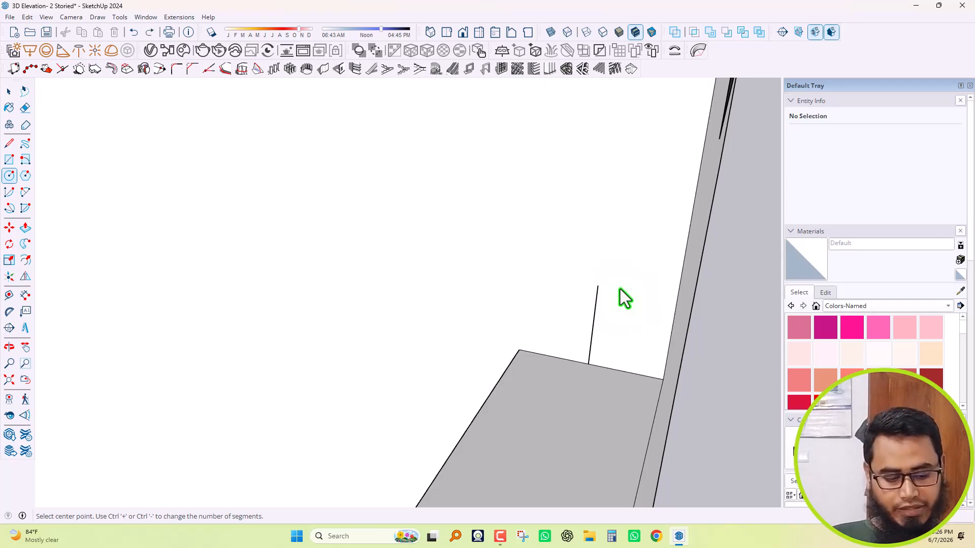
click(597, 286)
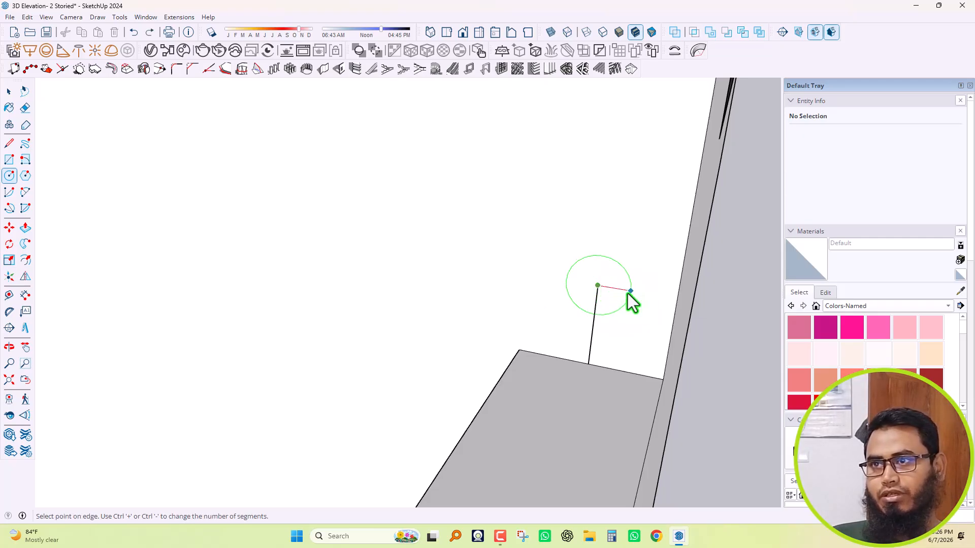
click(628, 294)
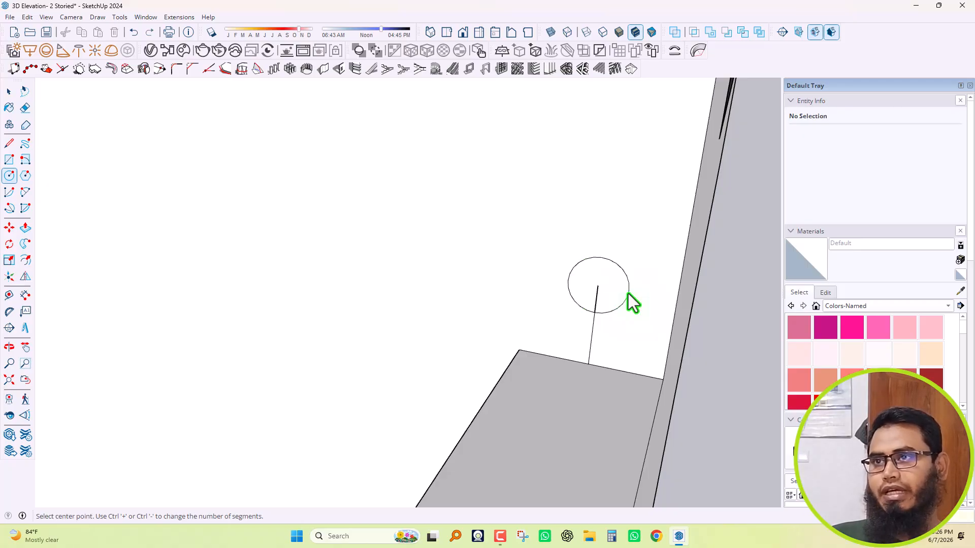
scroll(603, 298, down, 2)
scroll(618, 305, down, 3)
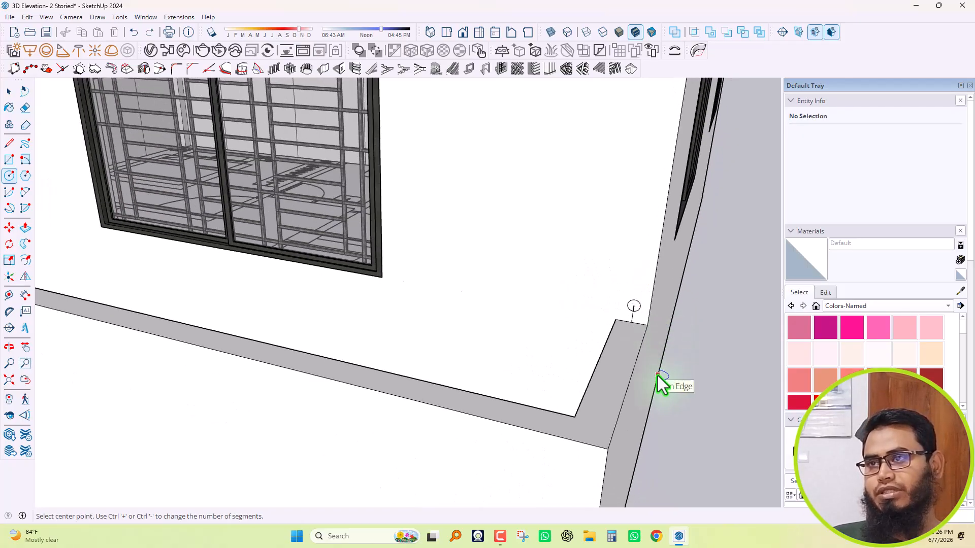
Delete the vertical construction line both below and inside the circle, keeping only the circle on the wall
key(space)
scroll(639, 322, up, 3)
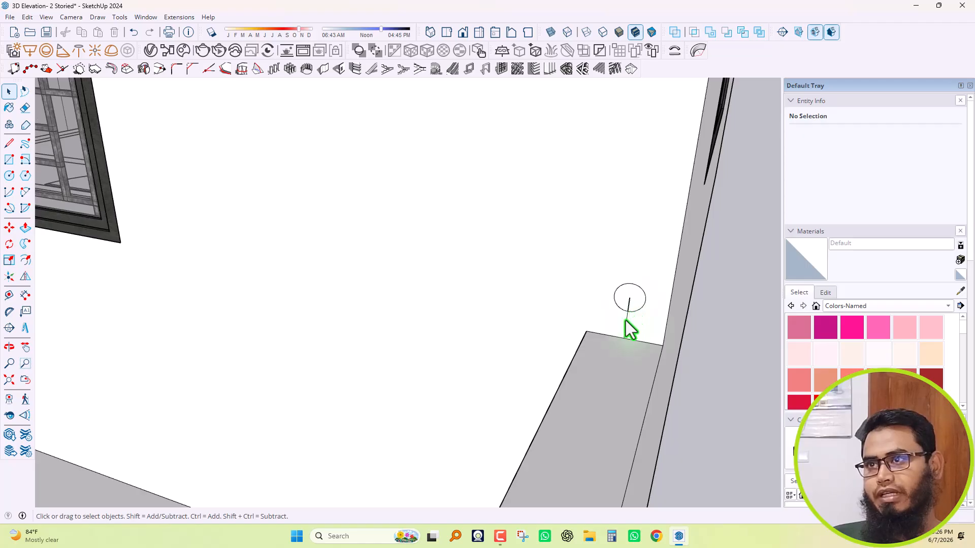
click(634, 333)
key(Delete)
click(631, 309)
key(Delete)
scroll(633, 308, up, 1)
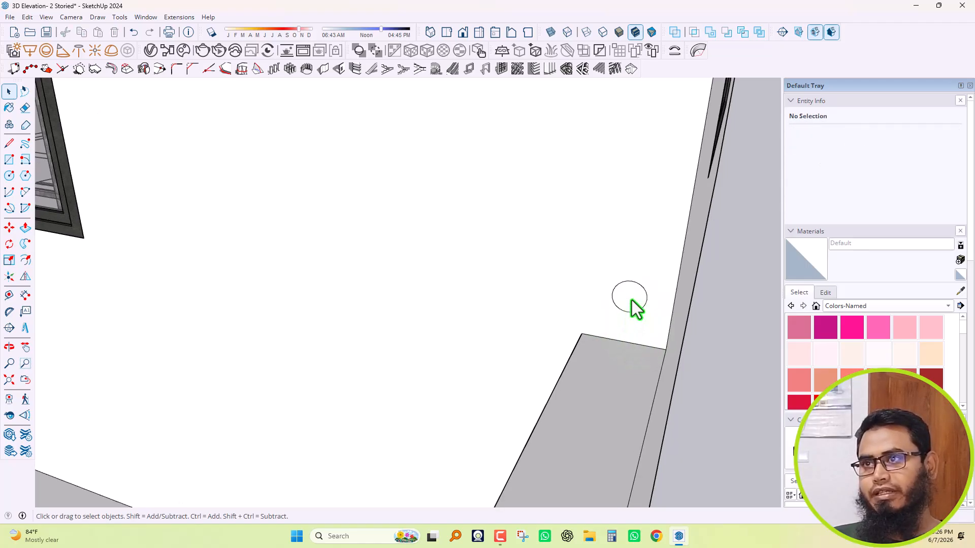
Select the circle's face together with its edge and make them a group
click(623, 299)
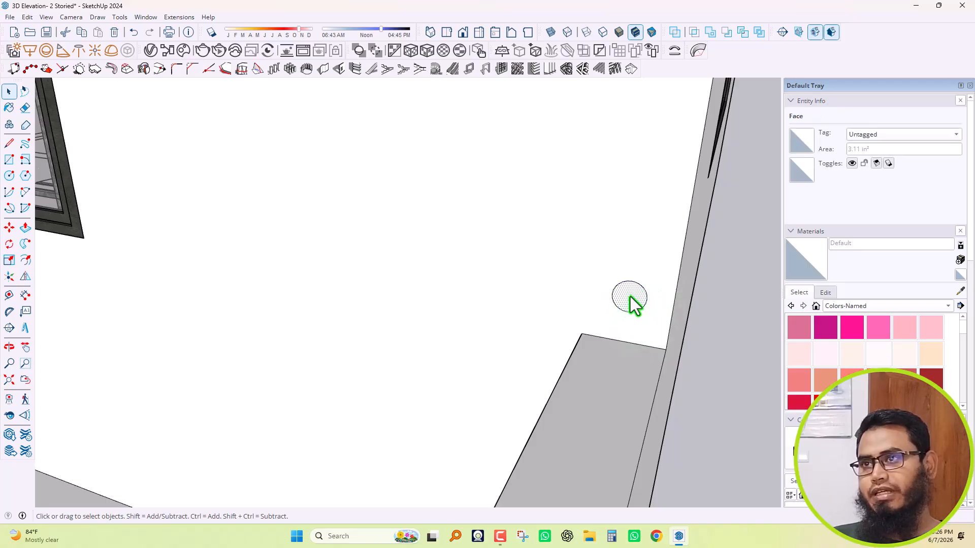
double_click(629, 297)
right_click(629, 296)
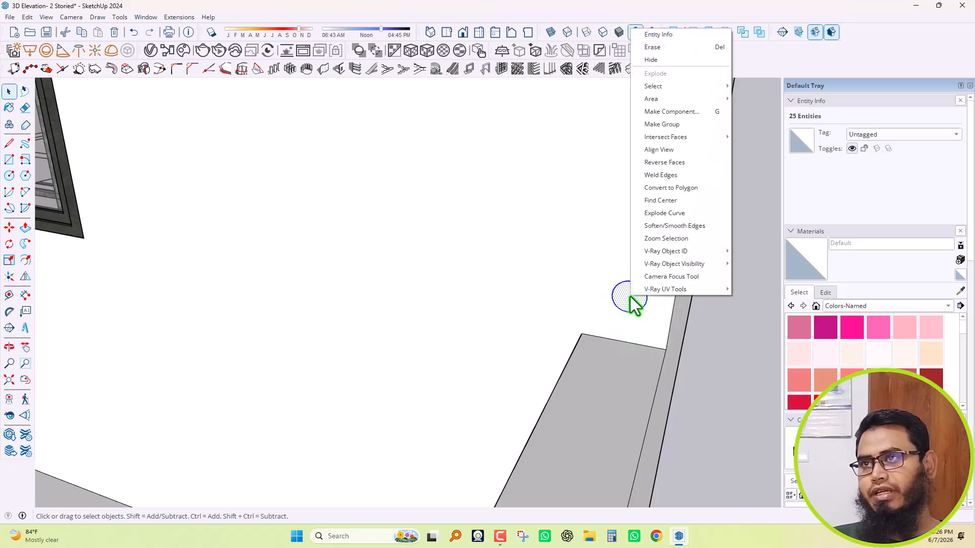
key(ctrl+g)
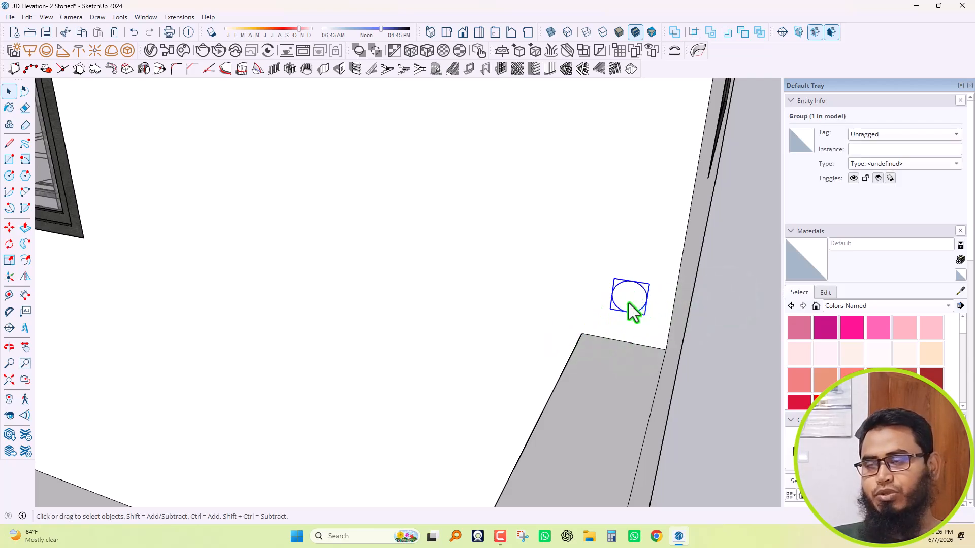
scroll(629, 310, up, 3)
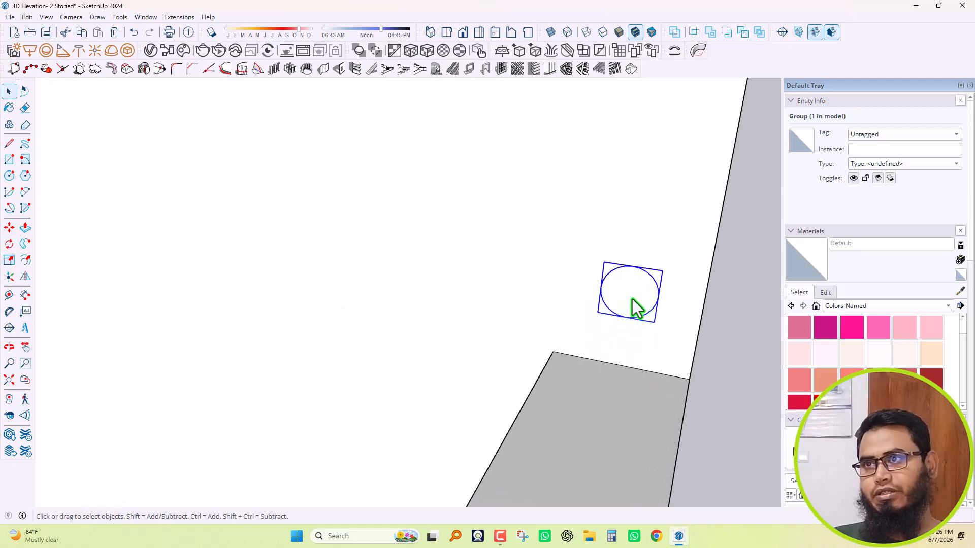
Open the circle group, try Follow Me with the circle face as the profile, and leave the group
double_click(635, 311)
scroll(632, 305, down, 2)
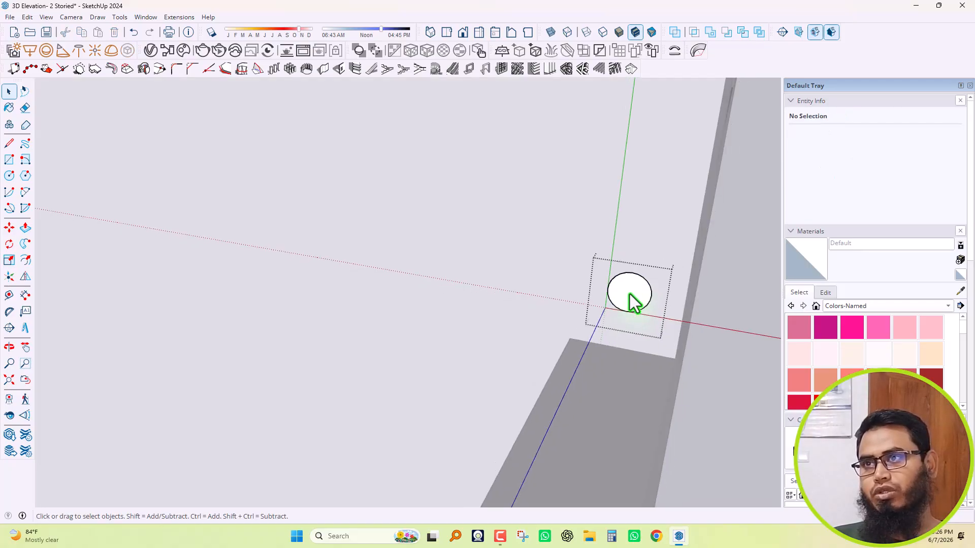
click(26, 243)
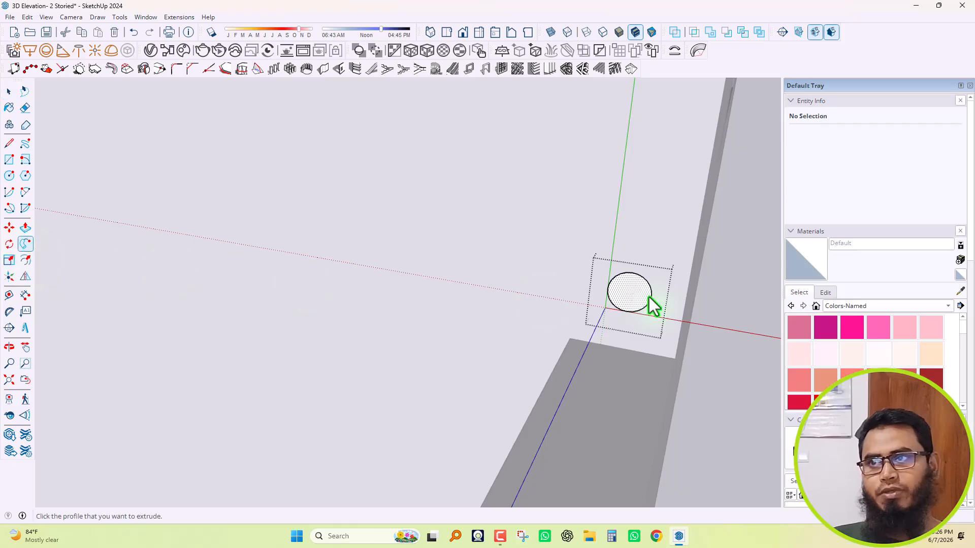
click(630, 301)
click(633, 296)
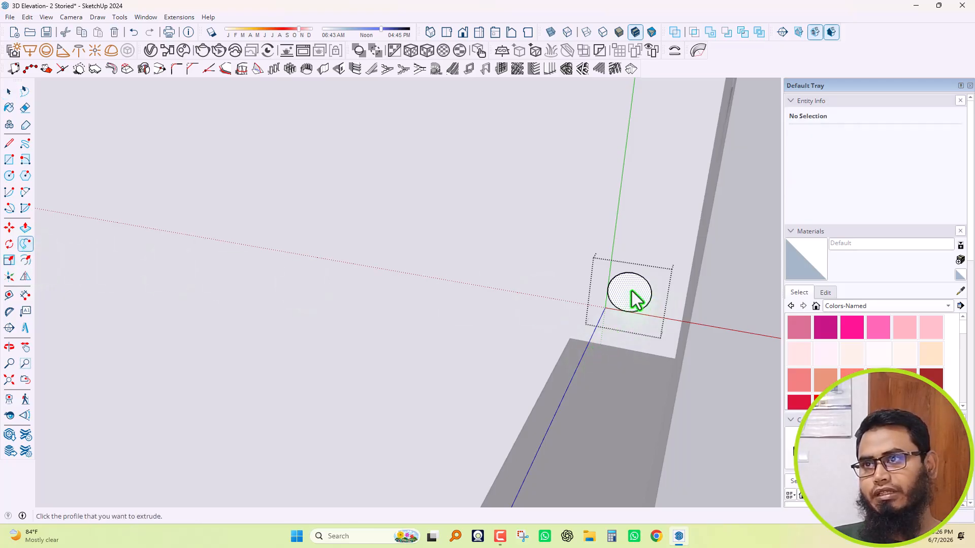
click(631, 298)
scroll(646, 295, down, 4)
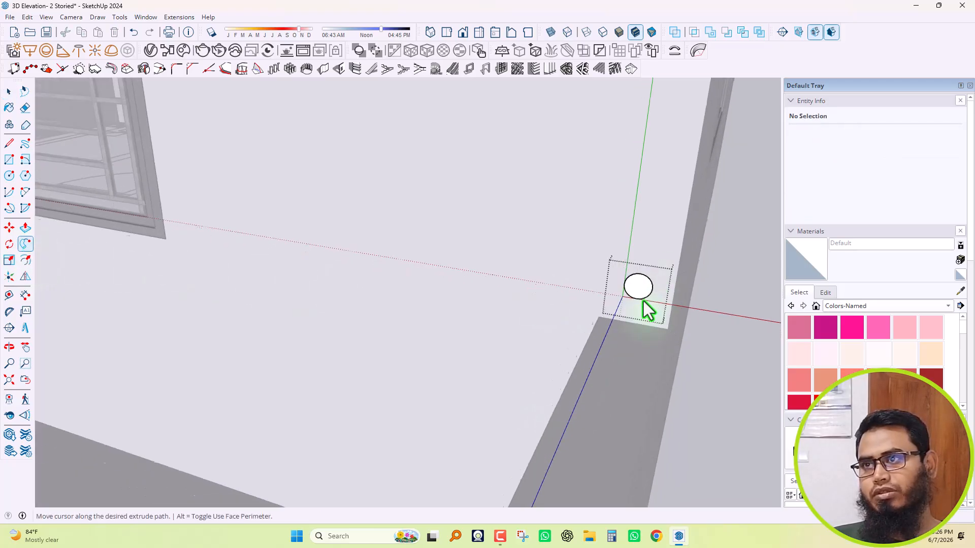
key(space)
click(646, 348)
Trace lines along the parapet's outer top edges, from the house wall around the corner to the parapet's far end
scroll(647, 349, up, 2)
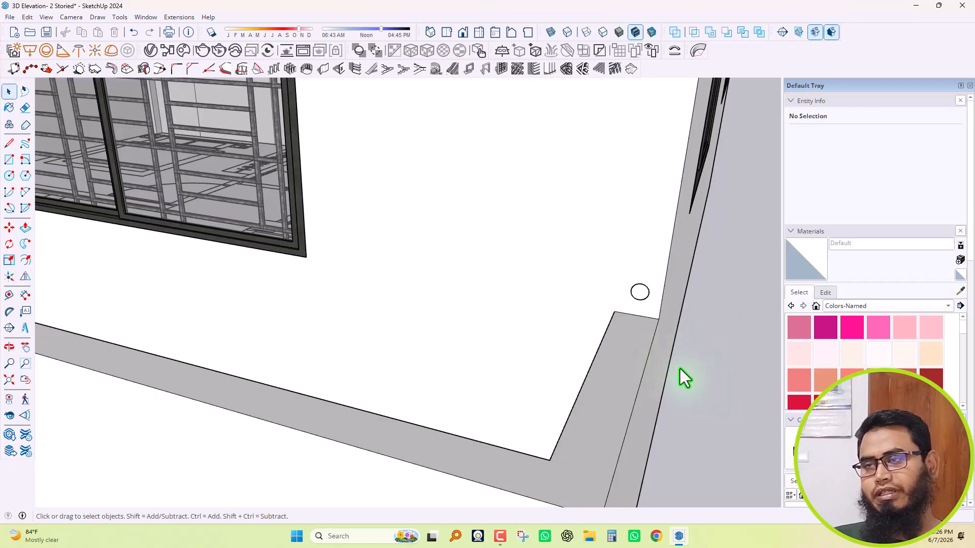
scroll(642, 294, down, 3)
scroll(644, 382, up, 1)
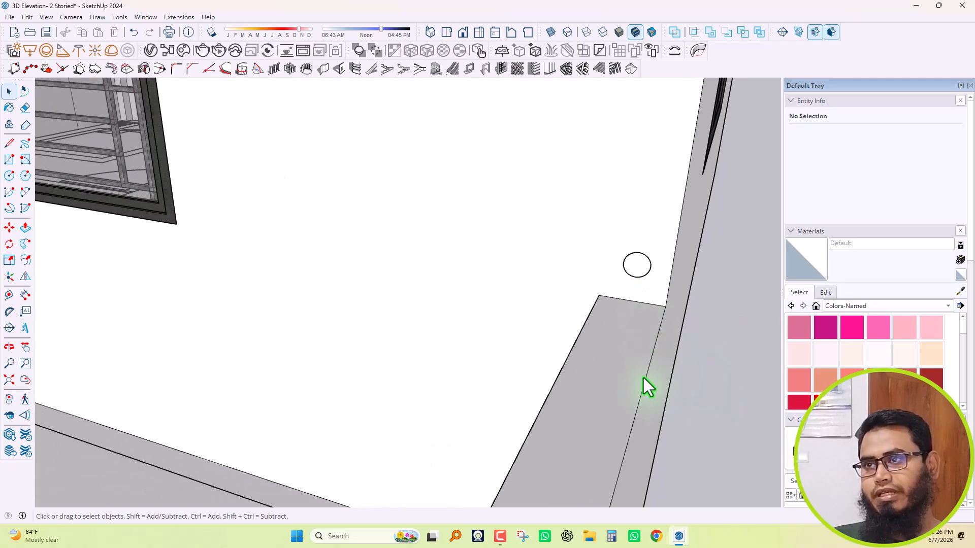
key(l)
click(665, 307)
scroll(668, 319, down, 3)
click(633, 419)
middle_drag(411, 352, 380, 350)
middle_drag(218, 331, 235, 365)
click(185, 364)
key(space)
middle_drag(616, 341, 517, 342)
scroll(528, 337, up, 5)
scroll(596, 325, down, 3)
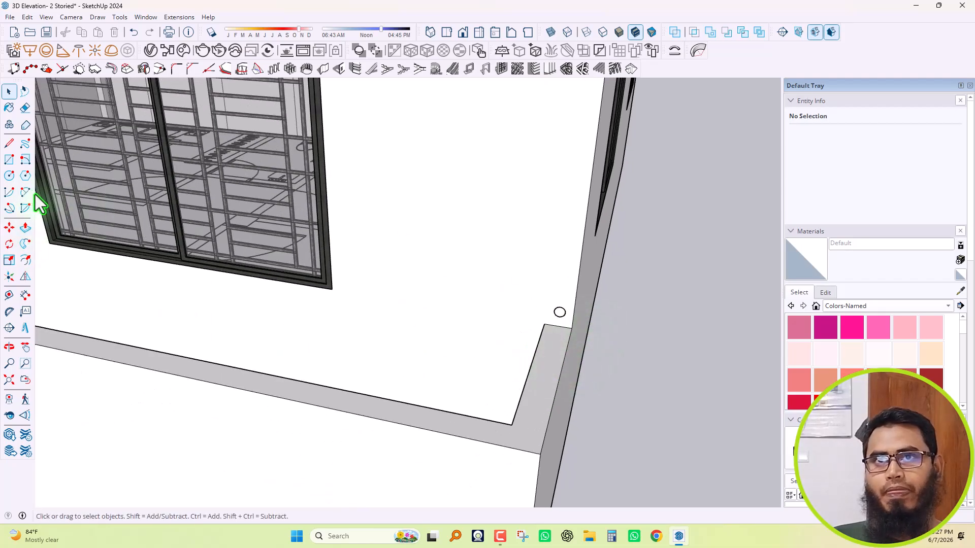
Try Follow Me on the grouped circle from outside its group
click(25, 245)
scroll(558, 317, up, 2)
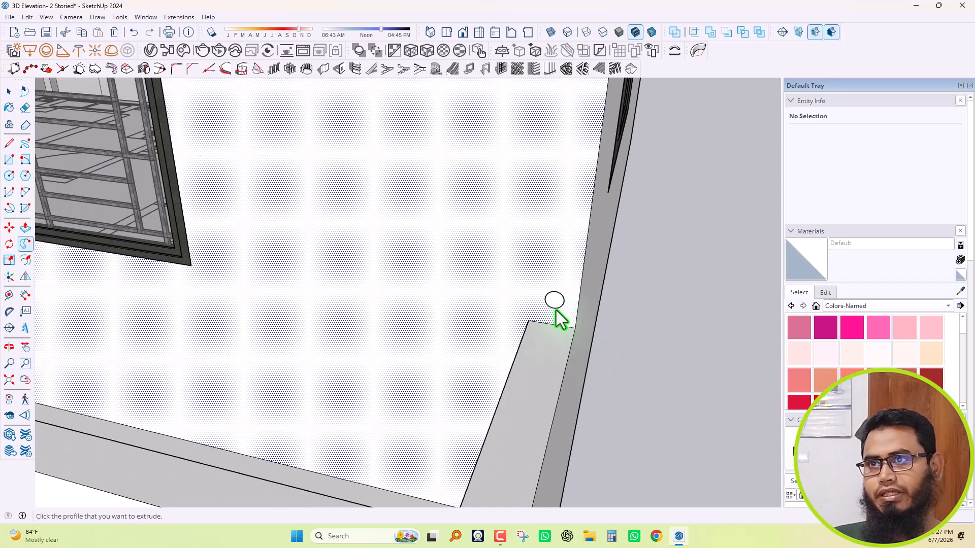
scroll(557, 307, up, 3)
click(553, 295)
scroll(548, 297, up, 2)
click(553, 286)
key(space)
Reopen the circle group, retry Follow Me on its face towards the parapet edge, and exit the group
double_click(555, 288)
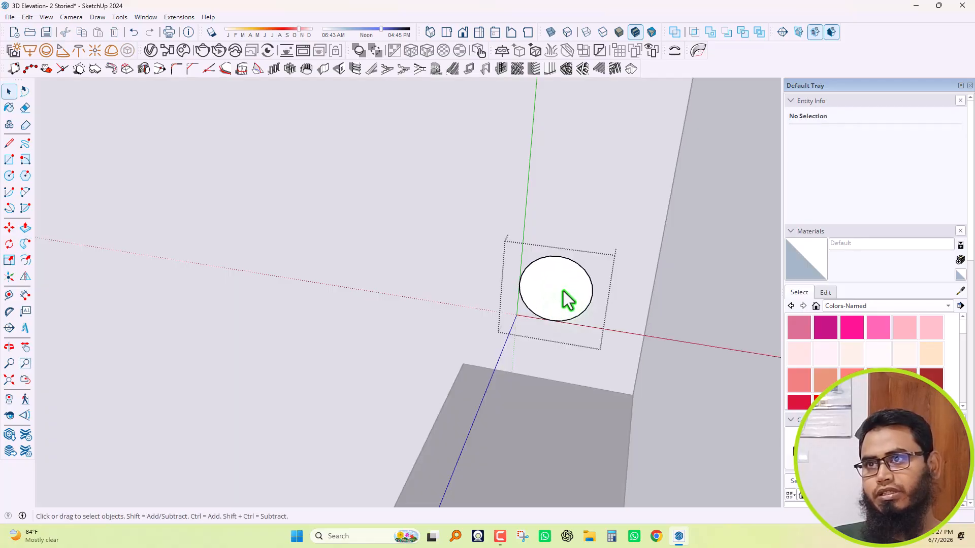
click(26, 244)
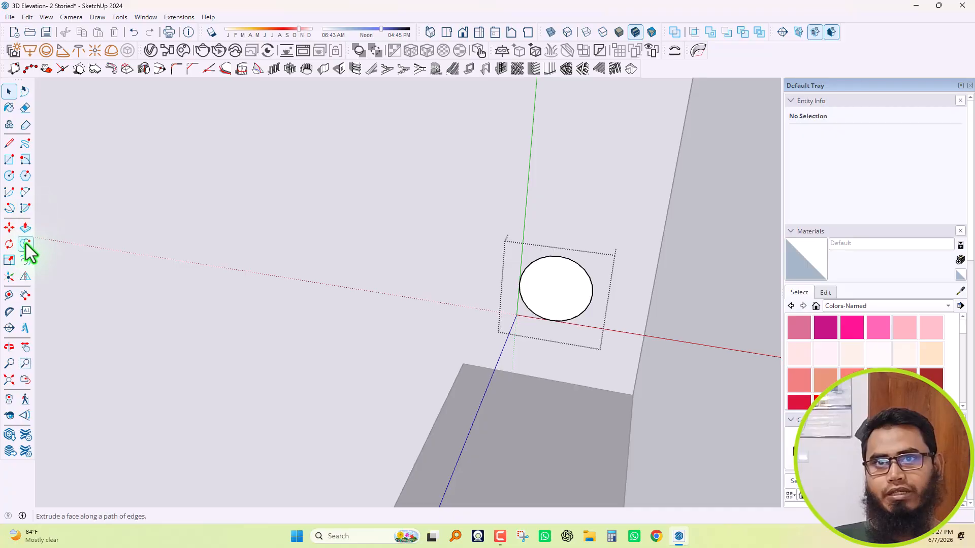
click(565, 297)
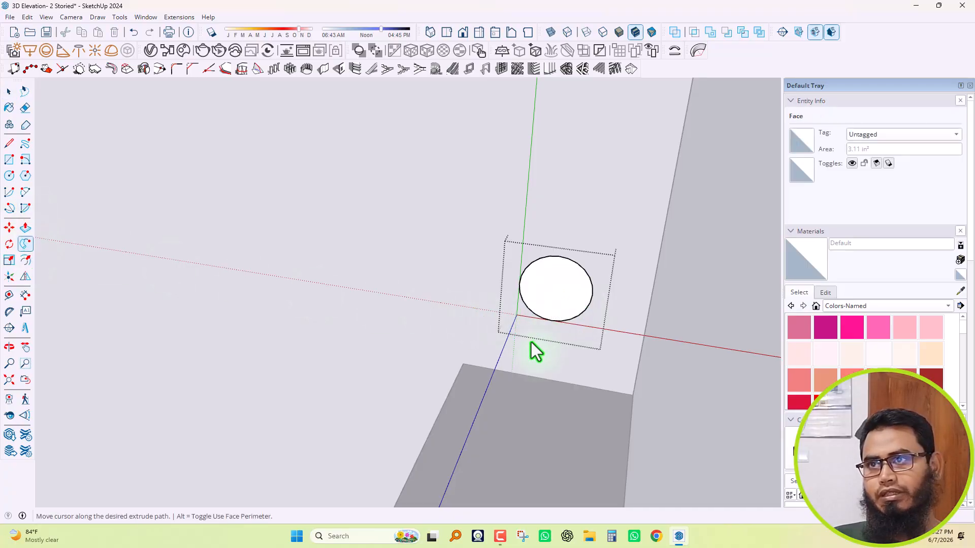
scroll(569, 294, down, 2)
scroll(596, 330, down, 2)
key(space)
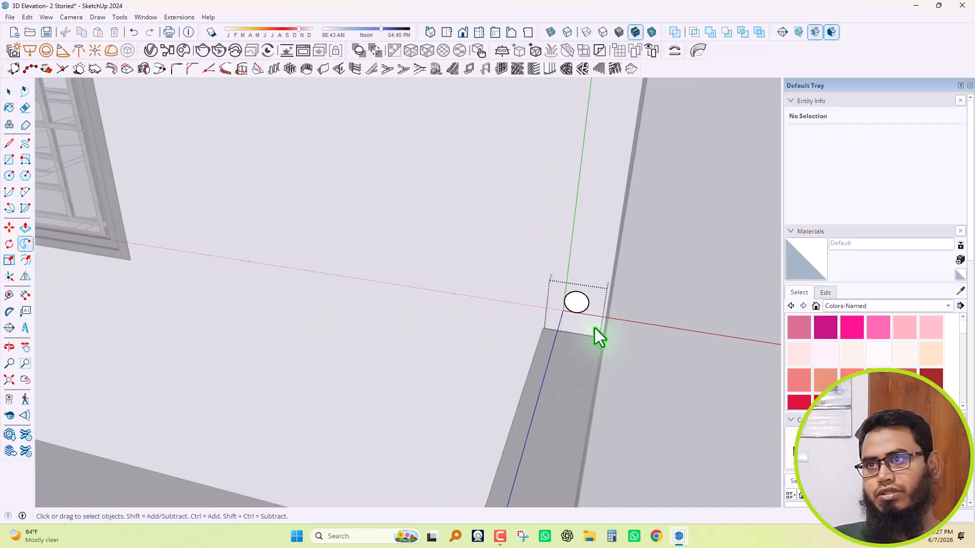
click(683, 308)
Explode the circle group above the parapet top into loose geometry
scroll(588, 315, up, 2)
click(596, 299)
right_click(593, 294)
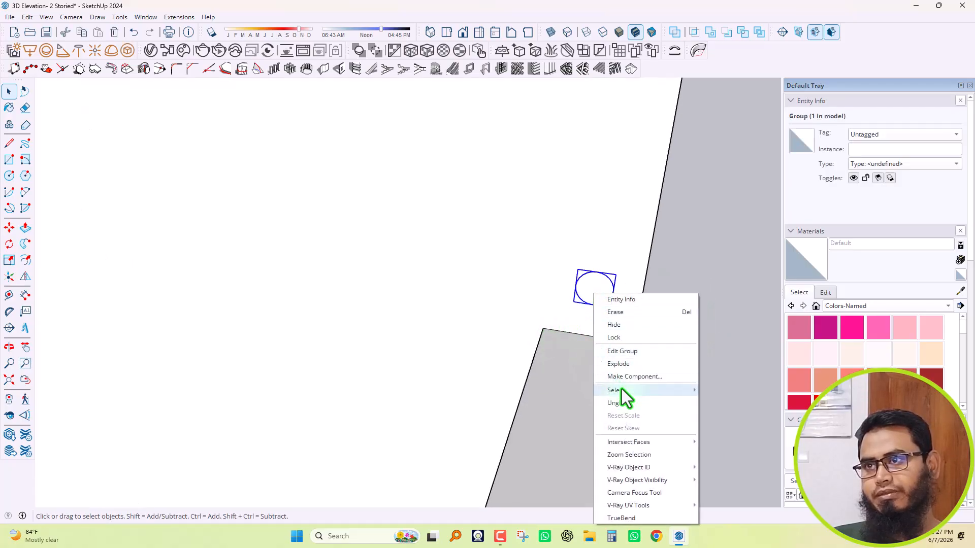
click(620, 365)
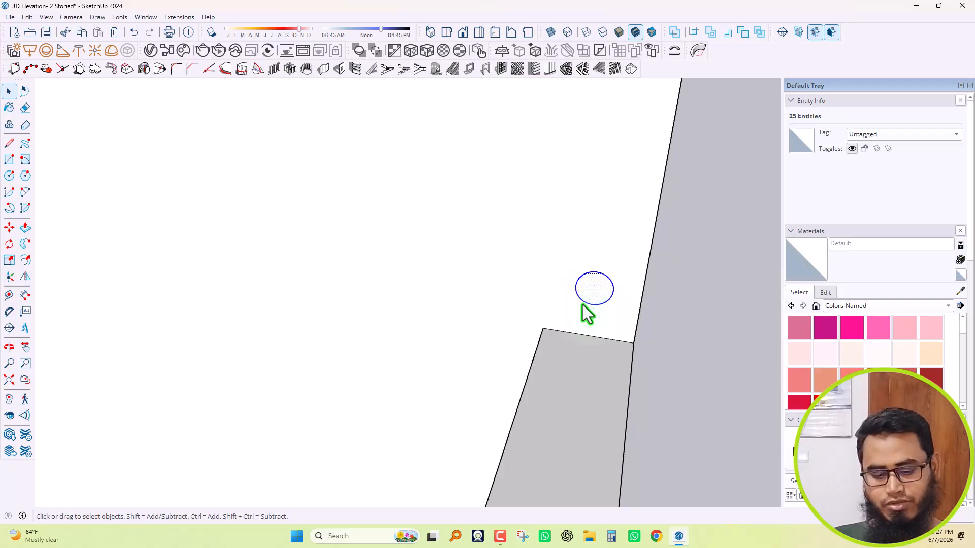
Sweep the loose circle along the parapet's two outer top edges with Follow Me to form the round handrail
click(629, 396)
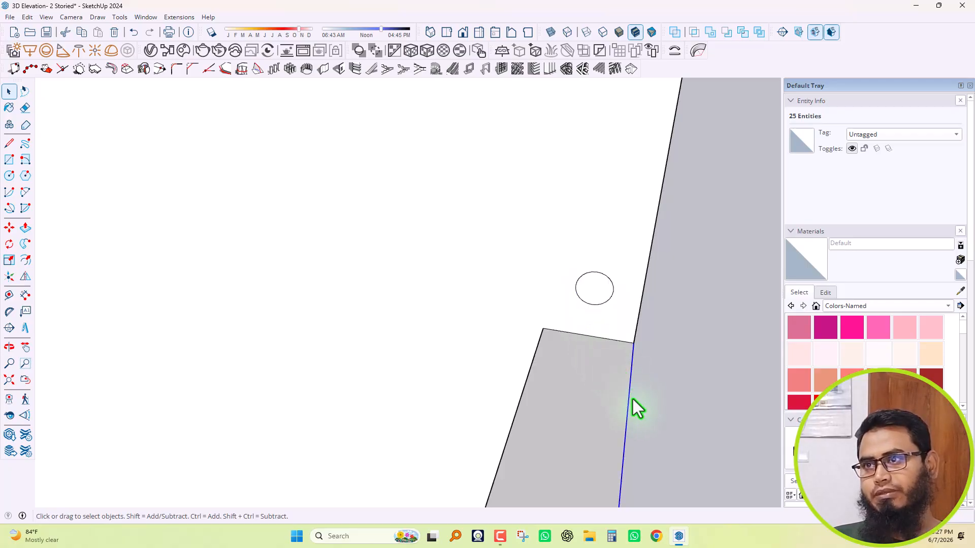
scroll(607, 284, down, 4)
scroll(584, 346, down, 2)
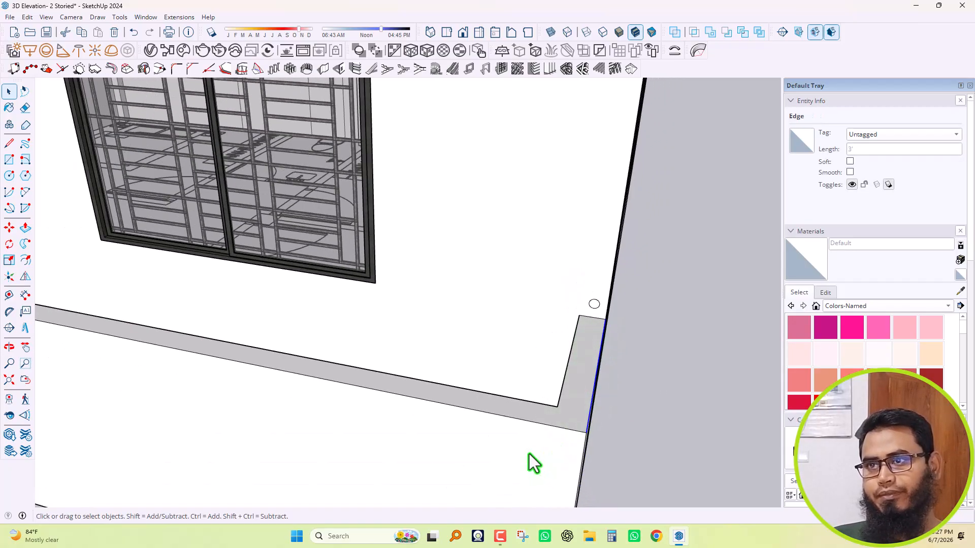
shift+click(526, 419)
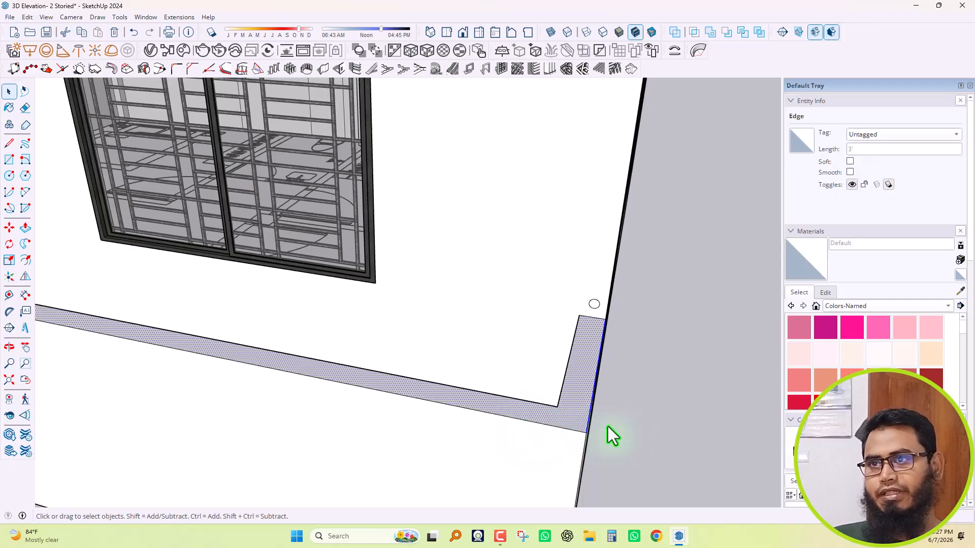
click(549, 430)
click(581, 433)
mouse_move(590, 415)
middle_down()
mouse_move(627, 434)
mouse_move(518, 431)
mouse_move(603, 406)
middle_up()
shift+click(519, 431)
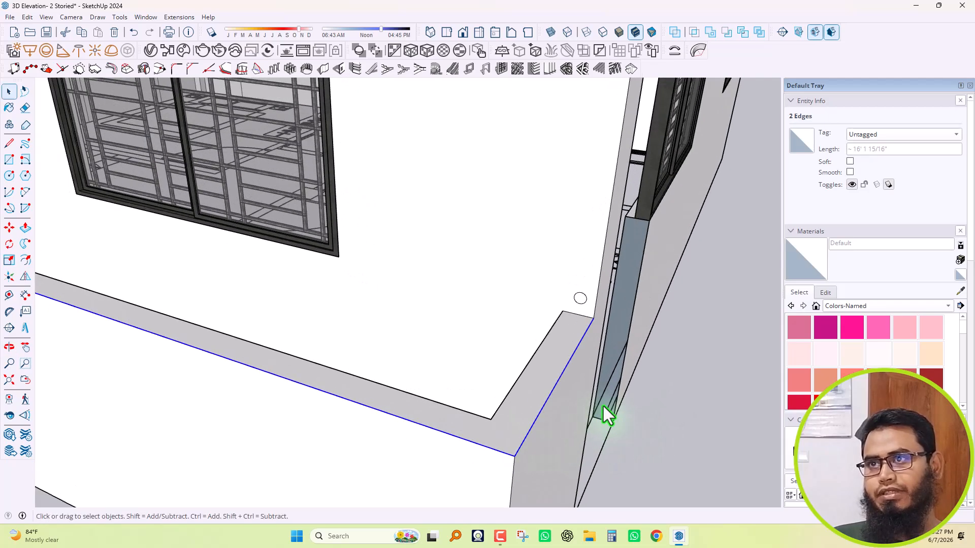
click(26, 244)
scroll(580, 299, up, 2)
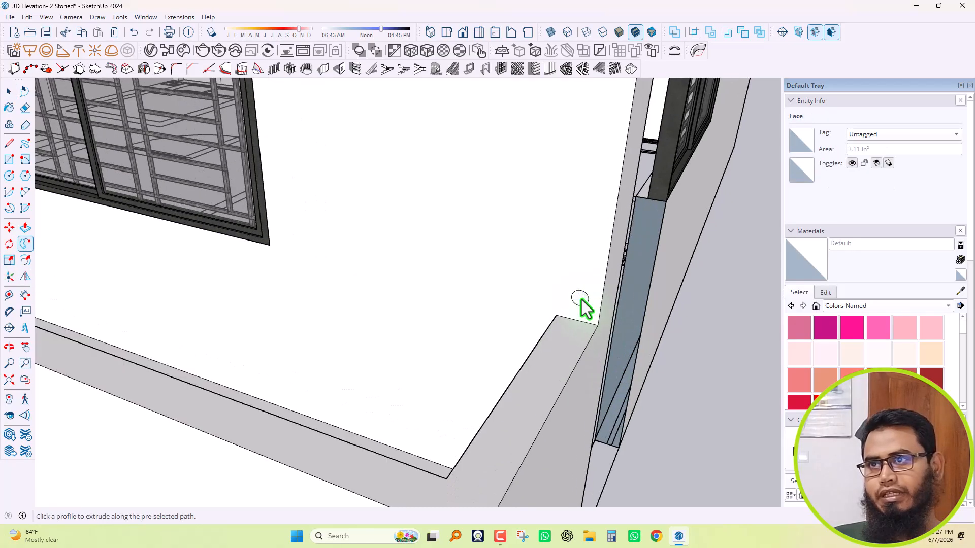
click(579, 300)
scroll(551, 351, down, 6)
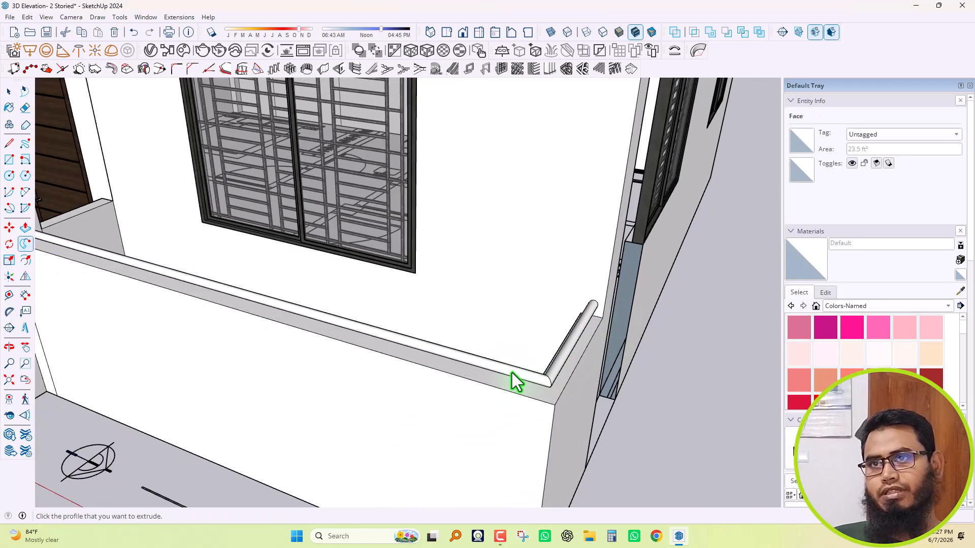
scroll(571, 382, up, 3)
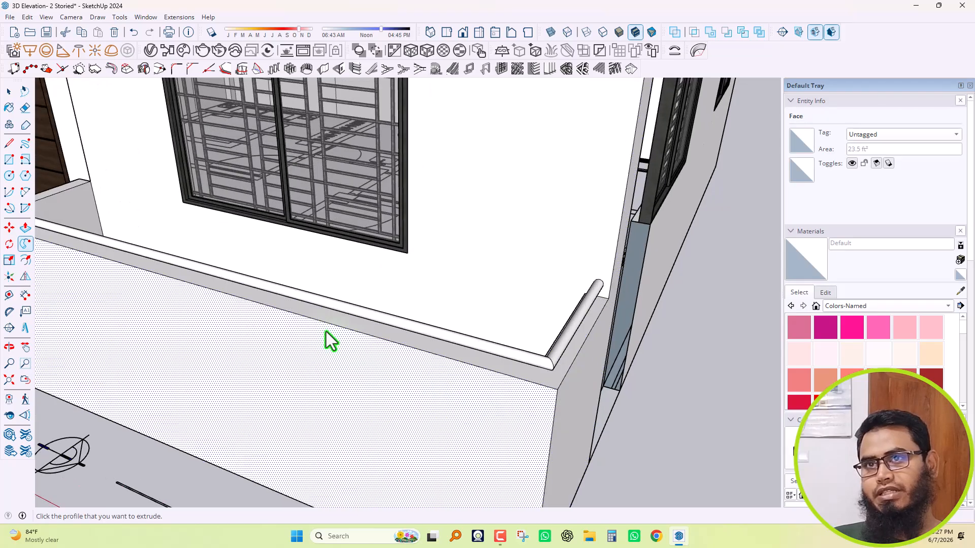
scroll(647, 292, down, 4)
key(space)
Group the faces of both handrail runs above the parapet into a single group
scroll(614, 292, up, 4)
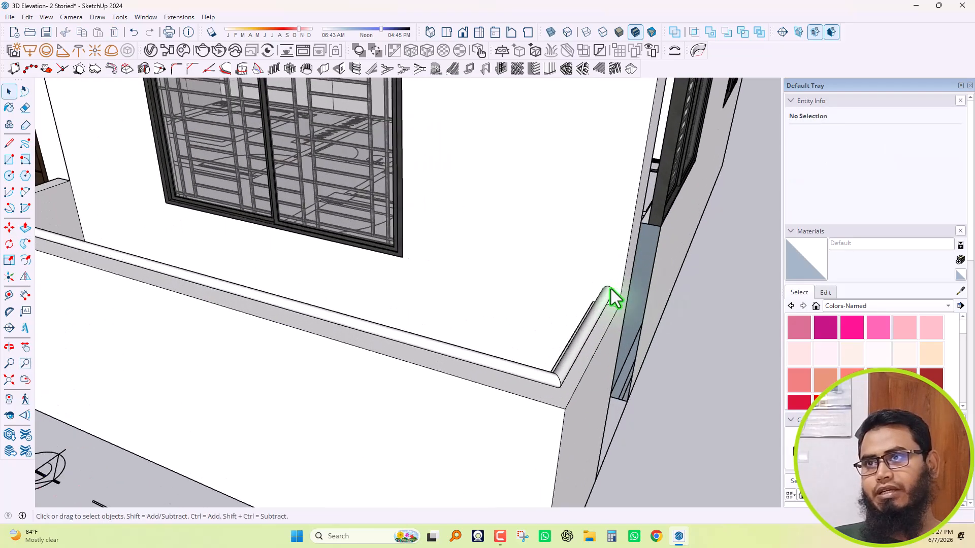
scroll(448, 333, down, 5)
middle_drag(449, 333, 341, 254)
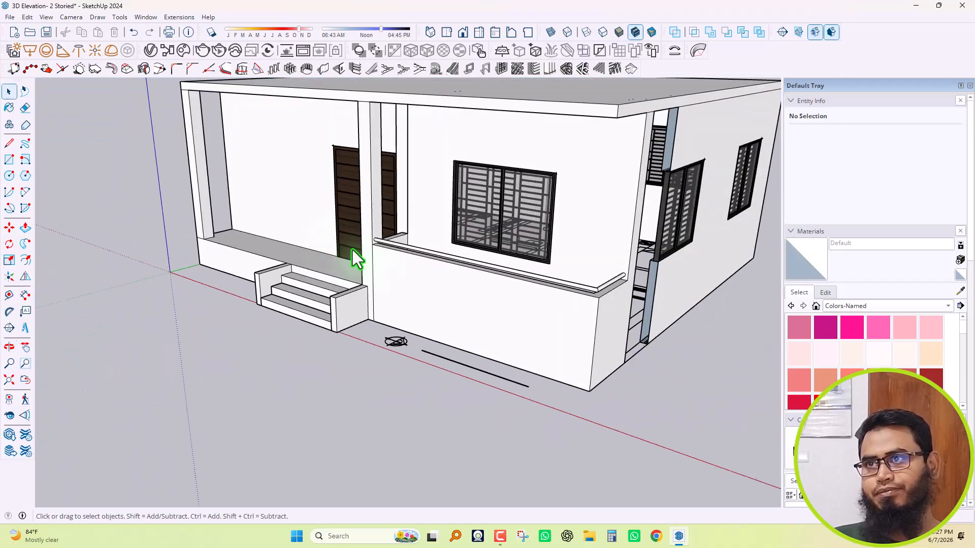
scroll(583, 283, up, 6)
middle_drag(709, 243, 463, 264)
scroll(644, 287, up, 5)
click(616, 276)
ctrl+click(681, 263)
scroll(680, 261, down, 3)
middle_drag(681, 262, 476, 263)
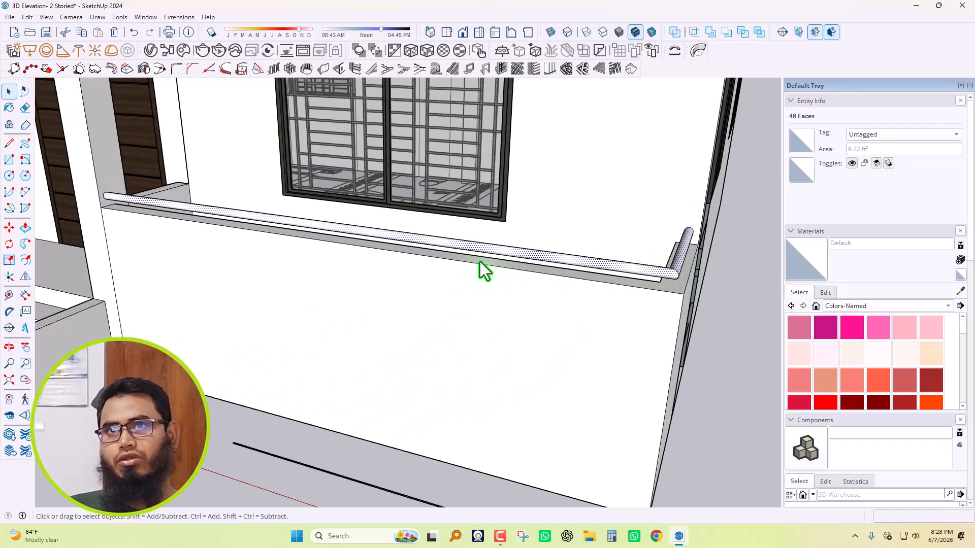
scroll(688, 272, up, 3)
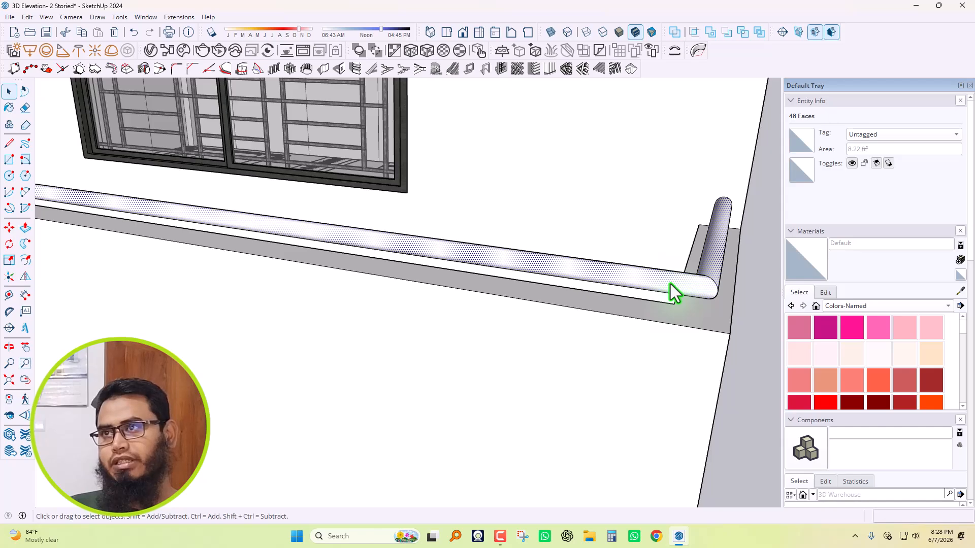
right_click(670, 284)
click(706, 379)
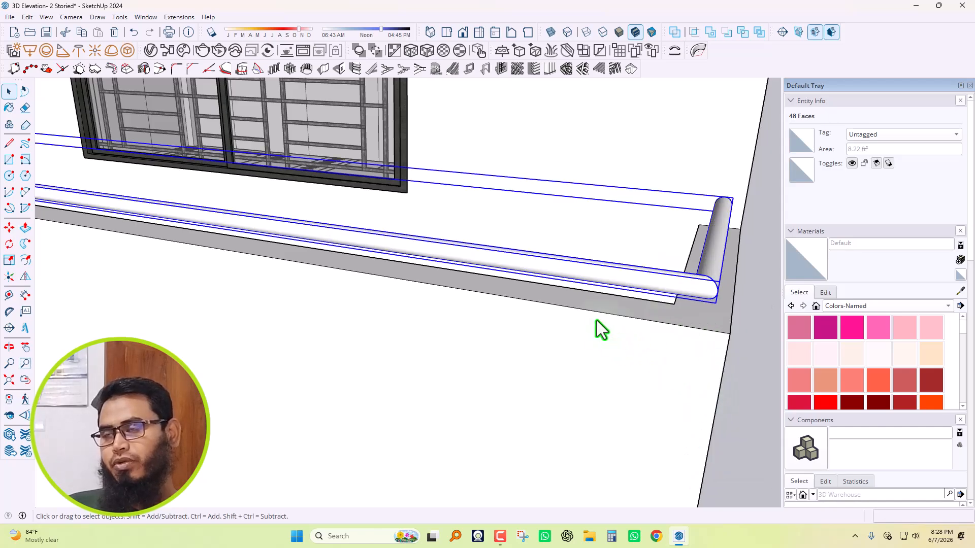
middle_drag(601, 331, 569, 294)
scroll(748, 355, down, 3)
click(732, 351)
Paint the handrail group with Steel Brushed Stainless from the Metal material collection
scroll(641, 261, up, 4)
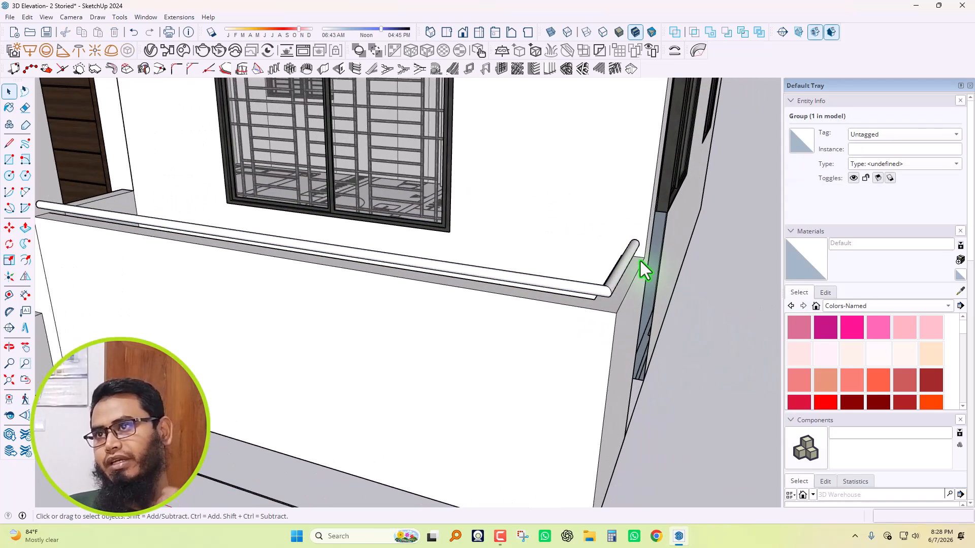
scroll(554, 299, down, 3)
scroll(609, 299, down, 2)
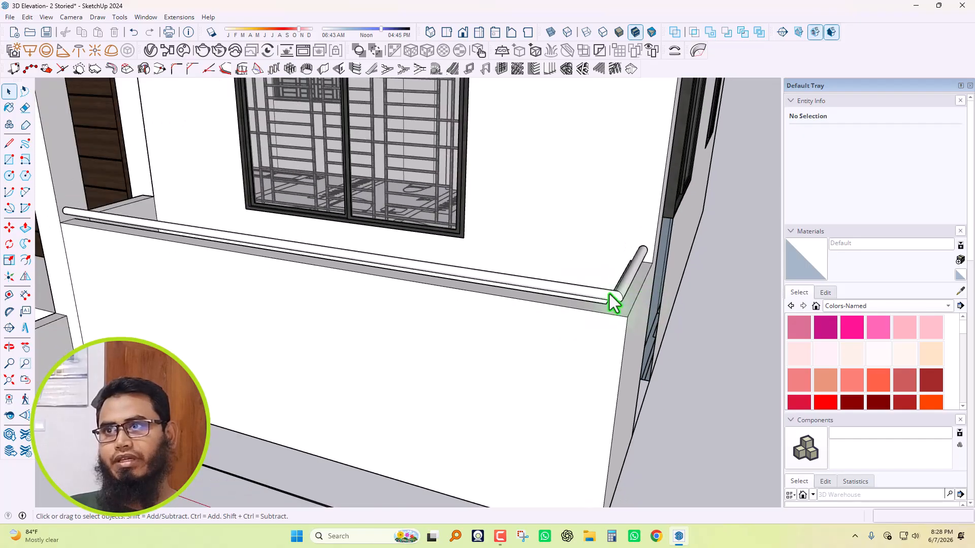
click(570, 288)
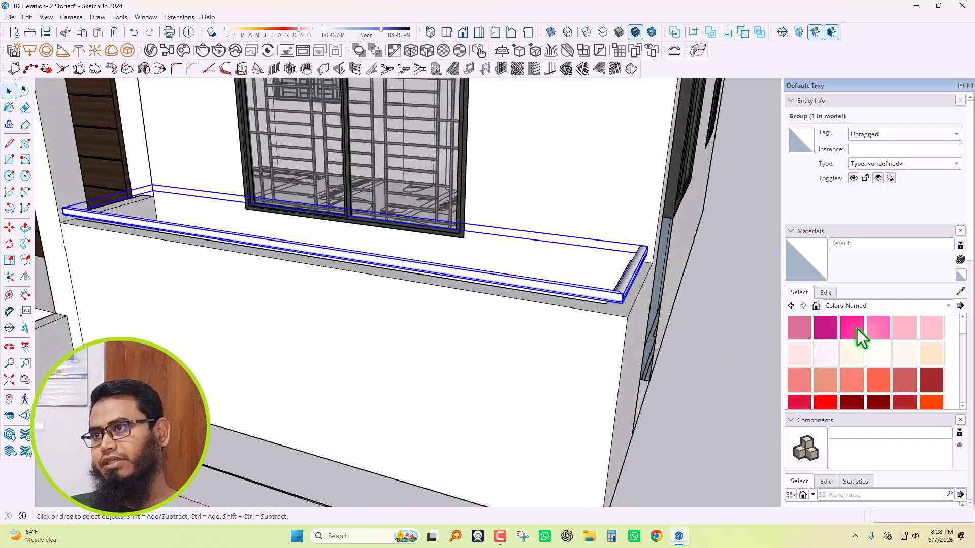
click(882, 308)
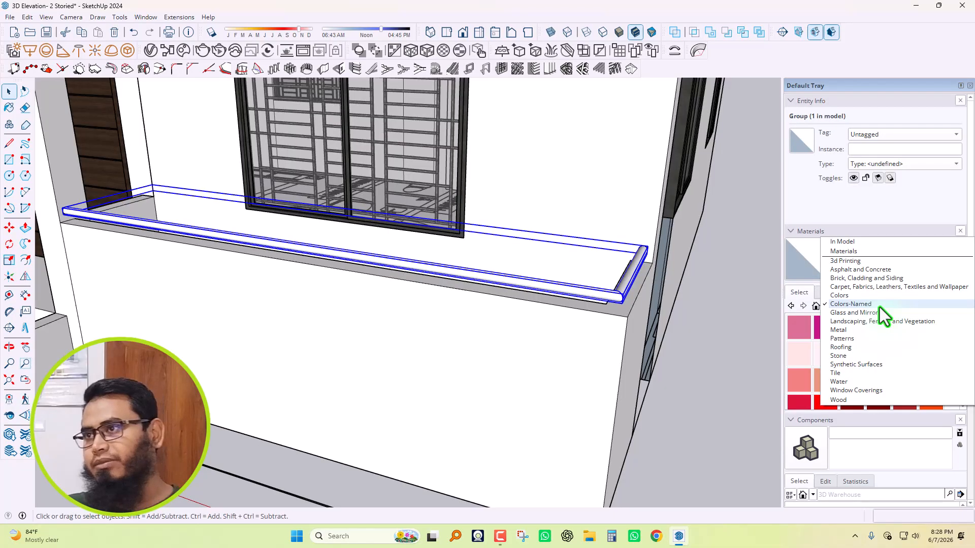
click(840, 330)
click(905, 355)
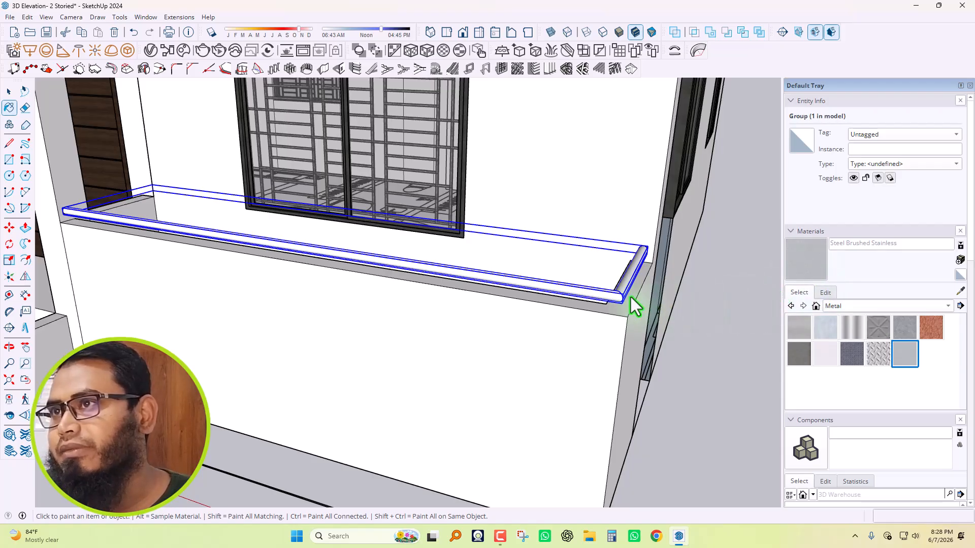
click(611, 300)
scroll(659, 297, down, 3)
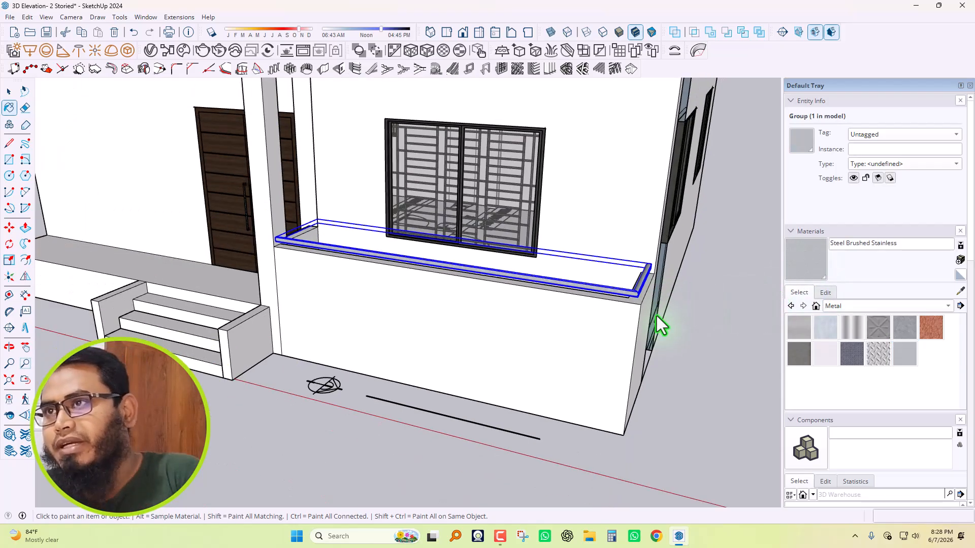
key(space)
click(700, 354)
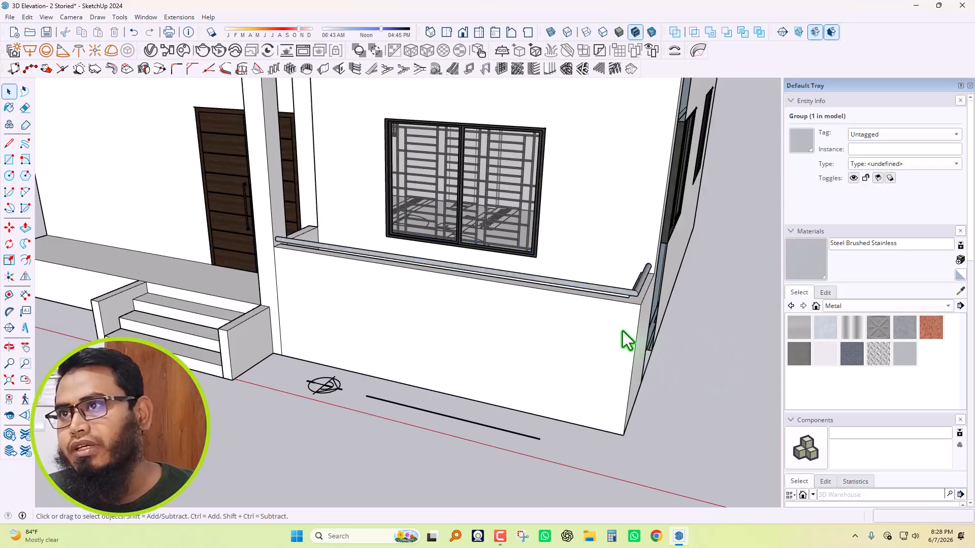
Repaint the handrail group with the Metal Corrugated Shiny material
scroll(626, 337, up, 3)
scroll(568, 299, up, 1)
scroll(428, 298, down, 5)
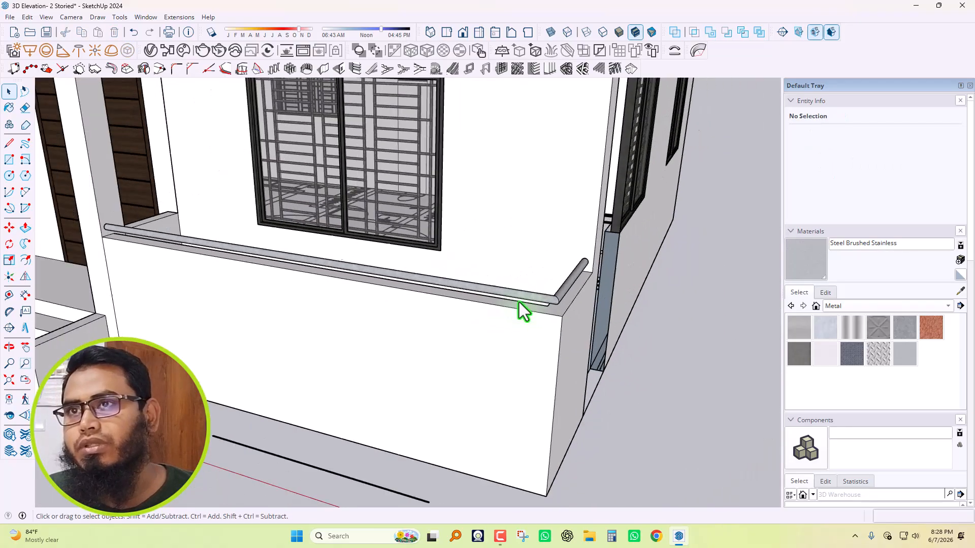
scroll(540, 299, up, 4)
click(520, 313)
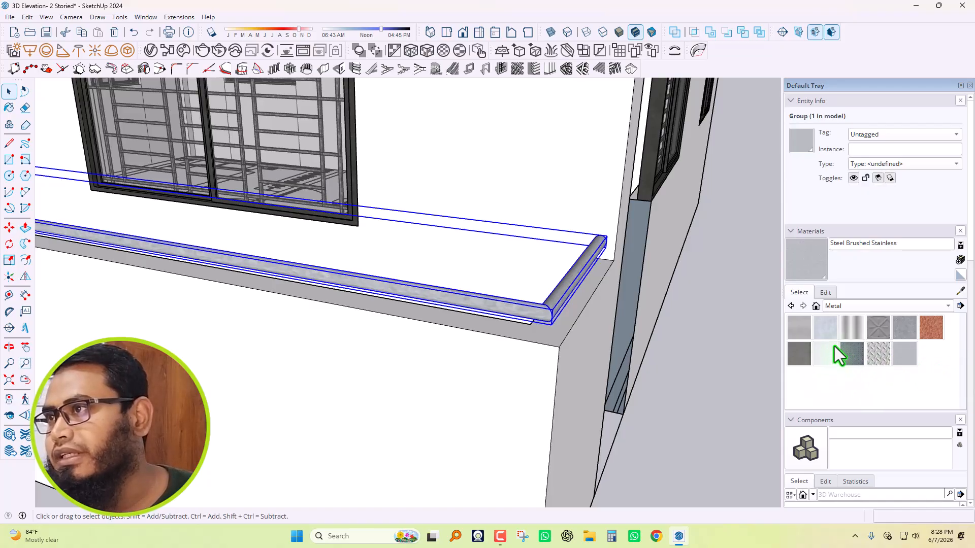
click(857, 334)
click(551, 322)
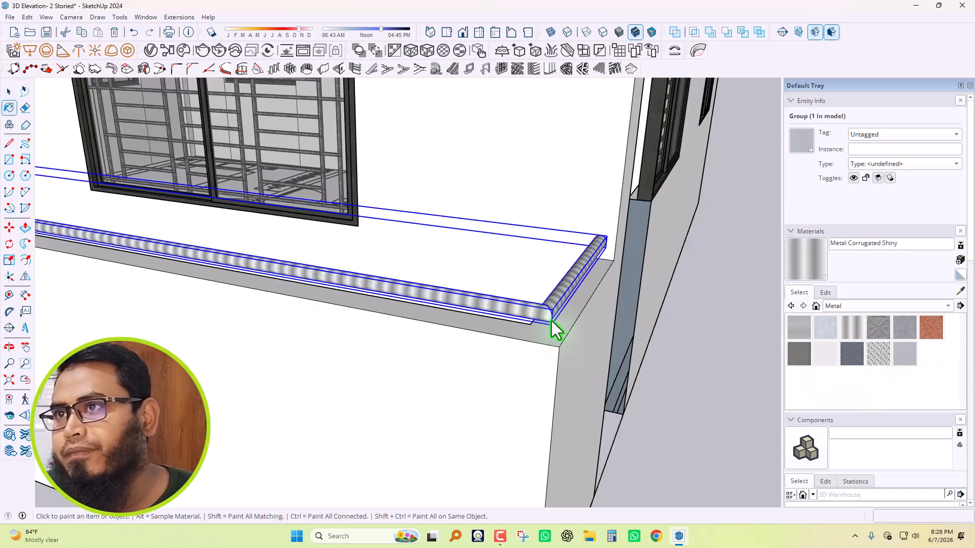
middle_drag(580, 330, 603, 330)
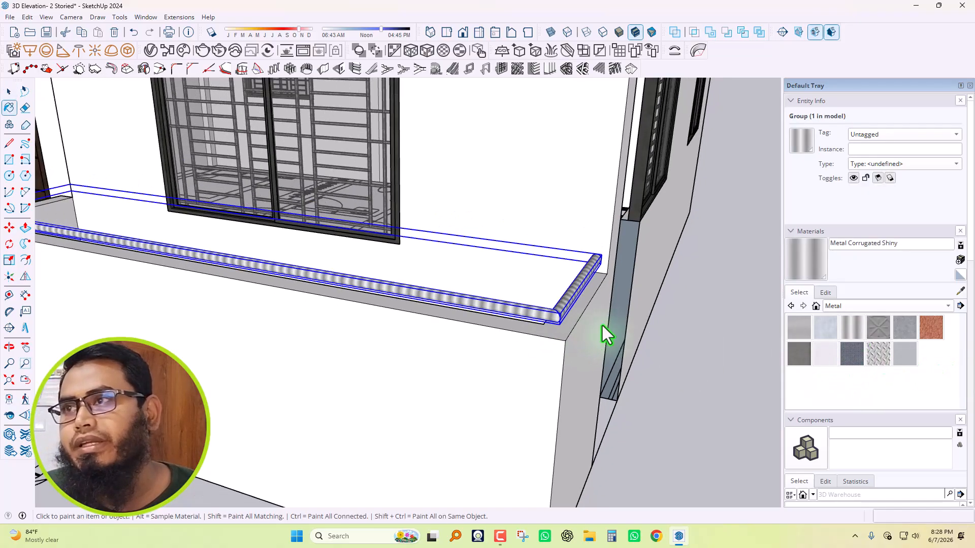
Paint the handrail group with the Metal Silver material and clear the selection
click(829, 355)
click(525, 312)
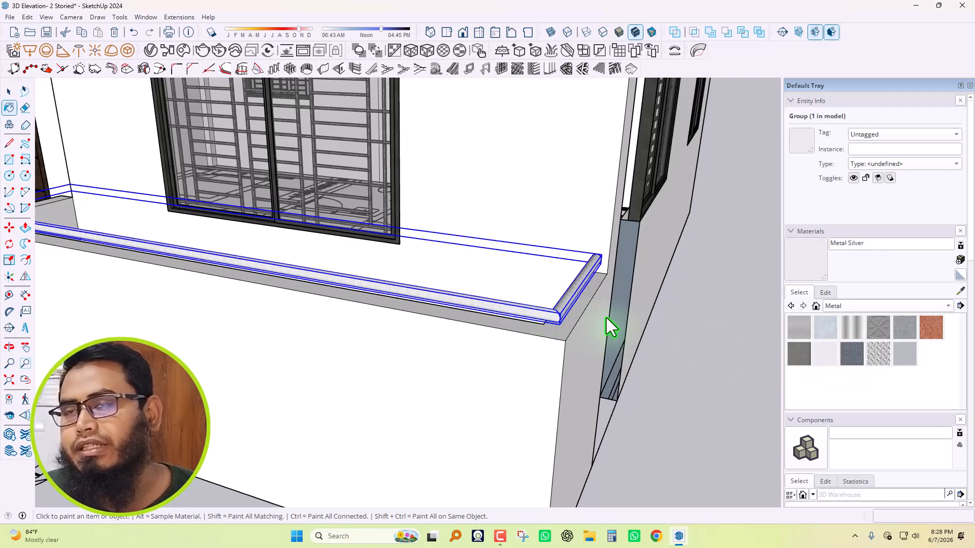
scroll(607, 319, down, 2)
key(space)
click(690, 413)
mouse_move(500, 373)
middle_down()
mouse_move(501, 294)
mouse_move(395, 329)
mouse_move(412, 460)
mouse_move(449, 483)
mouse_move(629, 434)
mouse_move(581, 411)
mouse_move(632, 396)
middle_up()
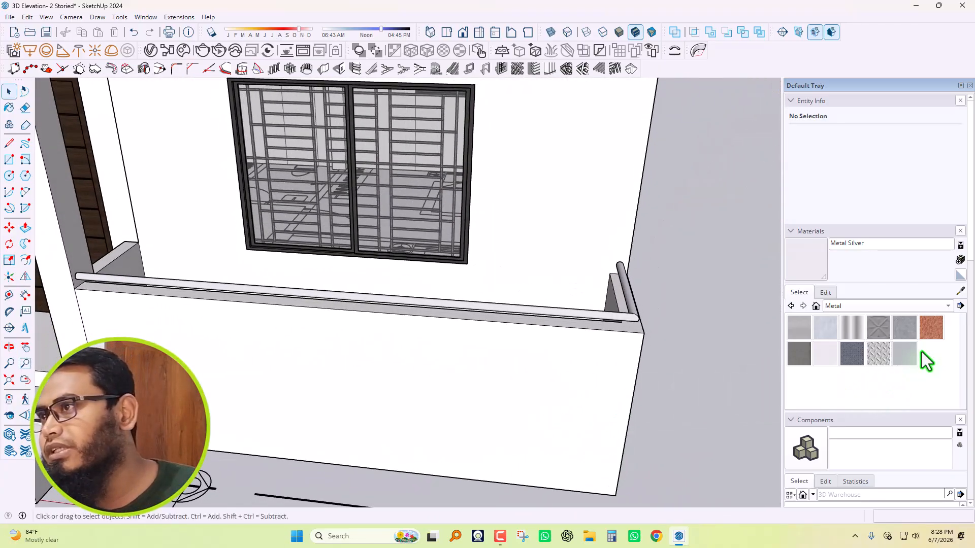
click(905, 330)
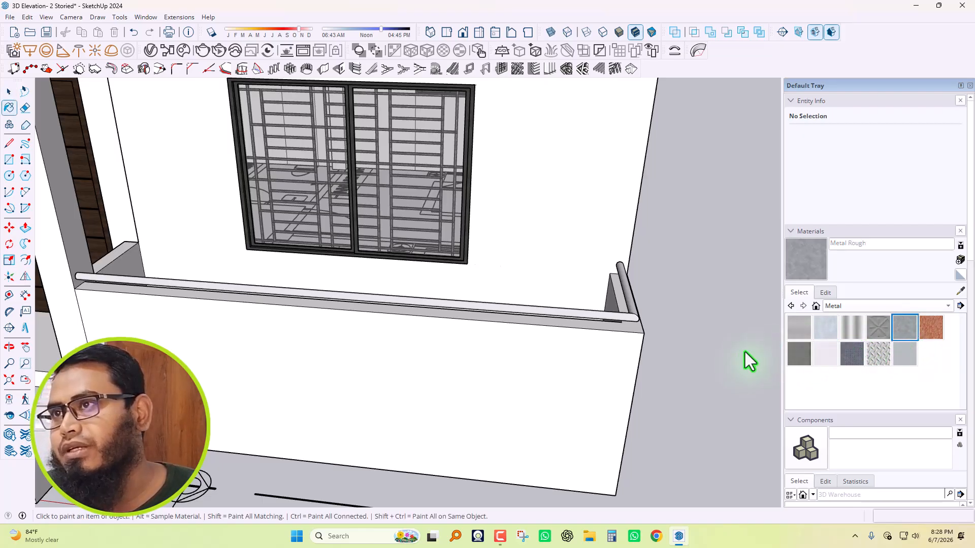
key(space)
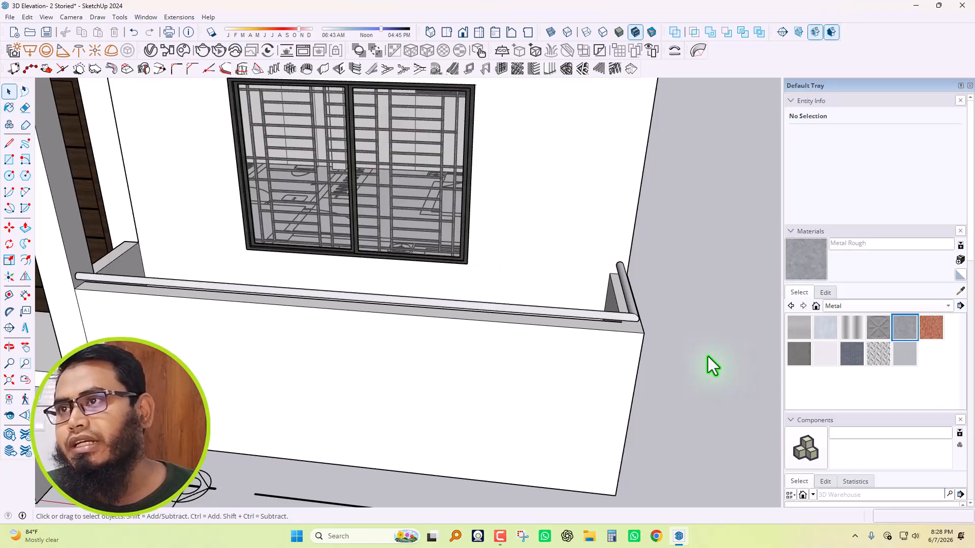
scroll(614, 320, up, 2)
click(593, 319)
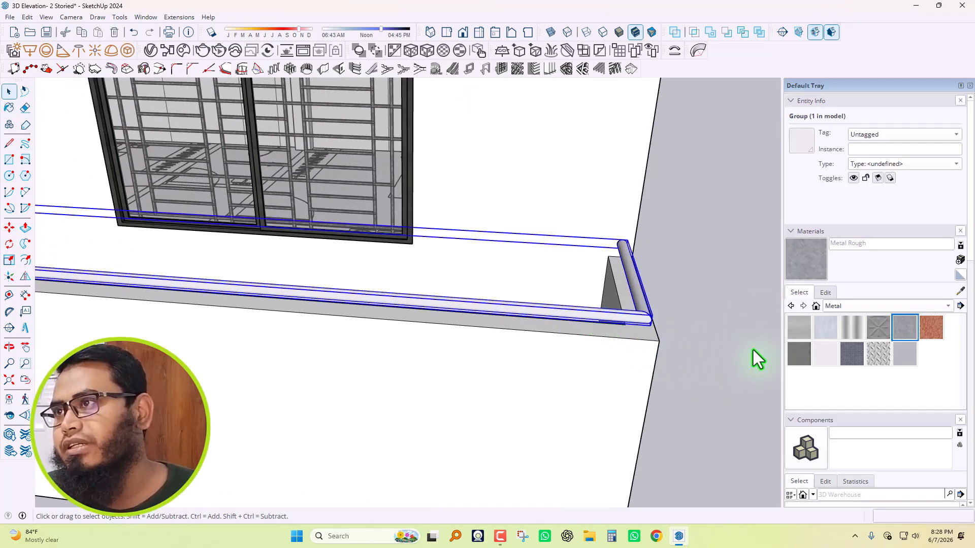
click(824, 293)
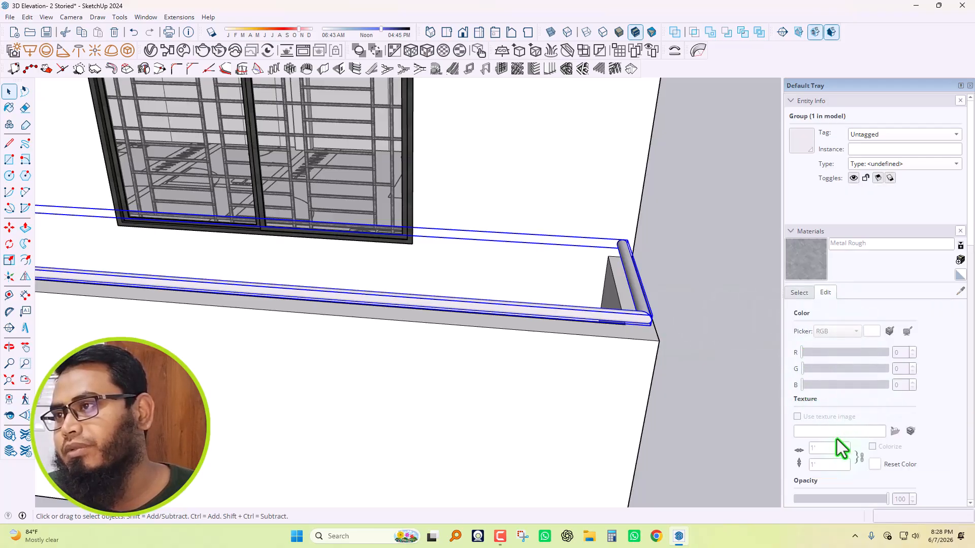
click(699, 285)
scroll(612, 326, up, 2)
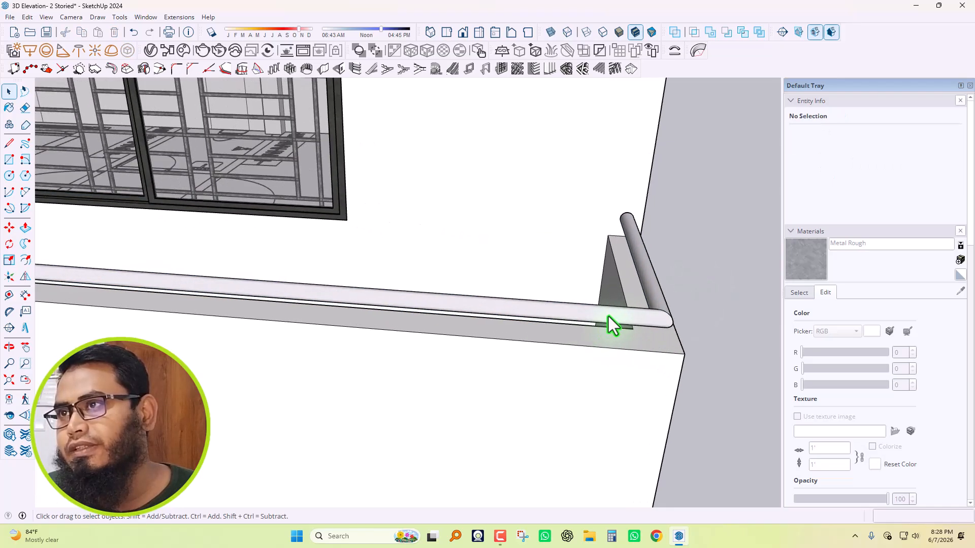
click(613, 325)
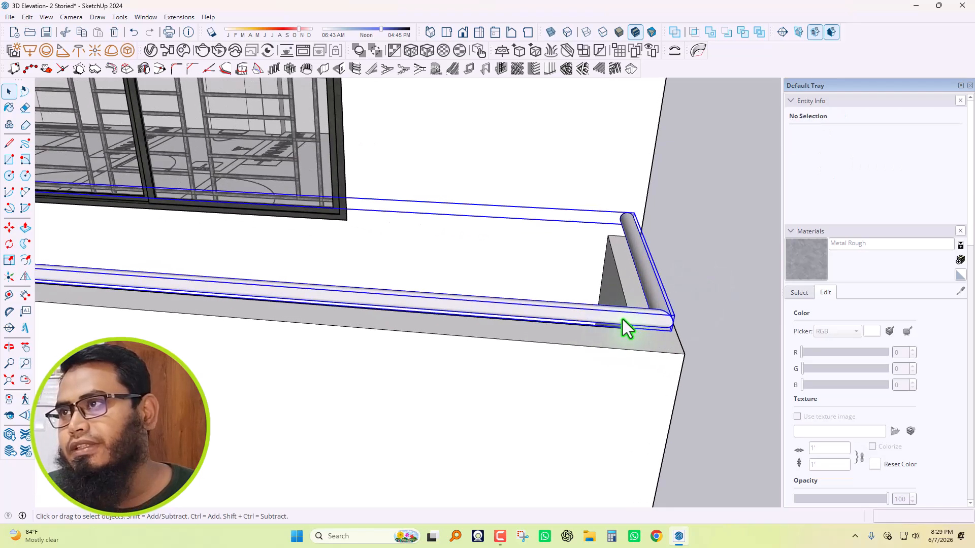
click(741, 336)
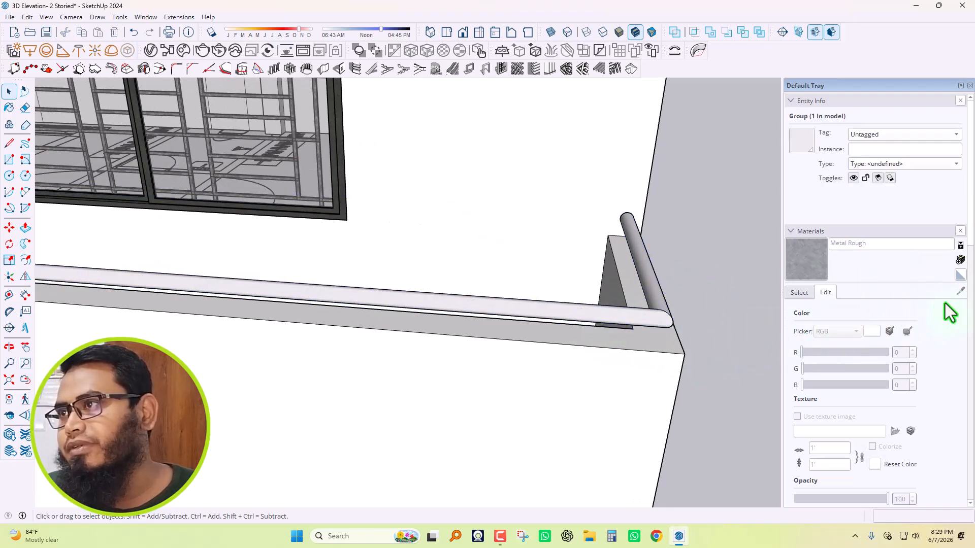
click(657, 327)
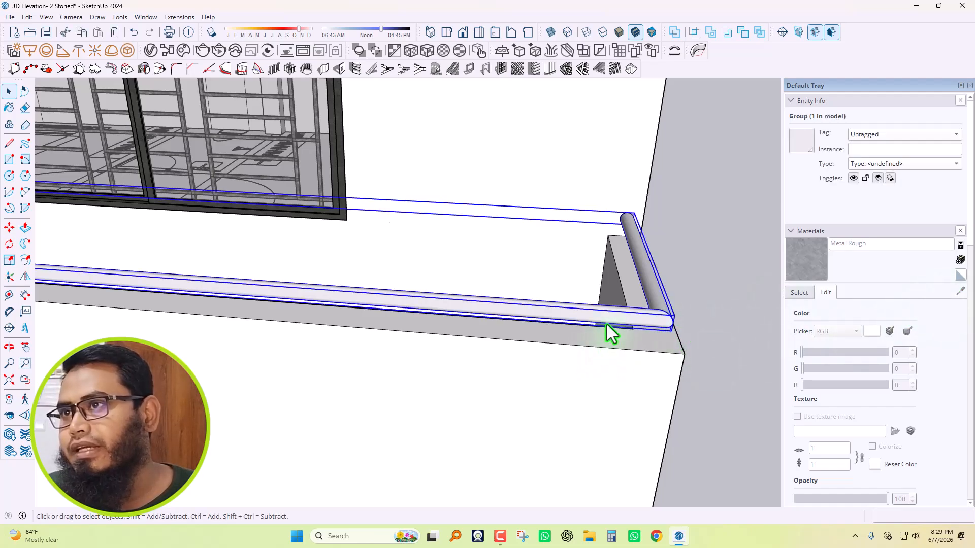
middle_drag(620, 463, 577, 354)
scroll(577, 353, down, 3)
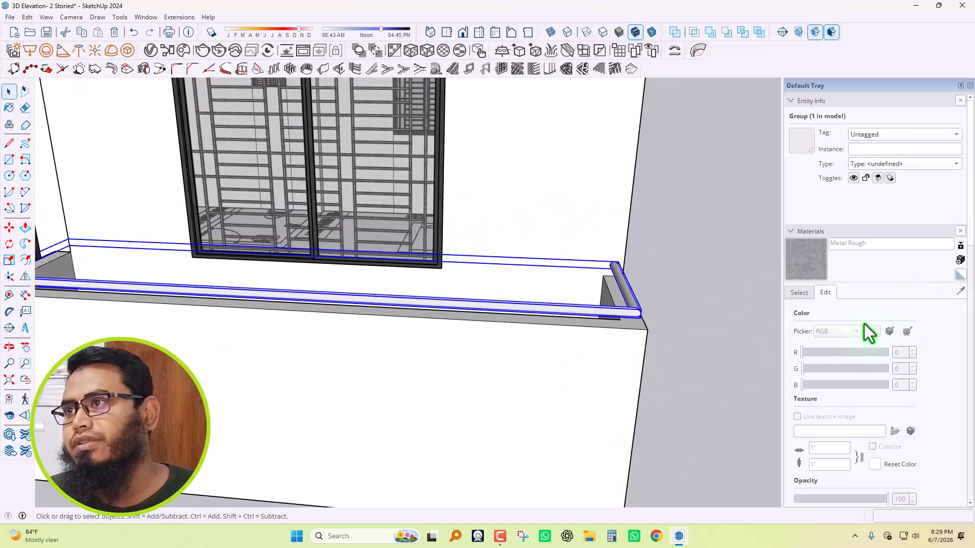
click(798, 293)
click(677, 389)
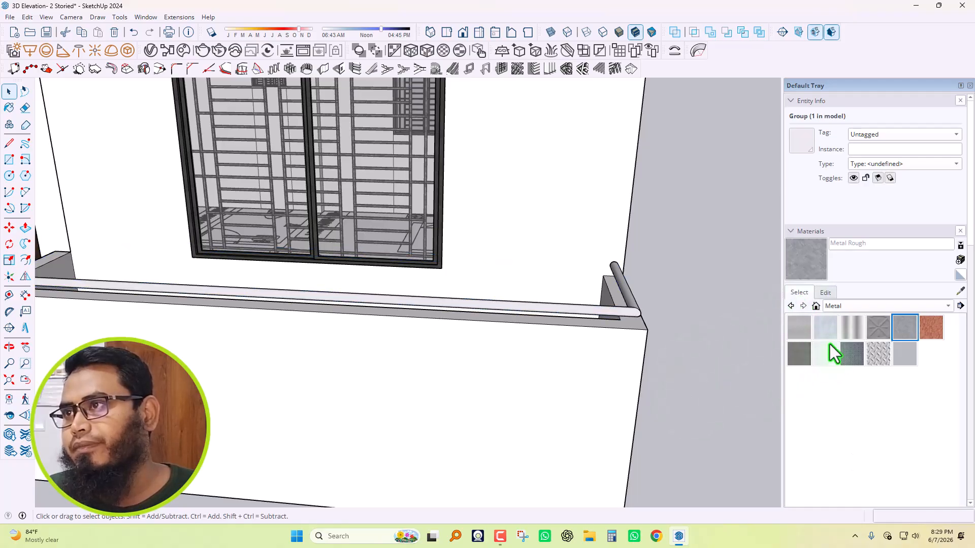
Sample the Metal Silver material from the handrail and open it for editing
click(827, 364)
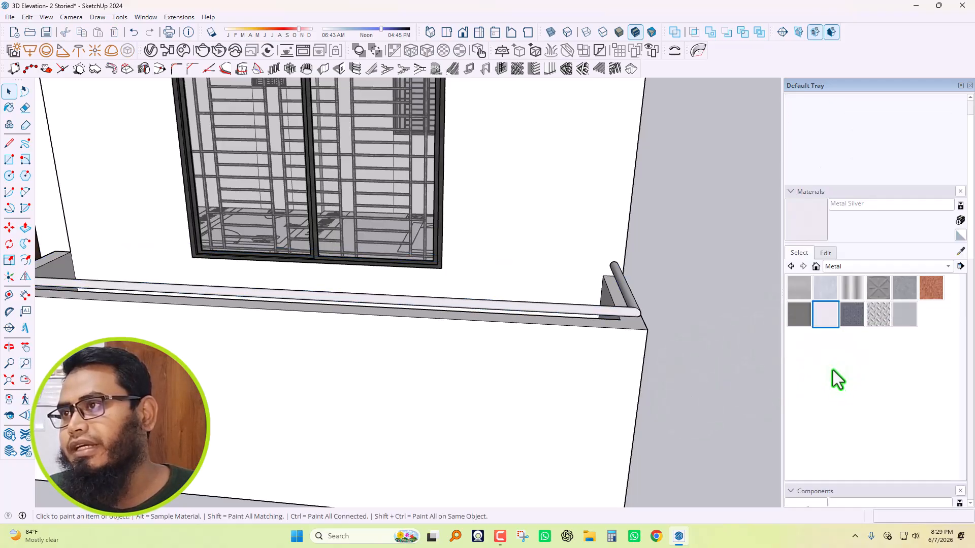
click(960, 252)
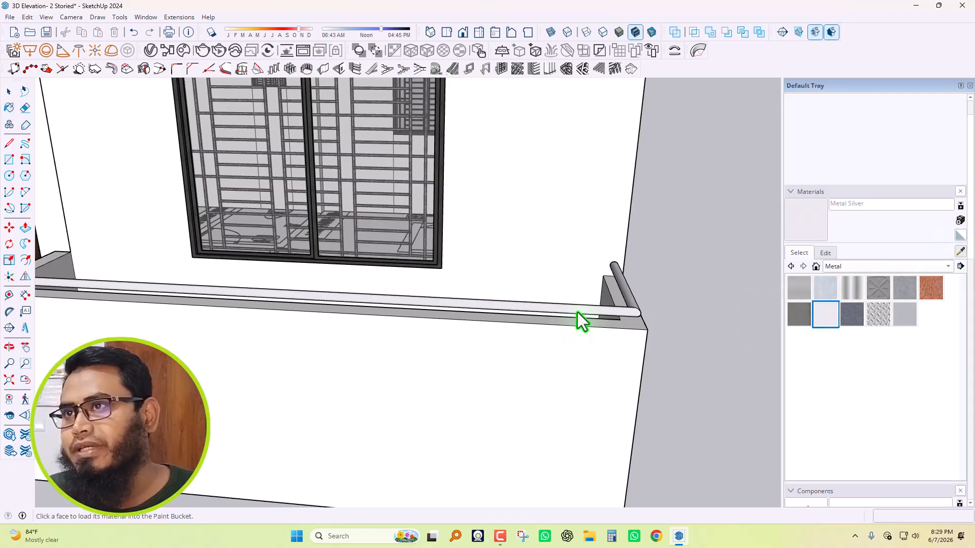
scroll(580, 312, up, 2)
click(579, 308)
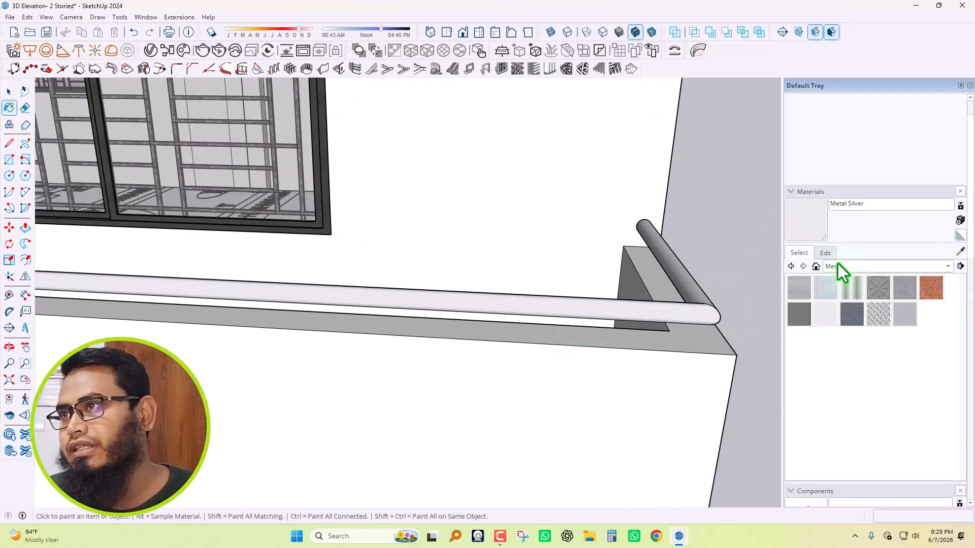
click(826, 253)
scroll(577, 378, down, 1)
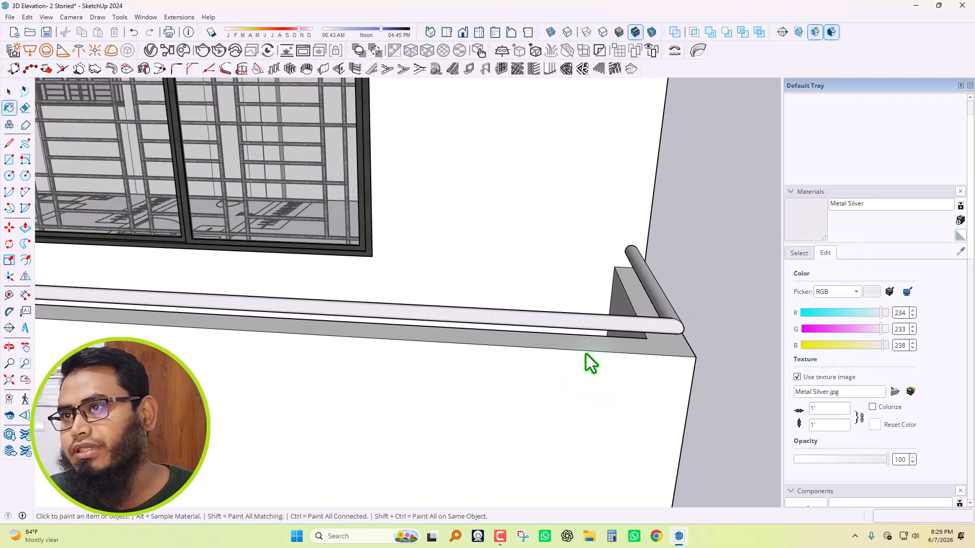
Adjust the Metal Silver material's RGB colour to red 233 and green 247
scroll(754, 328, up, 2)
scroll(757, 337, down, 2)
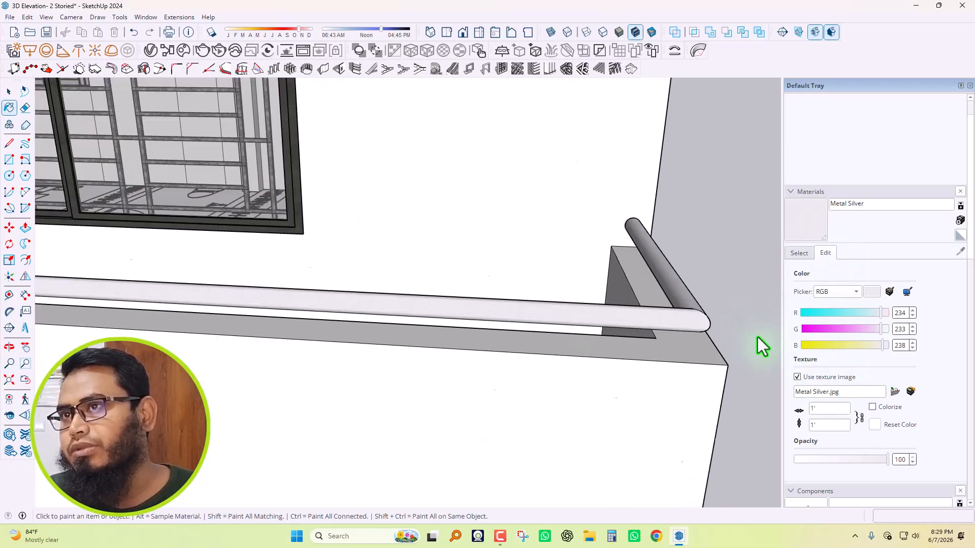
mouse_move(881, 314)
mouse_down()
mouse_move(873, 313)
mouse_move(887, 313)
mouse_up()
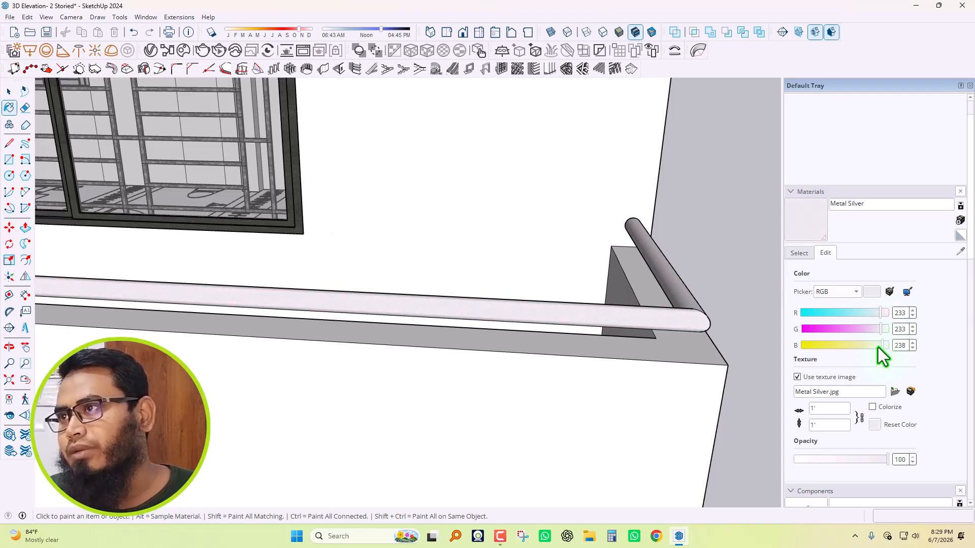
drag(879, 329, 885, 330)
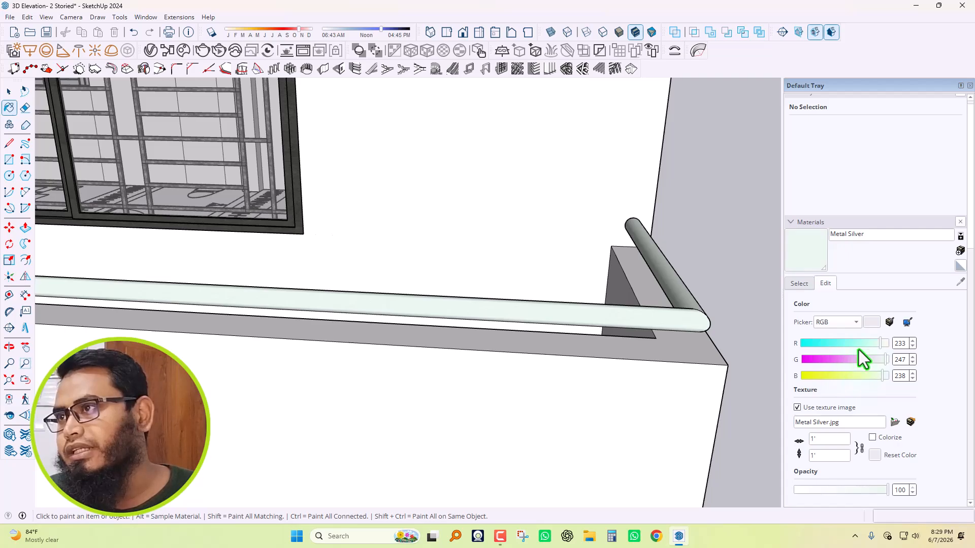
Switch the material's colour picker to Color Wheel and darken Metal Silver to a medium grey-green
click(854, 323)
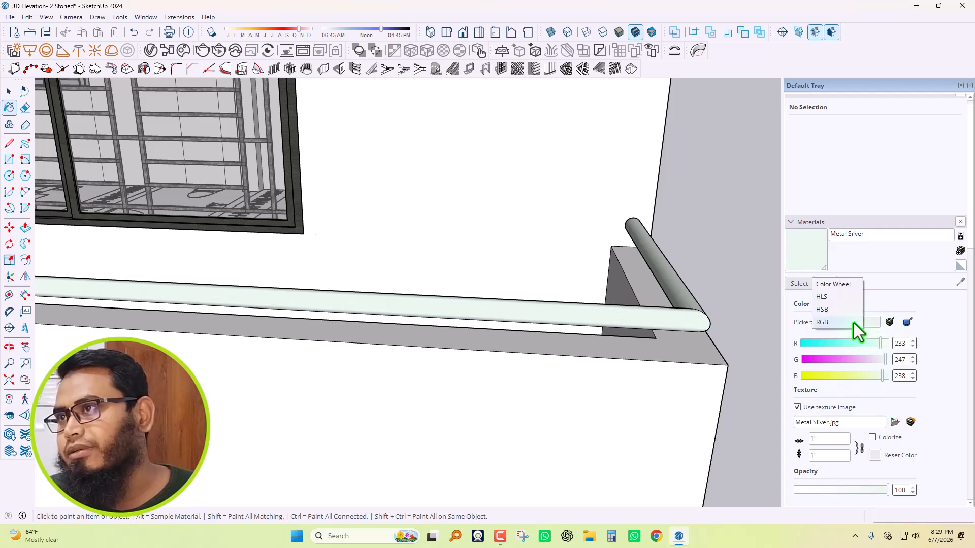
click(854, 323)
click(858, 325)
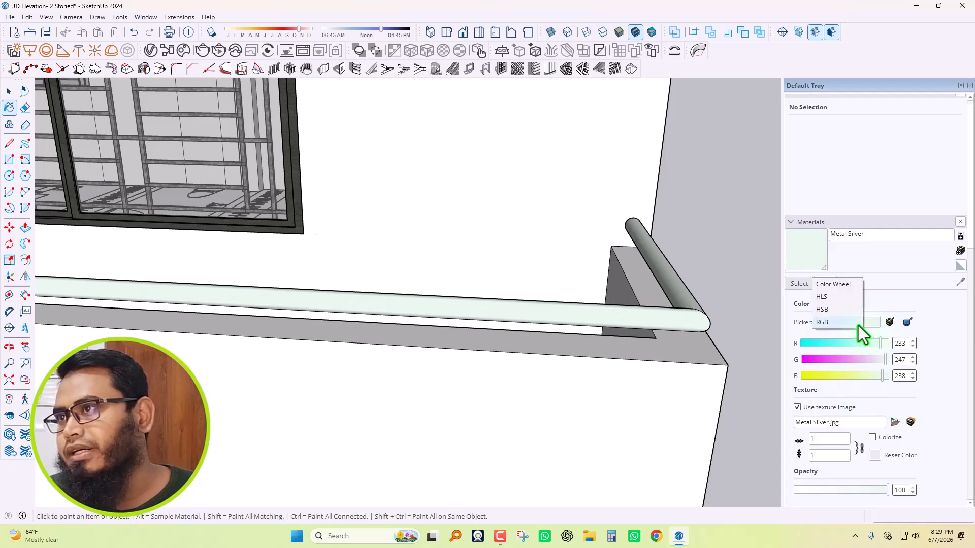
click(842, 285)
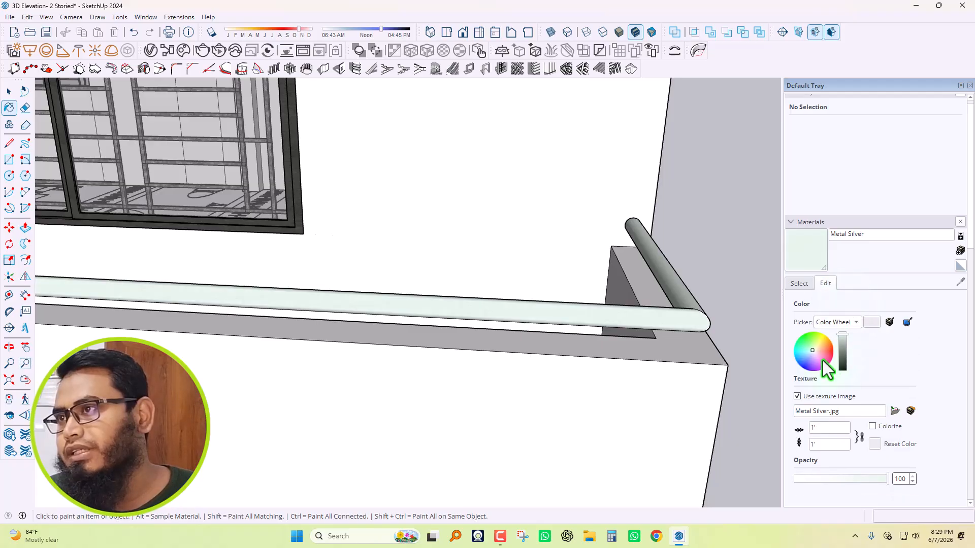
click(844, 347)
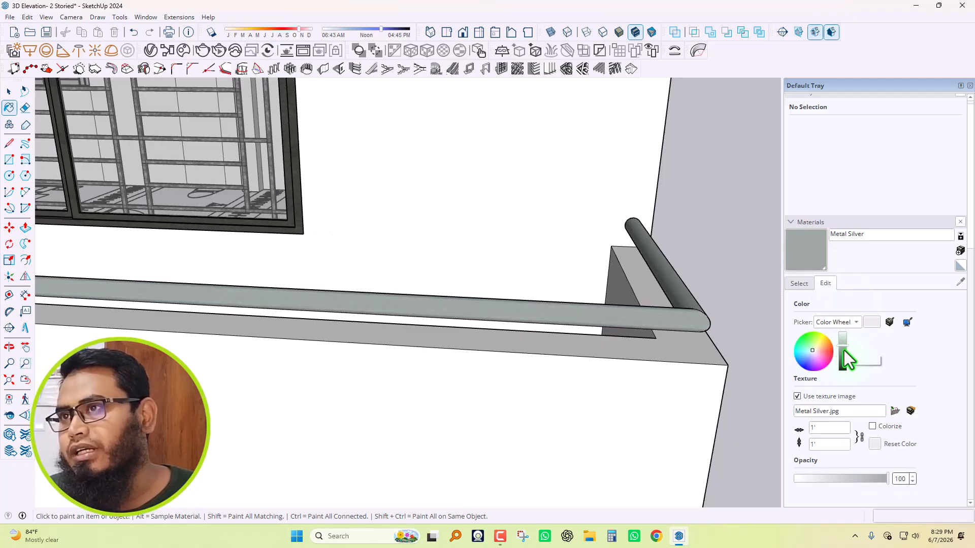
Try purple, magenta, violet and grey-blue hues on the handrail's Metal Silver material
click(809, 359)
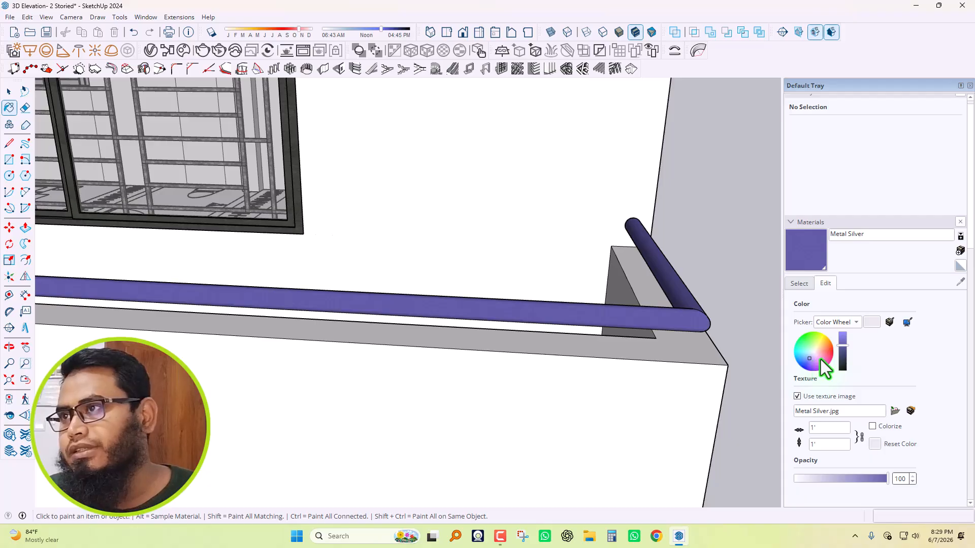
click(820, 356)
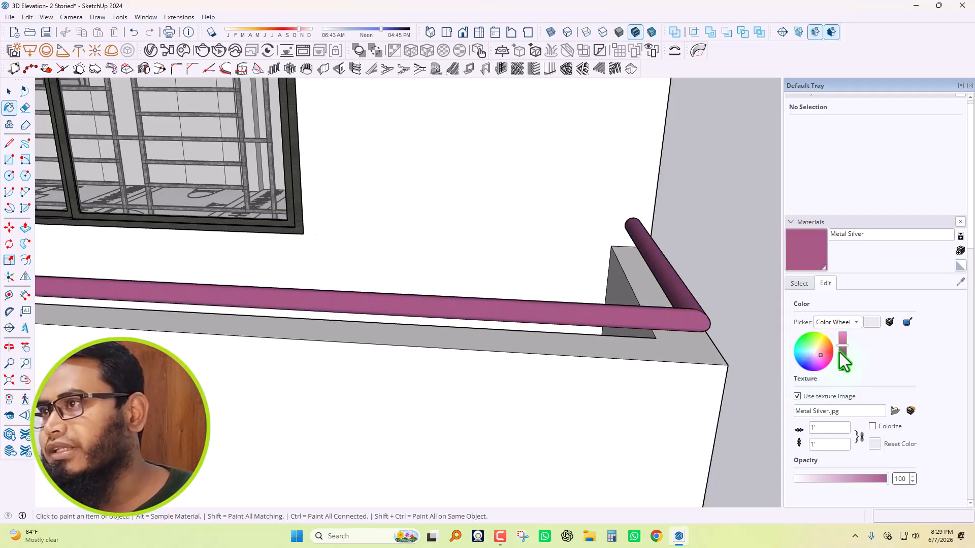
drag(822, 346, 814, 361)
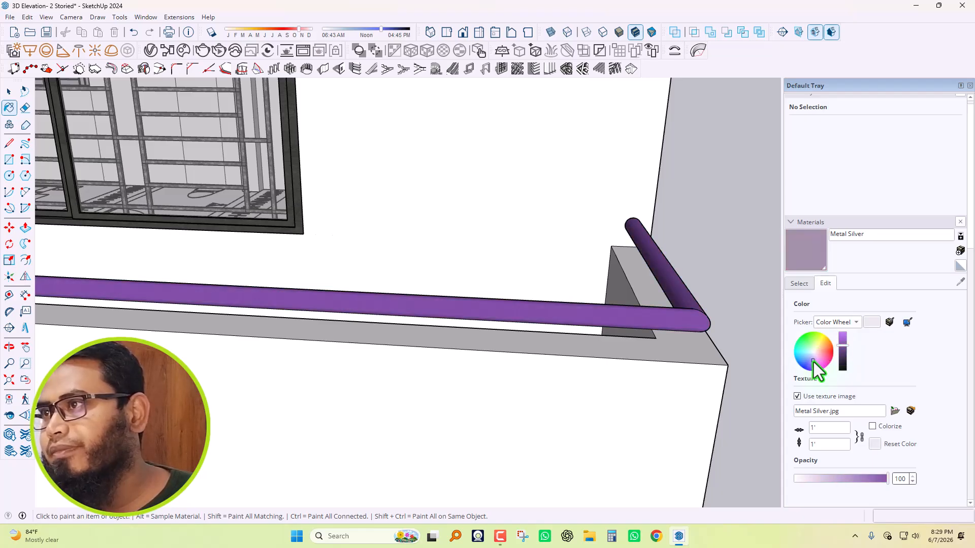
click(807, 353)
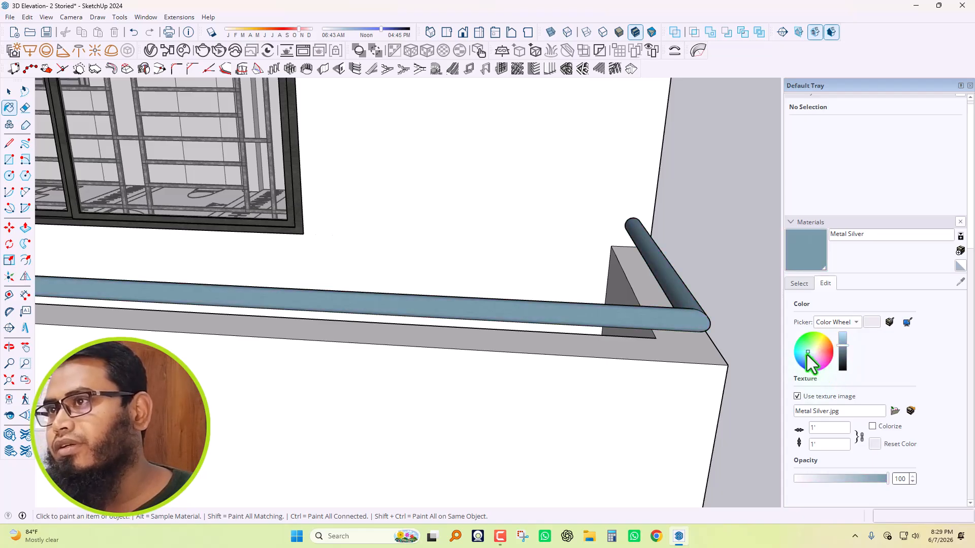
Lower the Metal Silver material's opacity to 23 and restore it to 100
click(854, 479)
drag(854, 480, 818, 480)
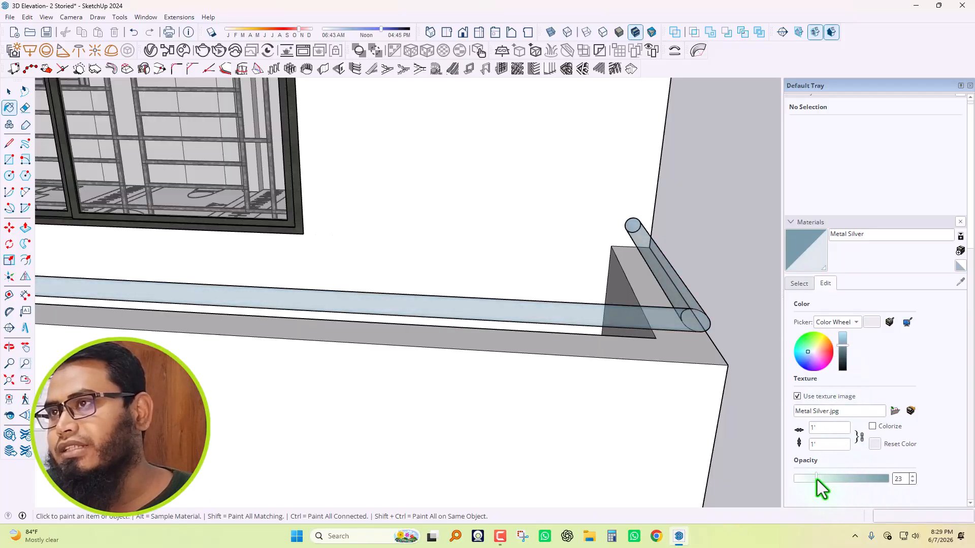
scroll(490, 264, down, 2)
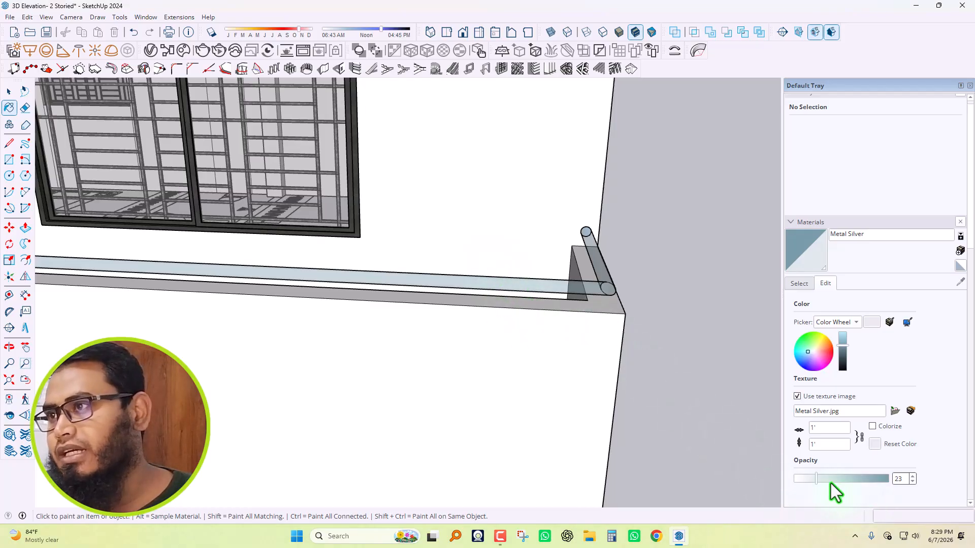
drag(820, 478, 900, 479)
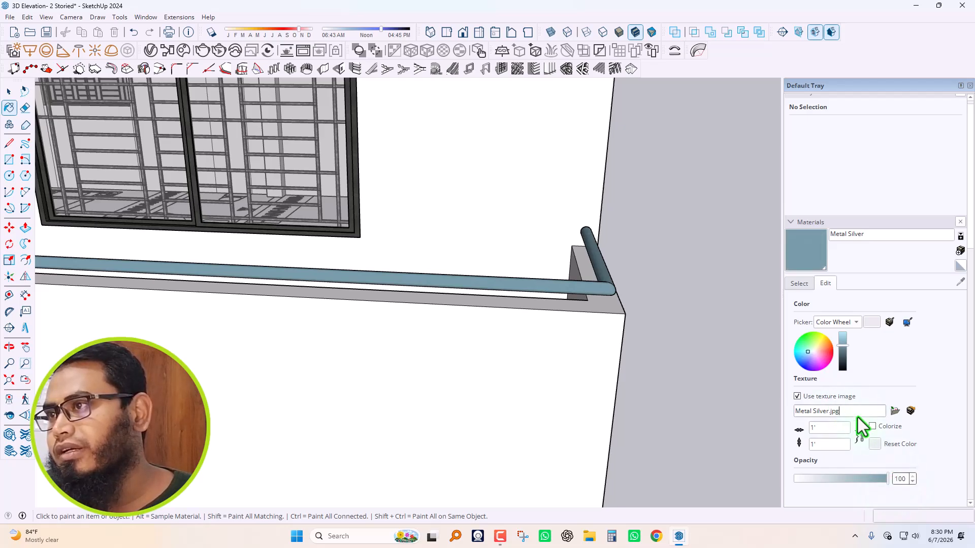
Recolour the handrail's Metal Silver material to a medium blue and leave the paint tool
mouse_move(824, 354)
mouse_down()
mouse_move(815, 367)
mouse_move(805, 346)
mouse_move(821, 346)
mouse_move(818, 356)
mouse_move(805, 351)
mouse_up()
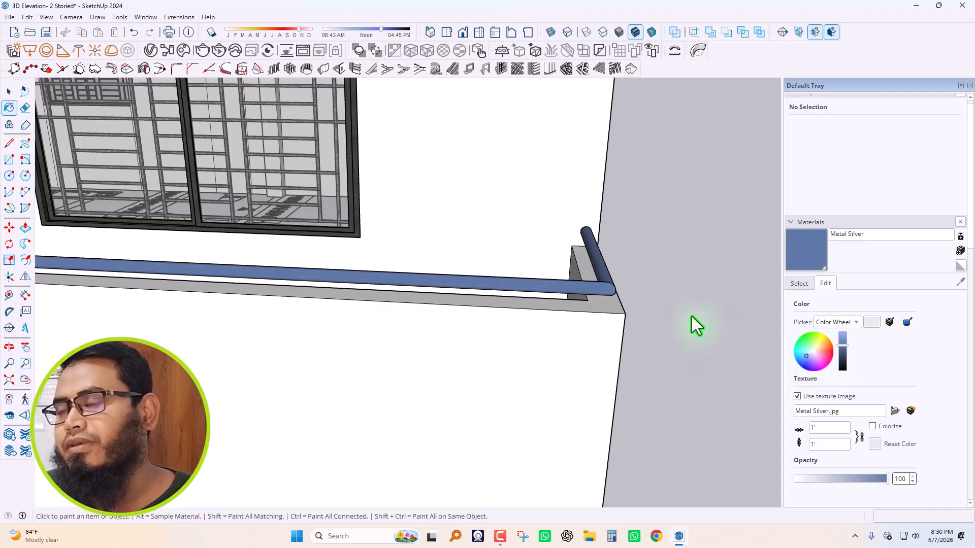
key(space)
scroll(684, 312, down, 10)
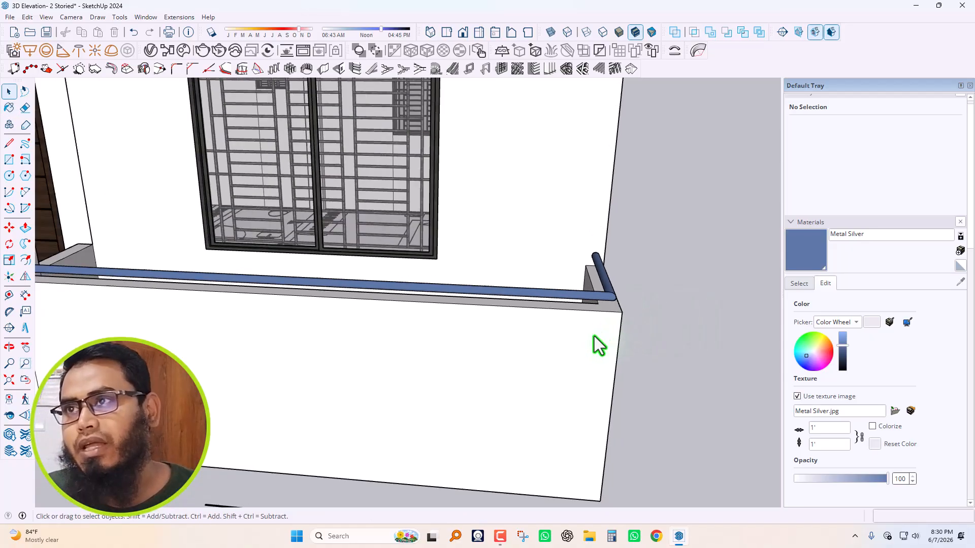
middle_drag(580, 390, 640, 424)
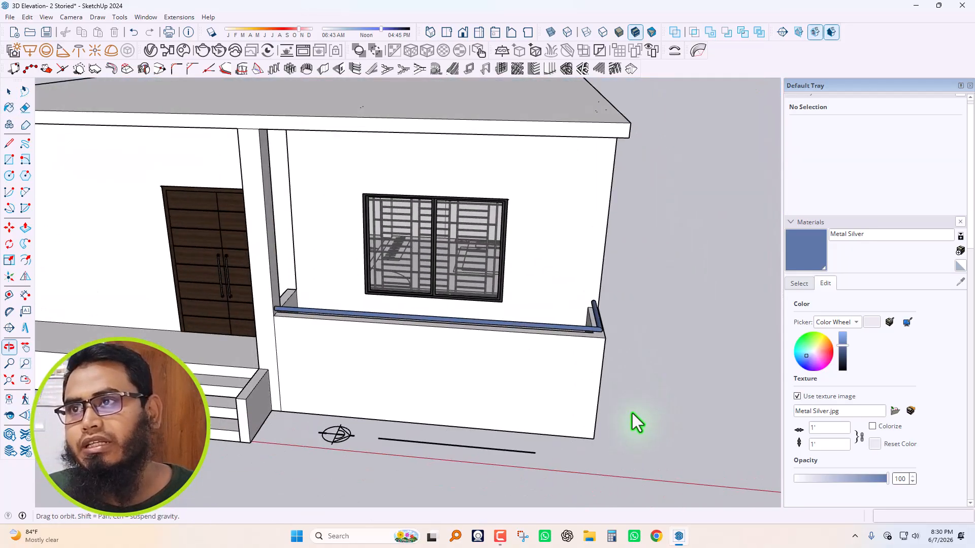
Draw a vertical line about 6" long up the wall from the top of the handrail's short-run end
scroll(597, 331, up, 6)
middle_drag(620, 343, 580, 325)
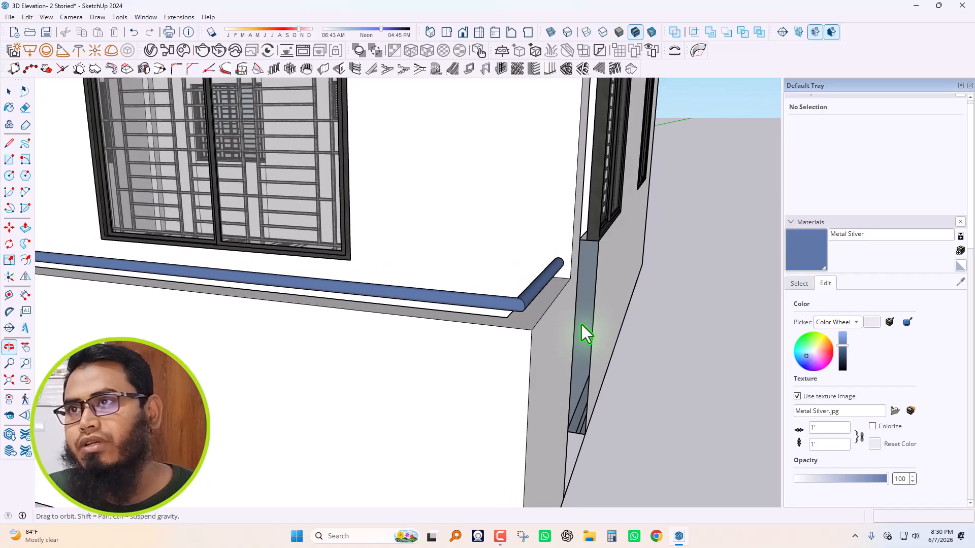
scroll(549, 225, up, 2)
middle_drag(537, 279, 565, 261)
scroll(569, 274, up, 3)
scroll(561, 258, down, 2)
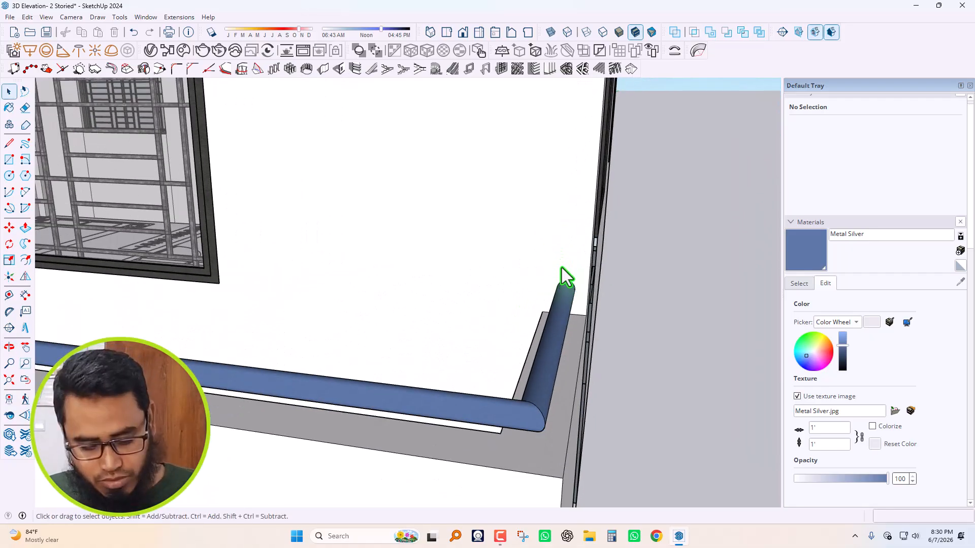
key(l)
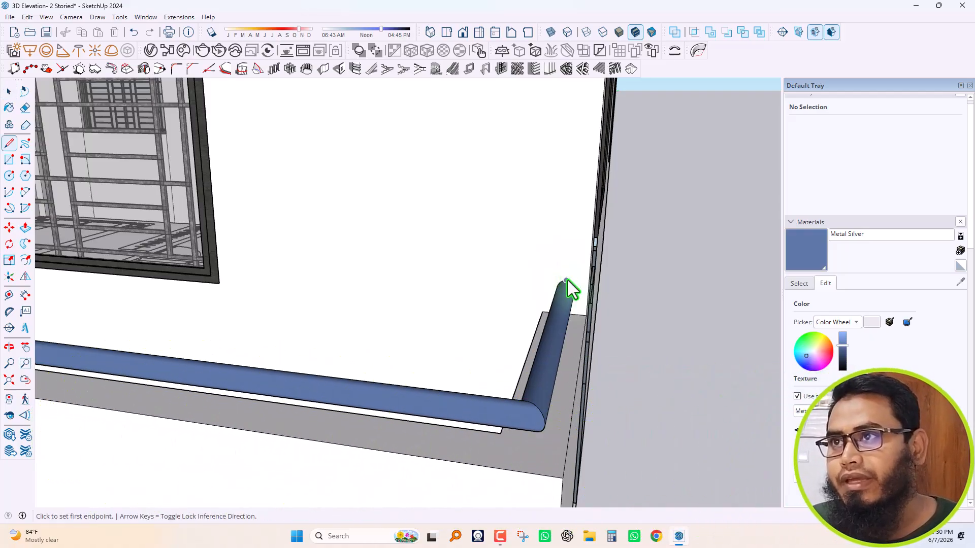
click(567, 280)
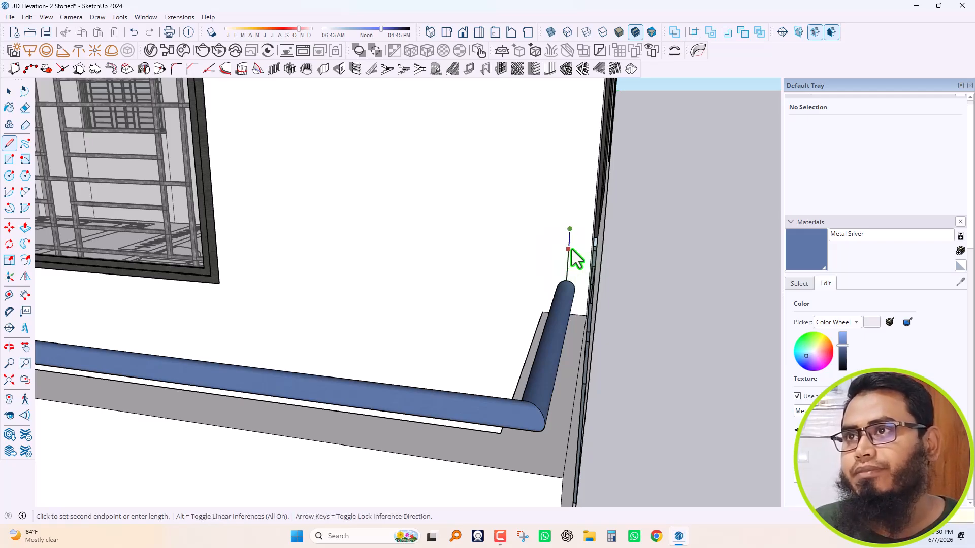
scroll(581, 299, down, 4)
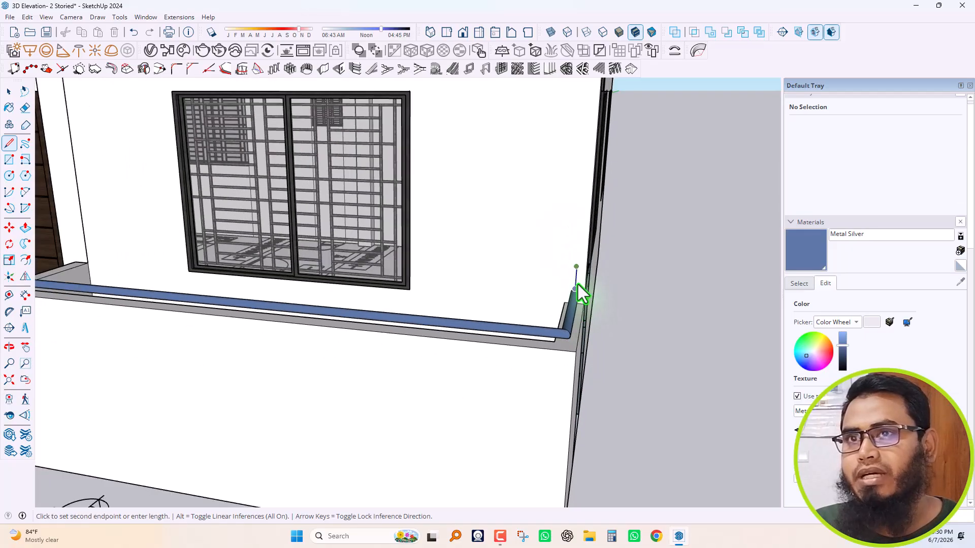
scroll(577, 274, up, 5)
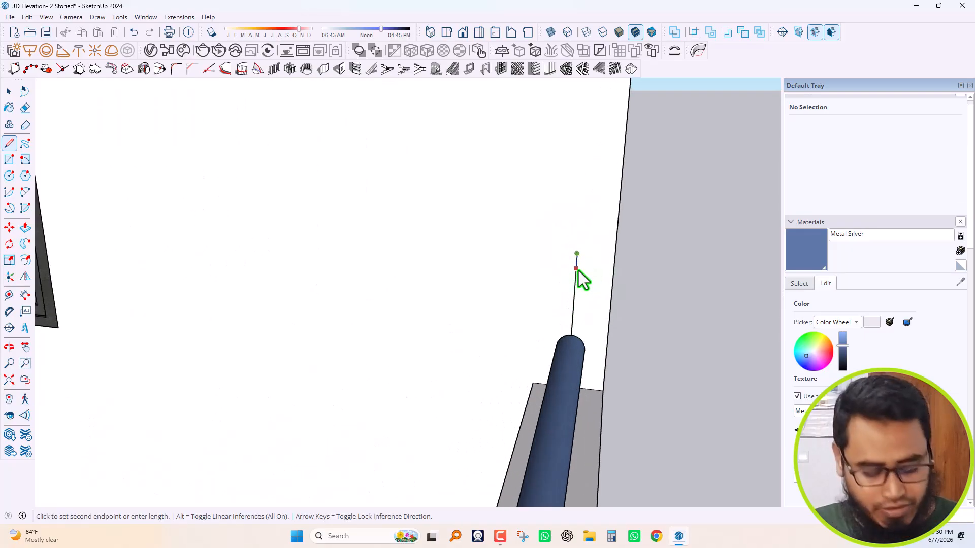
Draw a 1/2" radius circle on the wall face, centred on the upper end of the vertical line
key(c)
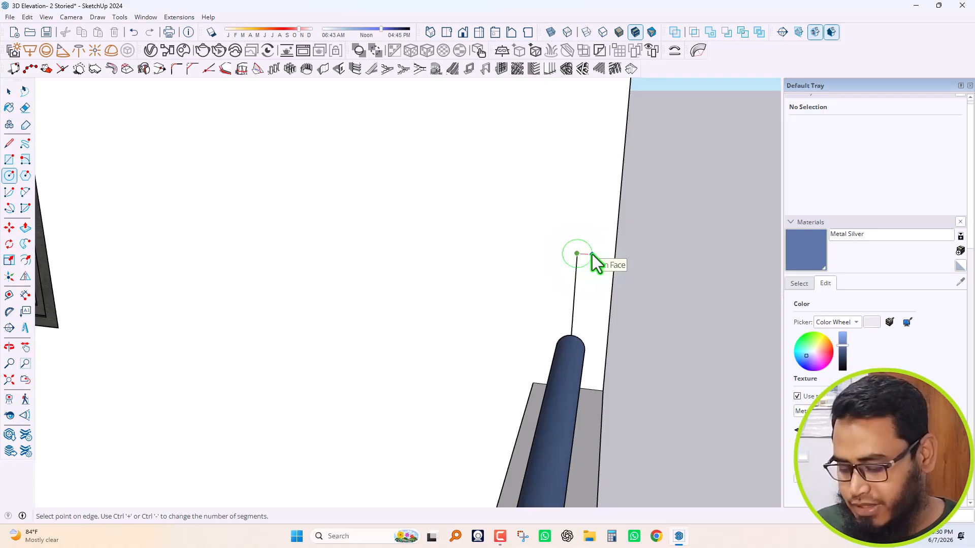
click(592, 254)
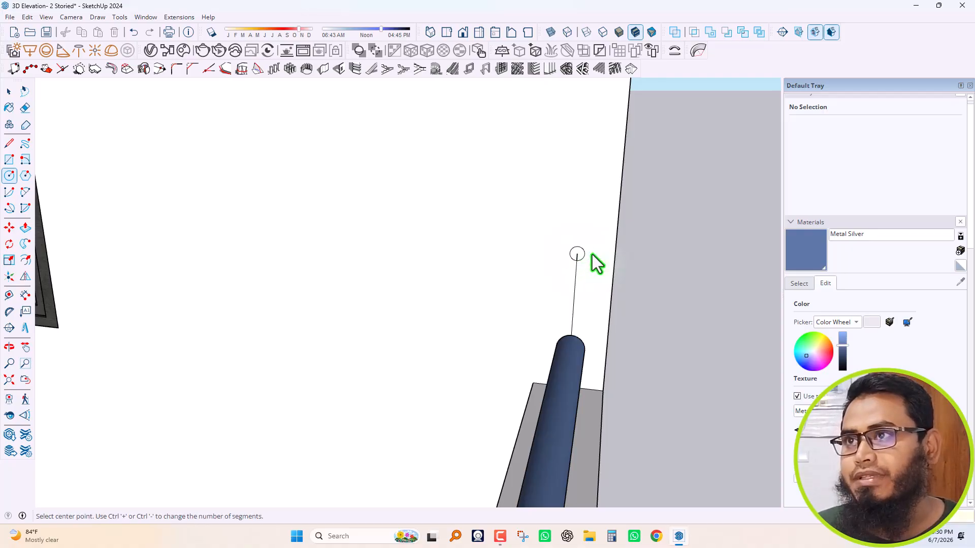
key(space)
scroll(584, 252, up, 3)
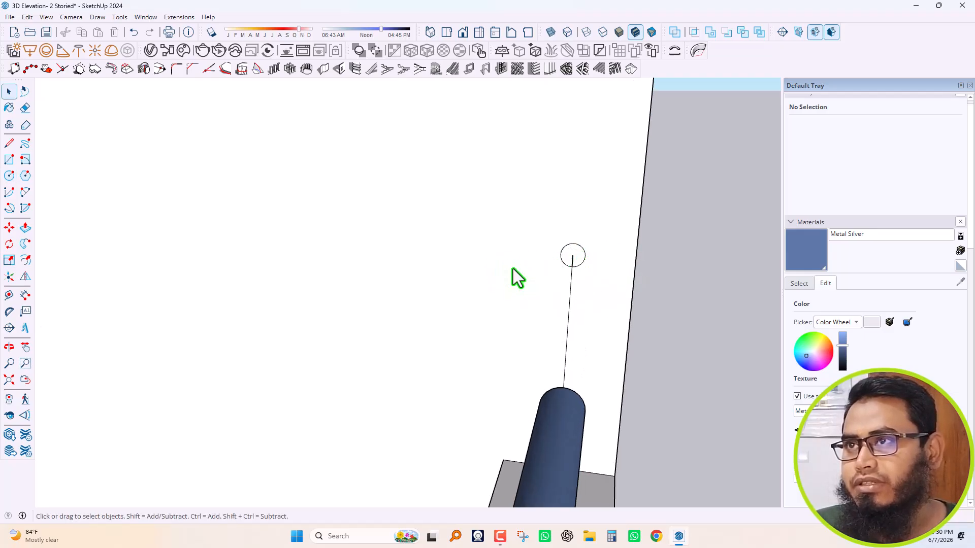
Delete both segments of the vertical line above the handrail and select the remaining circle
scroll(559, 305, down, 5)
scroll(565, 312, down, 2)
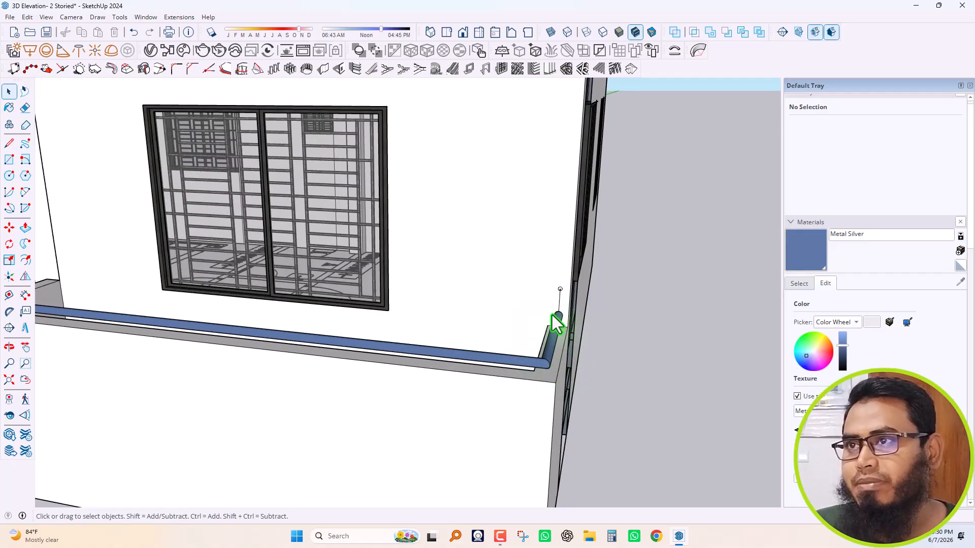
scroll(559, 315, up, 4)
scroll(567, 316, down, 3)
middle_drag(578, 325, 555, 290)
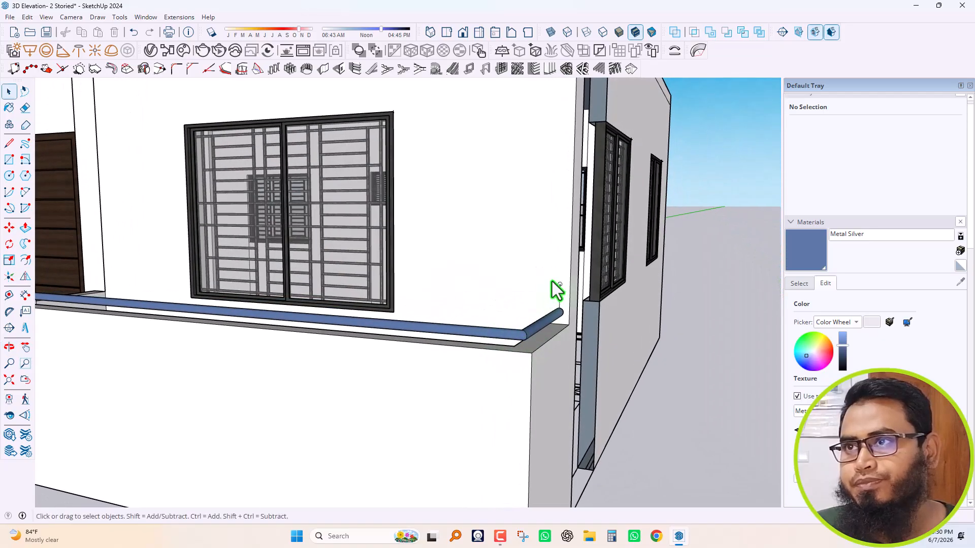
scroll(561, 294, up, 5)
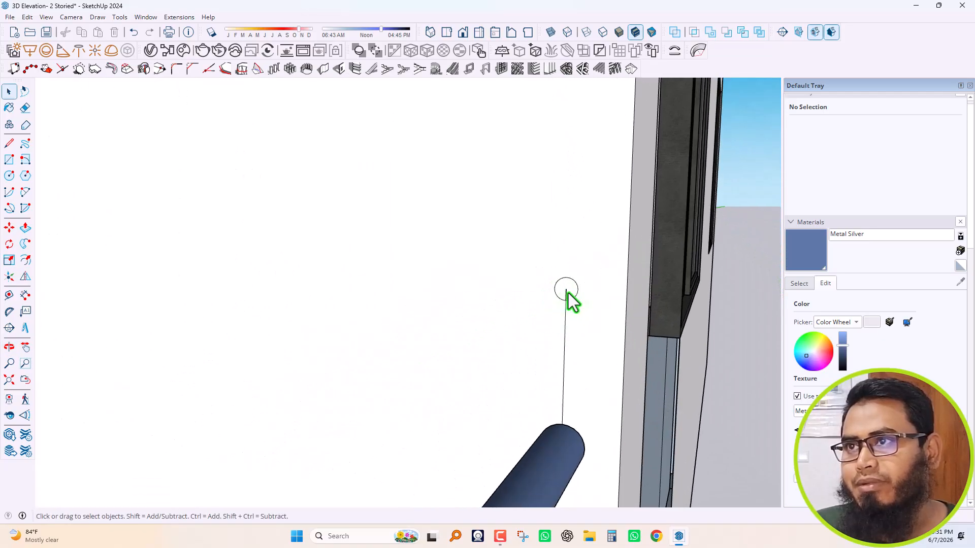
click(568, 296)
click(565, 312)
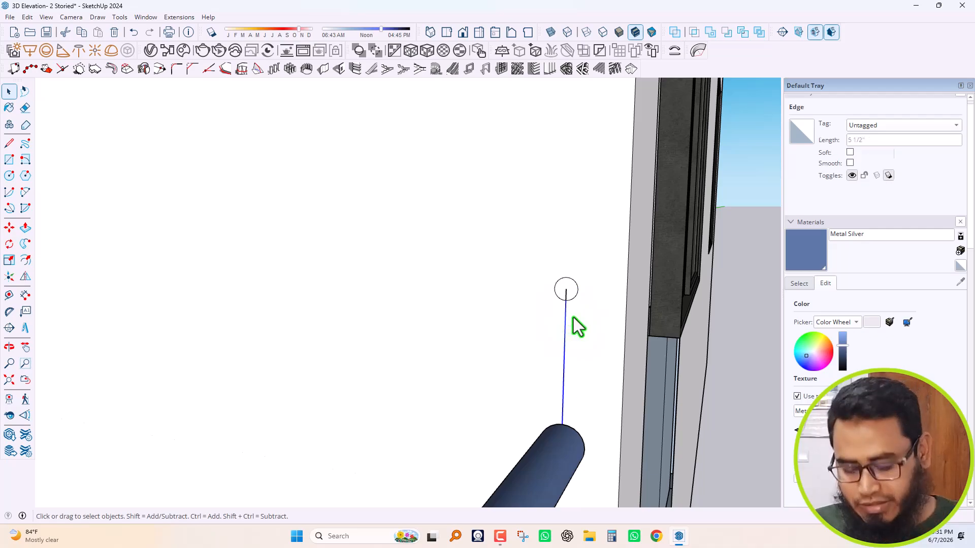
key(Delete)
click(566, 294)
key(Delete)
click(573, 298)
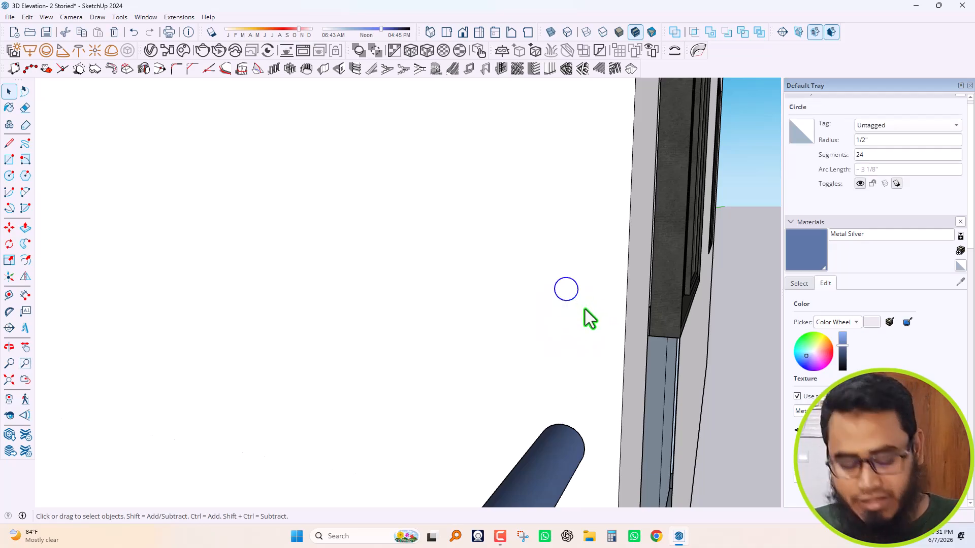
Move the small circle a short distance down the wall, closer to the blue handrail
key(m)
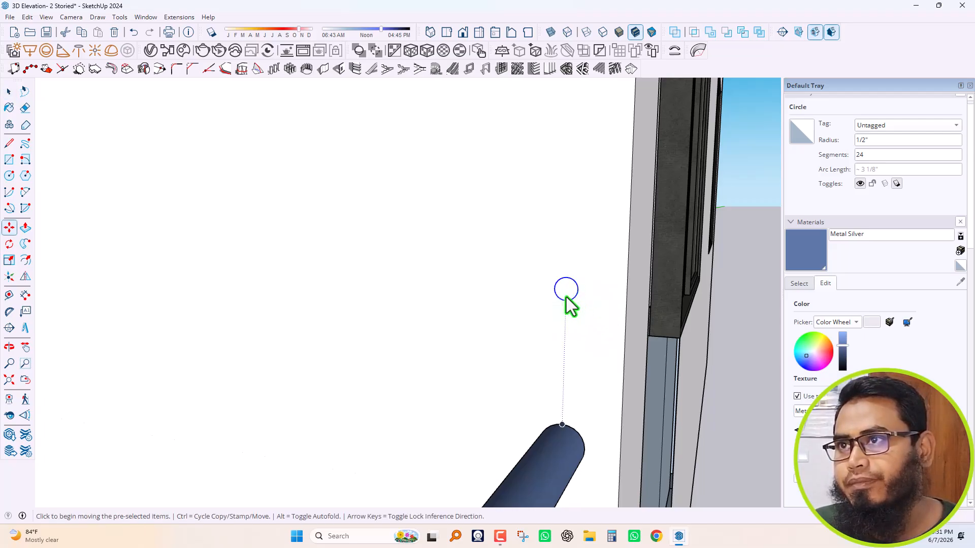
click(565, 307)
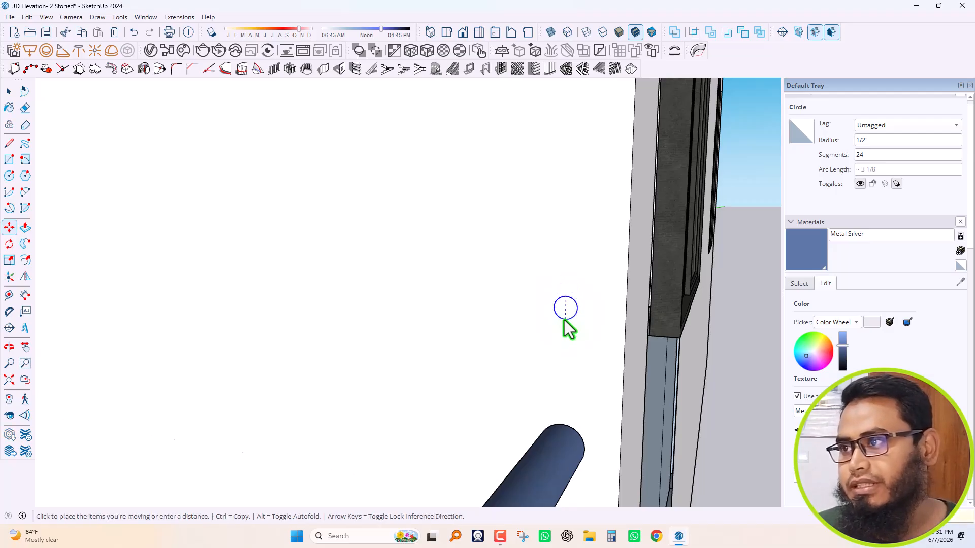
click(564, 320)
scroll(626, 322, down, 5)
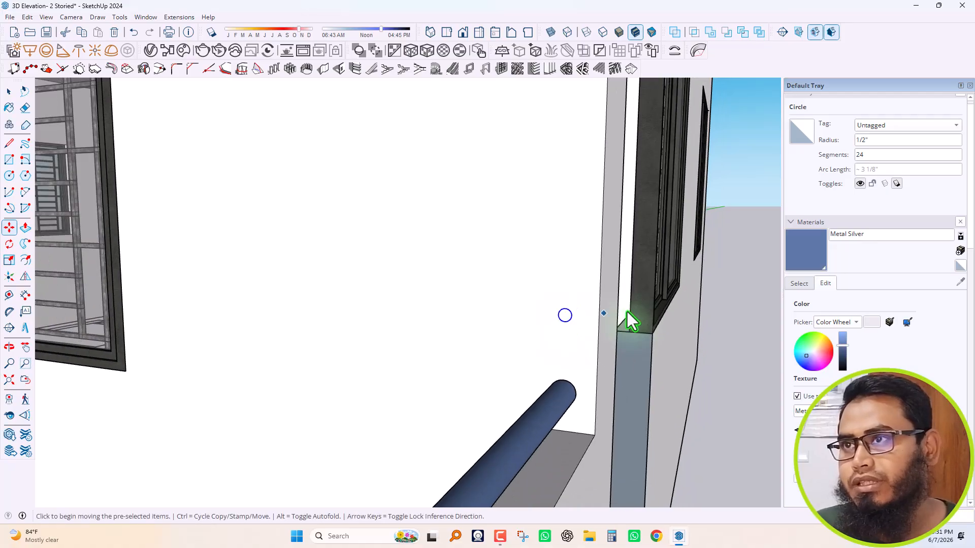
key(space)
Extrude the small circle with Follow Me along the parapet top's short side edge and long front outer edge
scroll(600, 347, up, 5)
click(595, 317)
scroll(610, 299, down, 4)
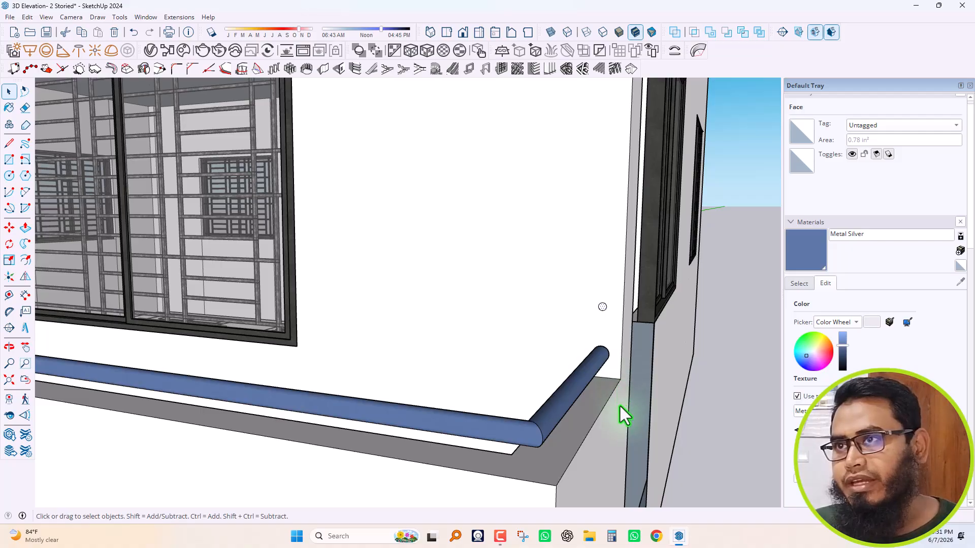
click(605, 407)
scroll(634, 360, down, 2)
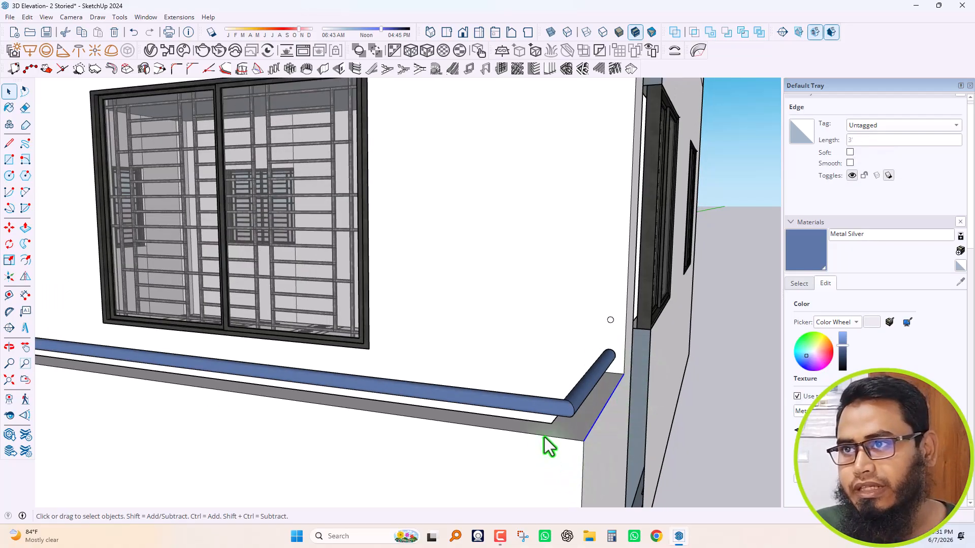
shift+click(544, 436)
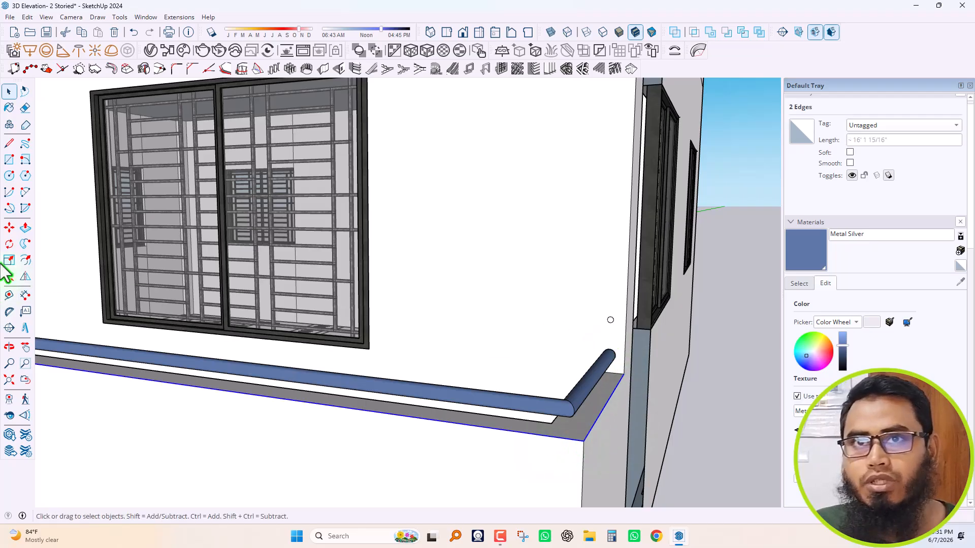
click(26, 244)
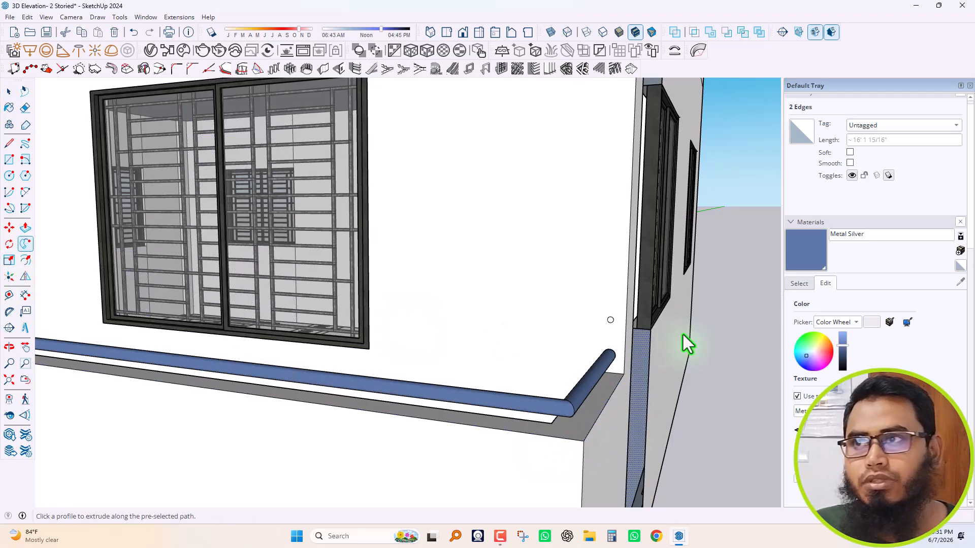
scroll(611, 324, down, 2)
scroll(610, 320, up, 5)
click(611, 317)
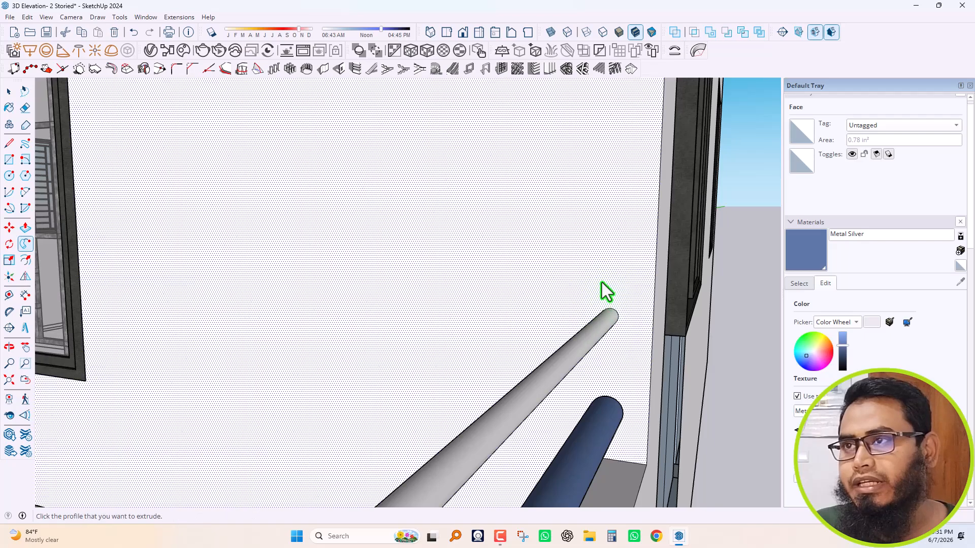
scroll(605, 307, down, 5)
scroll(430, 340, down, 2)
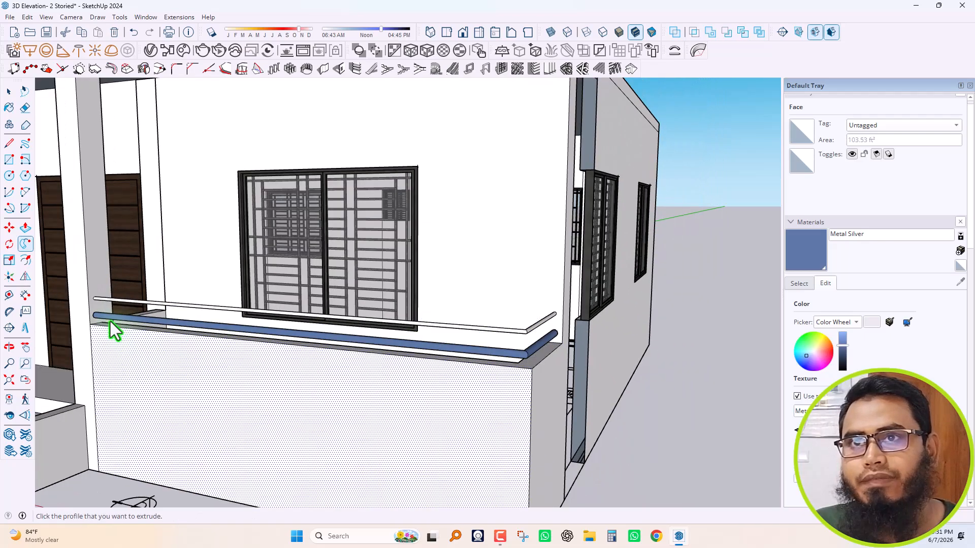
key(space)
Group the long and short runs of the thin round rail above the handrail
scroll(552, 333, down, 3)
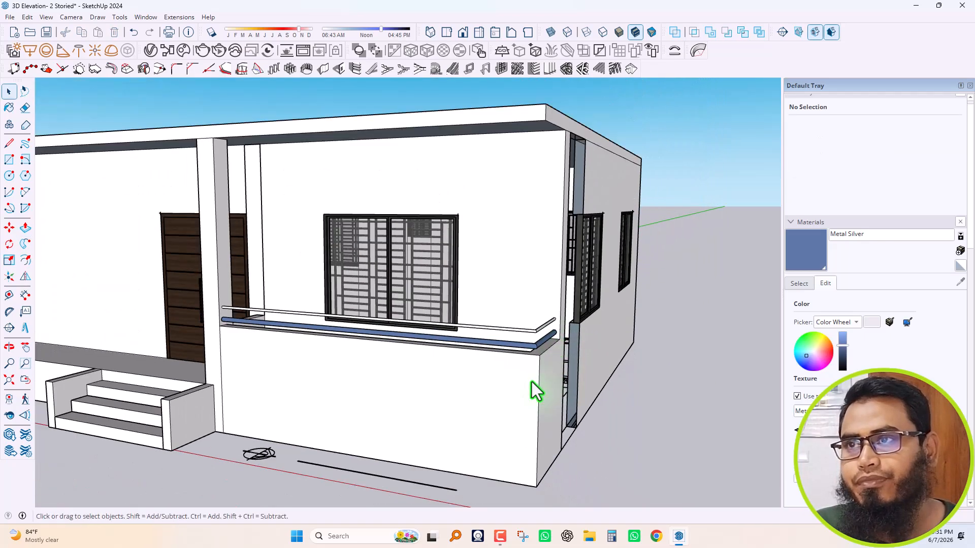
middle_drag(470, 361, 554, 337)
scroll(542, 344, up, 4)
scroll(545, 343, up, 2)
click(548, 342)
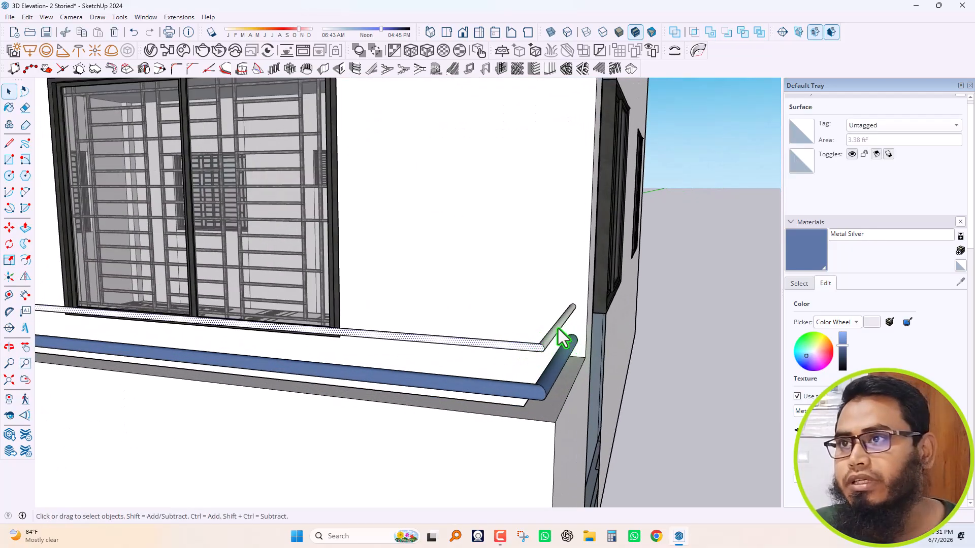
shift+click(557, 329)
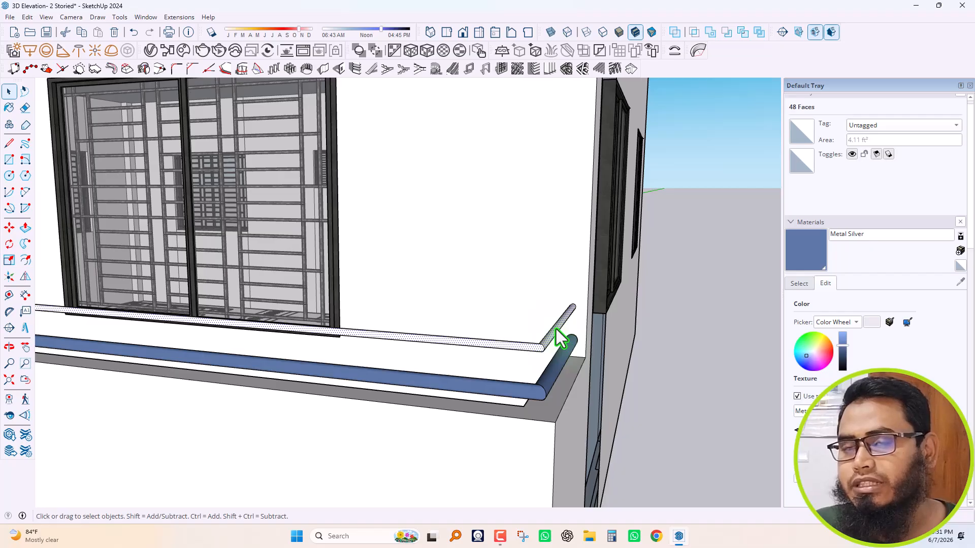
right_click(556, 330)
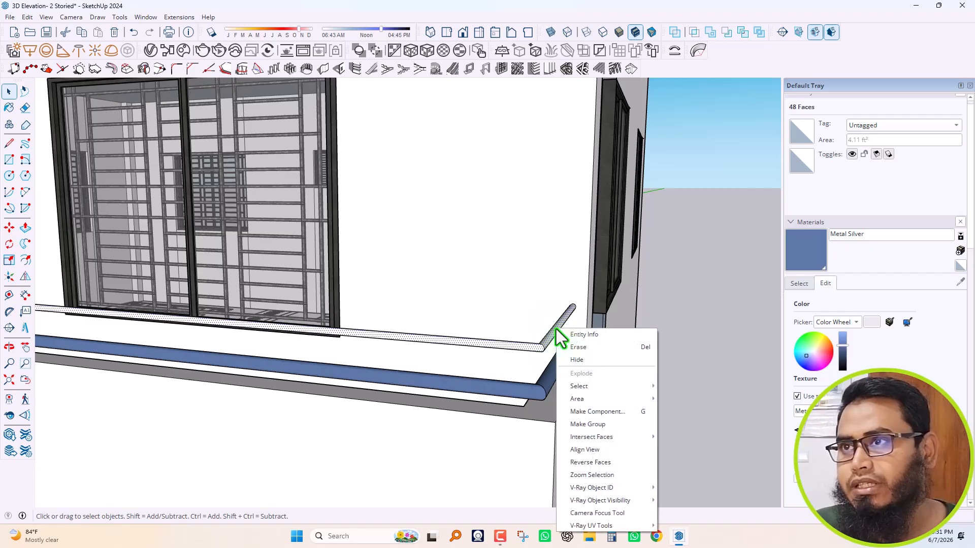
click(587, 427)
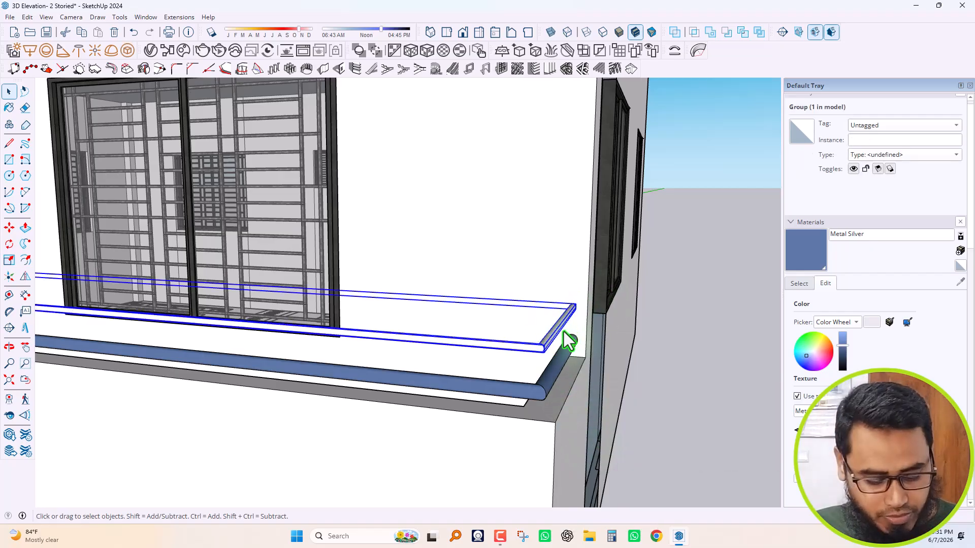
Place a copy of the thin rail group directly above the original, up along the wall
scroll(563, 334, down, 5)
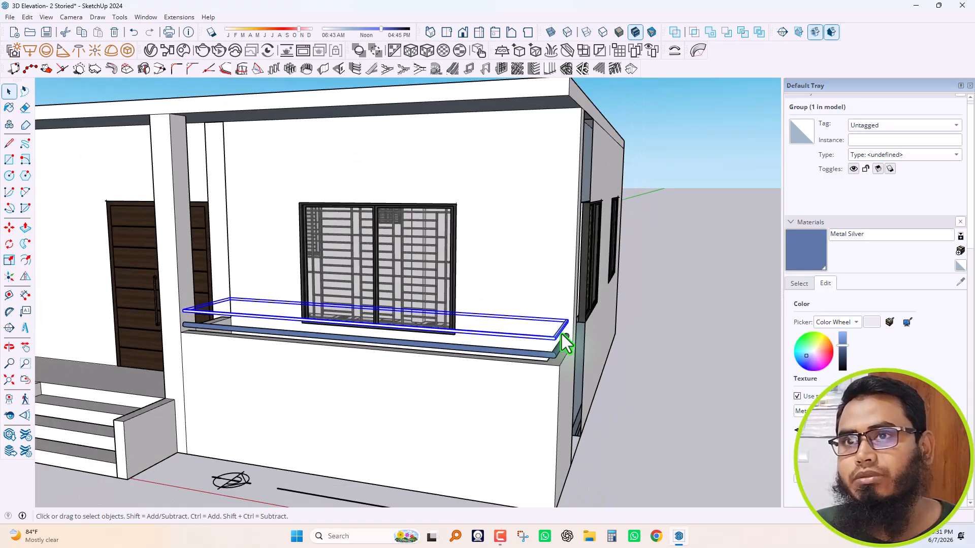
key(m)
scroll(580, 339, up, 10)
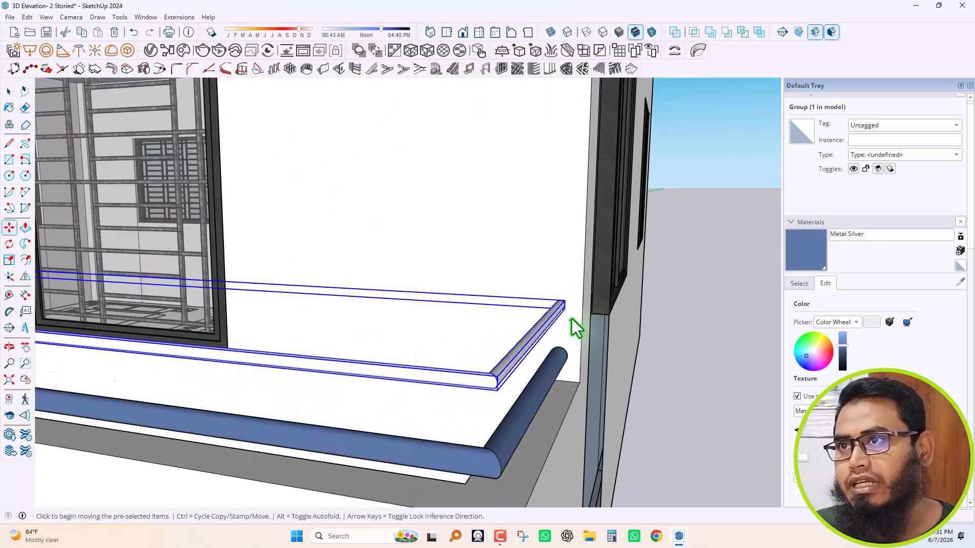
click(550, 311)
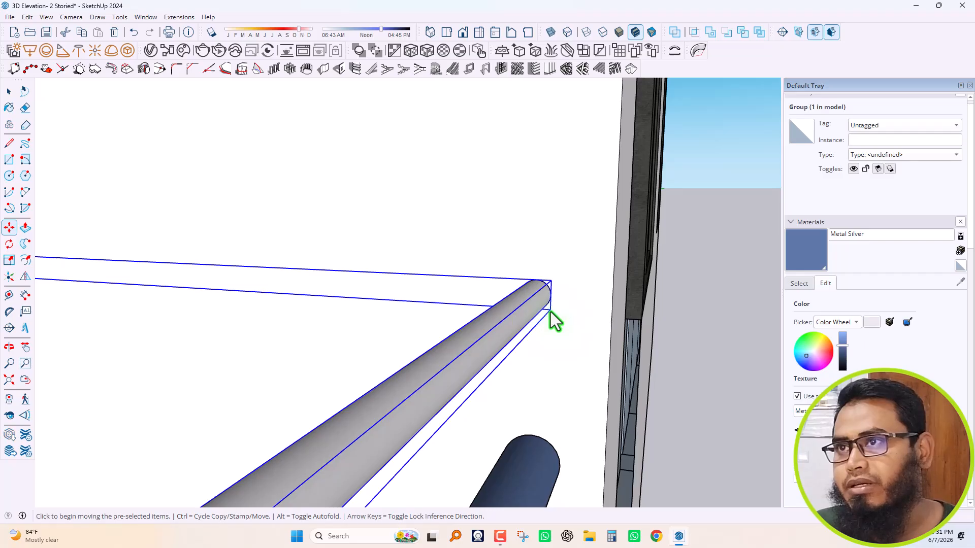
key(ctrl)
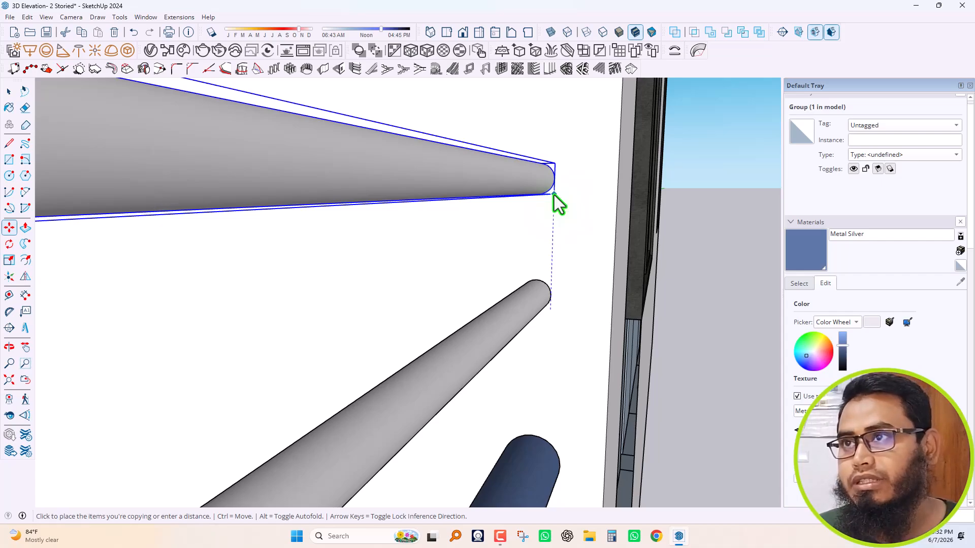
click(553, 195)
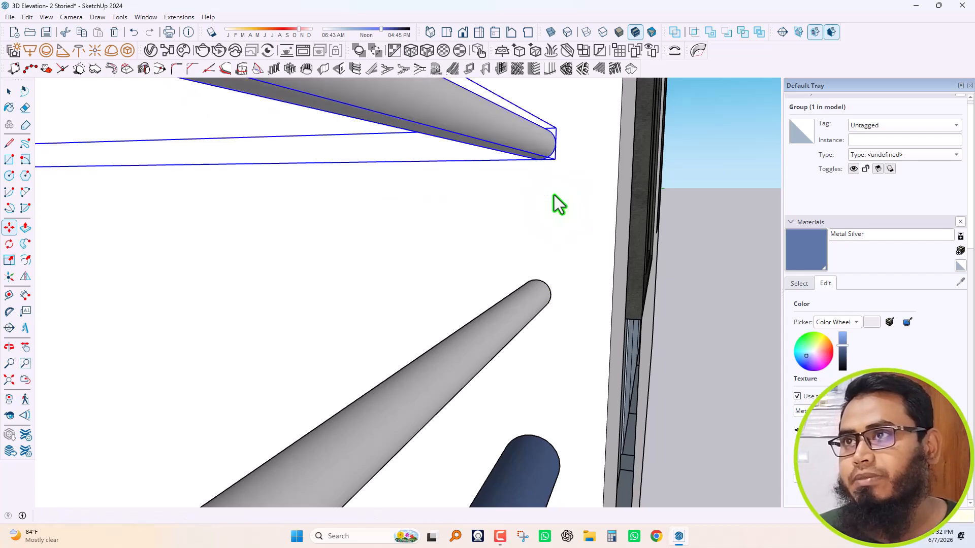
middle_drag(554, 218, 557, 297)
scroll(624, 297, down, 6)
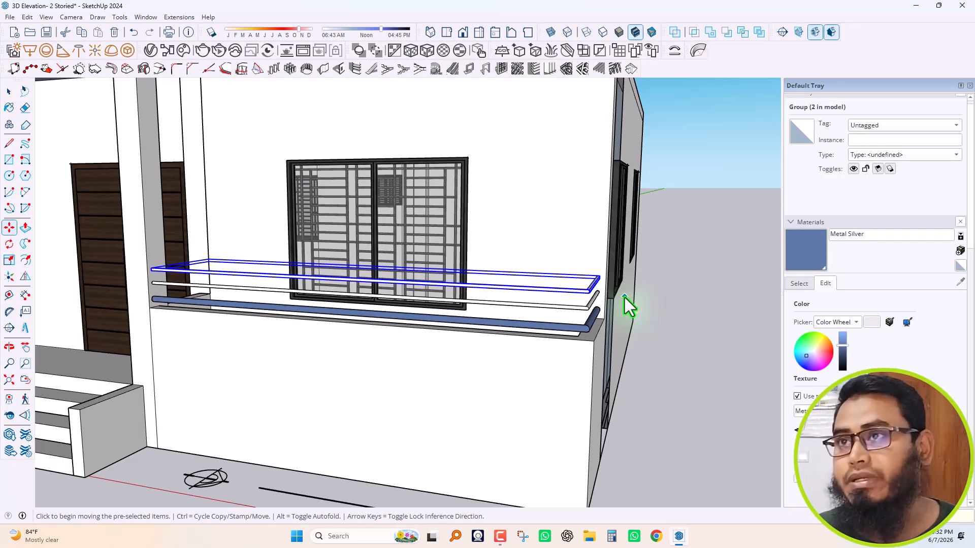
Repeat the thin rail copy upward as an evenly spaced array of 16 copies
scroll(624, 298, down, 2)
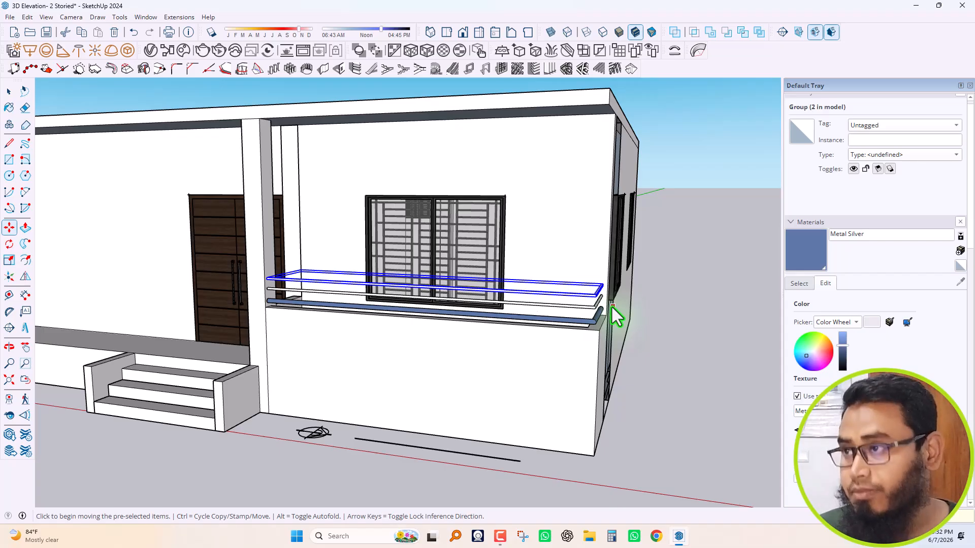
text(12x)
key(Return)
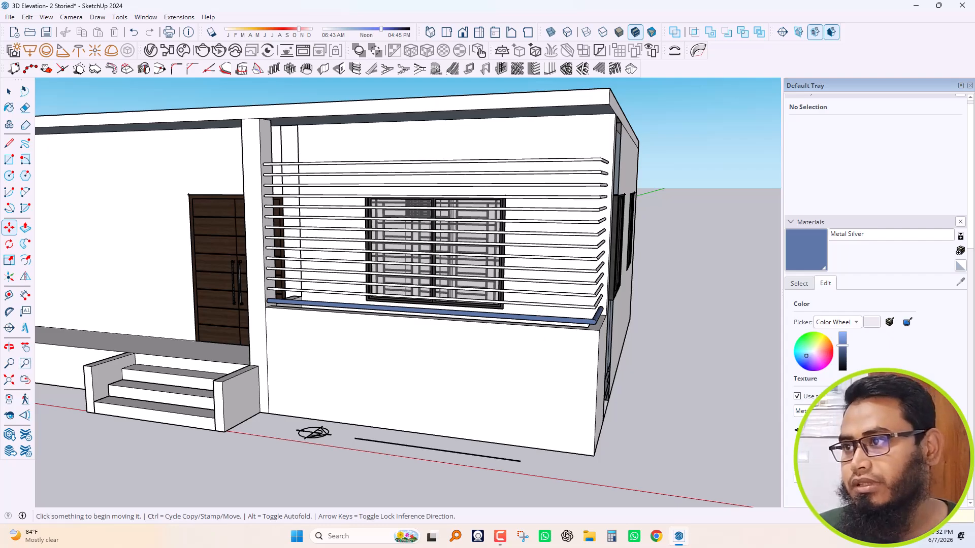
text(16x)
key(Return)
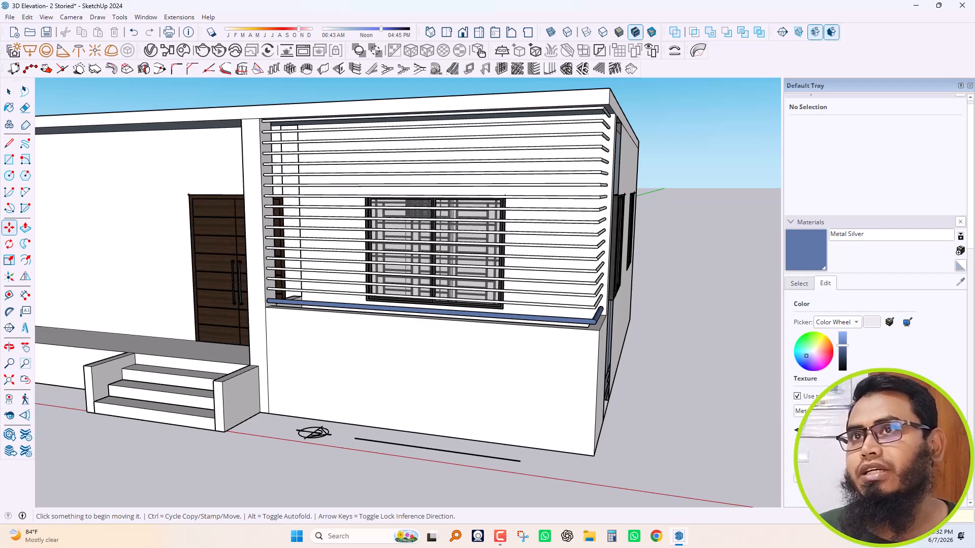
key(space)
scroll(586, 424, down, 4)
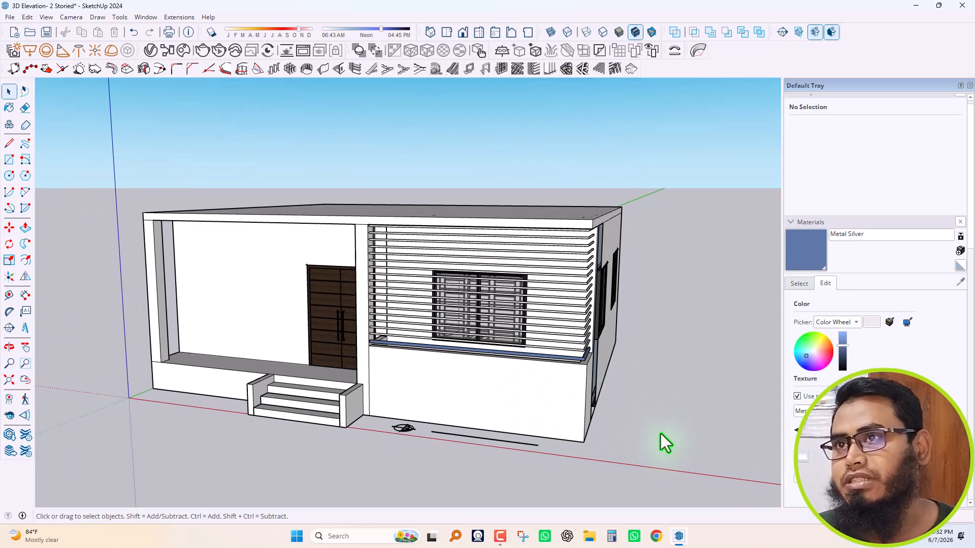
Delete the uppermost thin rail, directly under the roof slab
middle_drag(693, 413, 614, 397)
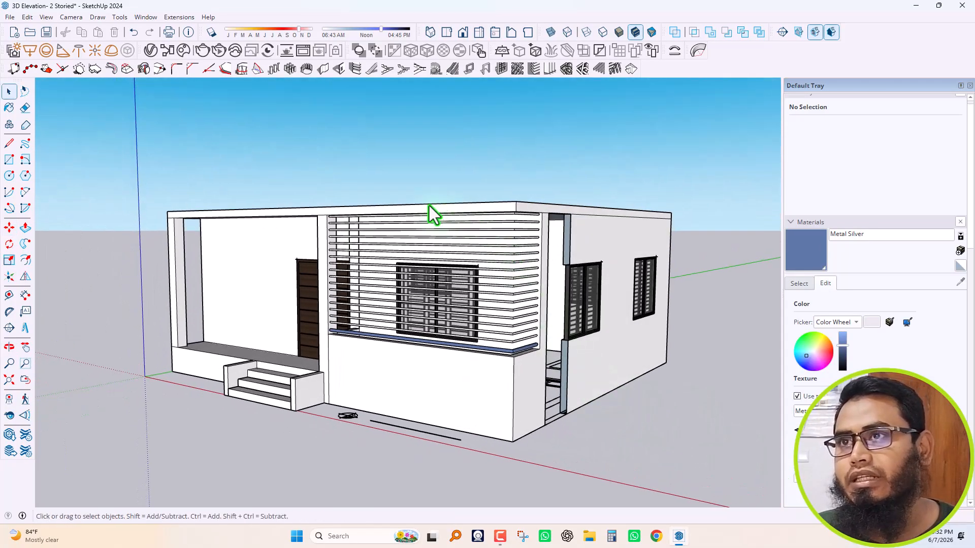
scroll(431, 205, up, 2)
scroll(504, 297, up, 2)
scroll(504, 297, down, 2)
mouse_move(505, 294)
middle_down()
mouse_move(330, 290)
mouse_move(315, 301)
mouse_move(434, 303)
mouse_move(517, 282)
middle_up()
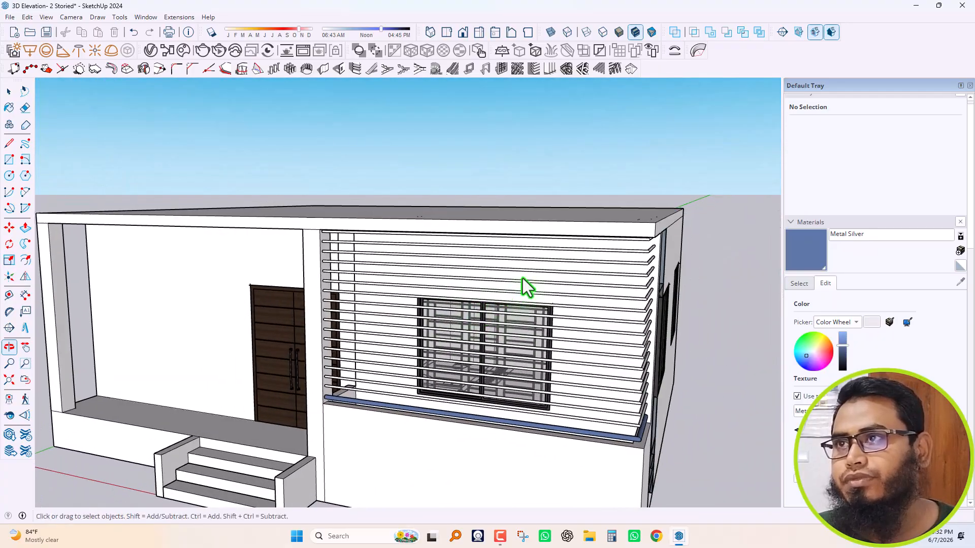
scroll(643, 242, up, 2)
middle_drag(645, 242, 601, 269)
key(space)
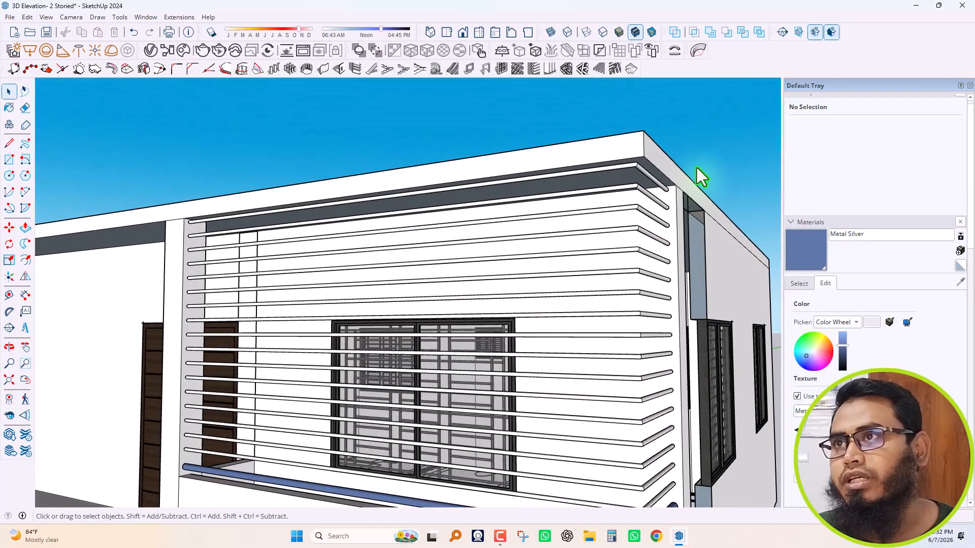
click(647, 182)
key(Escape)
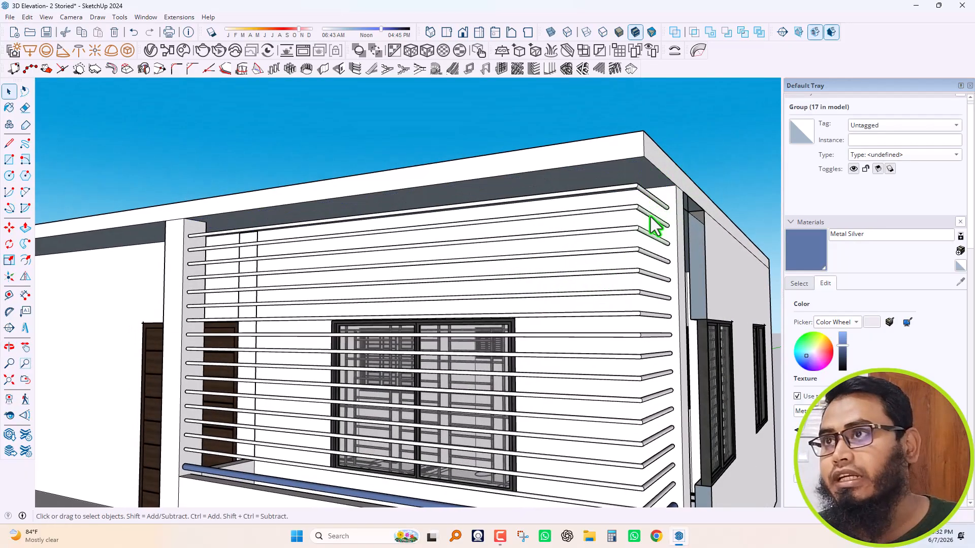
Copy the blue handrail straight up to the top of the rail array, just under the roof slab, and clear the selection
scroll(662, 228, down, 3)
click(647, 455)
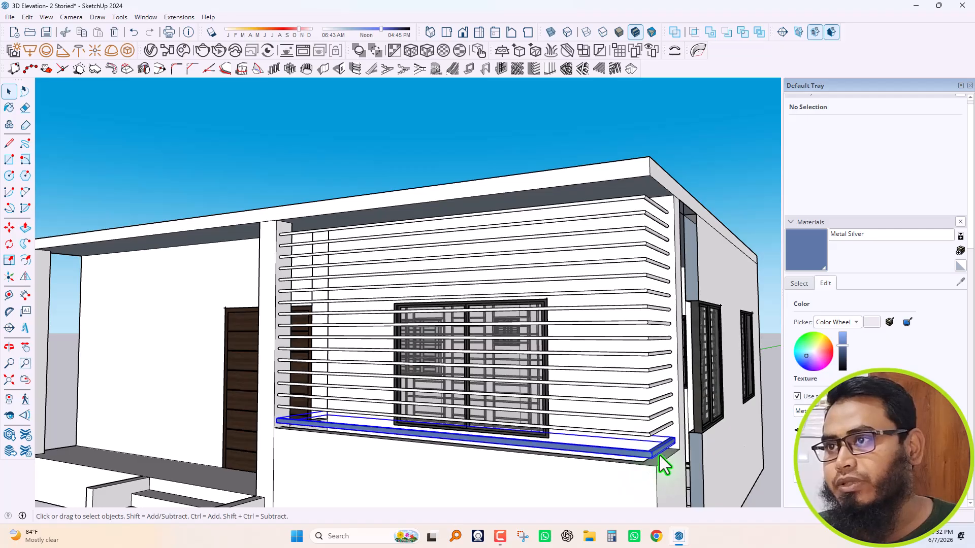
key(m)
scroll(672, 462, up, 5)
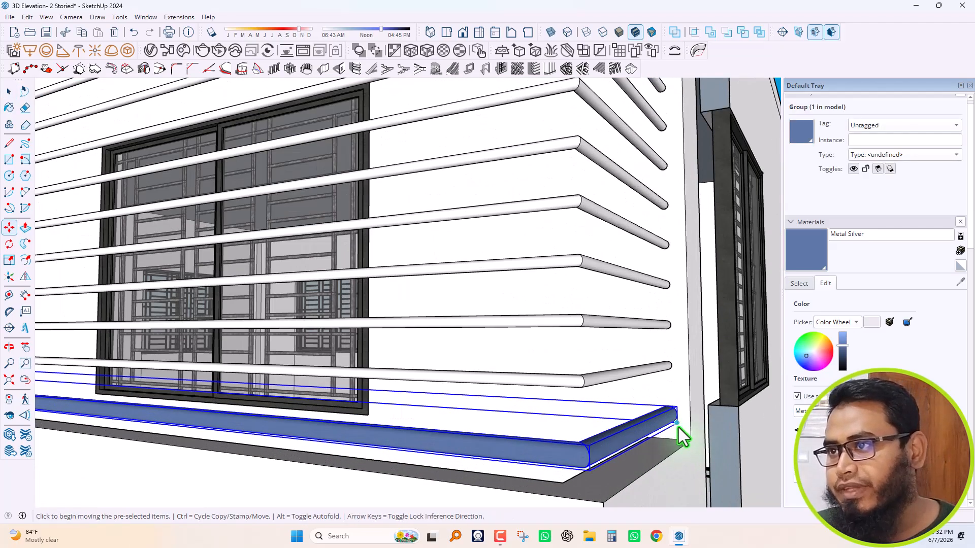
click(678, 428)
key(ctrl)
scroll(687, 404, down, 5)
middle_drag(642, 211, 692, 229)
scroll(710, 172, up, 5)
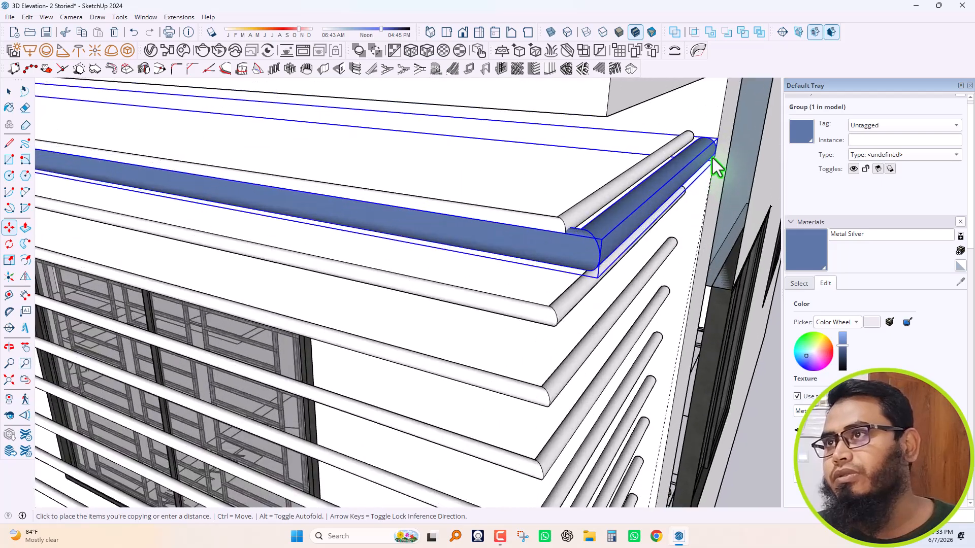
middle_drag(697, 137, 697, 96)
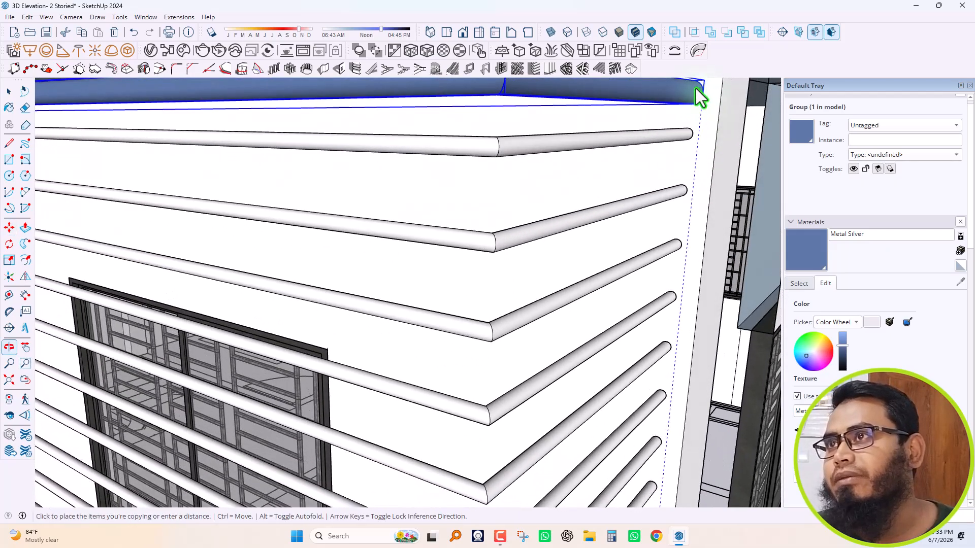
scroll(700, 102, down, 6)
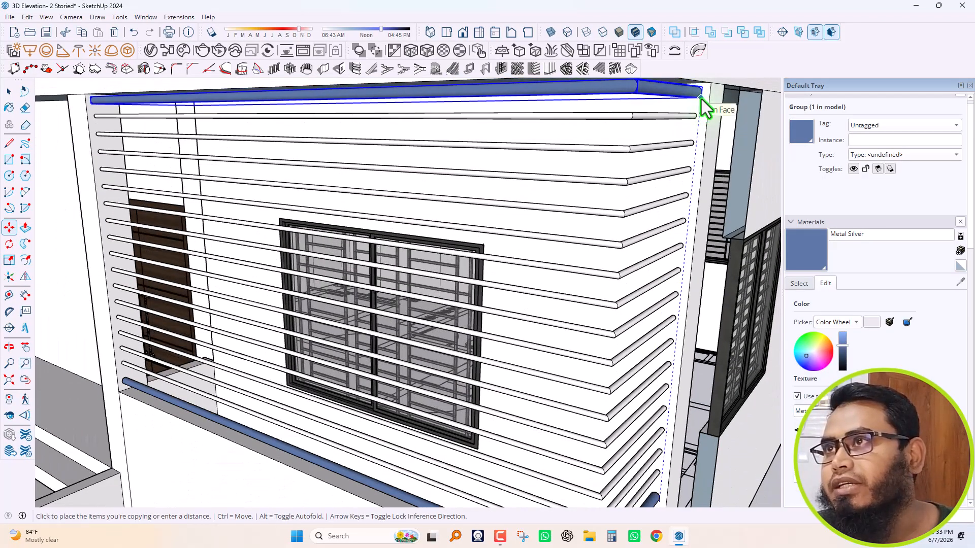
click(701, 99)
scroll(598, 223, down, 3)
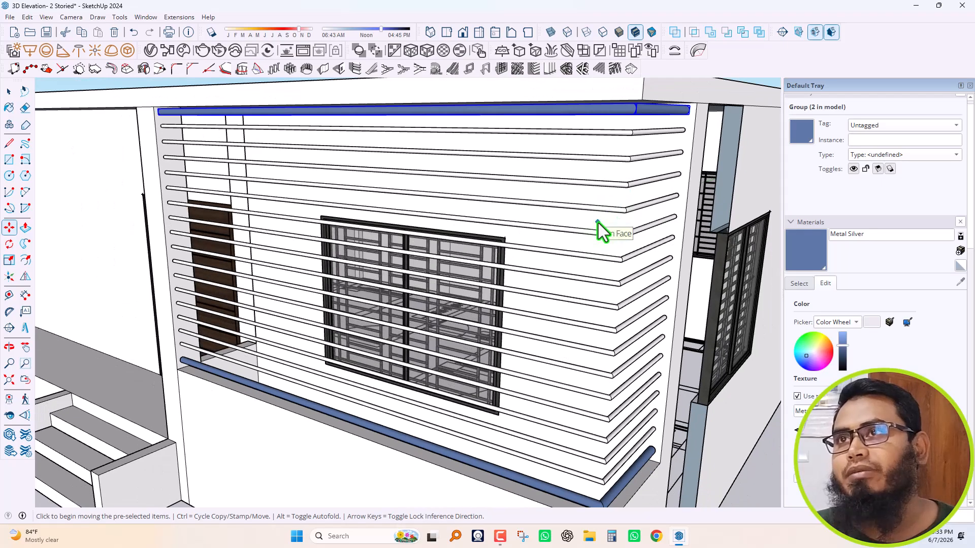
key(space)
scroll(385, 206, down, 3)
click(674, 435)
Draw a diagonal line across the parapet top at the outer corner, from the inner corner to the outer corner
middle_drag(629, 462, 742, 456)
scroll(493, 307, down, 3)
middle_drag(493, 307, 486, 124)
middle_drag(510, 238, 483, 359)
middle_drag(424, 311, 313, 343)
middle_drag(507, 276, 430, 330)
middle_drag(496, 318, 505, 392)
scroll(505, 389, up, 8)
scroll(548, 401, up, 5)
key(l)
click(447, 326)
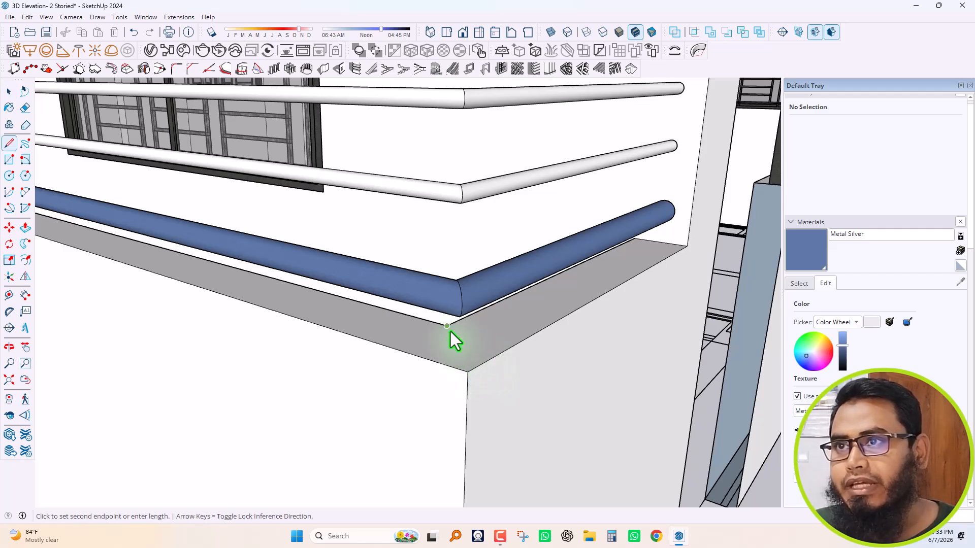
click(468, 372)
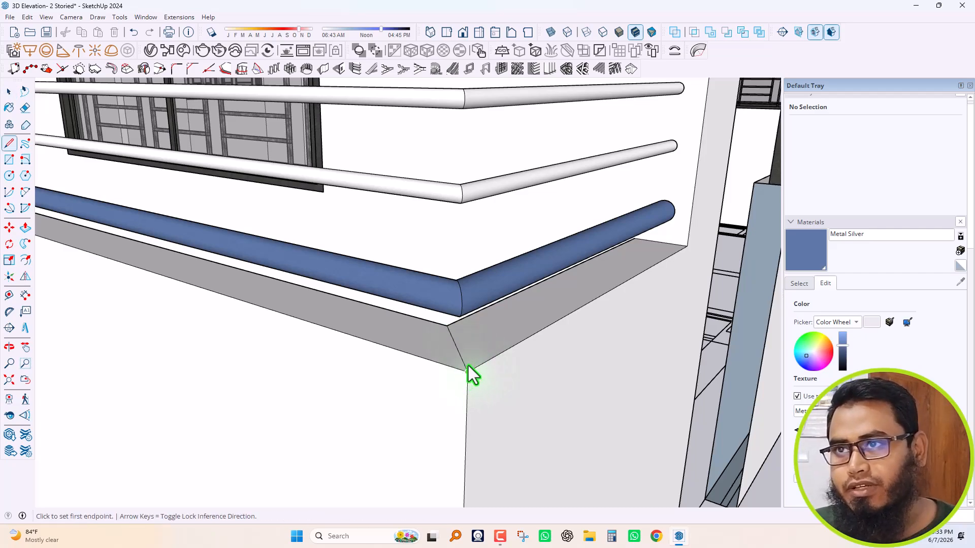
key(space)
Draw a small circle on the parapet top, centred on the midpoint of the corner diagonal
key(c)
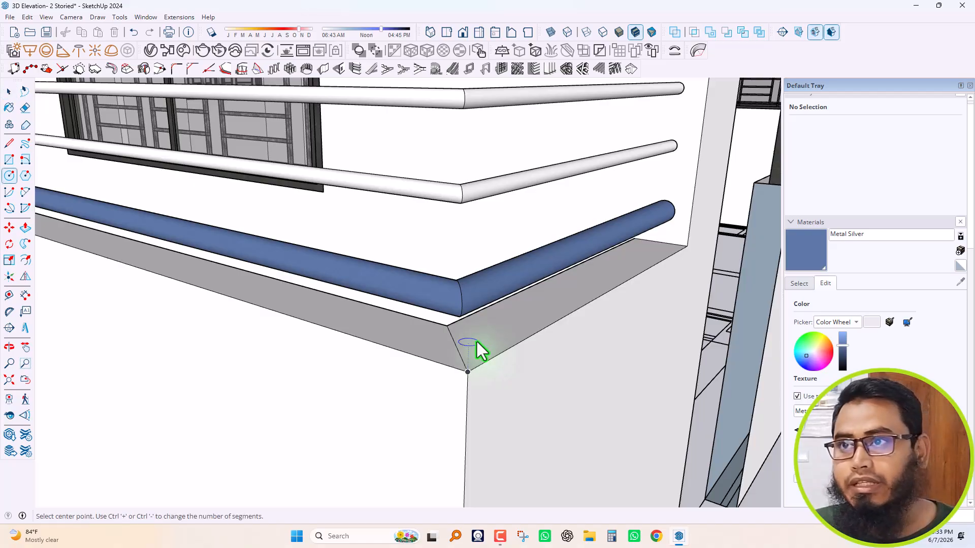
click(456, 346)
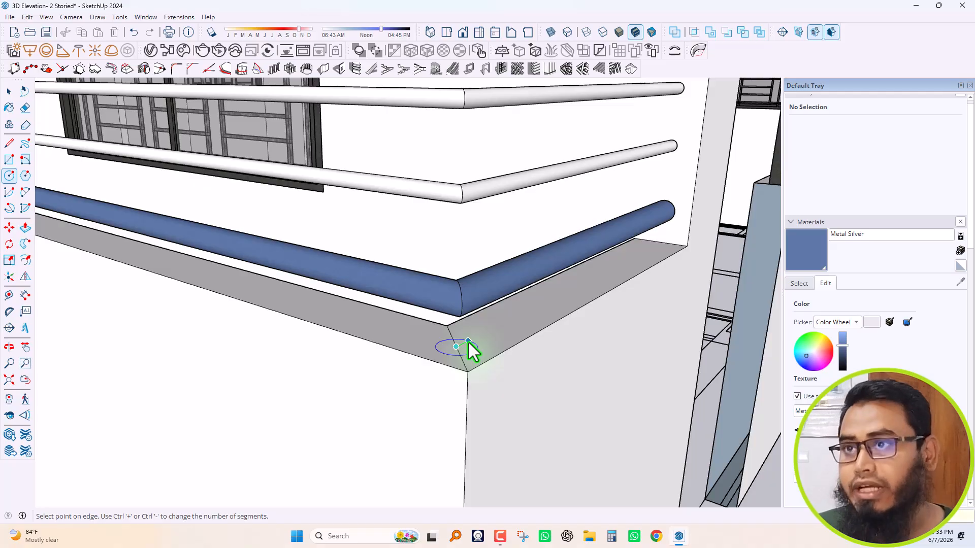
click(468, 342)
key(space)
scroll(464, 354, up, 2)
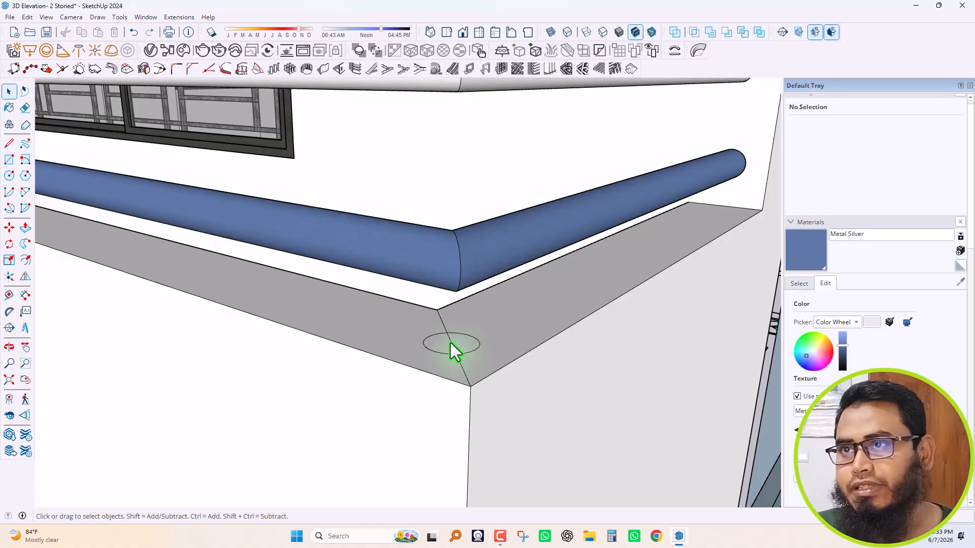
Delete the diagonal line segments inside and on both sides of the circle
click(460, 354)
key(Escape)
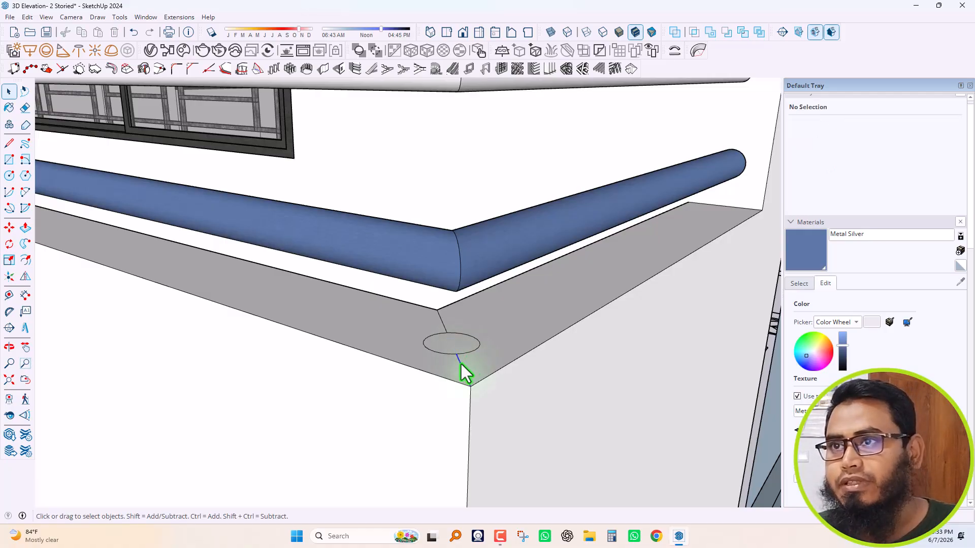
click(443, 318)
click(452, 333)
key(Escape)
click(460, 348)
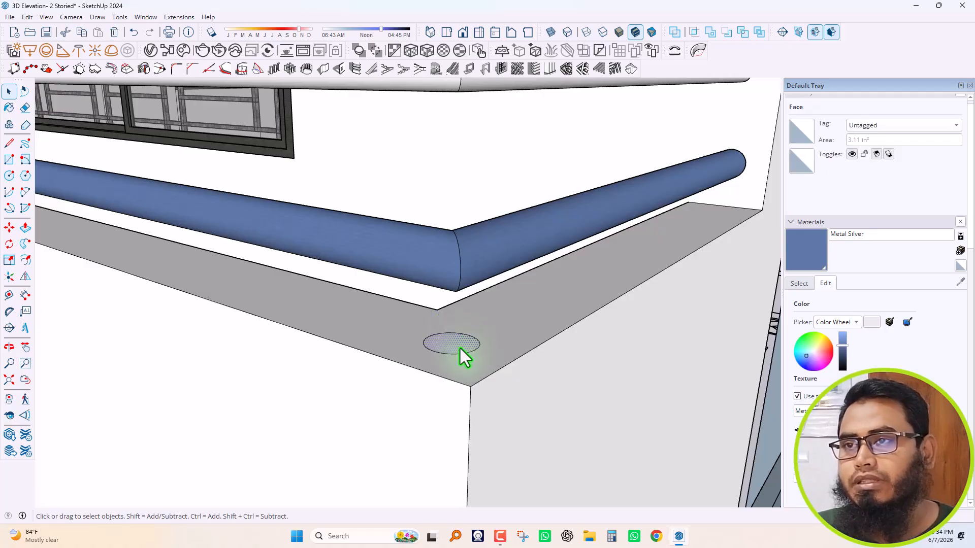
key(p)
click(450, 338)
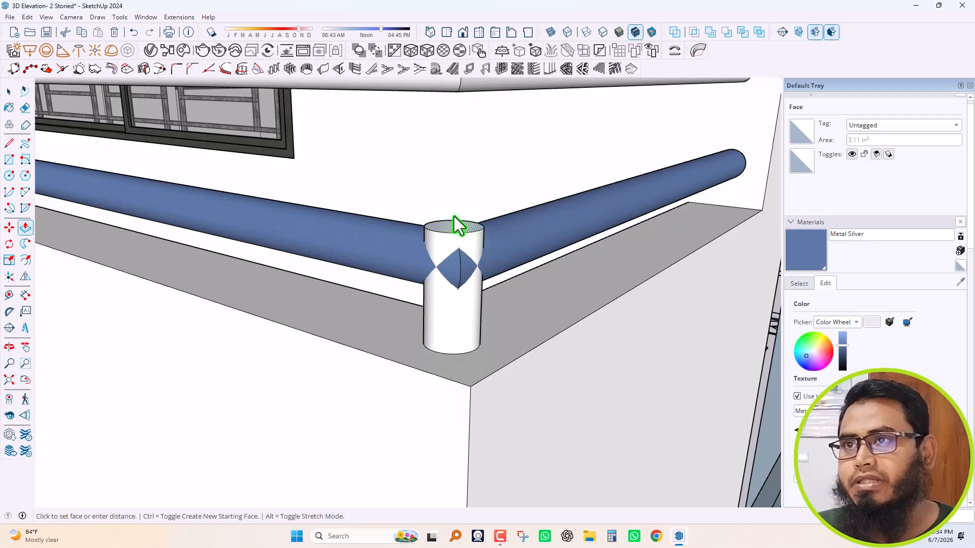
scroll(465, 198, down, 5)
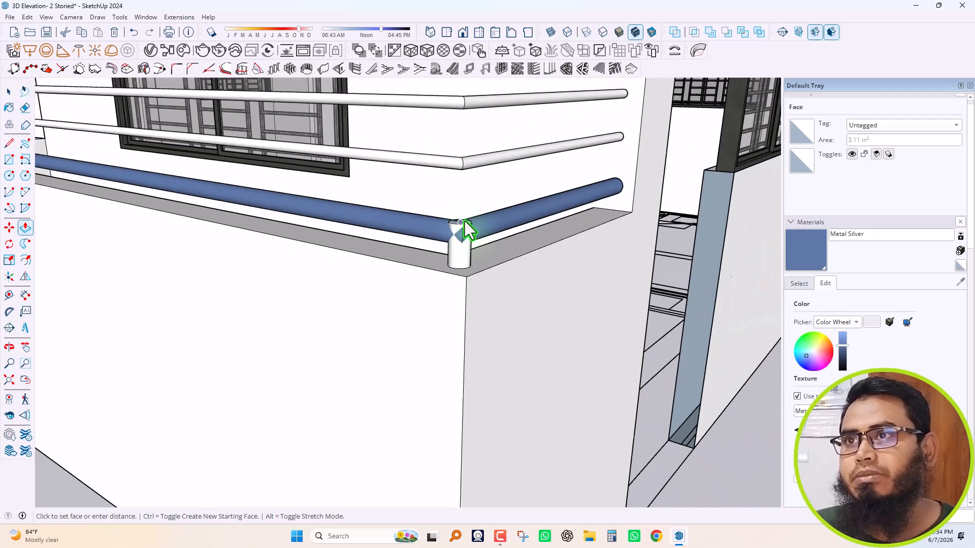
key(space)
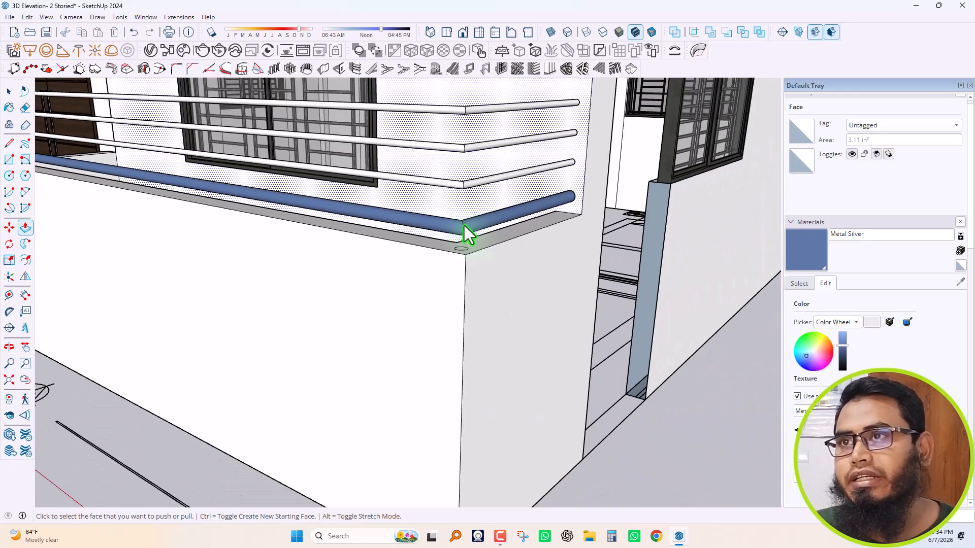
Make the circle's face and edge on the parapet corner into a group
scroll(462, 253, up, 6)
scroll(456, 271, up, 3)
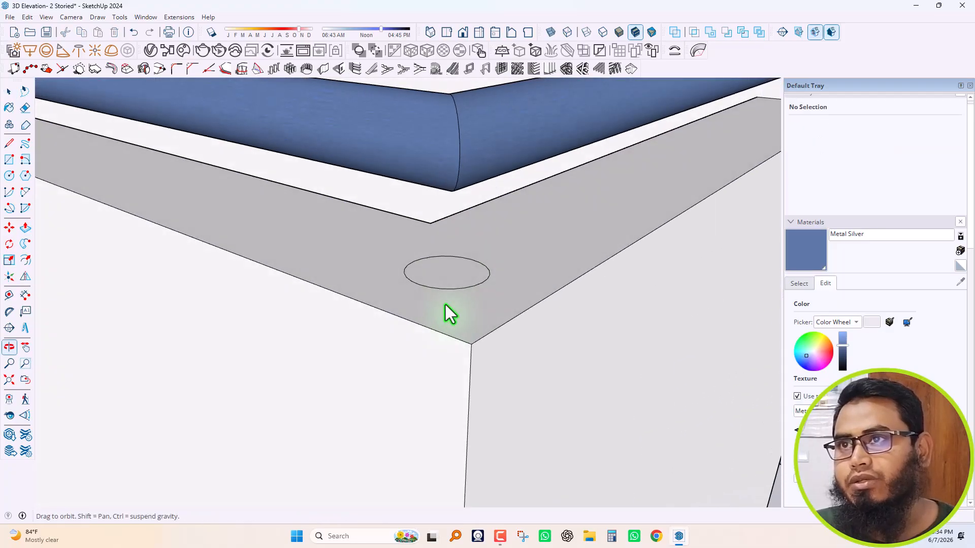
click(454, 275)
double_click(447, 272)
right_click(448, 270)
click(482, 365)
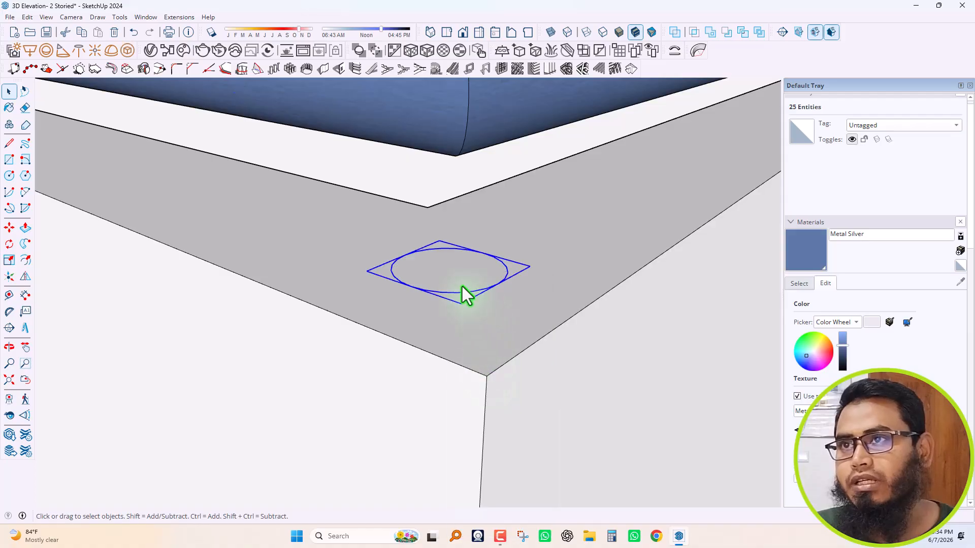
Extrude the circle inside its group straight up to the underside of the roof slab as a corner post
double_click(450, 269)
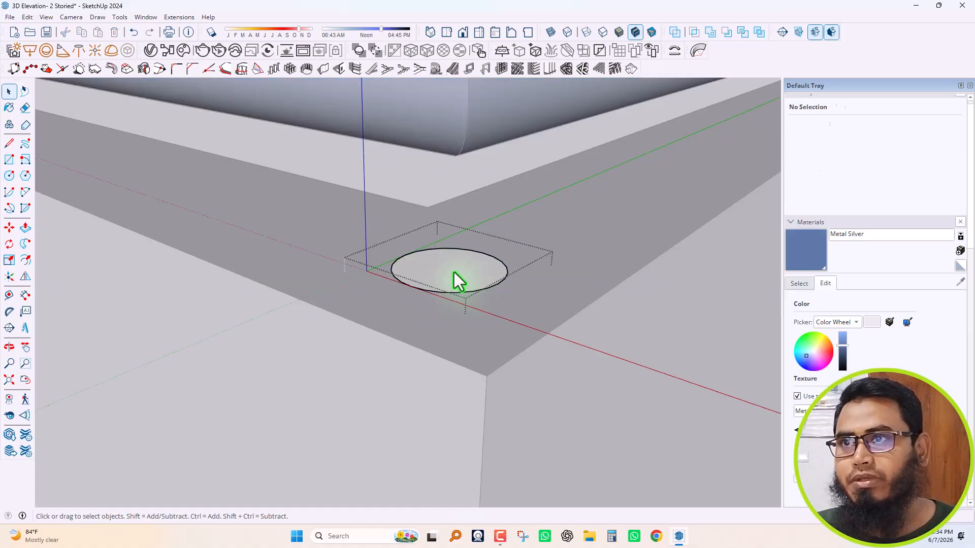
key(p)
click(452, 267)
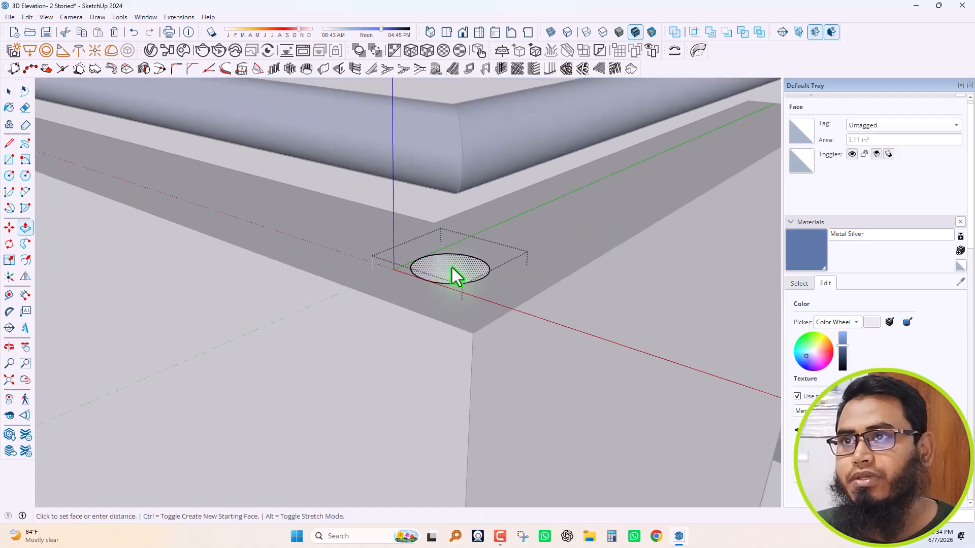
scroll(452, 267, down, 5)
scroll(452, 265, down, 6)
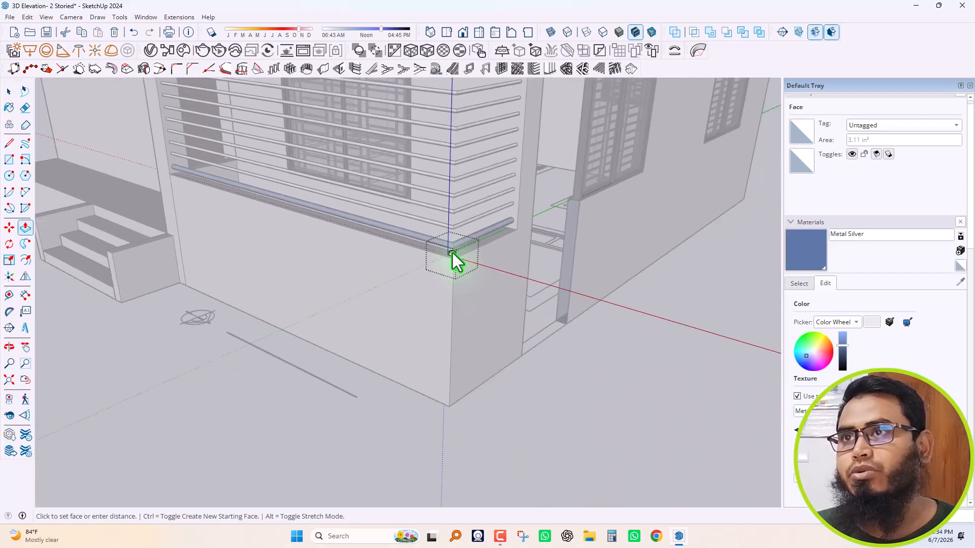
scroll(459, 148, up, 2)
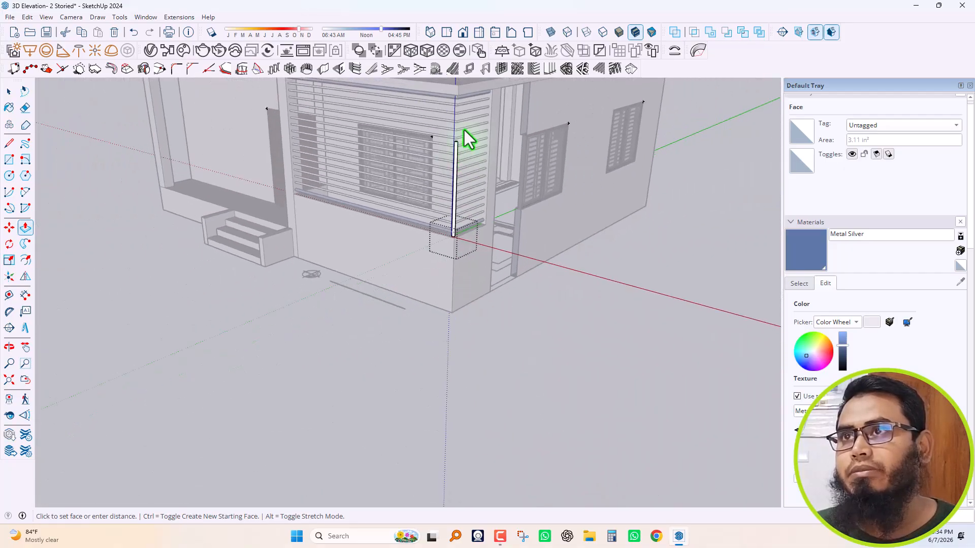
scroll(468, 87, up, 5)
scroll(459, 90, up, 3)
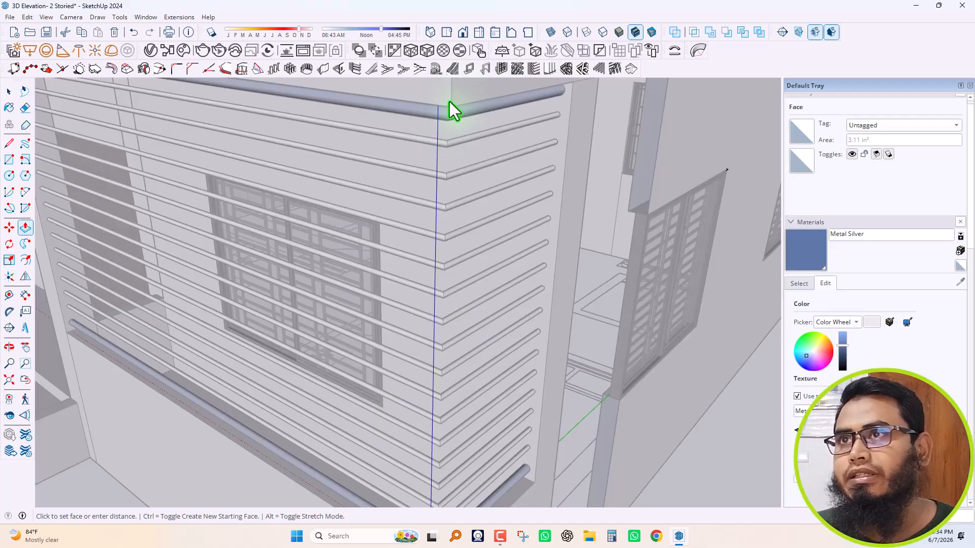
click(449, 100)
key(space)
scroll(467, 143, down, 8)
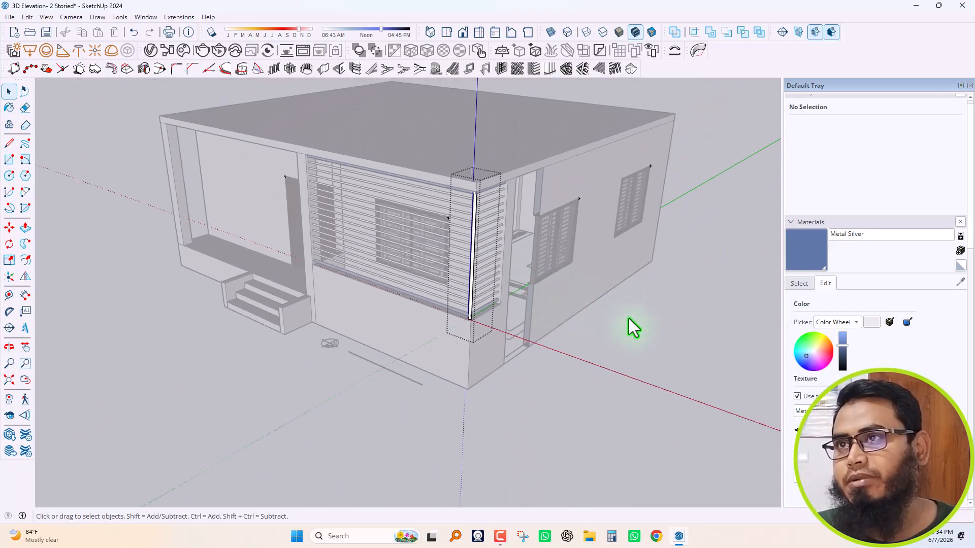
Close the group and examine how the corner post meets the rails, handrails and parapet from several sides
scroll(550, 327, up, 2)
scroll(490, 287, up, 4)
middle_drag(446, 294, 474, 245)
scroll(475, 246, down, 4)
middle_drag(442, 339, 540, 359)
scroll(585, 264, up, 5)
scroll(581, 259, up, 5)
scroll(531, 267, down, 4)
middle_drag(530, 267, 273, 371)
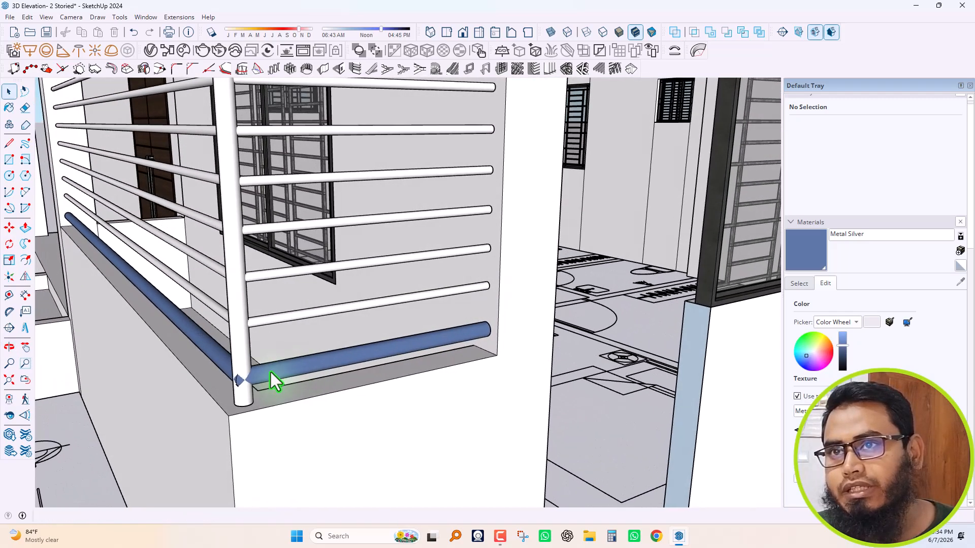
middle_drag(208, 379, 355, 382)
scroll(466, 348, down, 8)
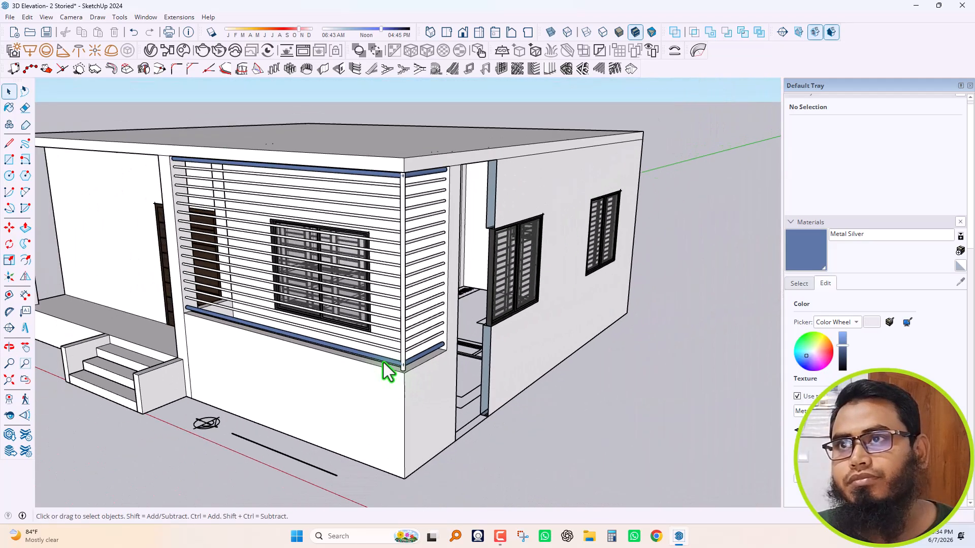
middle_drag(353, 358, 500, 370)
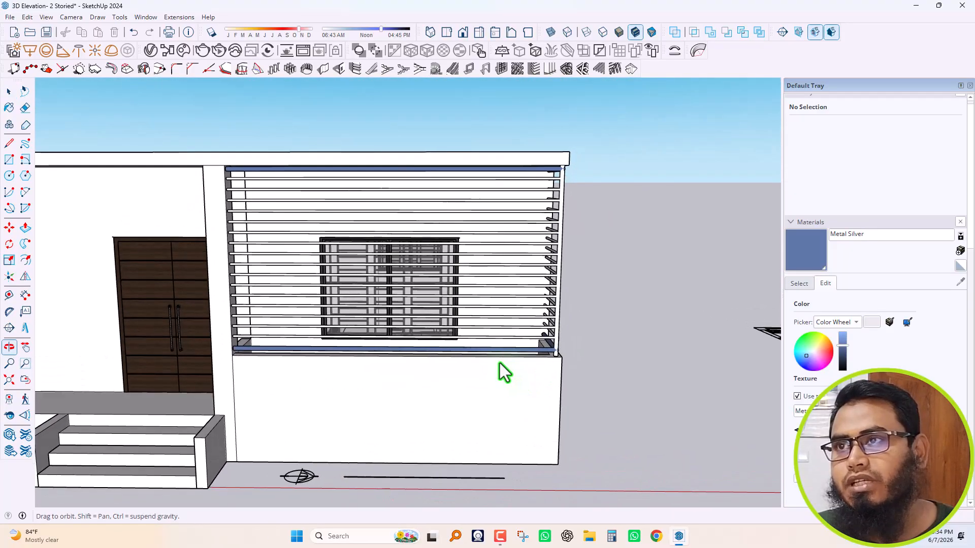
Copy the corner post 2' along the front parapet, away from the corner
scroll(549, 344, up, 10)
click(550, 330)
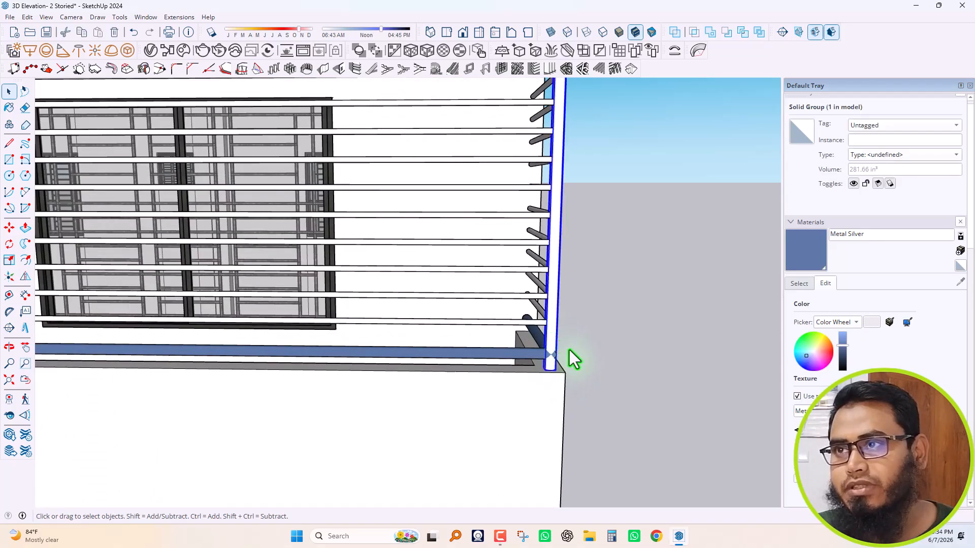
scroll(584, 401, down, 5)
middle_drag(546, 413, 534, 391)
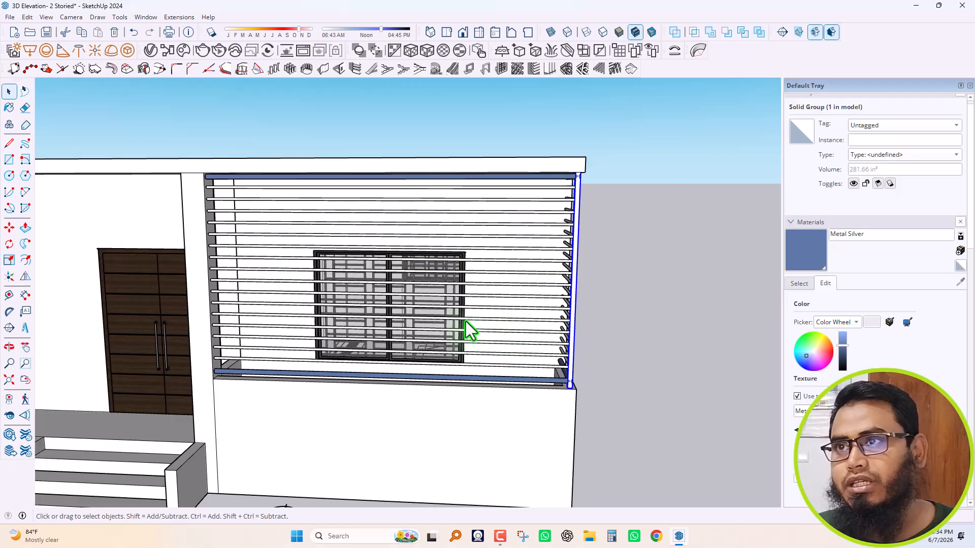
scroll(568, 376, up, 4)
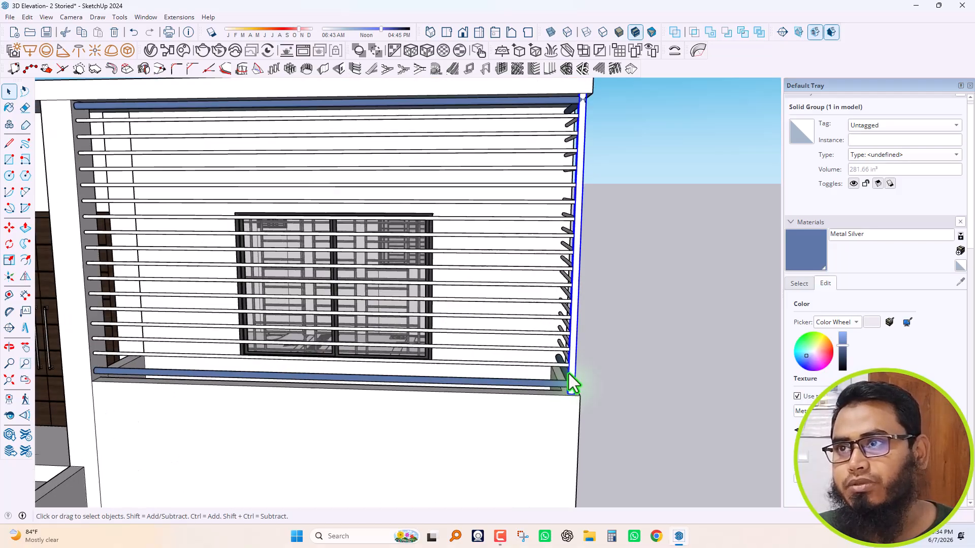
scroll(571, 378, down, 3)
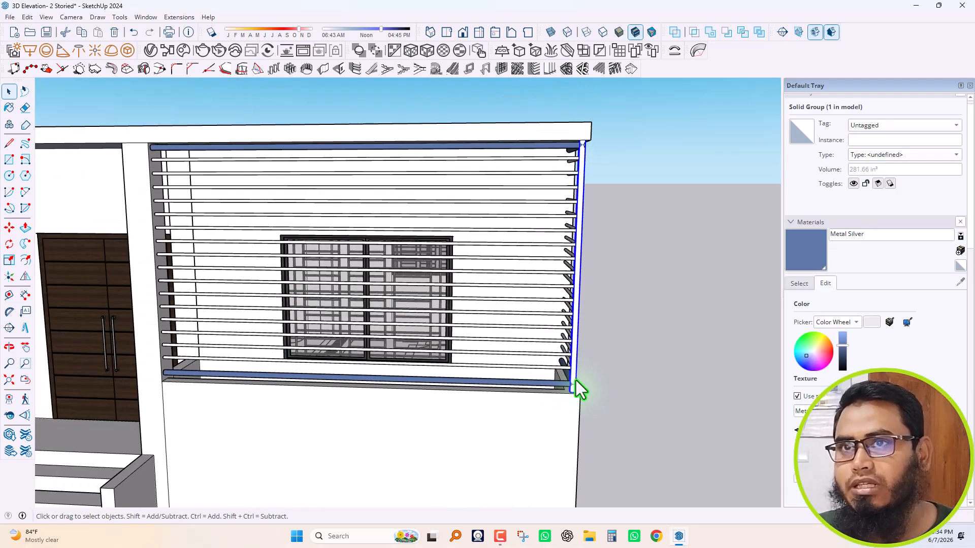
scroll(580, 393, up, 3)
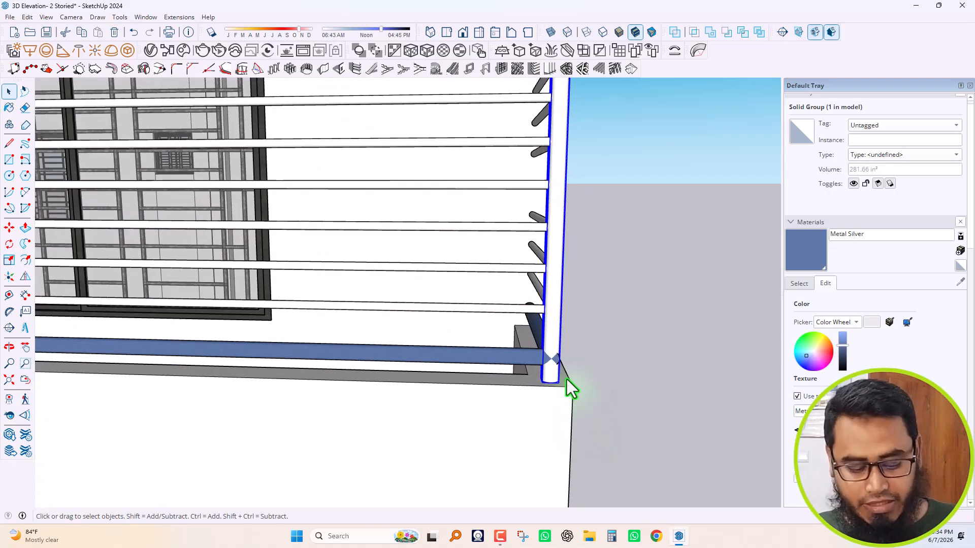
key(m)
scroll(564, 380, up, 4)
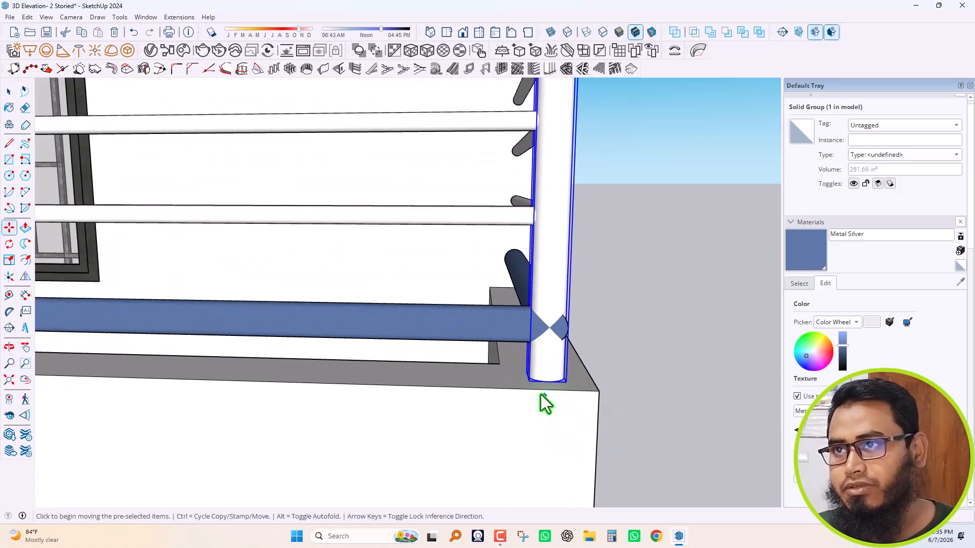
click(525, 381)
scroll(477, 381, down, 1)
scroll(477, 382, down, 1)
key(ctrl)
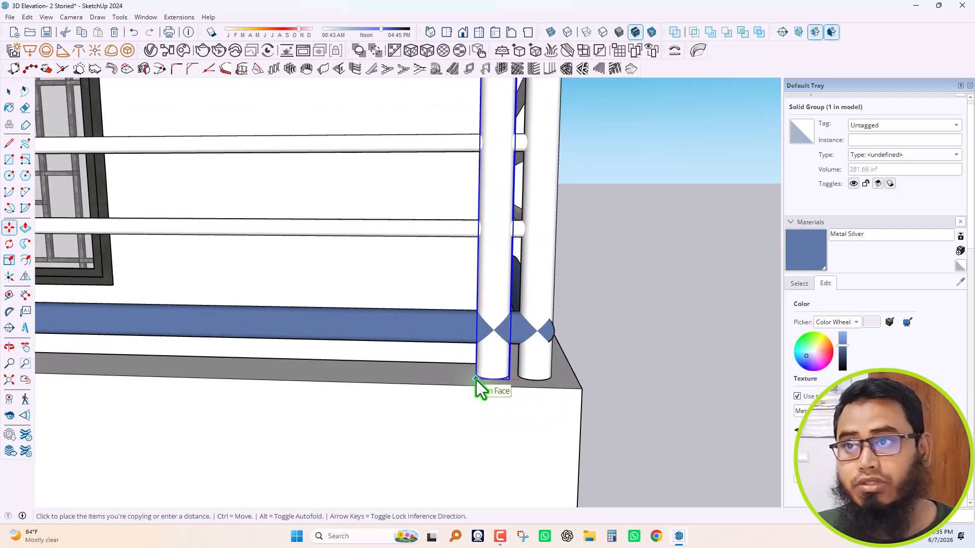
scroll(486, 377, down, 3)
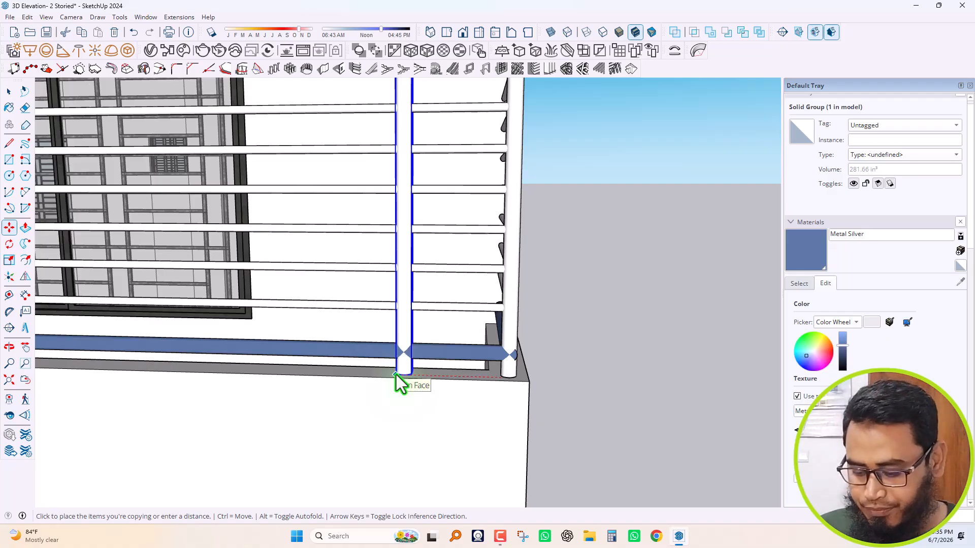
text(2')
key(Return)
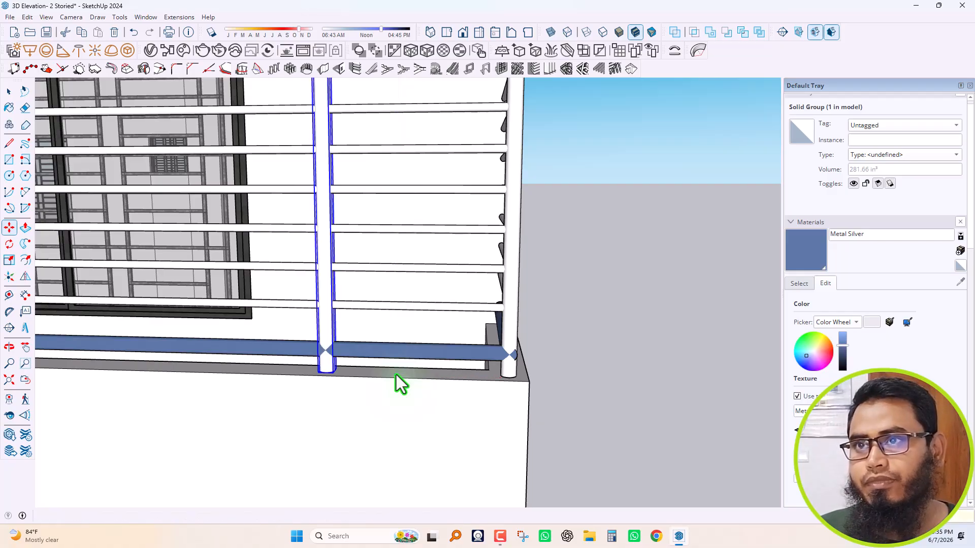
Repeat the post copy along the front parapet as an evenly spaced array of 5 copies and clear the selection
scroll(509, 395, down, 5)
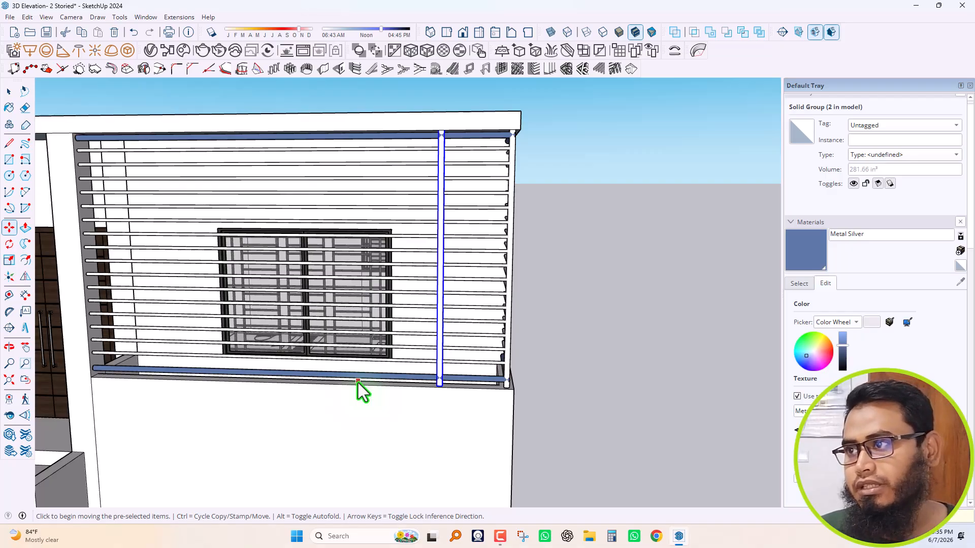
text(*5)
key(Return)
key(ctrl+t)
key(space)
scroll(609, 291, down, 1)
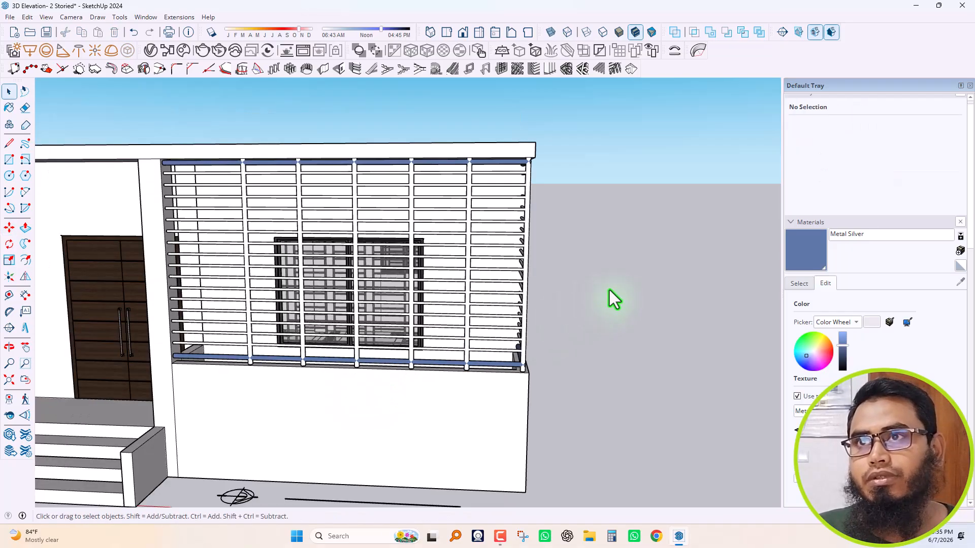
Copy the front post nearest the door one post spacing further along the front parapet toward the door, and clear the selection
scroll(609, 290, down, 2)
scroll(416, 349, up, 1)
key(o)
drag(376, 375, 373, 340)
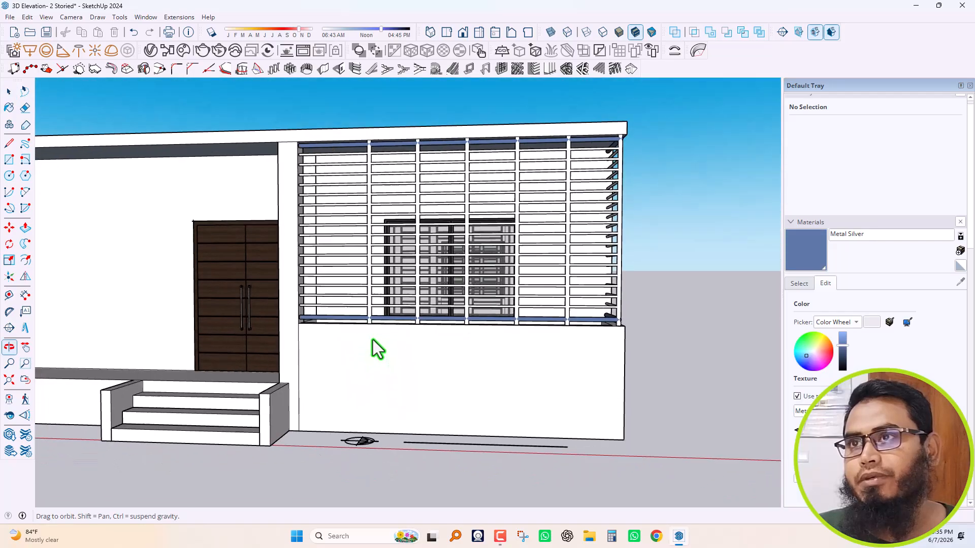
middle_drag(373, 339, 407, 367)
scroll(365, 305, up, 4)
scroll(426, 361, up, 2)
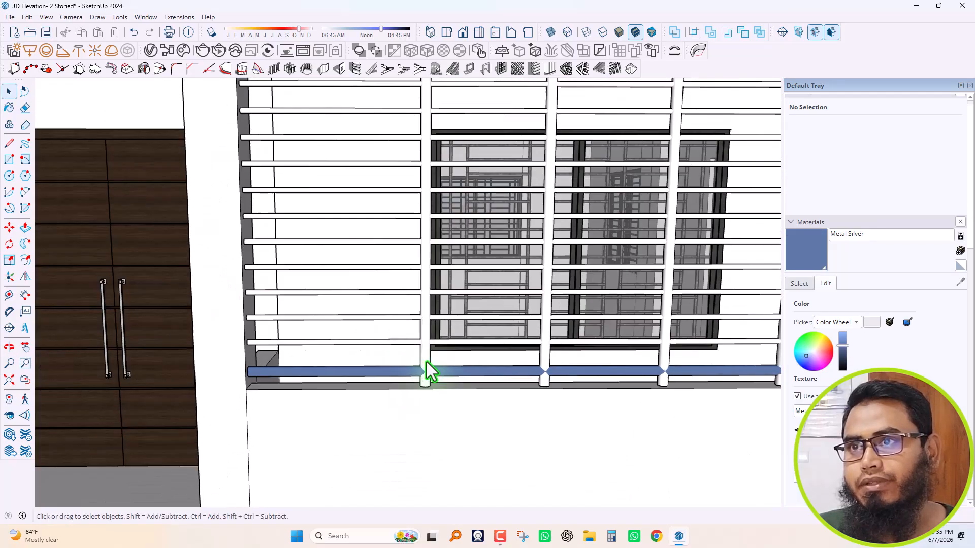
click(425, 358)
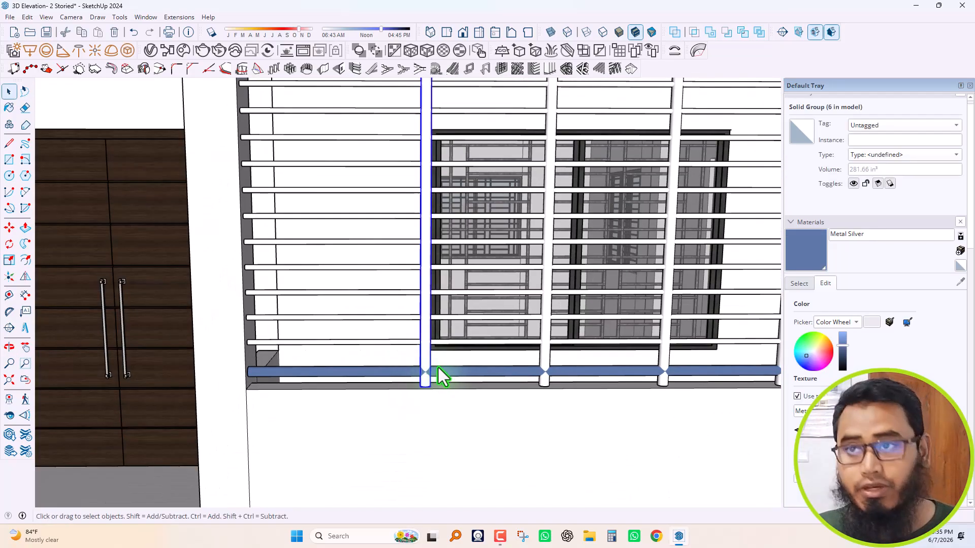
key(m)
scroll(418, 385, up, 3)
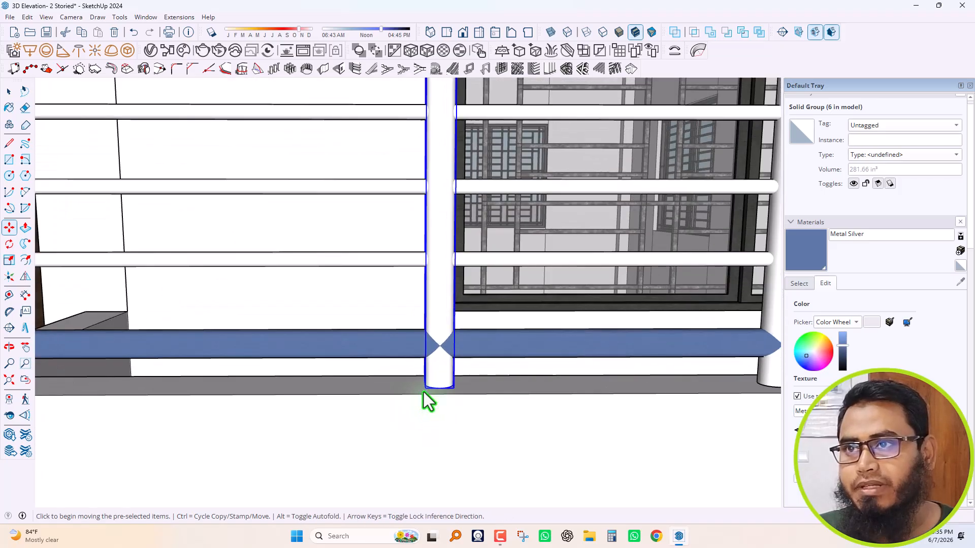
click(425, 390)
key(ctrl)
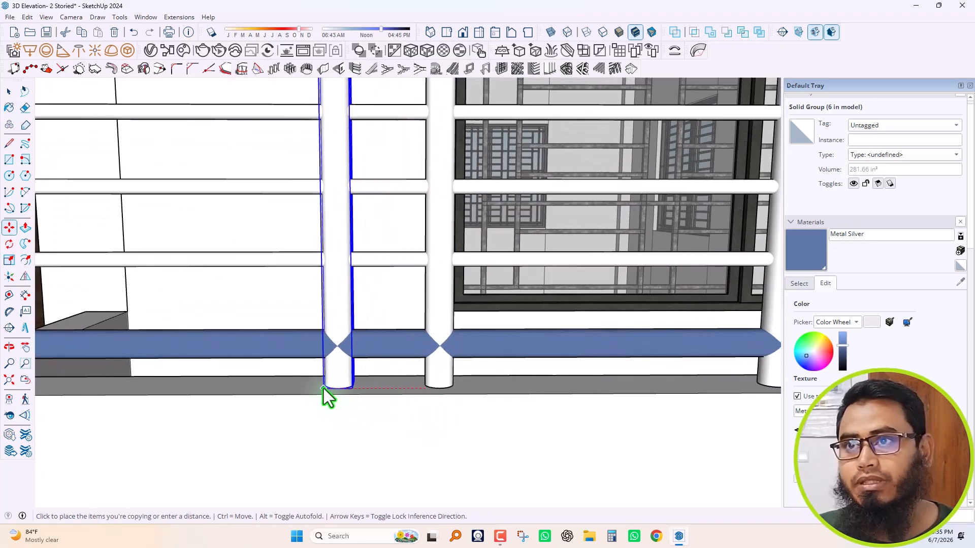
click(312, 388)
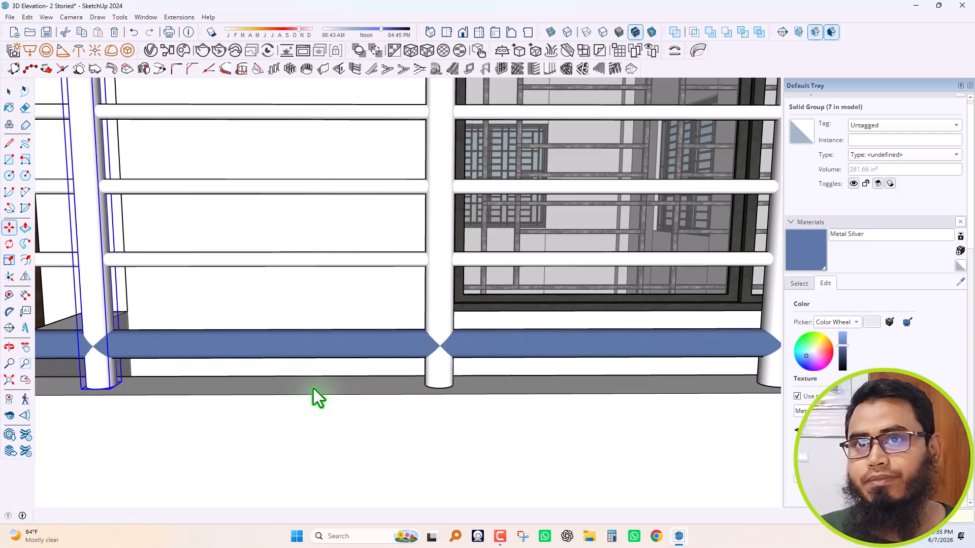
scroll(422, 392, down, 5)
key(space)
scroll(311, 373, down, 8)
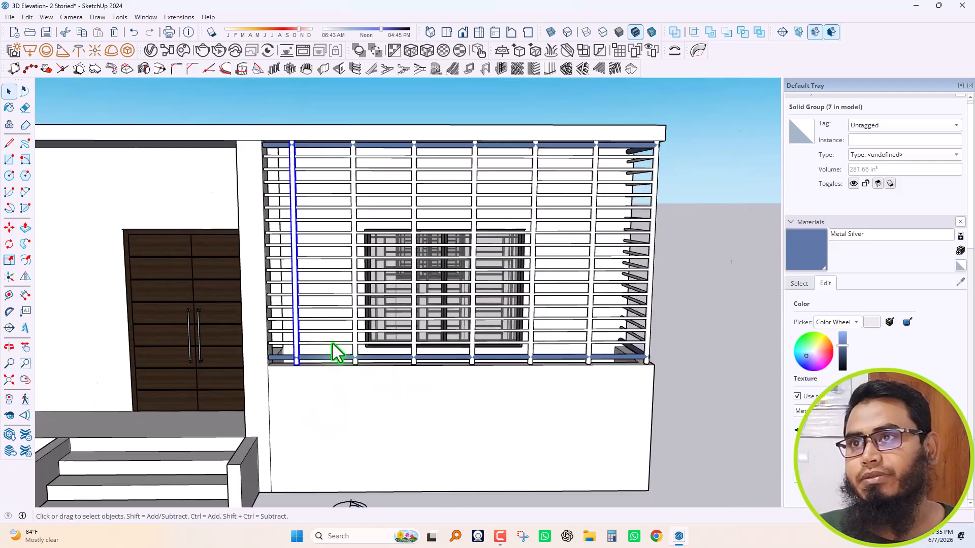
click(656, 381)
Copy the corner post along the side parapet toward the house wall as a vertical post for the side grille
middle_drag(657, 380, 518, 356)
scroll(477, 428, up, 5)
scroll(443, 285, up, 3)
scroll(517, 416, down, 3)
middle_drag(517, 415, 298, 290)
scroll(224, 464, up, 2)
scroll(196, 432, up, 3)
click(202, 437)
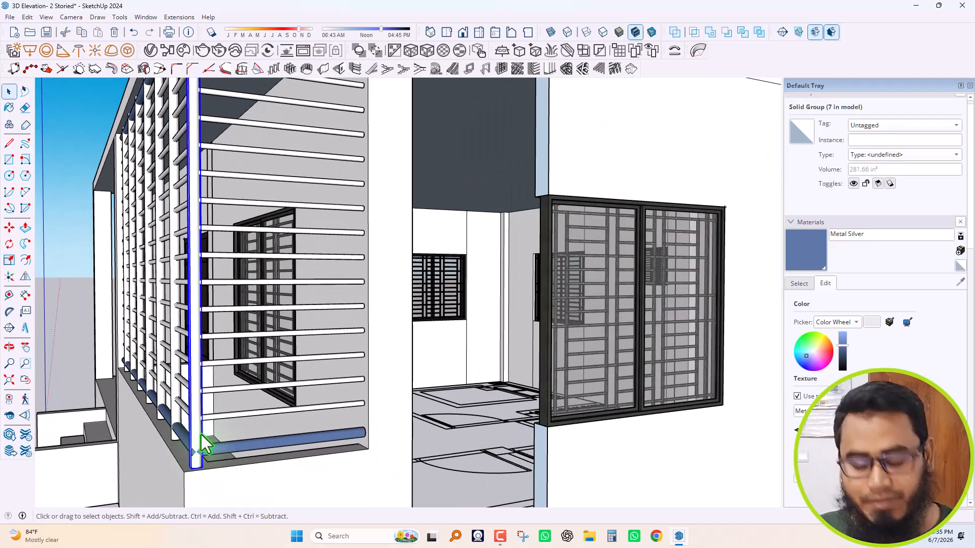
key(m)
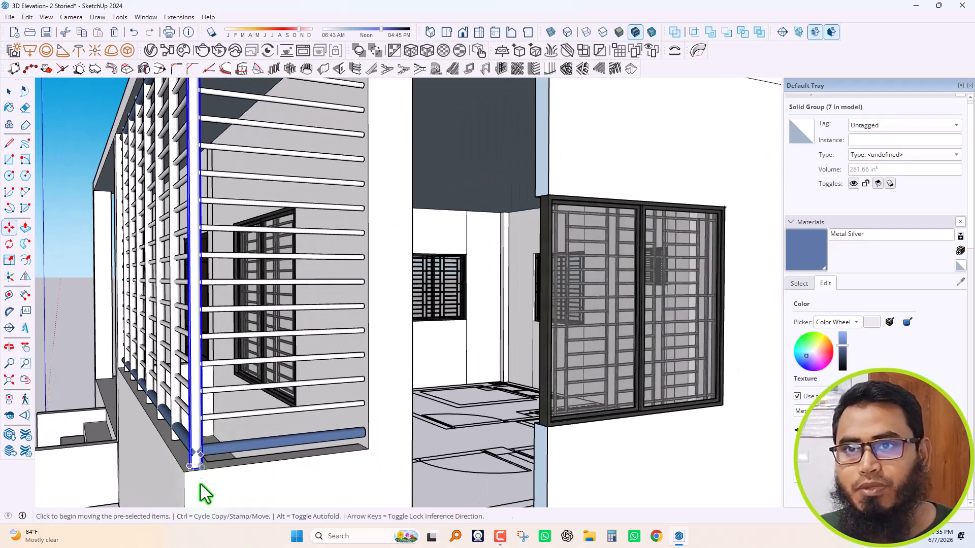
scroll(209, 470, up, 3)
scroll(200, 459, up, 2)
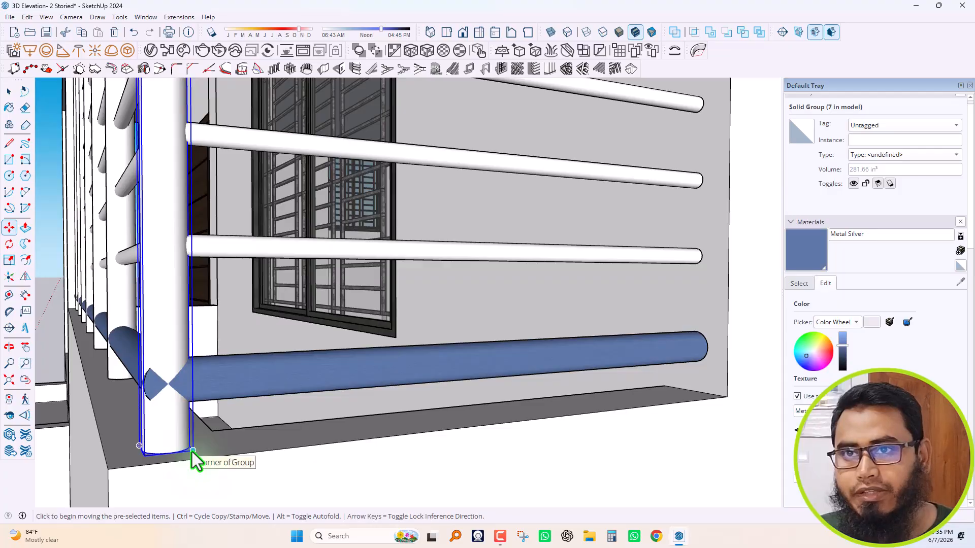
click(192, 451)
key(ctrl)
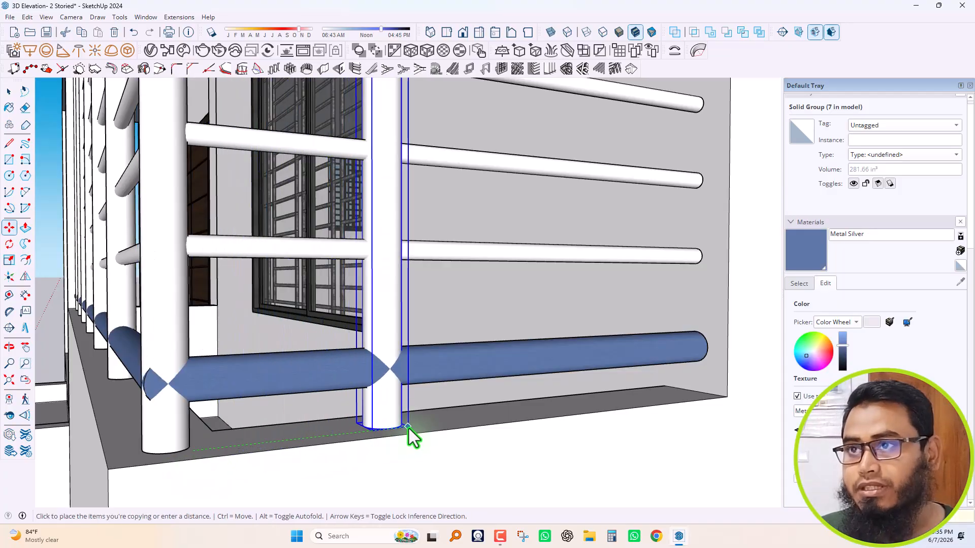
key(Return)
key(space)
scroll(556, 407, down, 10)
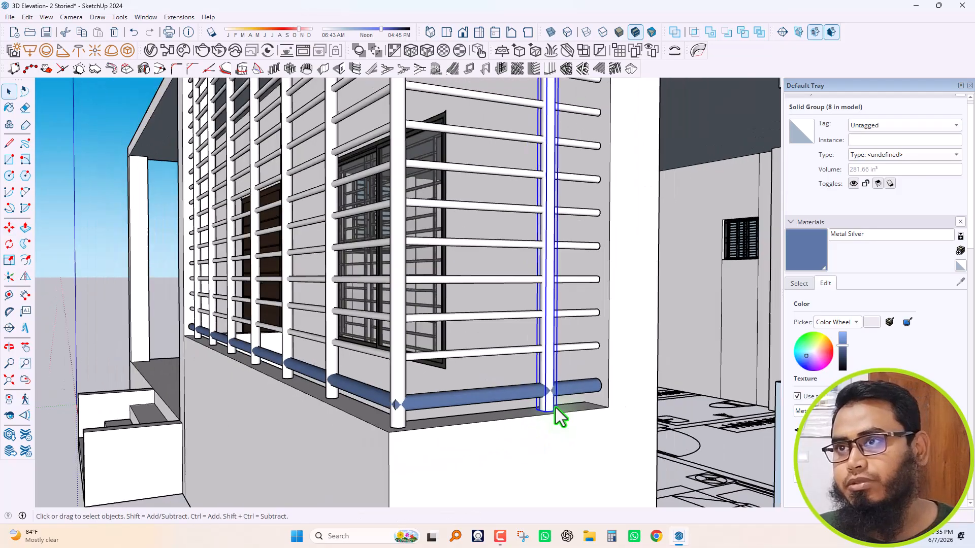
click(349, 474)
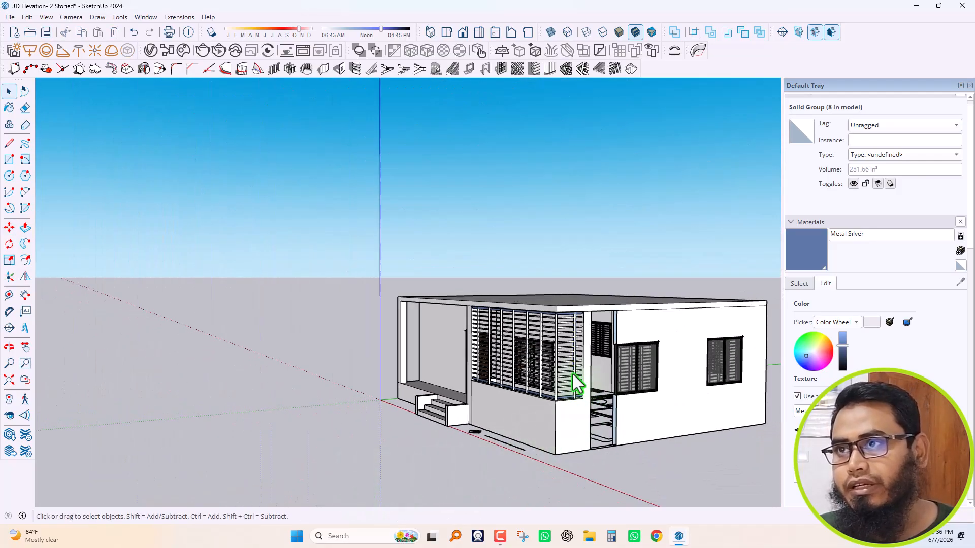
Examine the veranda grille from the front and the corner, checking the post spacing and the joint with the column beside the door
scroll(573, 401, up, 6)
middle_drag(586, 364, 609, 435)
middle_drag(414, 449, 522, 452)
scroll(540, 391, up, 5)
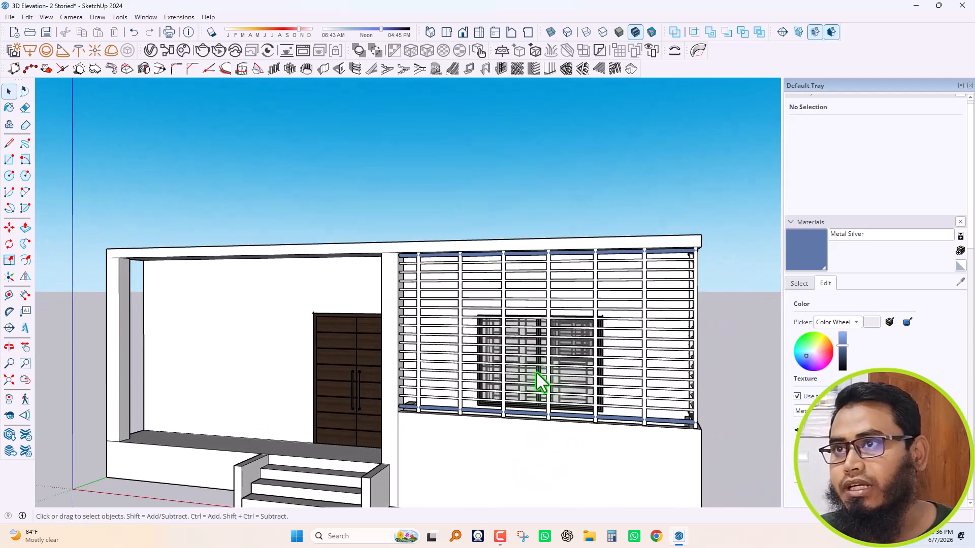
middle_drag(369, 422, 488, 261)
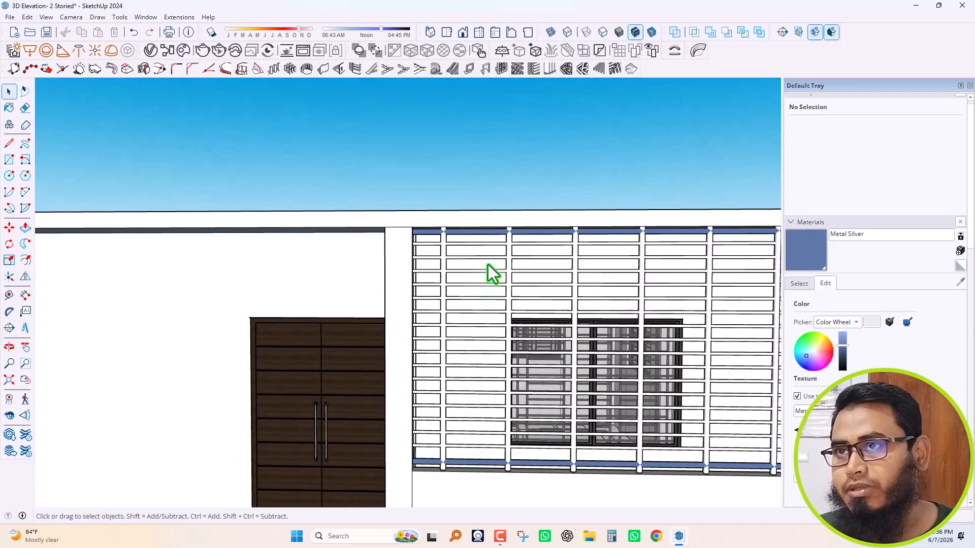
scroll(488, 261, up, 3)
scroll(403, 249, down, 5)
middle_drag(406, 252, 566, 305)
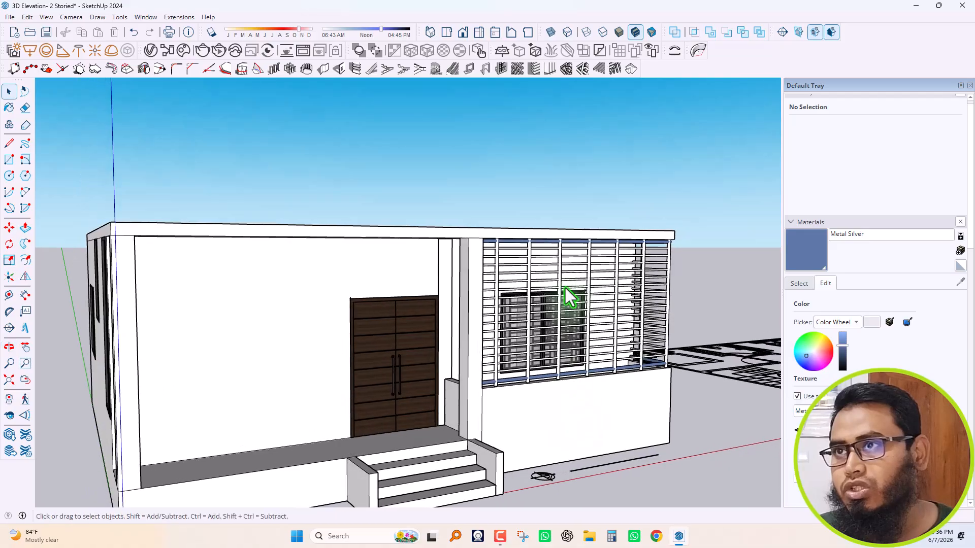
Examine the entrance porch, the low side wall and the veranda grille from several angles
scroll(566, 304, up, 2)
middle_drag(418, 441, 497, 451)
scroll(511, 376, up, 3)
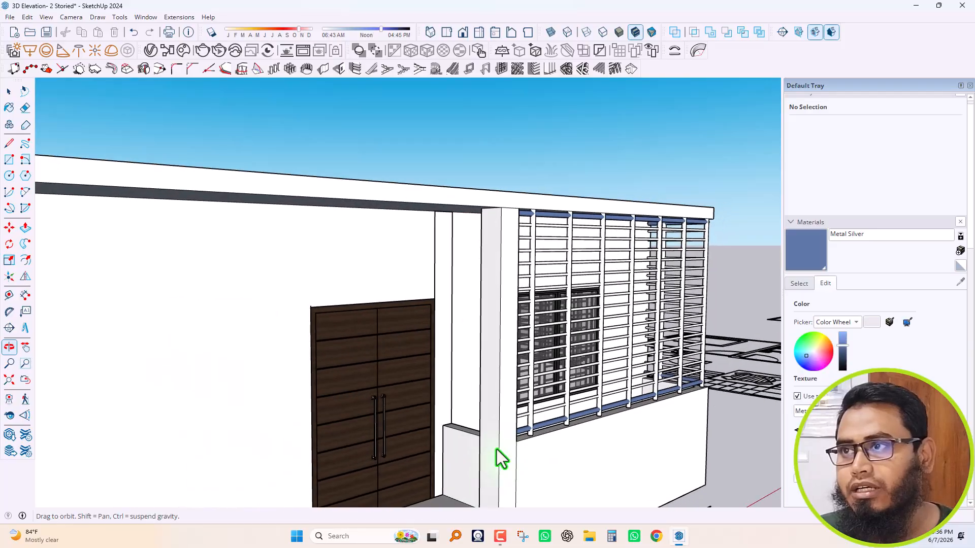
scroll(586, 418, down, 3)
middle_drag(586, 418, 598, 387)
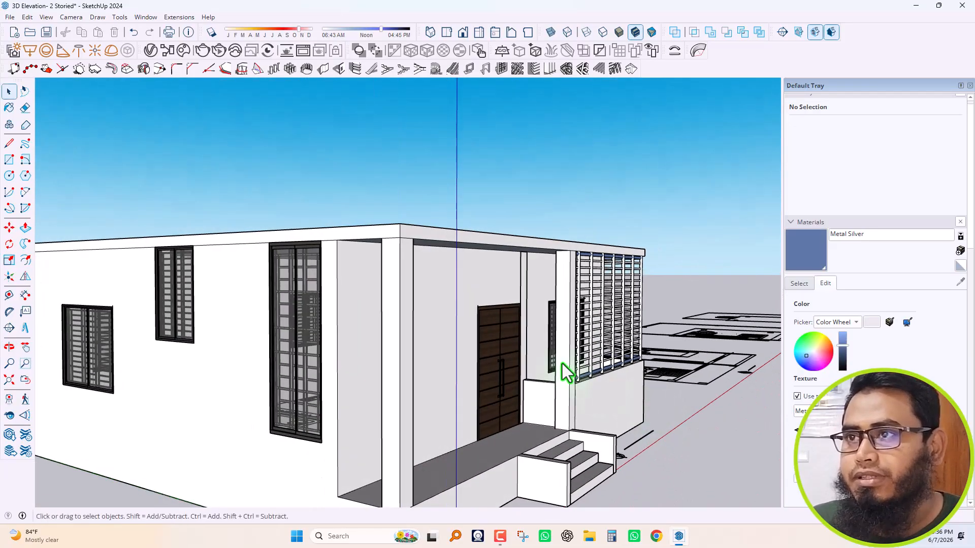
scroll(558, 365, up, 5)
scroll(579, 421, up, 2)
middle_drag(587, 433, 384, 442)
scroll(516, 349, down, 5)
middle_drag(486, 380, 626, 397)
Try to push/pull the top of the low wall beside the entrance door up to the roof beam
scroll(459, 378, up, 6)
middle_drag(459, 378, 502, 461)
scroll(562, 416, up, 5)
scroll(590, 433, up, 1)
scroll(511, 434, up, 2)
key(p)
click(490, 458)
scroll(482, 379, down, 4)
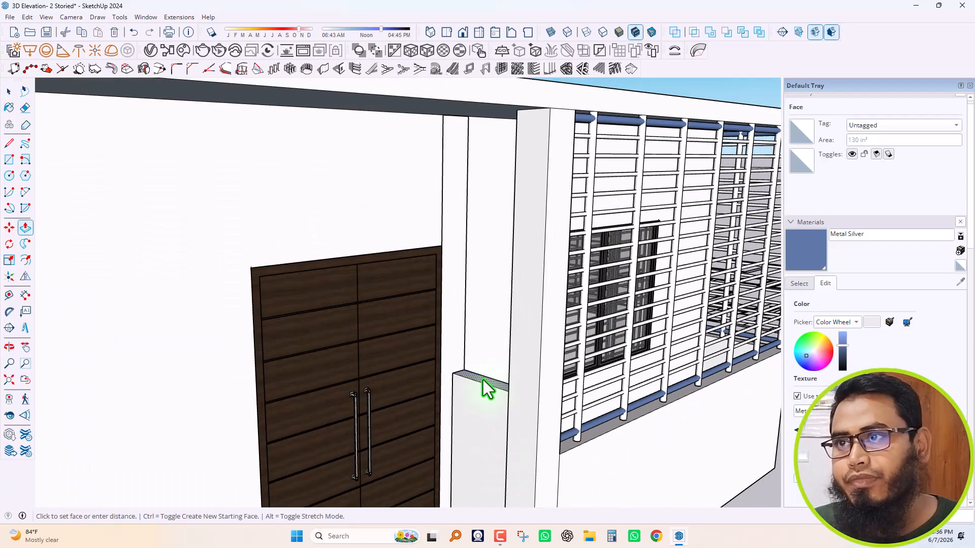
scroll(495, 200, up, 3)
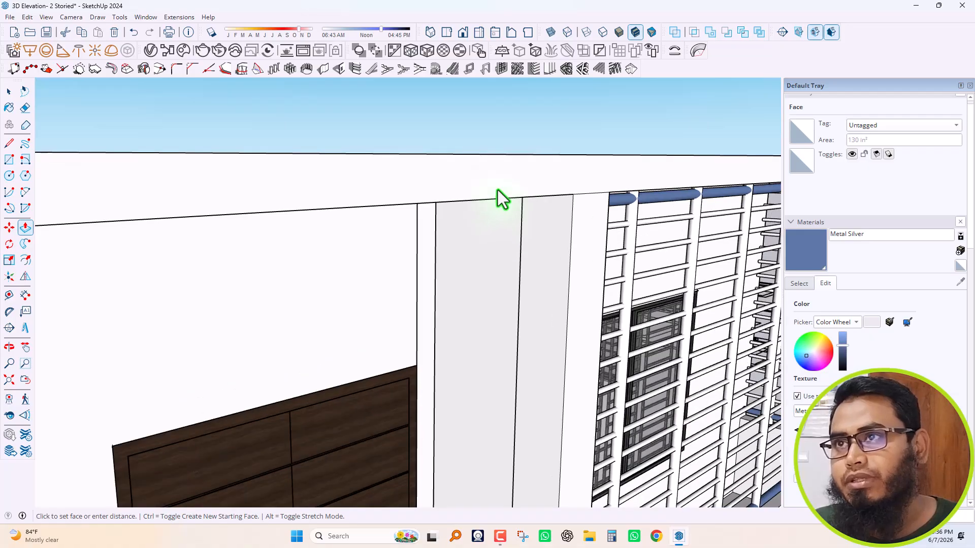
click(497, 191)
scroll(459, 311, down, 3)
key(space)
Undo the last height extension of the low wall beside the entrance door
middle_drag(480, 306, 244, 412)
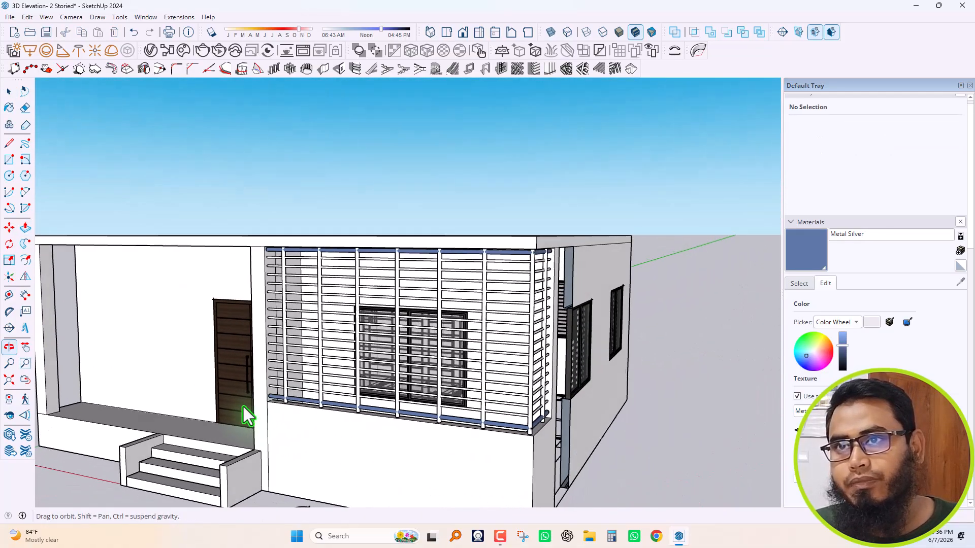
middle_drag(316, 419, 507, 424)
middle_drag(381, 439, 500, 431)
key(space)
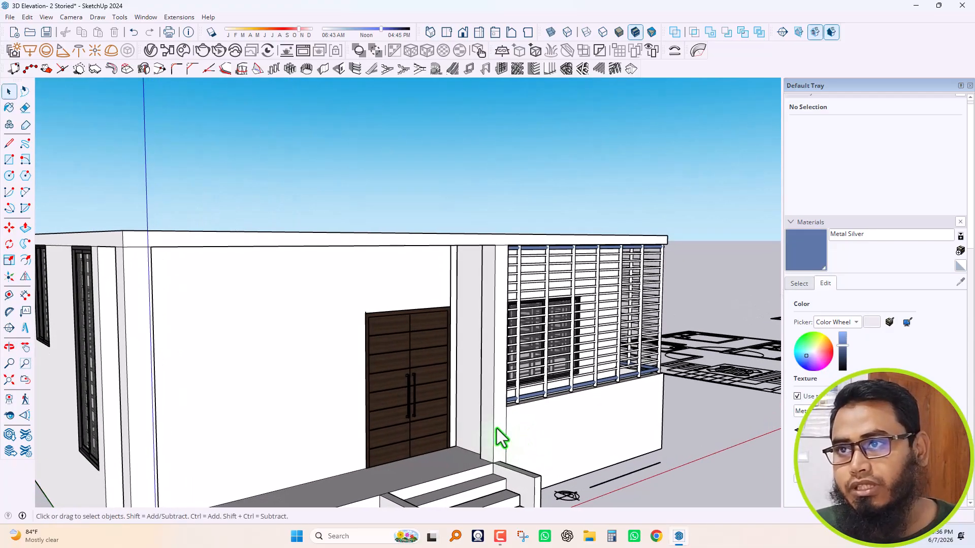
key(ctrl+z)
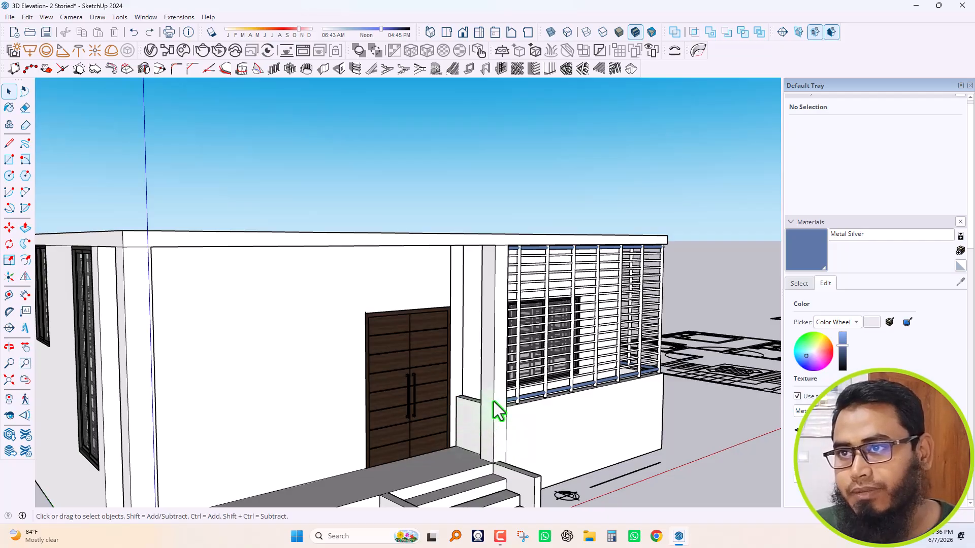
Draw a short vertical line up the door-side wall from the midpoint of the low wall's top end edge
scroll(528, 428, down, 2)
scroll(513, 396, up, 5)
scroll(504, 435, up, 2)
middle_drag(505, 435, 454, 406)
scroll(482, 410, up, 3)
key(l)
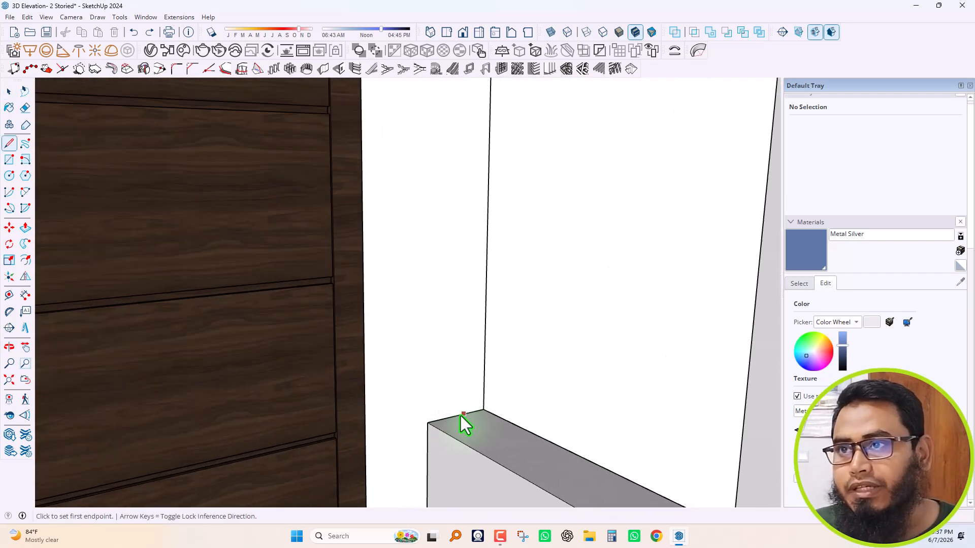
click(456, 417)
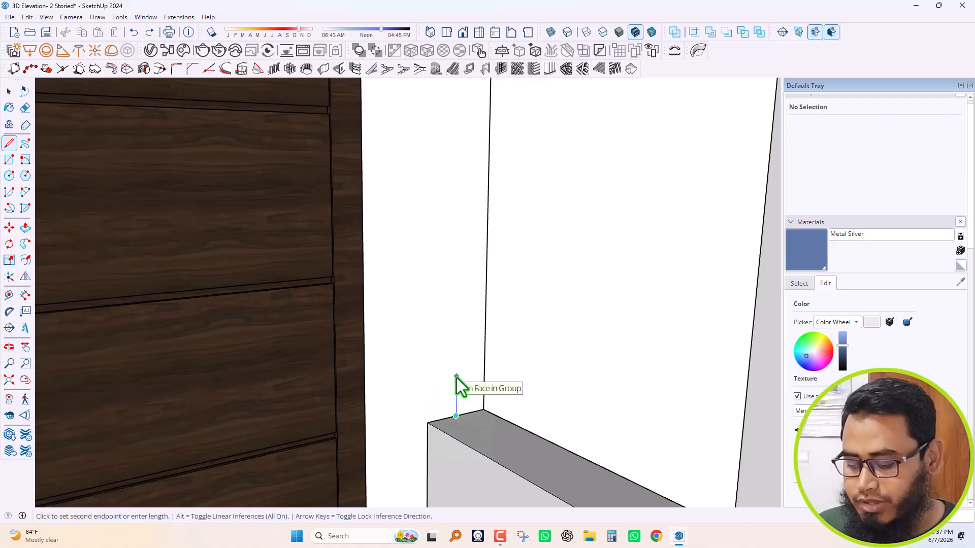
click(456, 377)
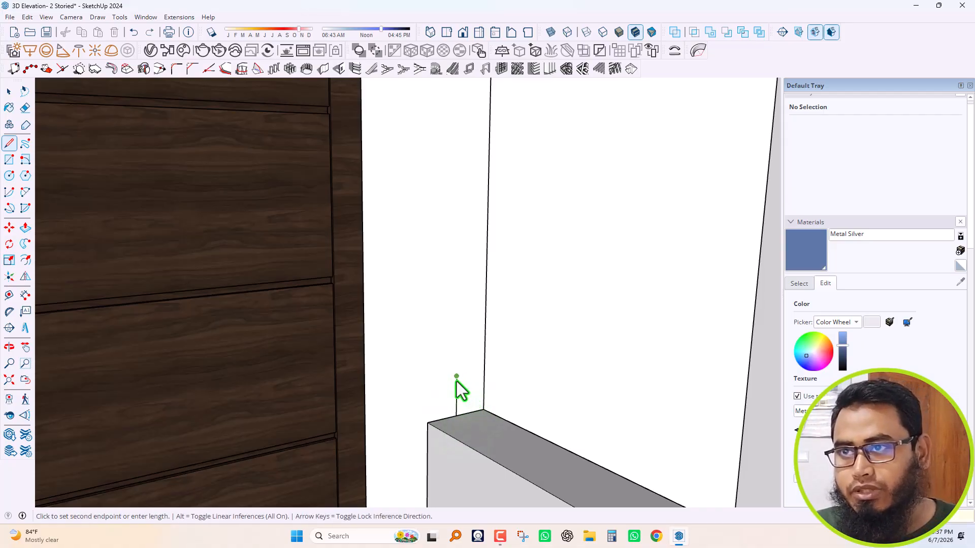
Draw a circle of about 3.11 in² centred on the short line's upper end, and delete the line
key(c)
click(456, 377)
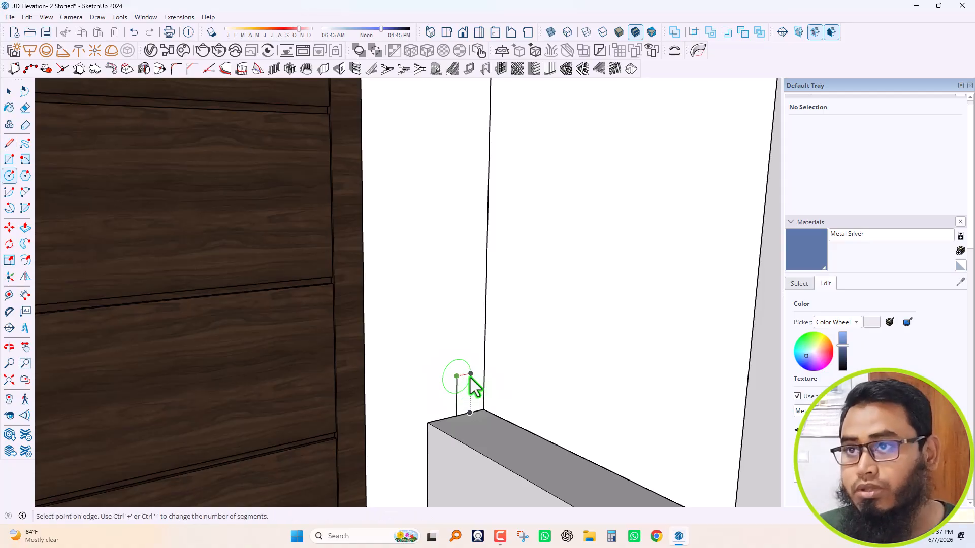
click(470, 376)
key(space)
scroll(463, 409, up, 1)
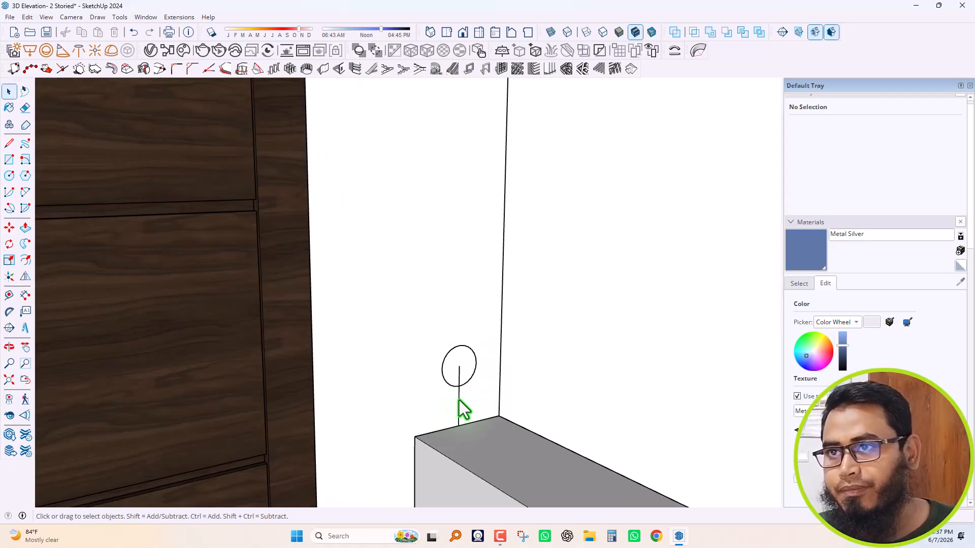
click(464, 409)
key(Delete)
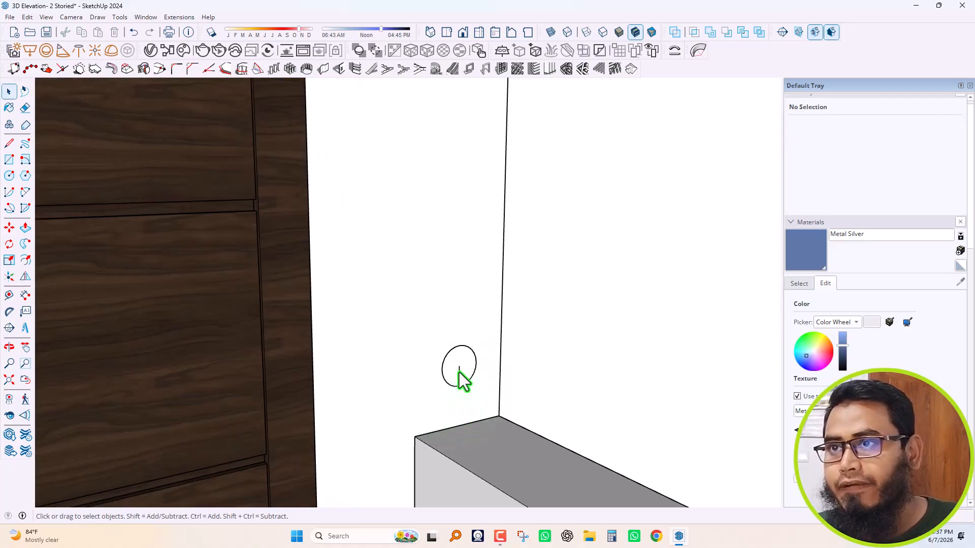
click(460, 378)
key(Delete)
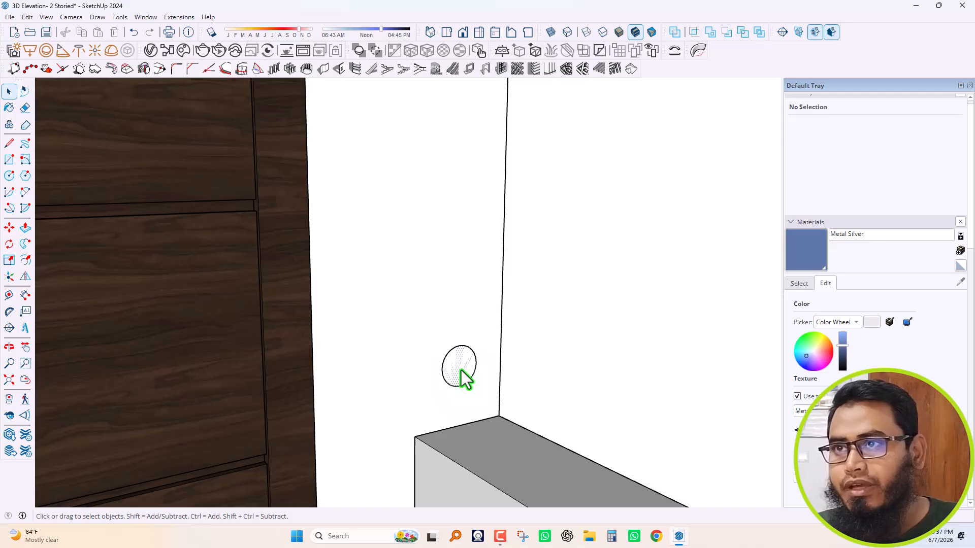
Push/pull the circle across the opening to the column, forming a horizontal rail above the low wall
click(461, 373)
key(p)
click(460, 370)
scroll(515, 378, down, 3)
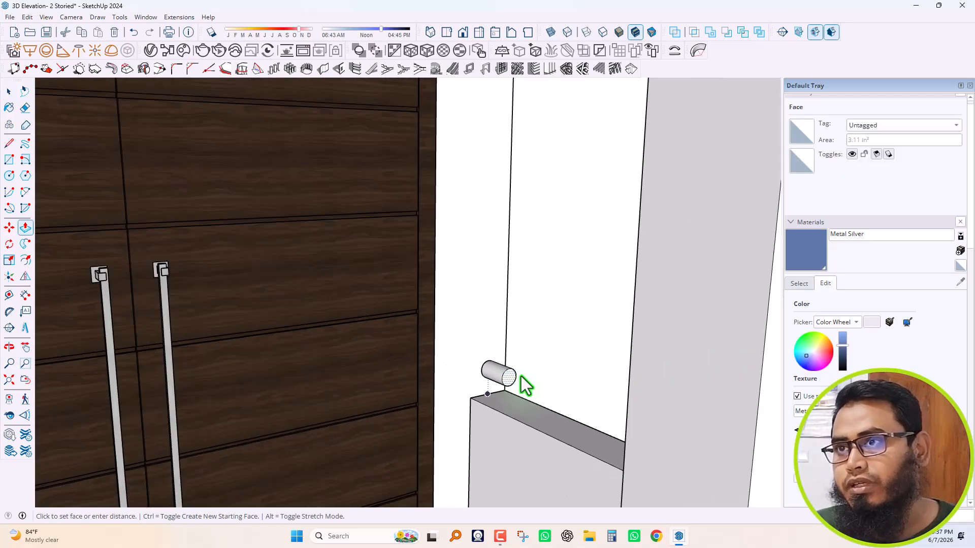
middle_drag(644, 417, 732, 418)
click(701, 403)
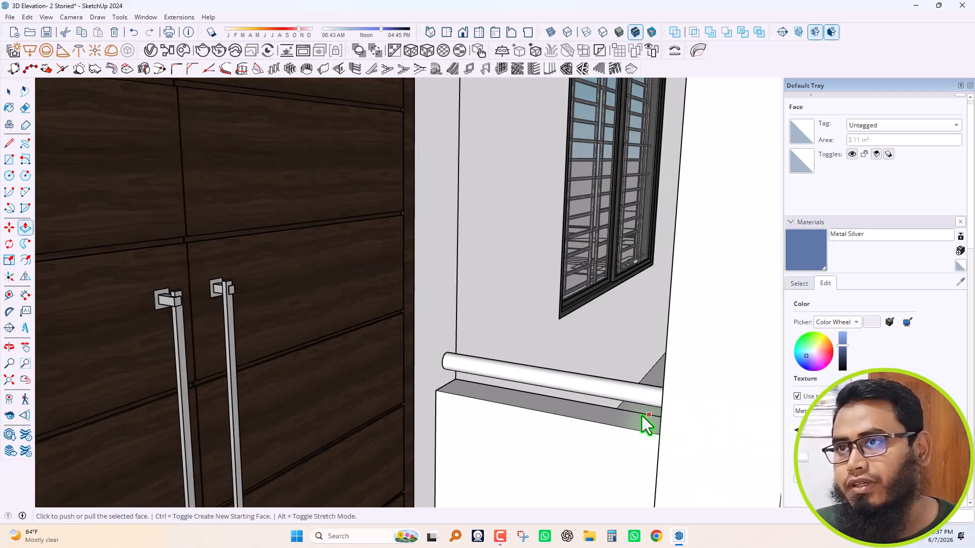
key(space)
Draw a vertical line 5 inches long upward from the top point of the rail's door-side end
scroll(548, 399, down, 5)
middle_drag(456, 379, 387, 373)
scroll(430, 416, down, 3)
scroll(440, 380, up, 3)
scroll(401, 367, up, 3)
key(l)
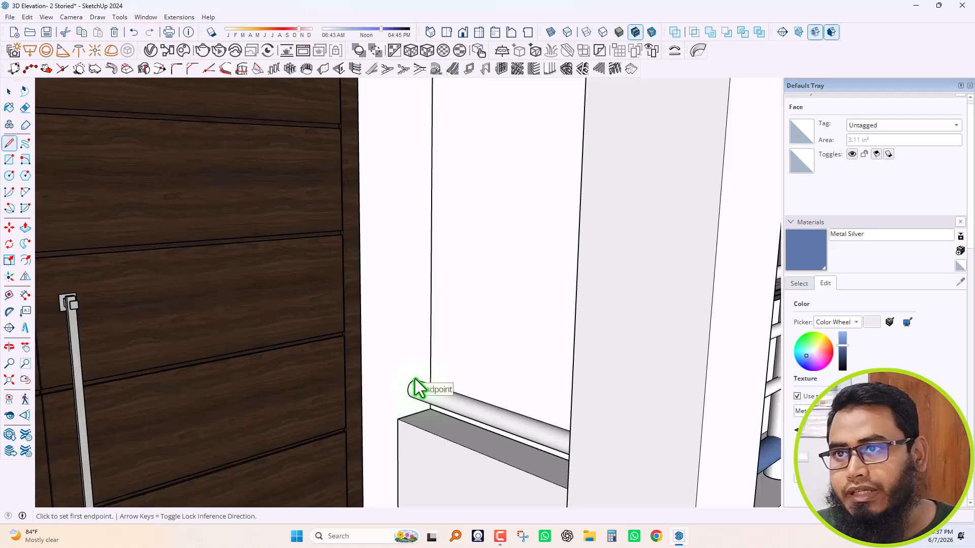
click(415, 380)
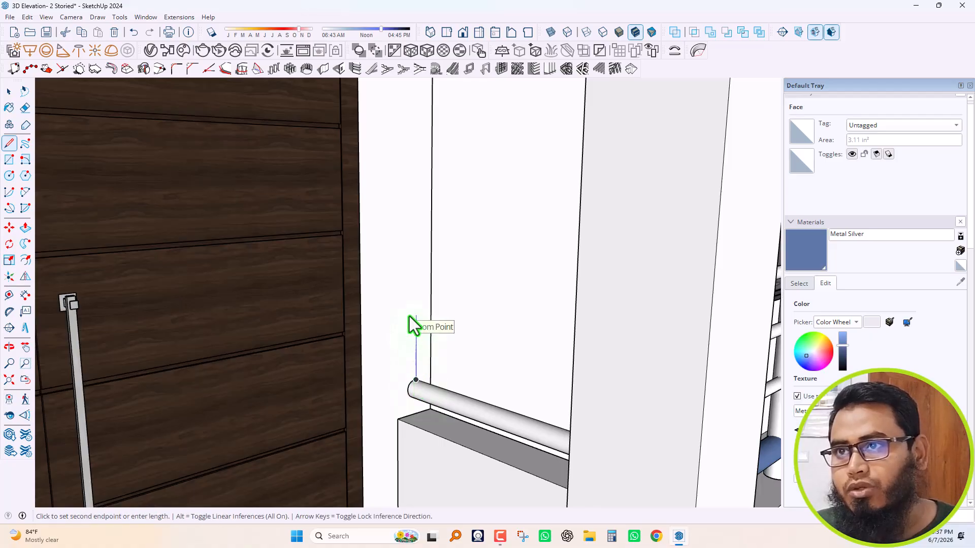
text(5)
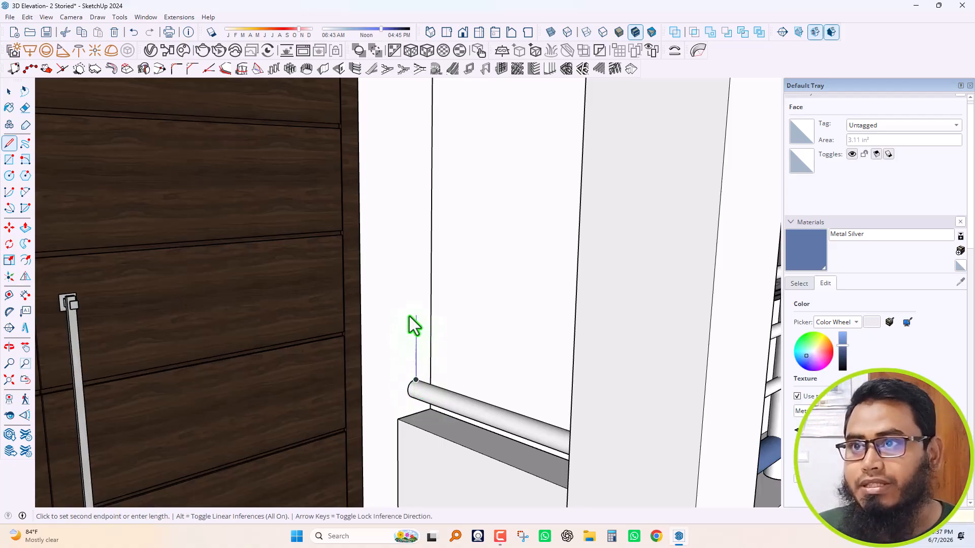
key(Return)
key(Escape)
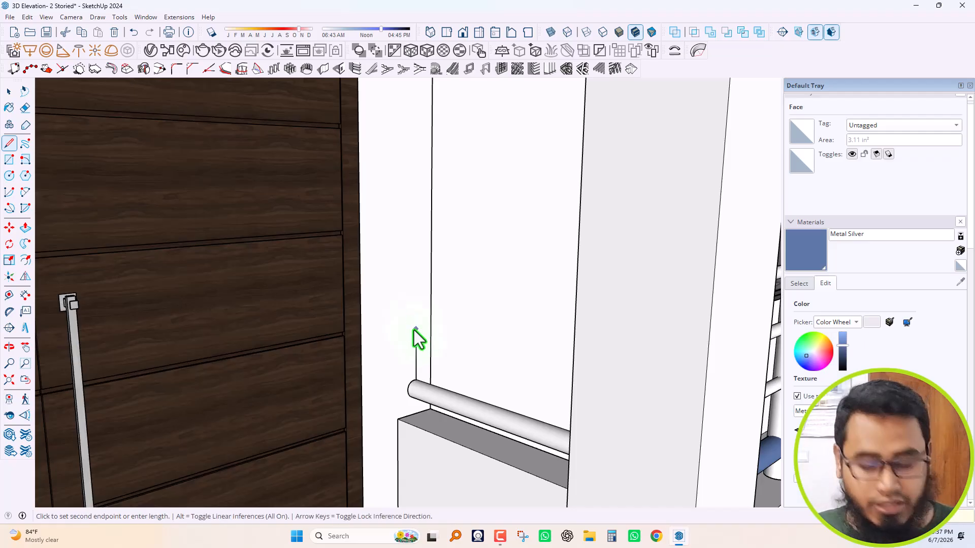
Draw a circle with a radius of 0.5 inch centred on the upper end of the vertical line
key(c)
click(417, 338)
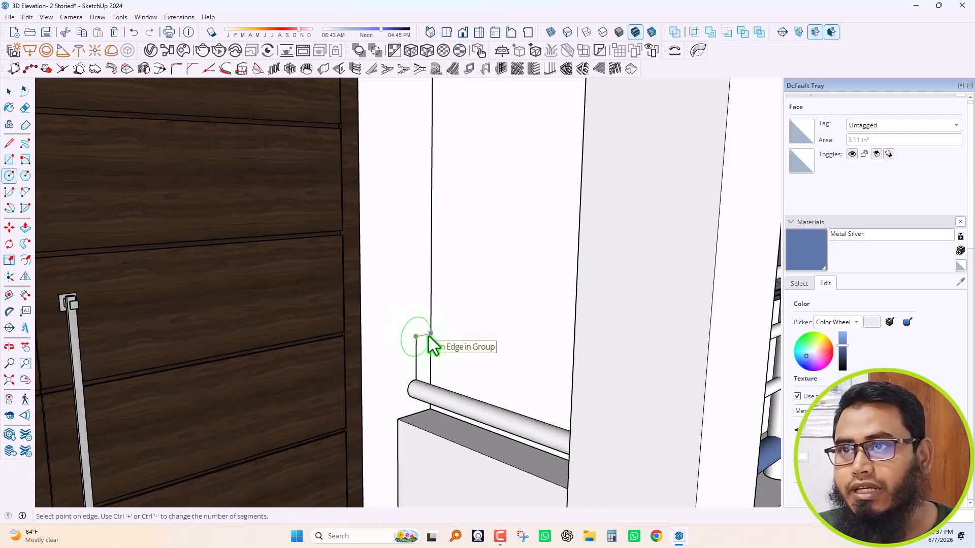
text(.5)
key(Return)
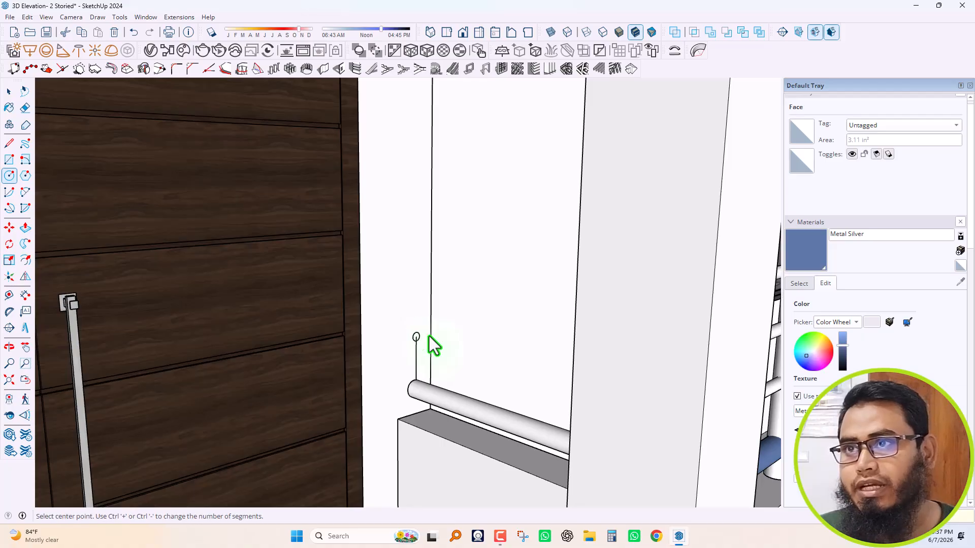
scroll(417, 351, up, 3)
key(space)
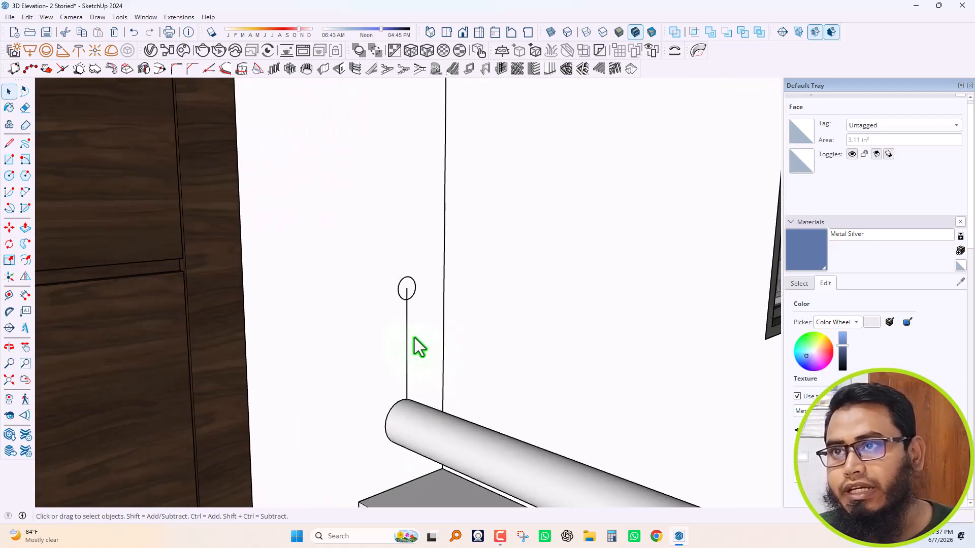
Erase the vertical line below and inside the small circle, keeping the circle itself
click(24, 108)
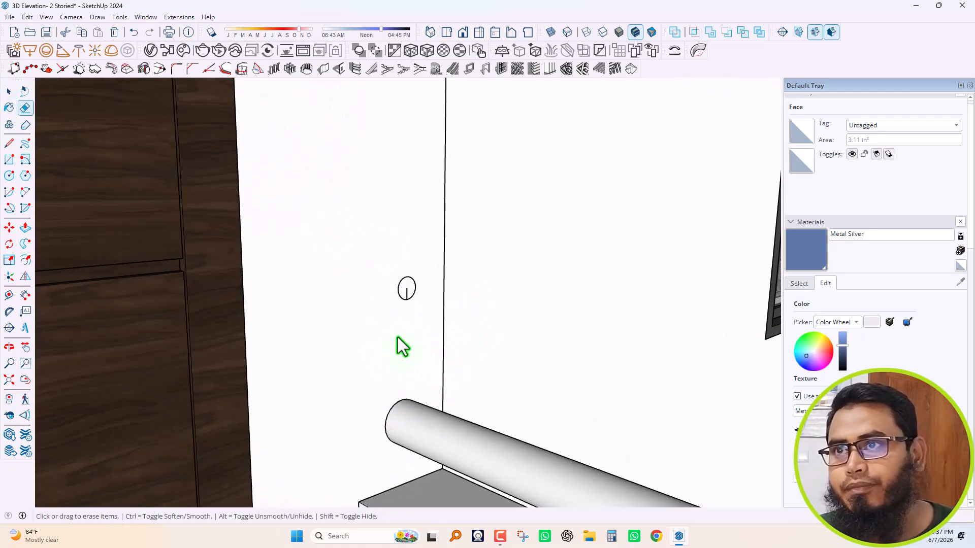
scroll(412, 296, up, 2)
click(396, 294)
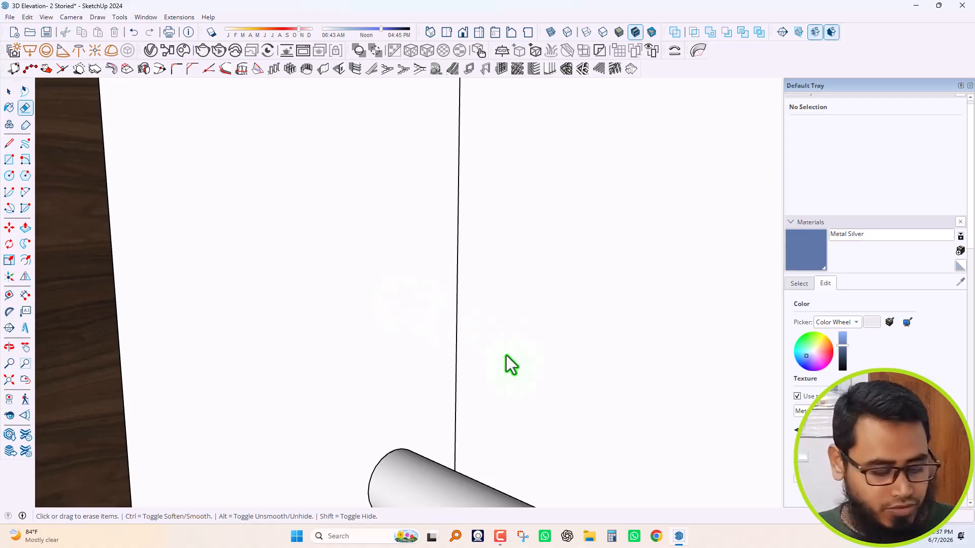
key(ctrl+z)
scroll(406, 292, up, 4)
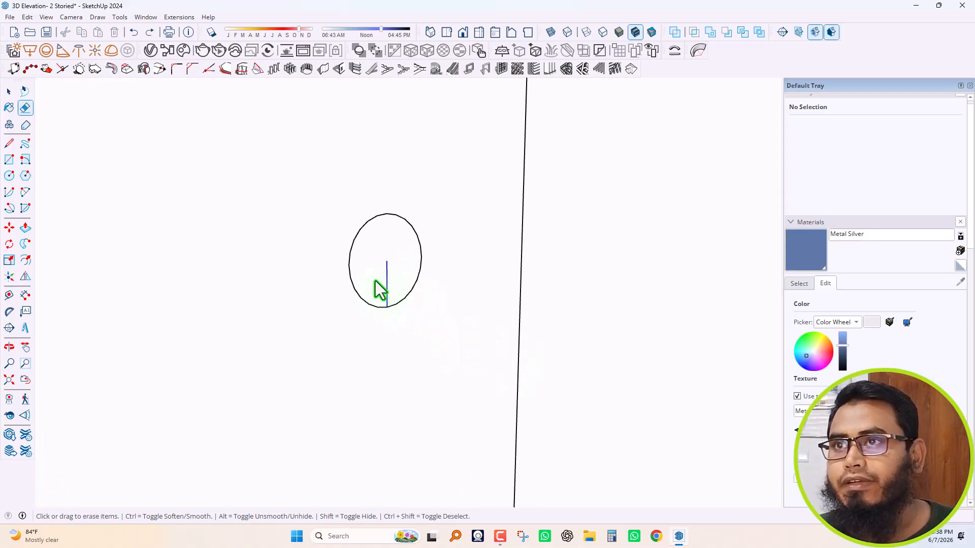
click(386, 297)
key(space)
scroll(345, 291, down, 2)
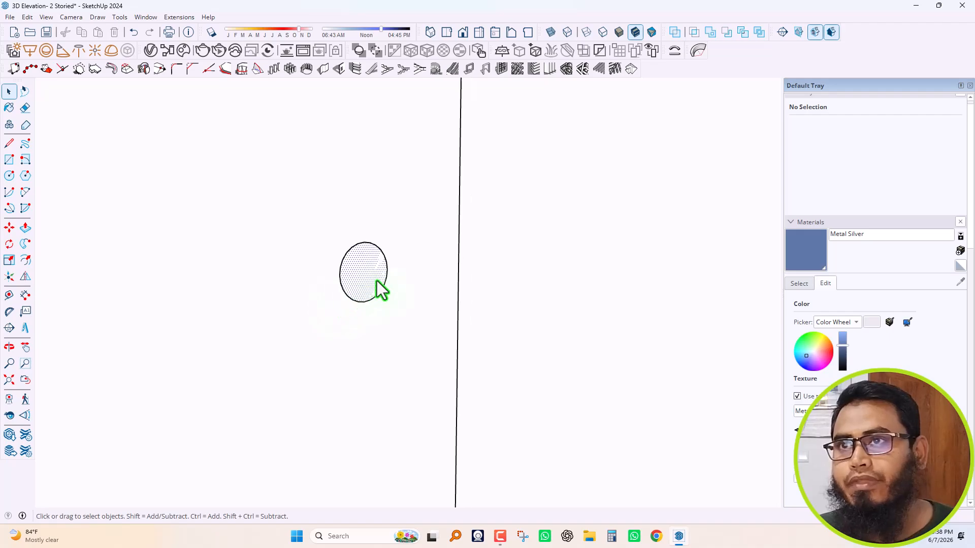
Push/pull the small circle across to the column, forming a thin horizontal bar above the thick rail
click(363, 293)
key(p)
click(362, 273)
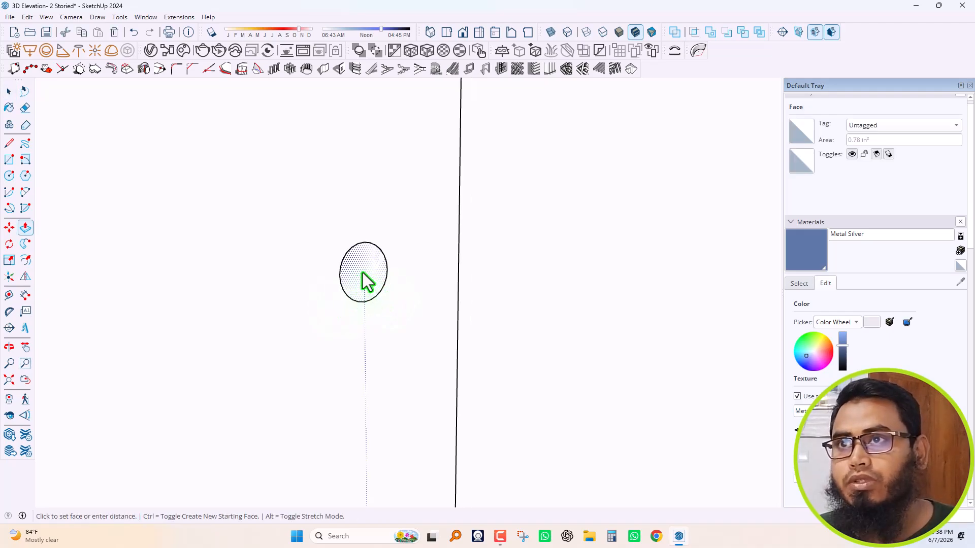
scroll(363, 274, down, 3)
scroll(446, 300, up, 4)
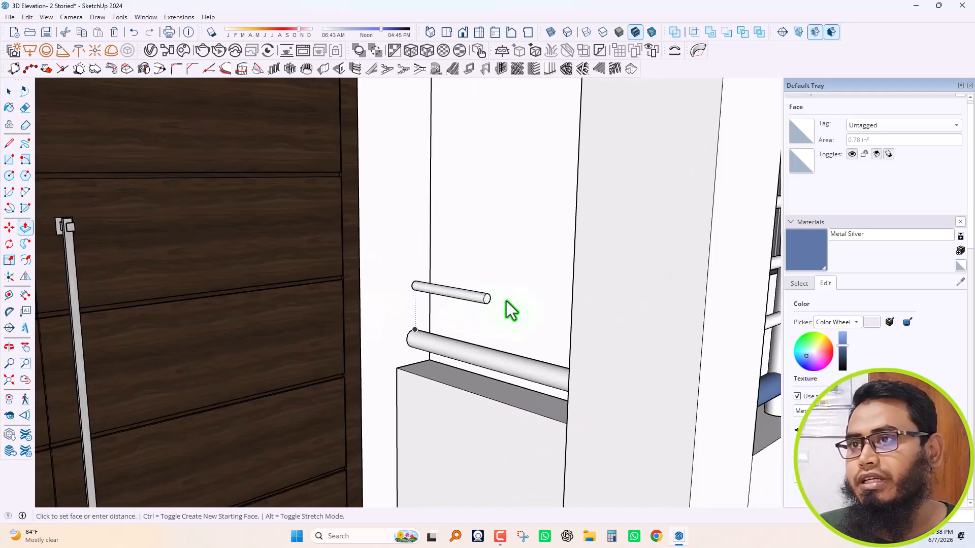
scroll(659, 307, down, 3)
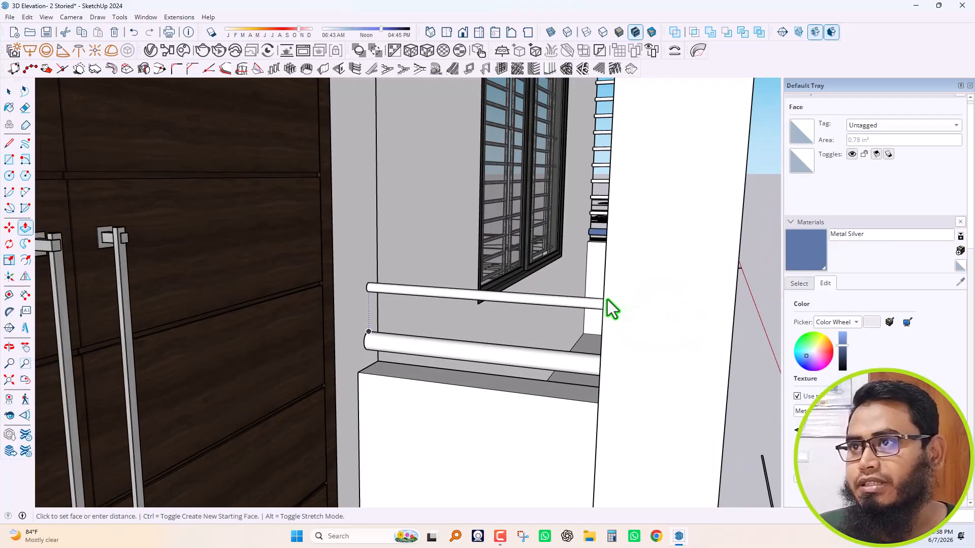
click(605, 299)
key(space)
Make a group from the cylindrical surface of the thin horizontal bar
middle_drag(407, 358, 351, 370)
scroll(356, 376, down, 3)
scroll(386, 394, up, 2)
scroll(337, 363, up, 3)
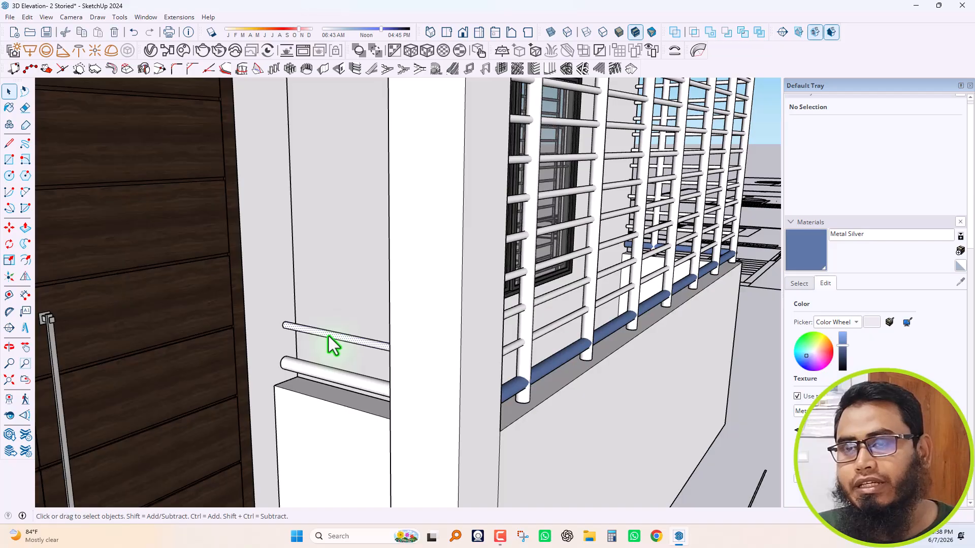
click(328, 344)
right_click(327, 344)
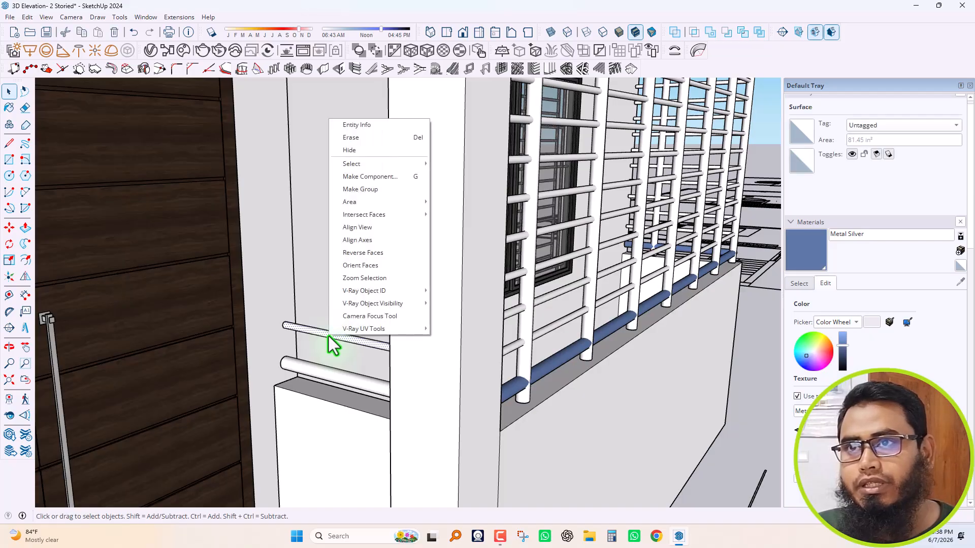
click(350, 192)
Copy the thin horizontal bar group a short distance straight up, starting from its lower end corner
scroll(335, 337, up, 4)
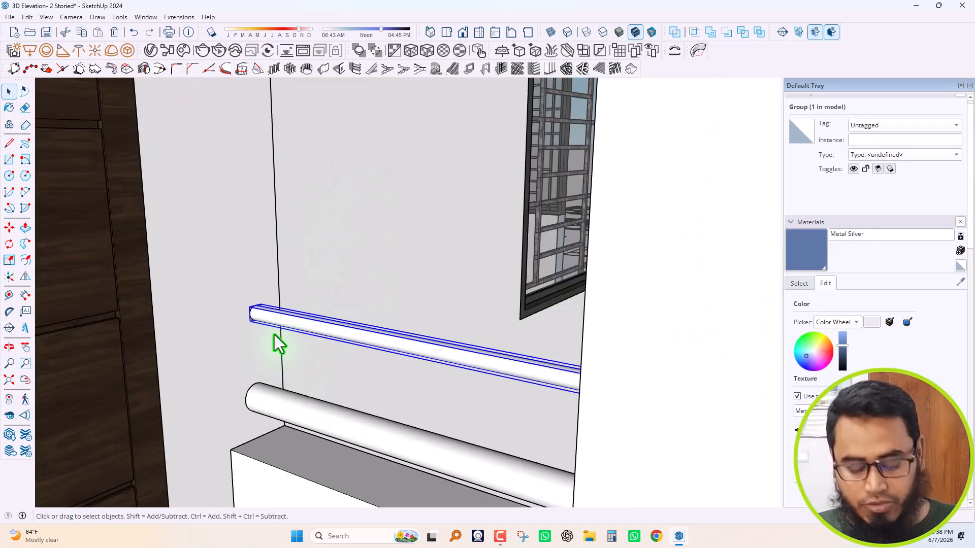
key(m)
scroll(252, 330, up, 4)
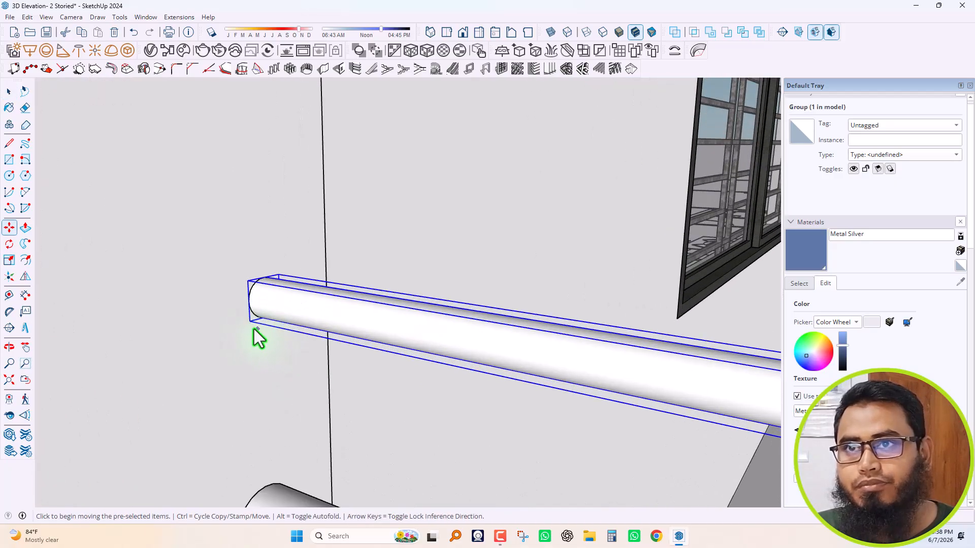
click(251, 322)
scroll(251, 322, down, 2)
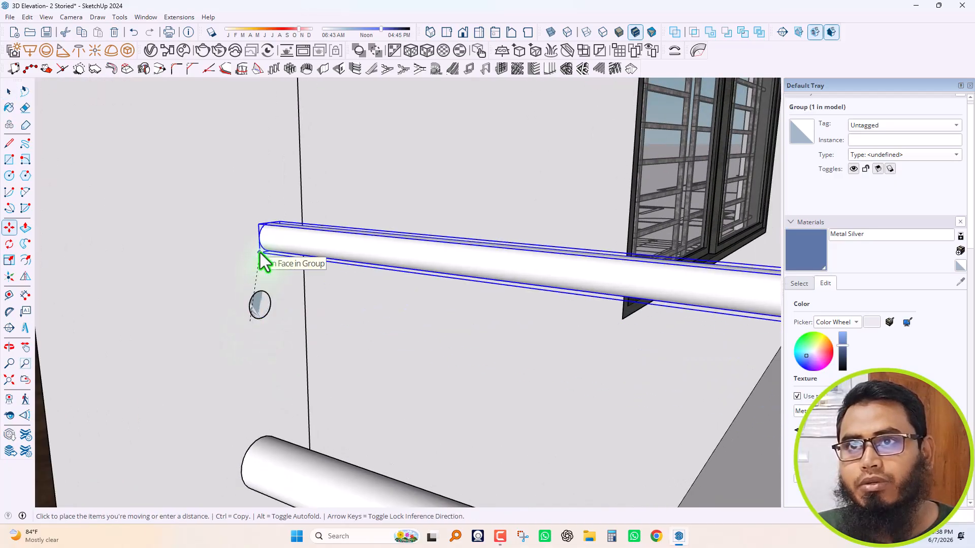
key(ctrl)
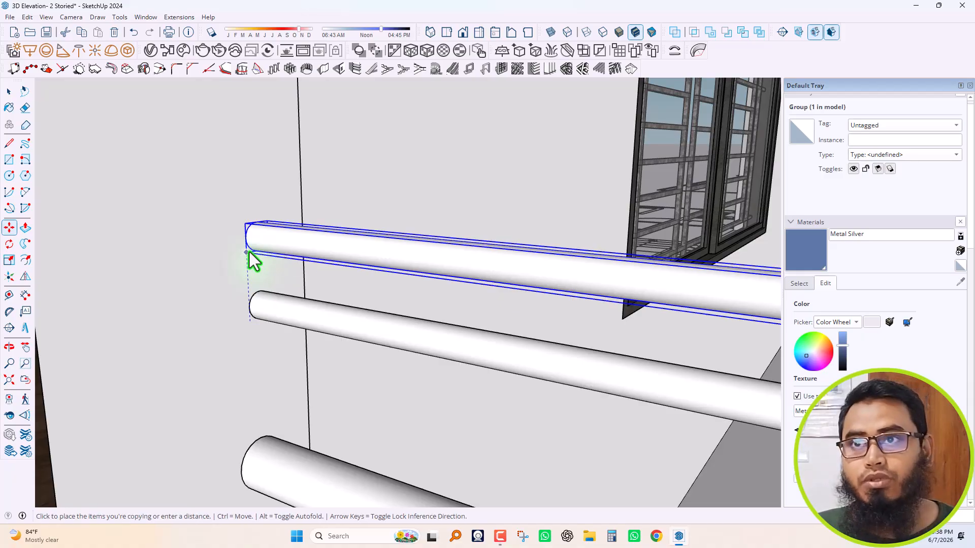
scroll(249, 253, up, 2)
scroll(249, 249, down, 3)
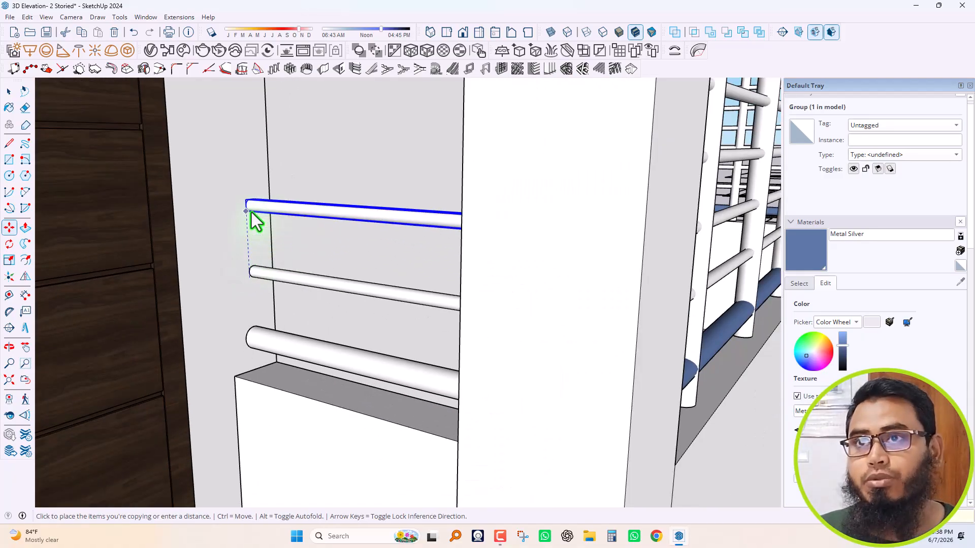
scroll(248, 224, down, 3)
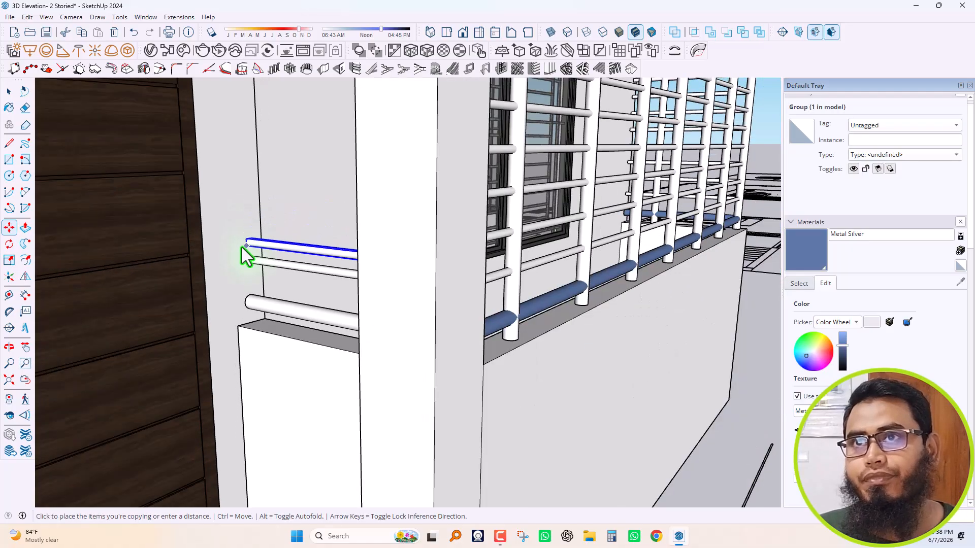
scroll(241, 248, down, 2)
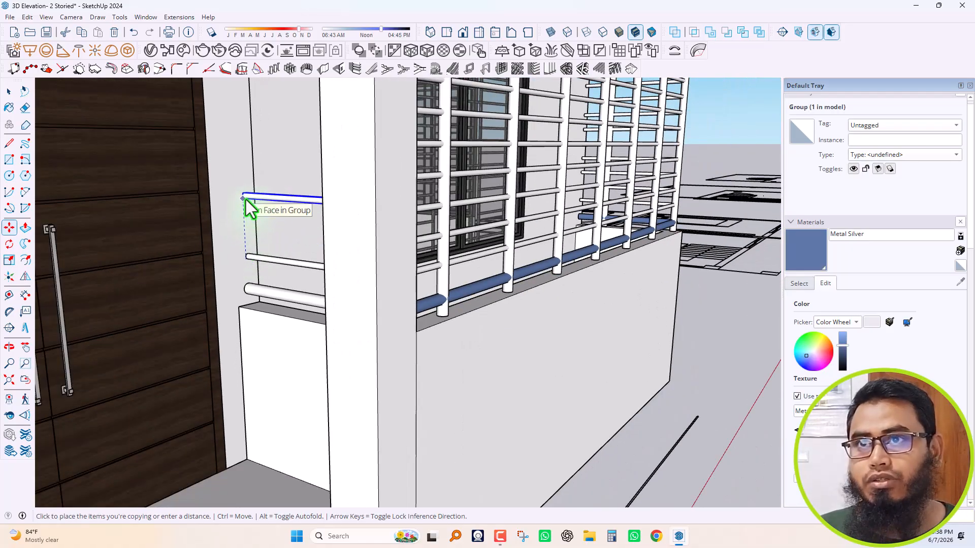
scroll(246, 202, up, 4)
scroll(227, 232, up, 2)
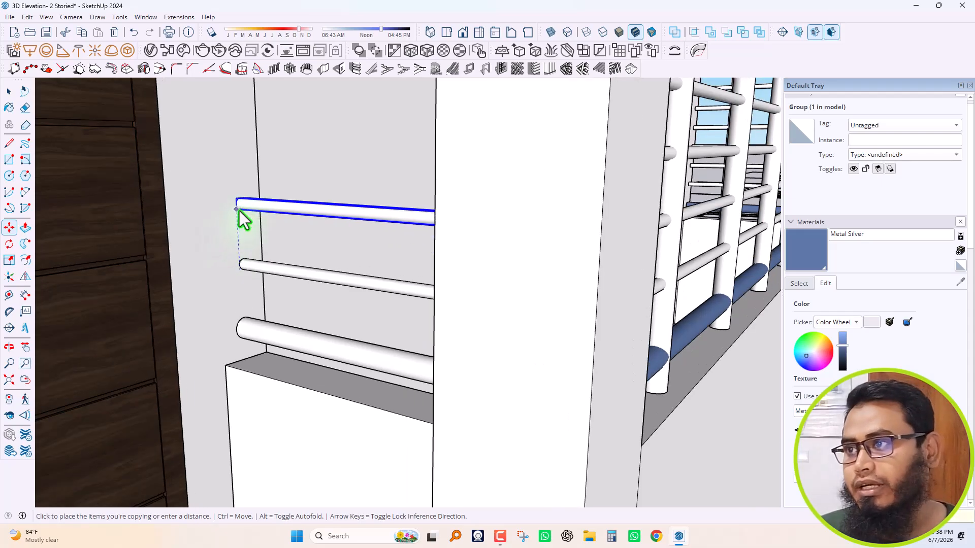
click(238, 211)
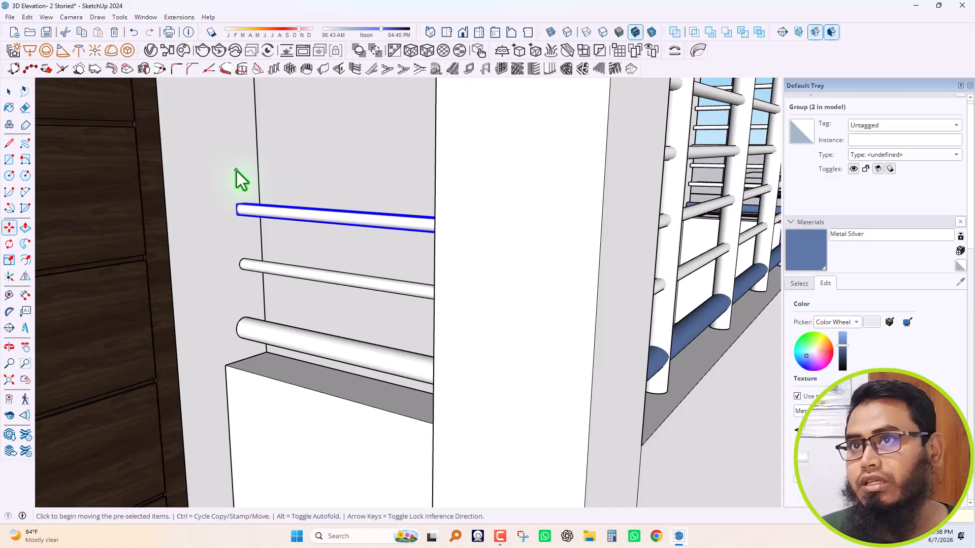
Repeat the bar copy upward as an evenly spaced array filling most of the opening beside the door
key(Return)
key(Escape)
scroll(230, 388, down, 6)
scroll(254, 397, down, 2)
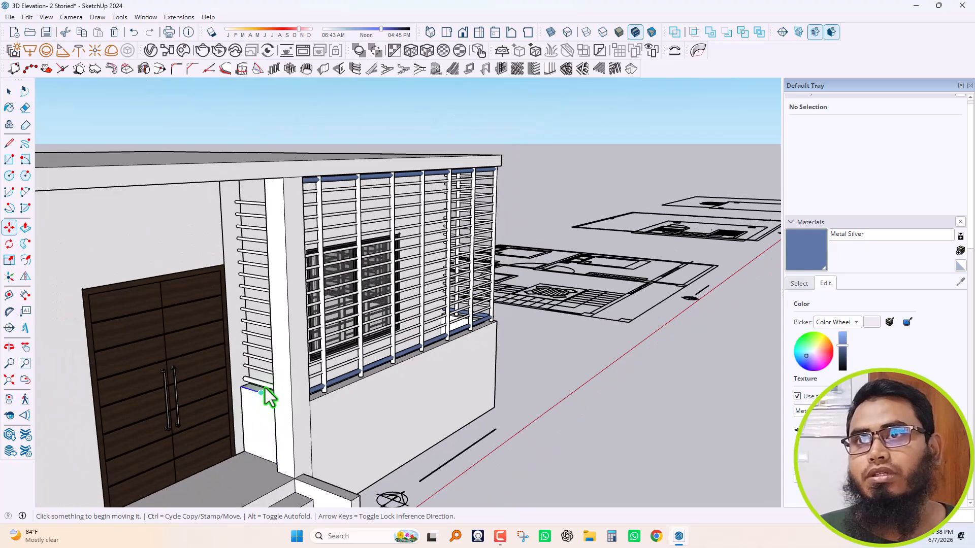
Add another thin bar by copying the topmost one 5 inches straight up
scroll(261, 206, up, 5)
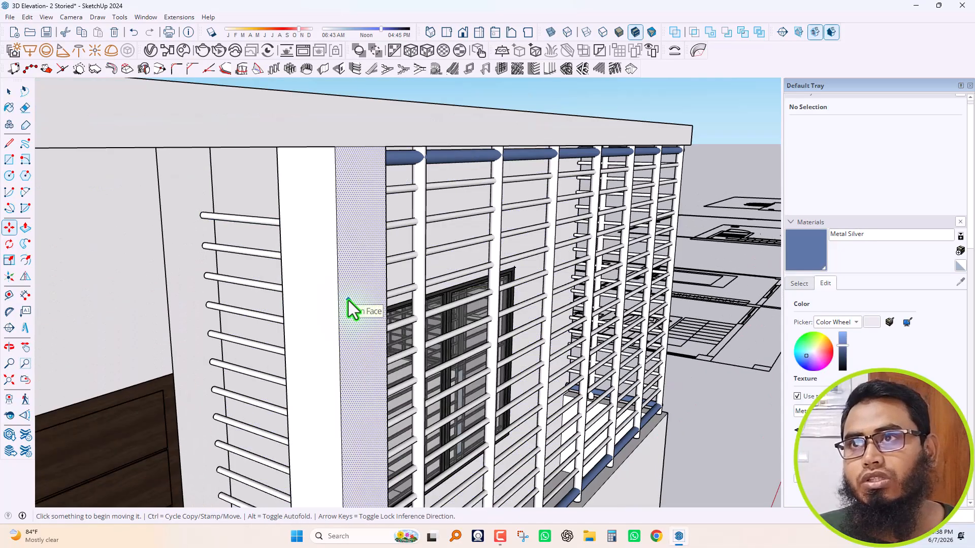
middle_drag(294, 273, 221, 212)
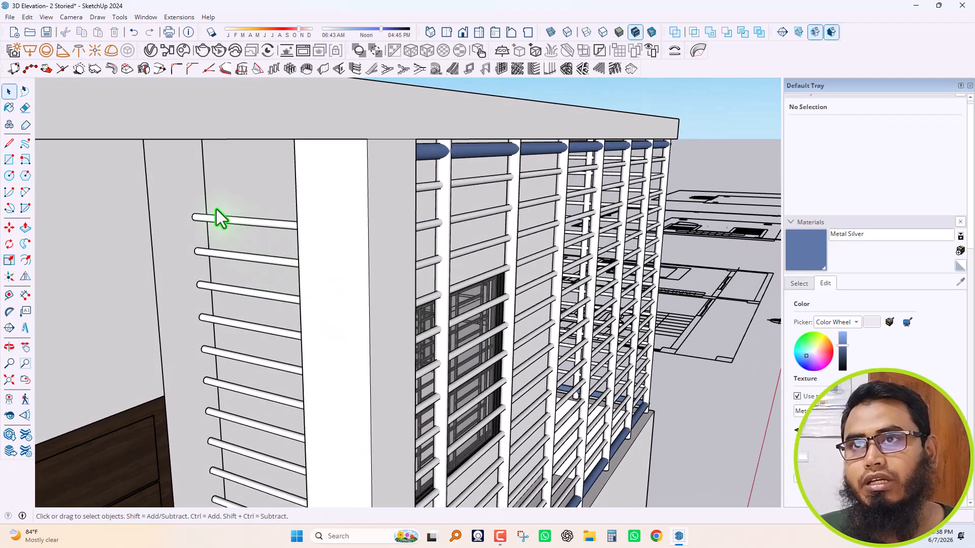
scroll(193, 223, up, 2)
click(252, 243)
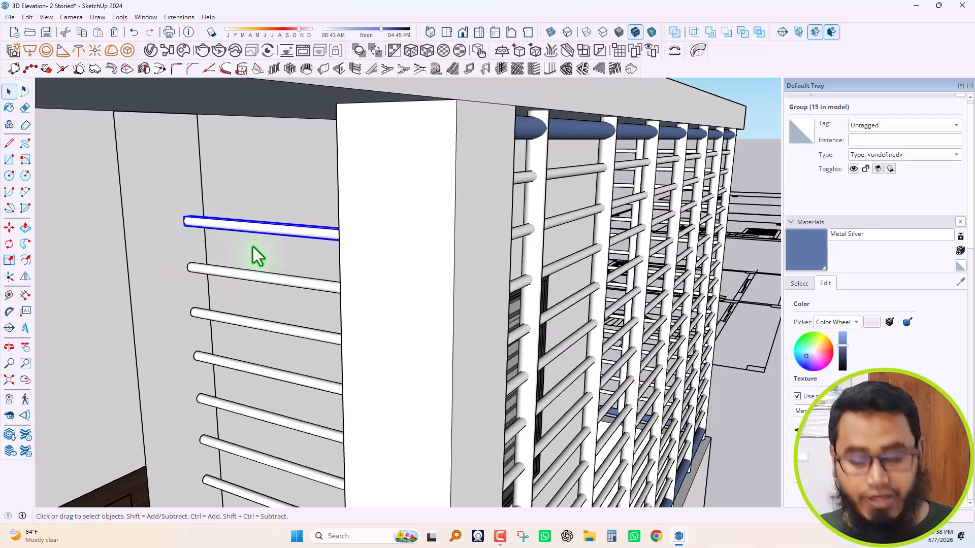
key(m)
scroll(187, 238, up, 3)
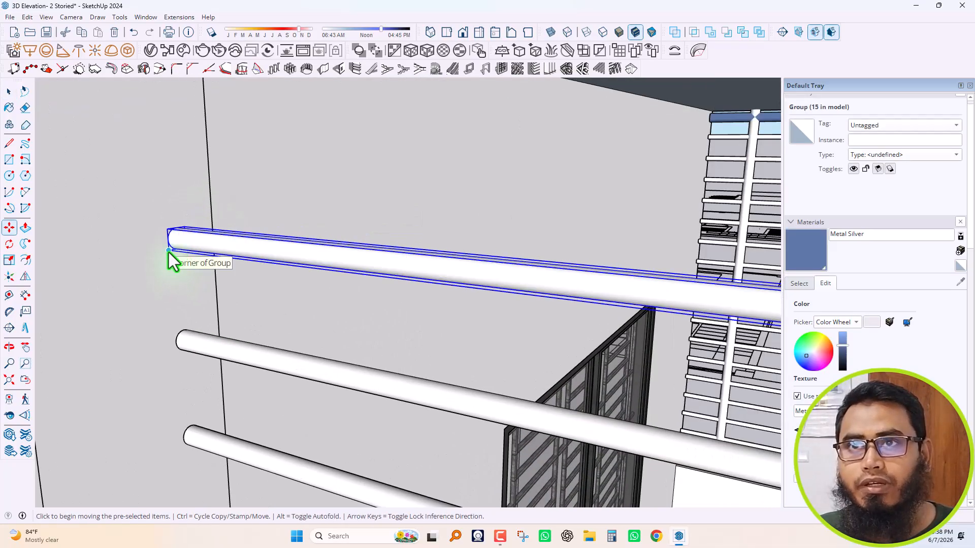
click(169, 251)
key(ctrl)
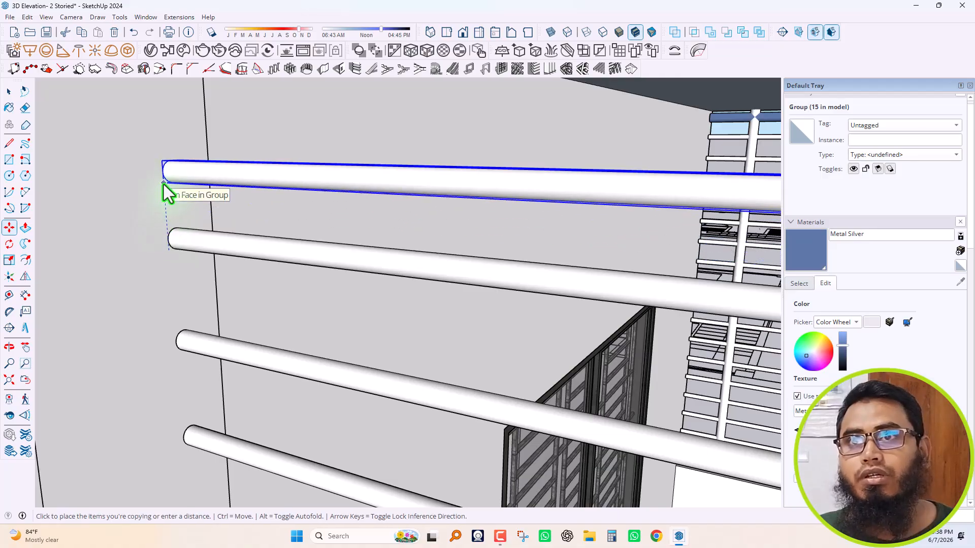
text(5)
key(Return)
scroll(168, 192, down, 5)
middle_drag(227, 128, 357, 228)
key(space)
Make a group from the cylindrical surface of the thick rail just above the low wall
middle_drag(364, 314, 327, 305)
scroll(352, 141, down, 3)
middle_drag(329, 412, 359, 450)
scroll(350, 421, up, 5)
key(space)
click(346, 414)
right_click(347, 413)
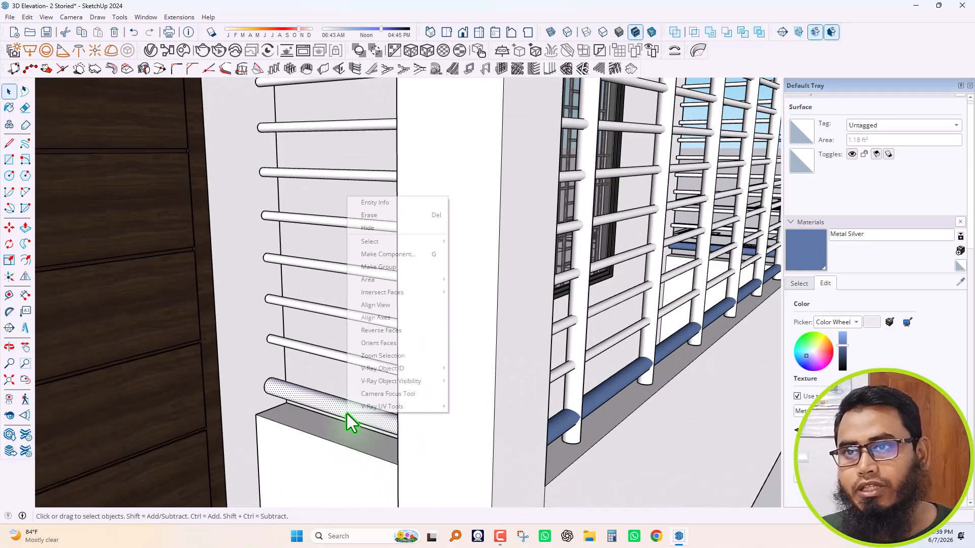
click(378, 267)
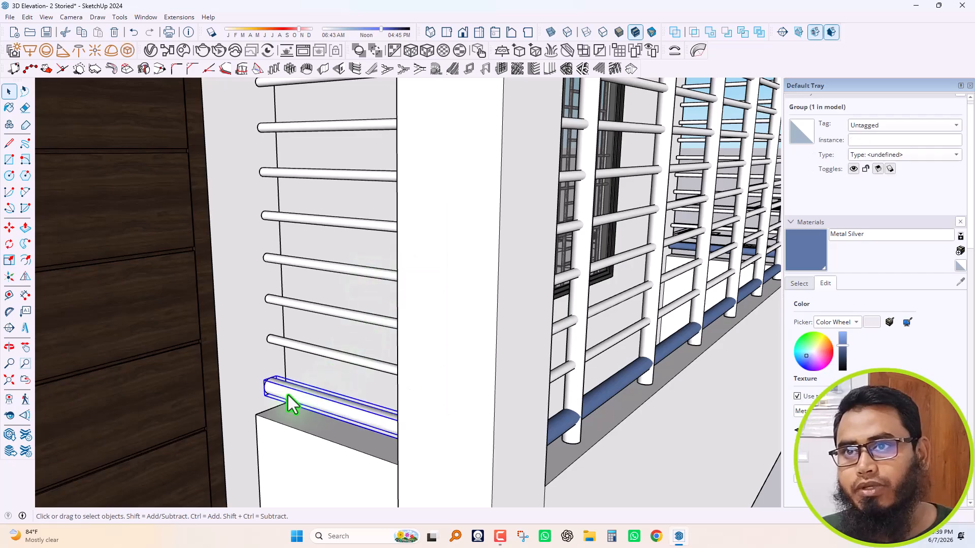
Copy the thick rail group straight up to the top of the opening, just under the roof slab
scroll(289, 401, up, 3)
key(m)
scroll(254, 406, up, 6)
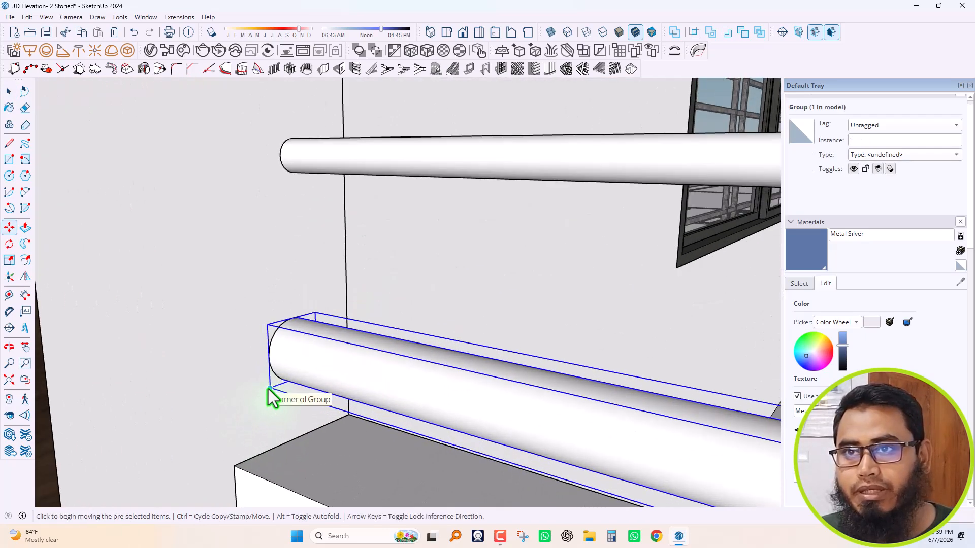
click(268, 389)
scroll(267, 347, down, 8)
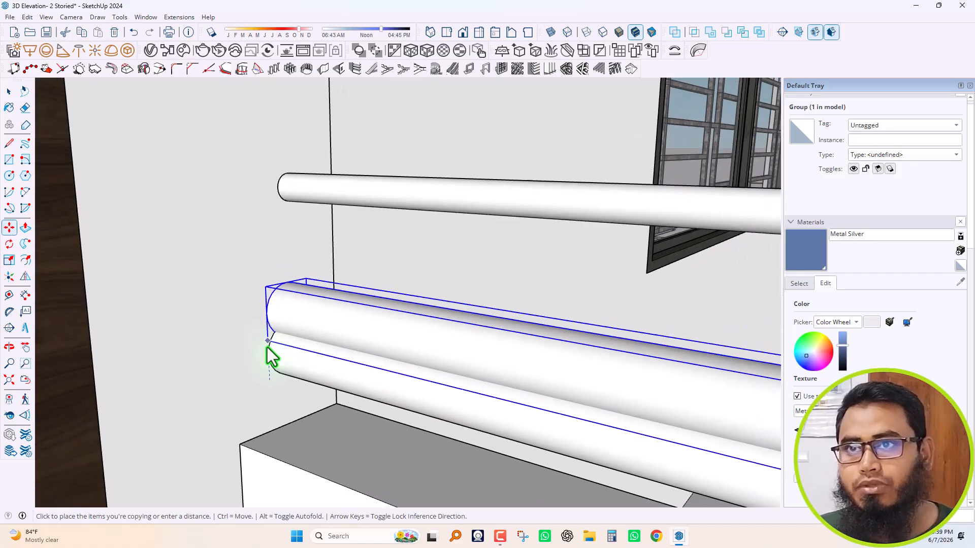
key(ctrl)
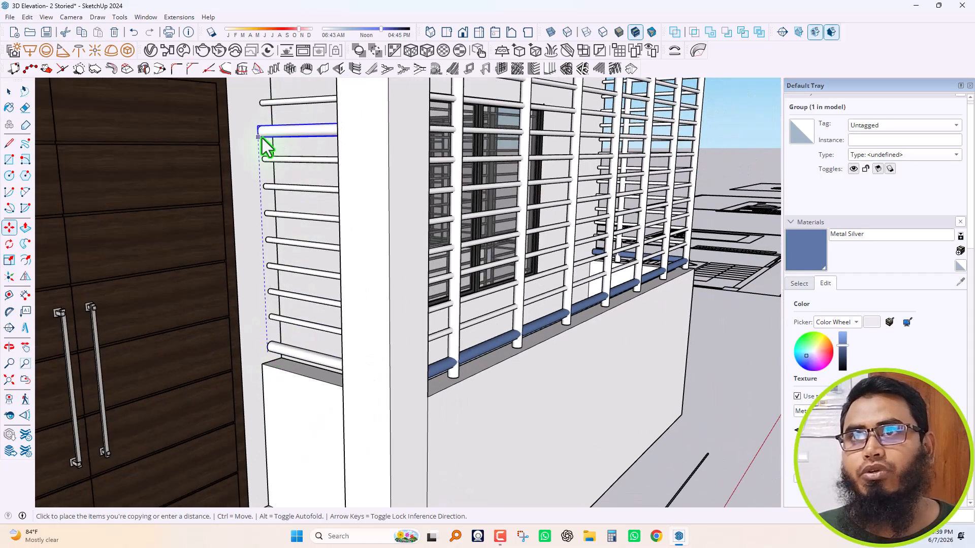
middle_drag(262, 139, 278, 220)
scroll(255, 175, down, 3)
scroll(261, 191, down, 3)
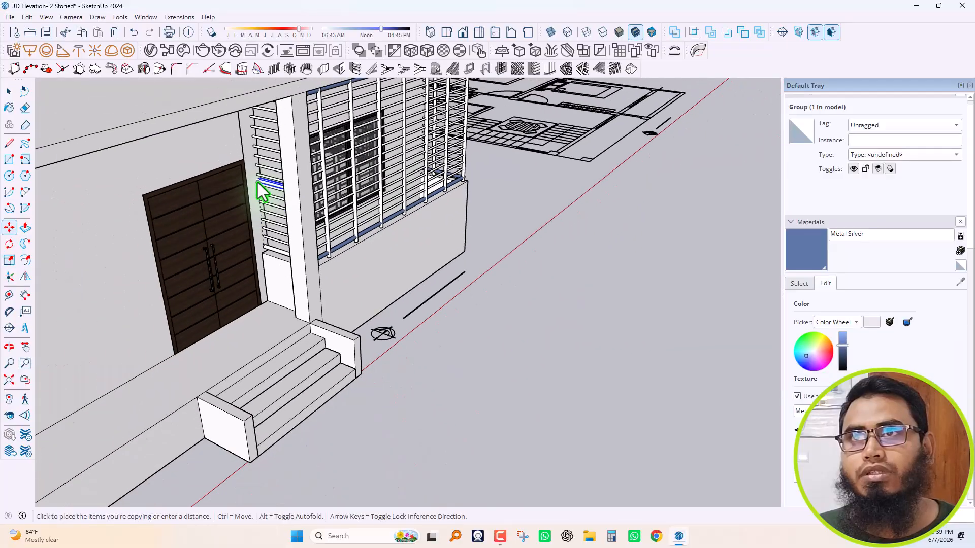
scroll(259, 109, up, 4)
scroll(238, 129, down, 3)
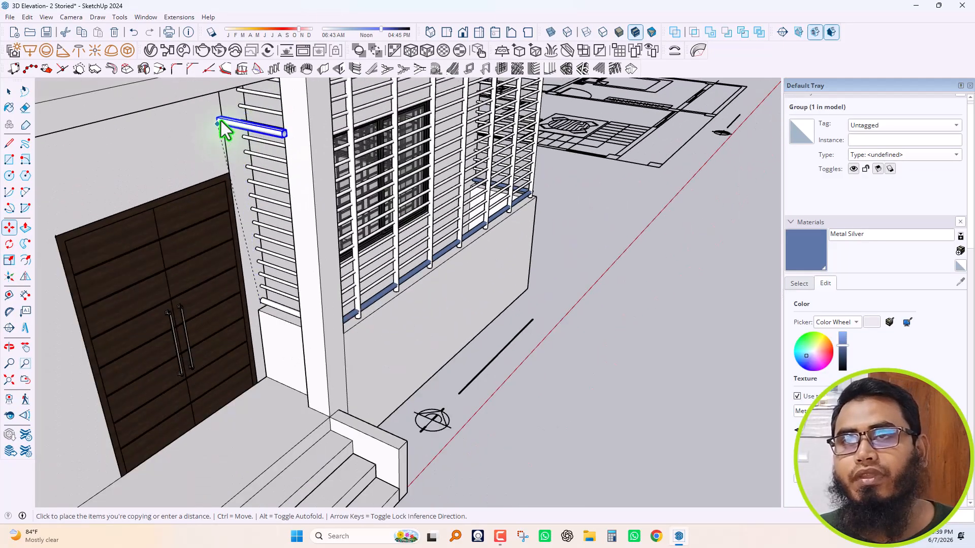
scroll(233, 101, up, 6)
middle_drag(232, 120, 219, 48)
scroll(257, 117, down, 10)
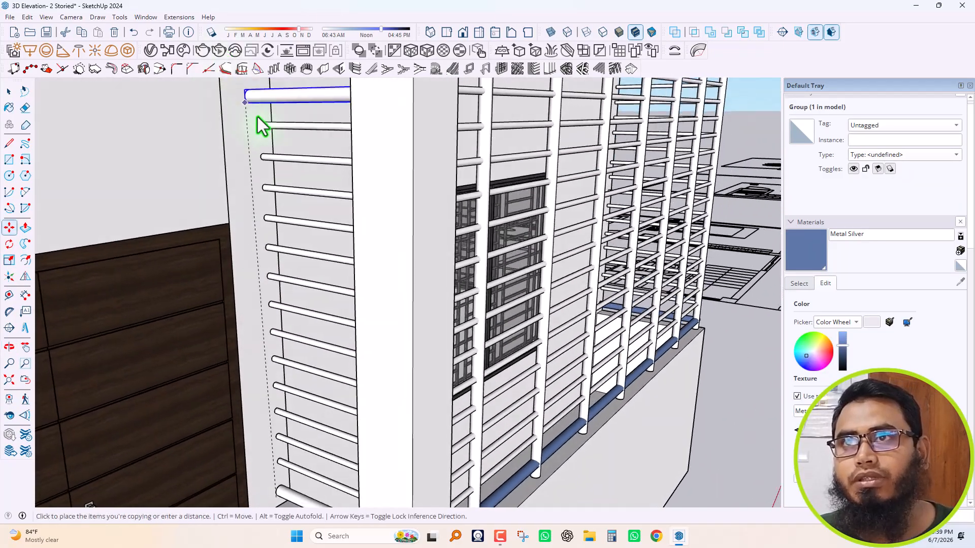
scroll(255, 99, up, 10)
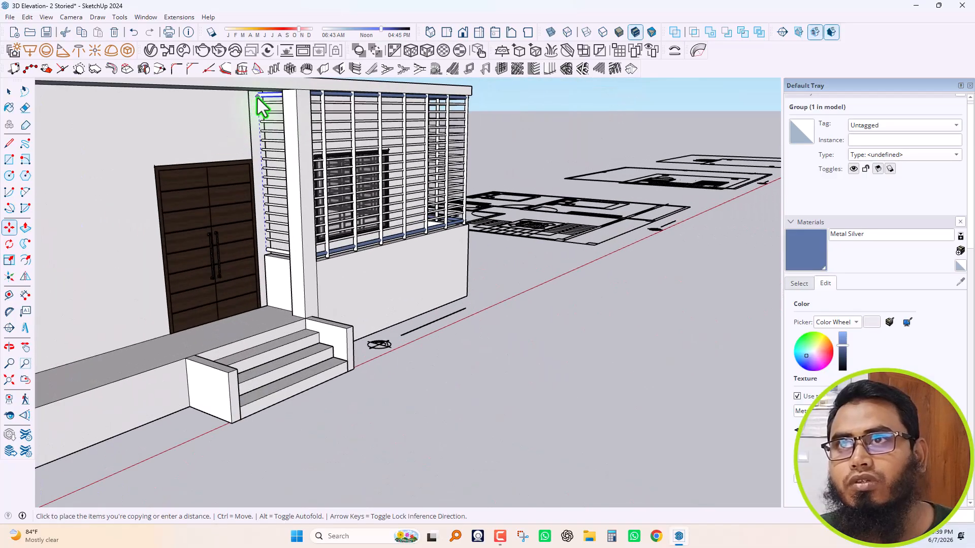
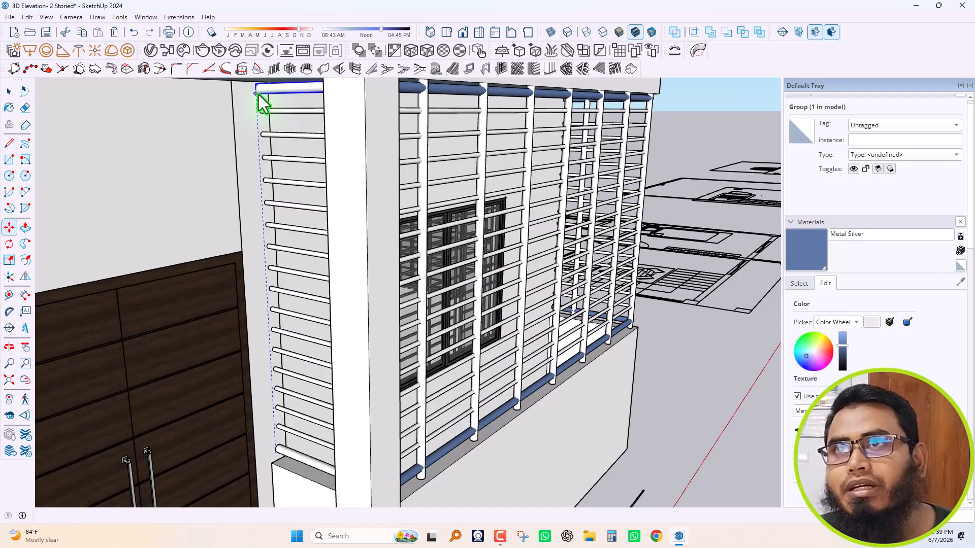
click(258, 95)
Examine the grille beside the door and the neighbouring window grille from several angles with nothing selected
middle_drag(315, 175, 335, 259)
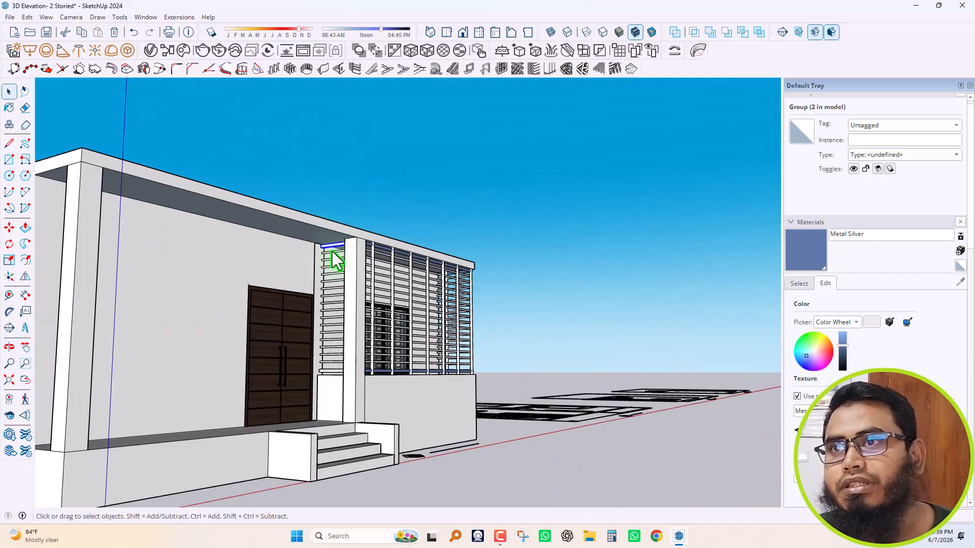
scroll(333, 258, up, 2)
scroll(327, 251, up, 3)
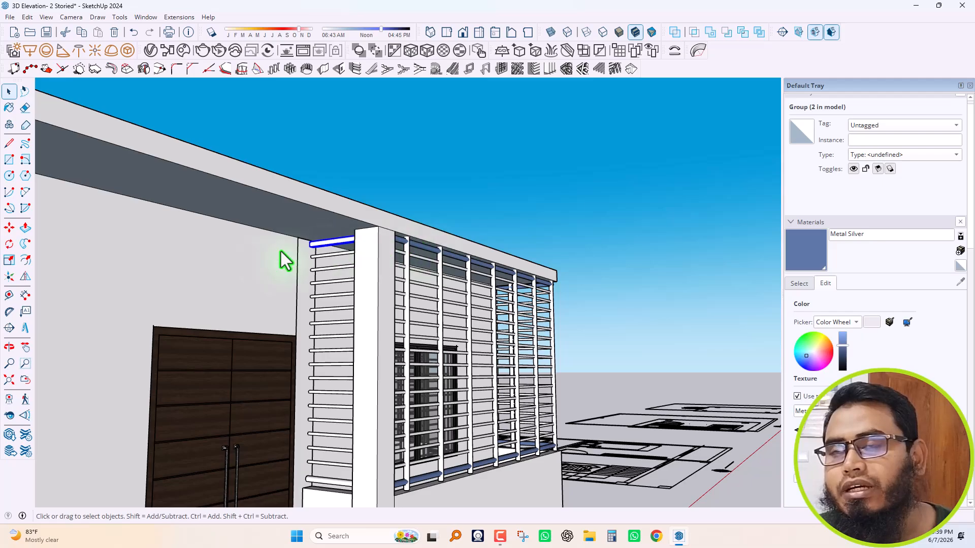
scroll(355, 264, down, 3)
click(530, 258)
middle_drag(328, 298, 278, 332)
scroll(330, 307, down, 1)
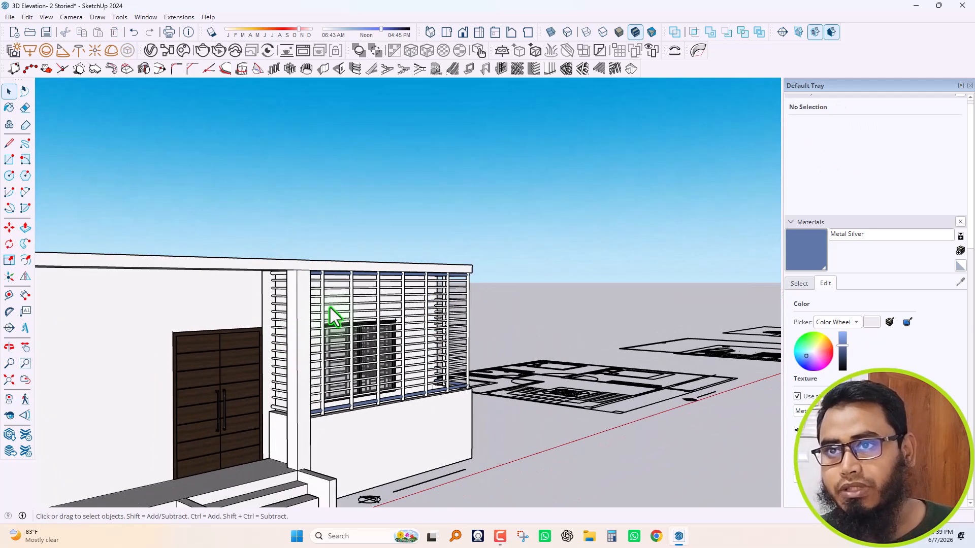
middle_drag(348, 317, 334, 392)
scroll(333, 395, up, 6)
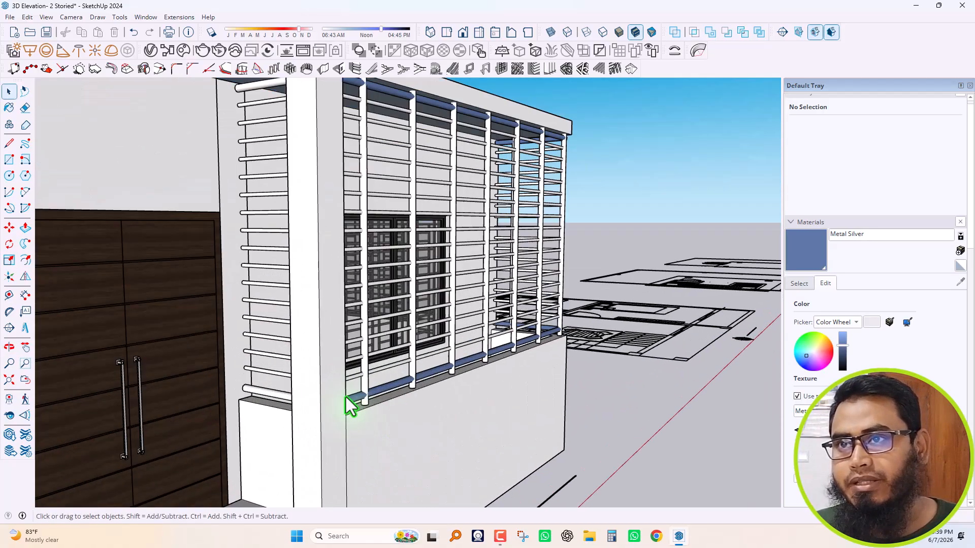
middle_drag(306, 423, 343, 438)
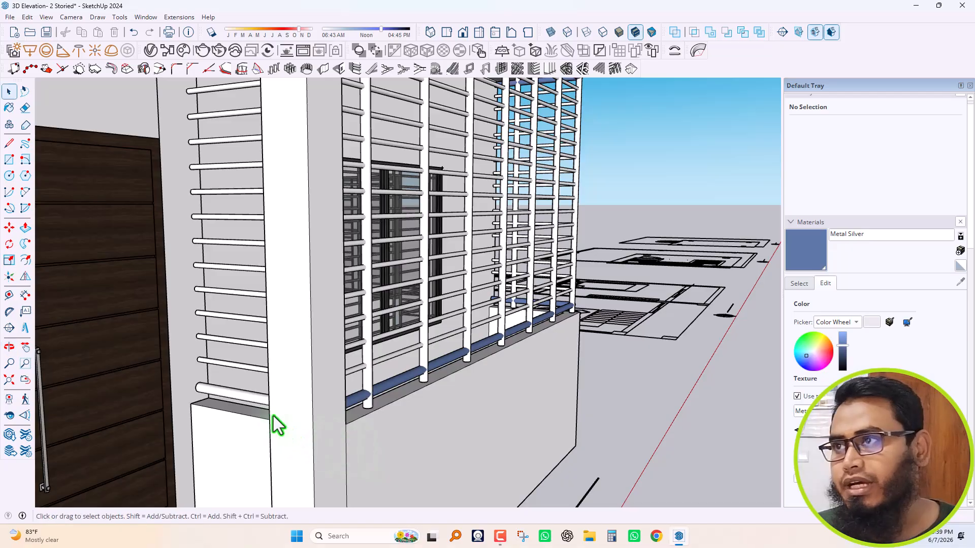
Paint the thick lower rail group above the low wall with the Metal Silver material
scroll(265, 411, up, 2)
click(249, 398)
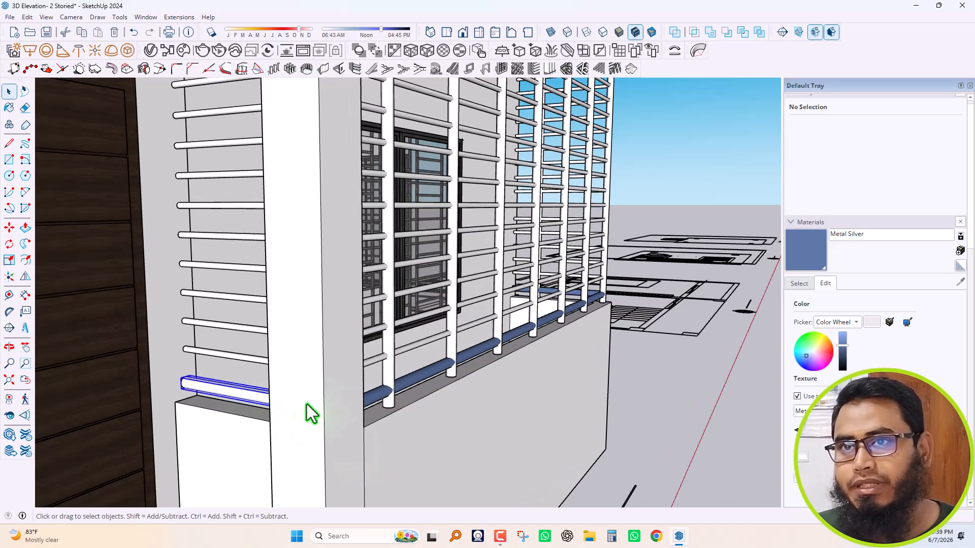
click(806, 252)
click(228, 395)
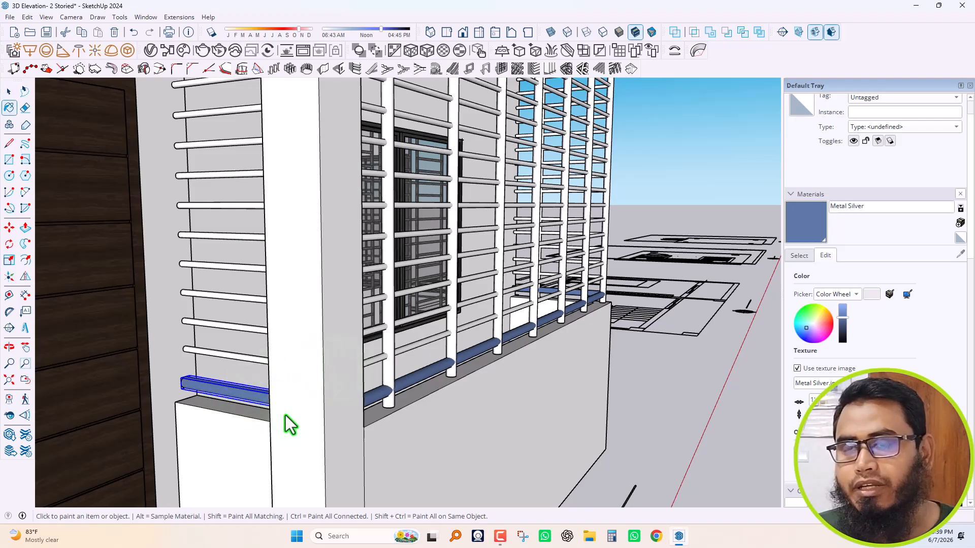
Paint the lower thin horizontal bars of the grille beside the entrance door with Metal Silver
scroll(237, 359, up, 1)
click(243, 355)
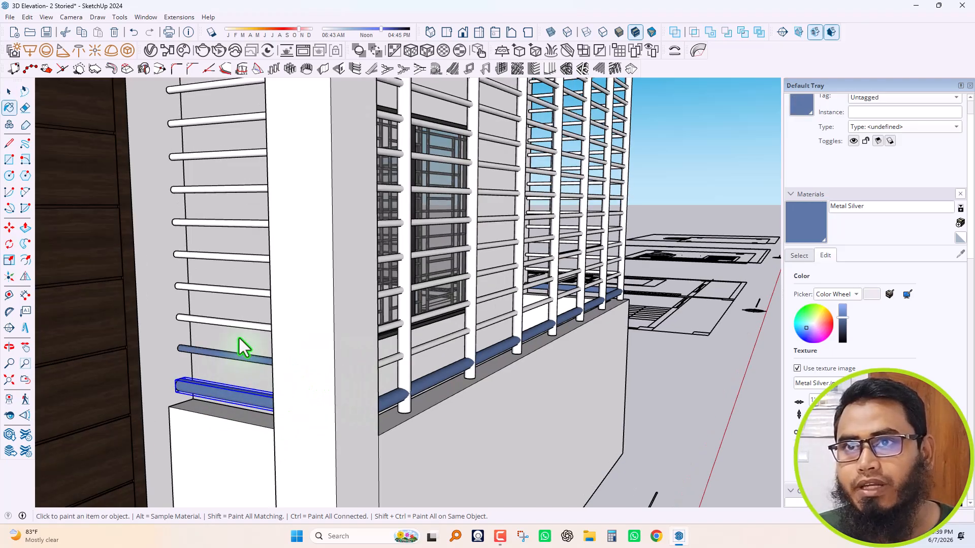
click(237, 326)
click(235, 289)
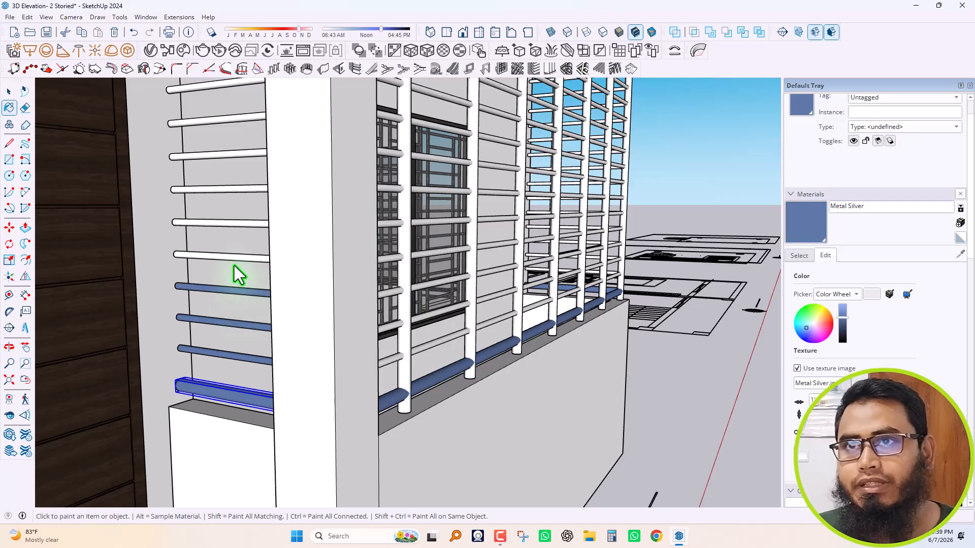
click(234, 257)
click(223, 223)
click(221, 192)
scroll(237, 242, down, 2)
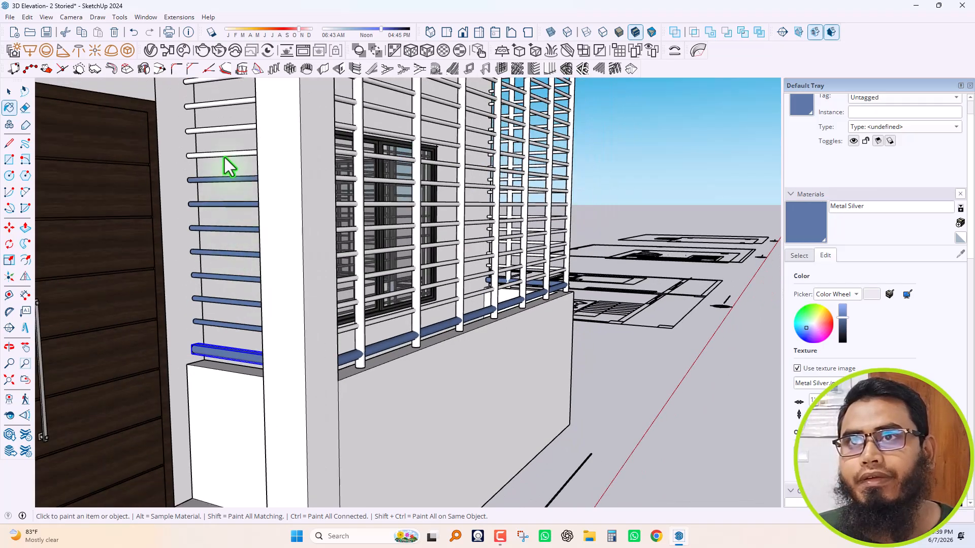
Paint the remaining upper bars and the thick top rail of the grille beside the door with Metal Silver
scroll(234, 190, down, 2)
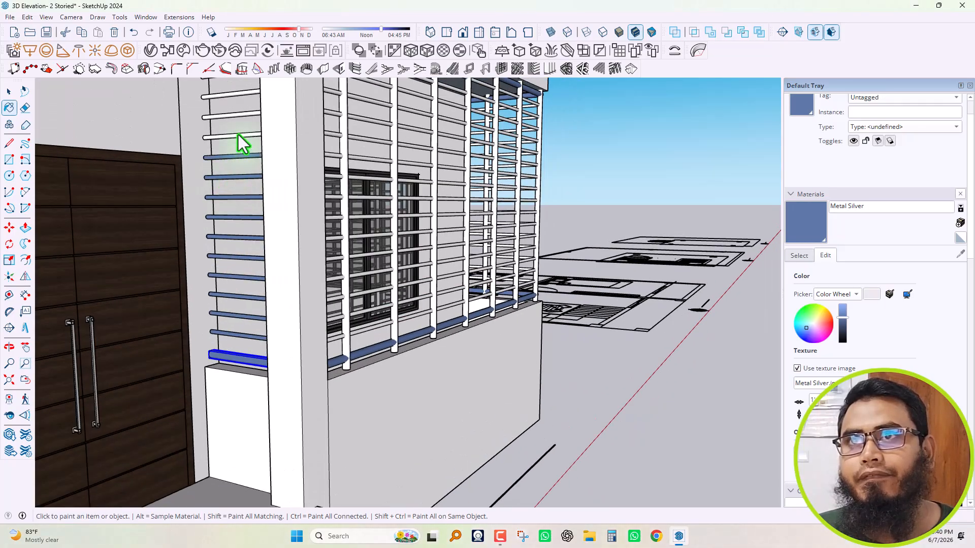
scroll(236, 155, down, 2)
scroll(237, 155, up, 2)
click(236, 158)
click(240, 139)
click(239, 121)
scroll(247, 157, down, 2)
scroll(242, 129, up, 1)
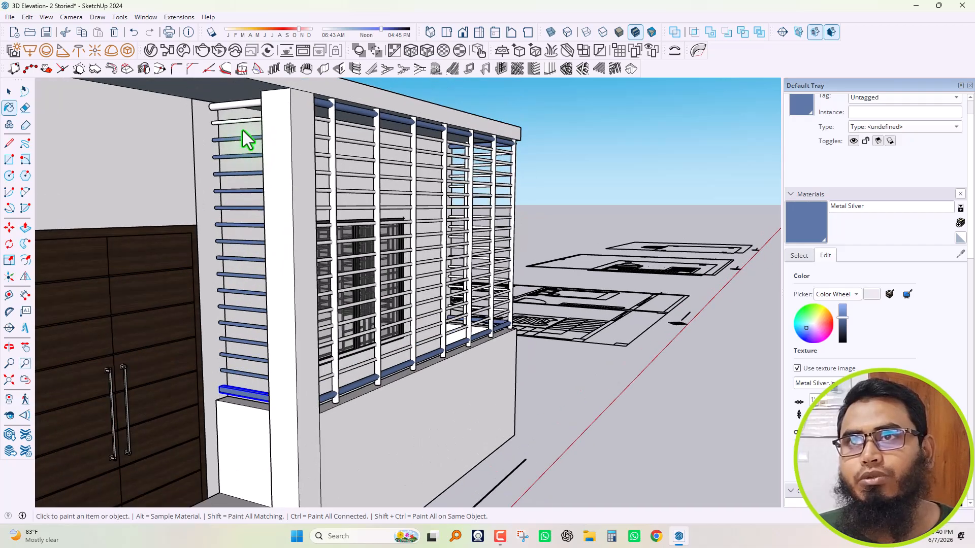
click(243, 106)
Paint the vertical posts of the front window grille, up to the corner post, with Metal Silver
middle_drag(241, 228, 333, 348)
scroll(294, 366, up, 4)
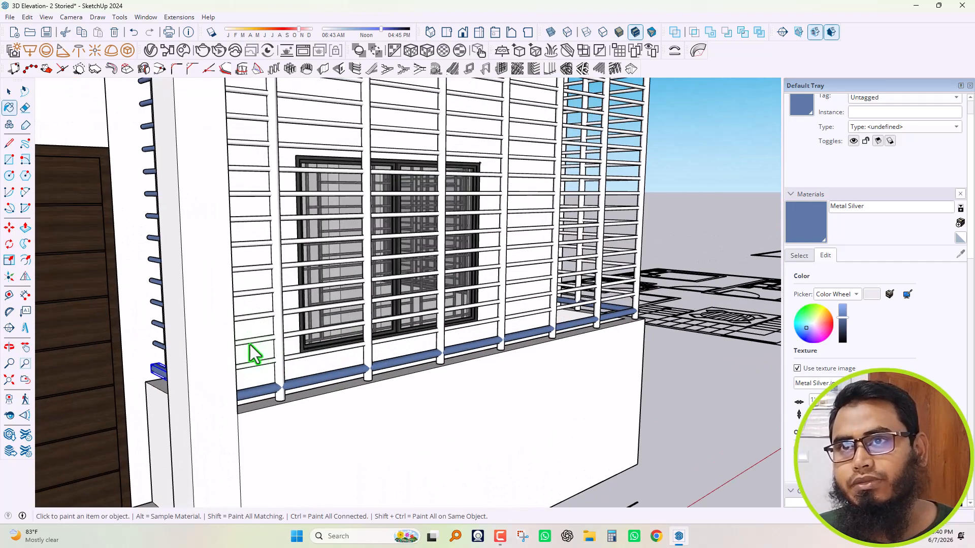
click(297, 391)
click(429, 376)
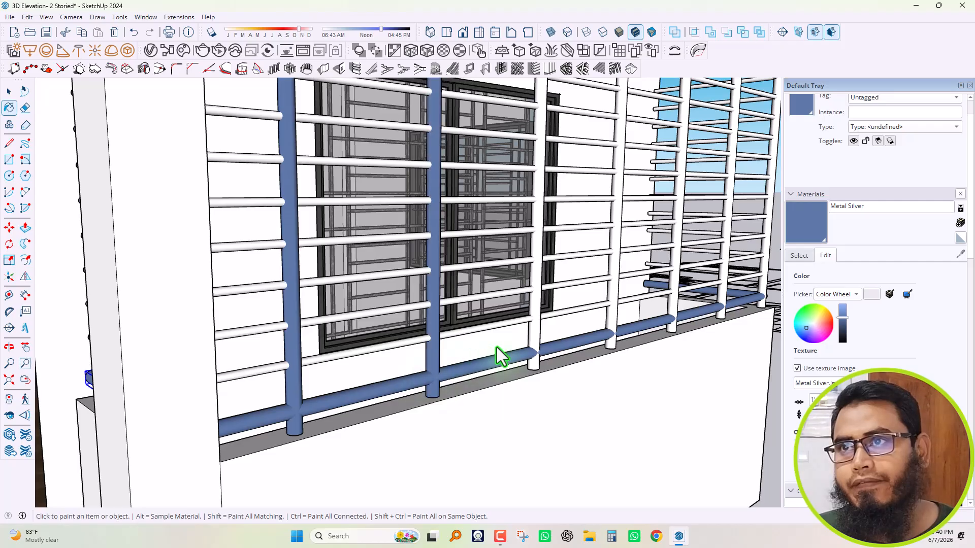
click(532, 346)
click(612, 325)
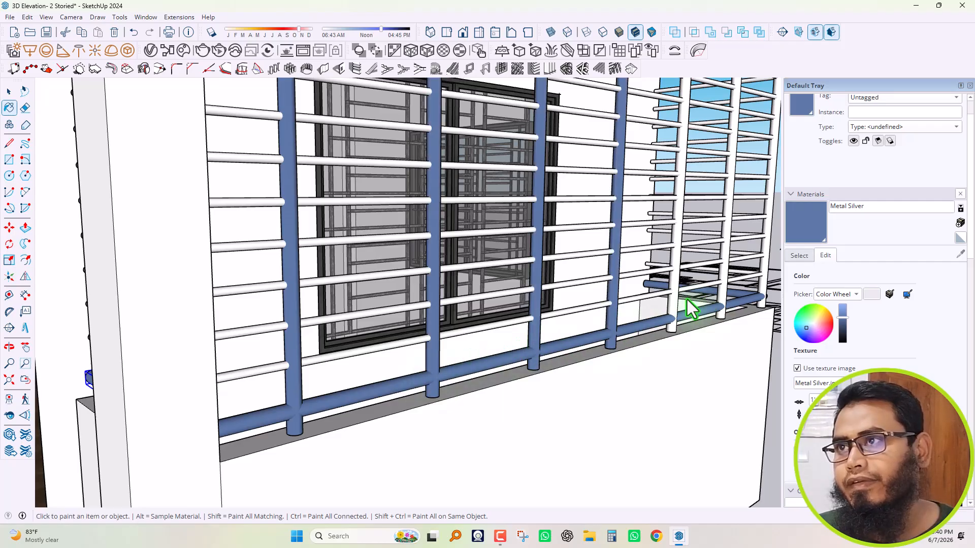
click(674, 311)
click(726, 300)
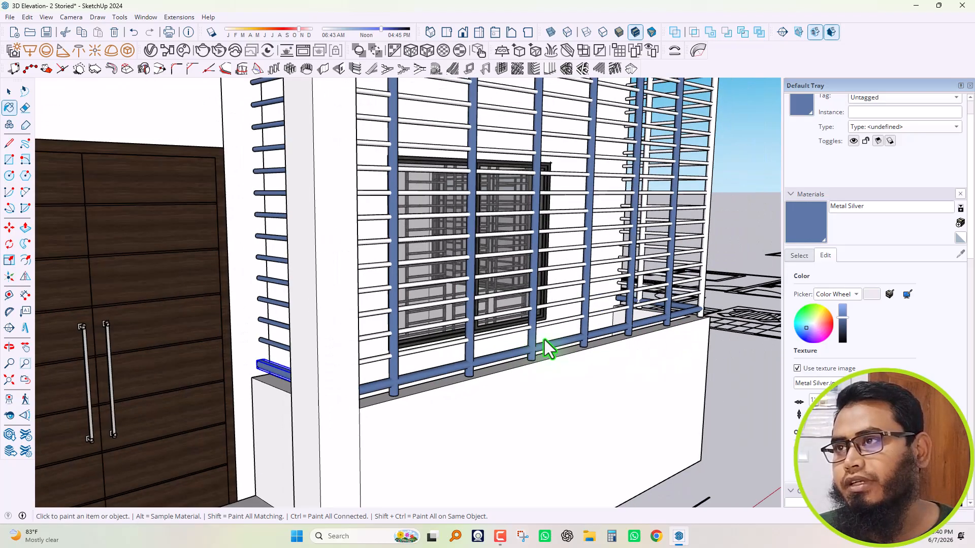
scroll(532, 344, down, 3)
scroll(712, 279, up, 5)
click(750, 286)
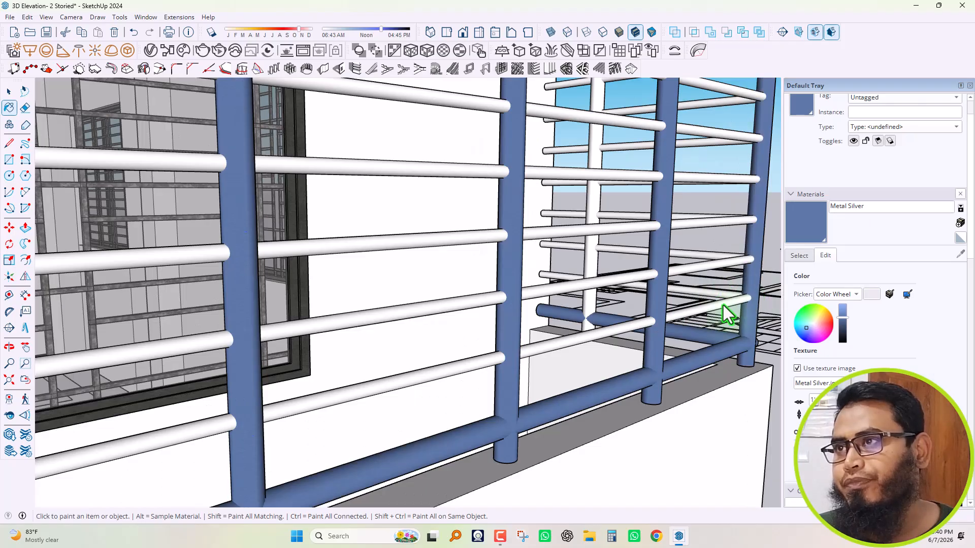
Paint the lowest thin horizontal bars of the front window grille with Metal Silver
click(723, 305)
click(710, 261)
click(701, 226)
scroll(496, 333, down, 2)
click(482, 218)
scroll(454, 294, down, 2)
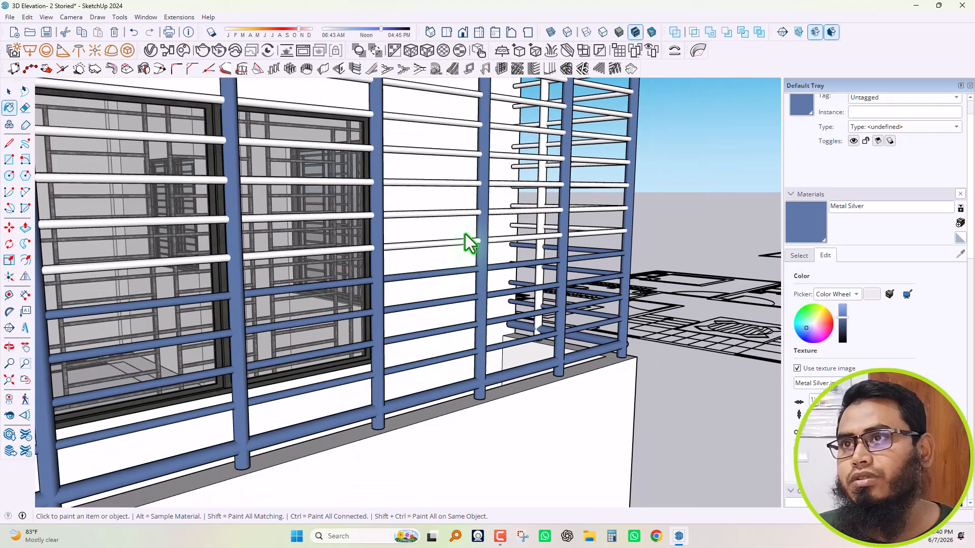
Paint the front grille's horizontal bars up to the window's top edge with Metal Silver
click(464, 242)
click(462, 213)
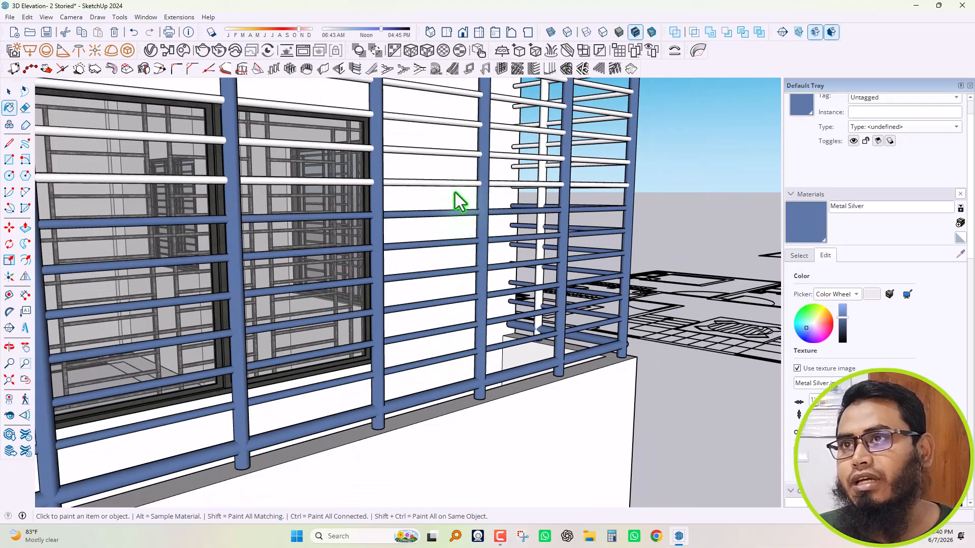
click(453, 184)
scroll(431, 193, down, 1)
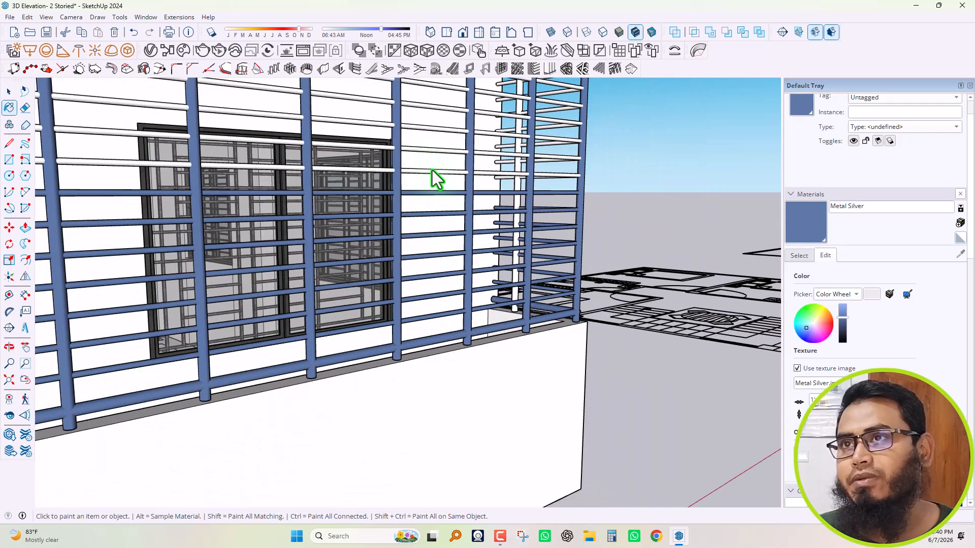
click(434, 173)
click(434, 151)
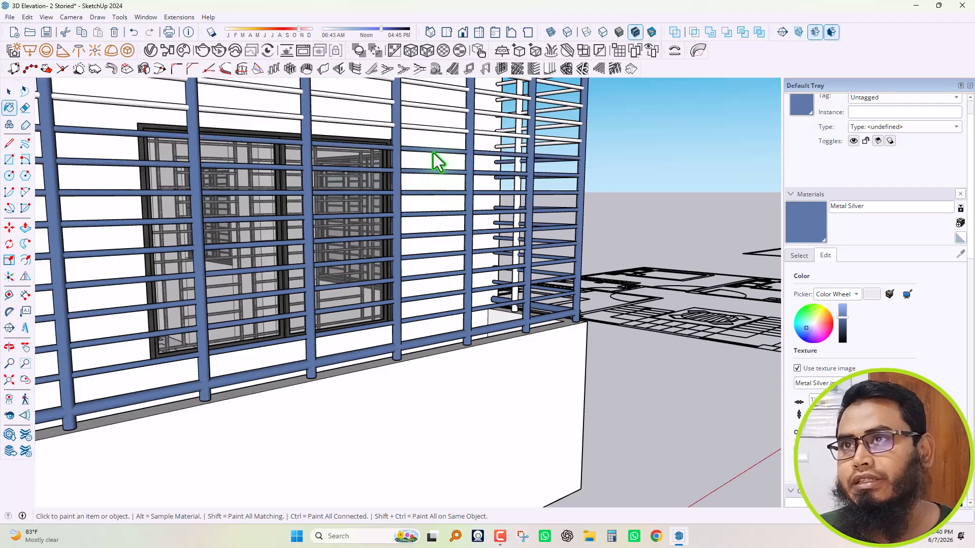
scroll(434, 224, down, 2)
scroll(435, 135, up, 3)
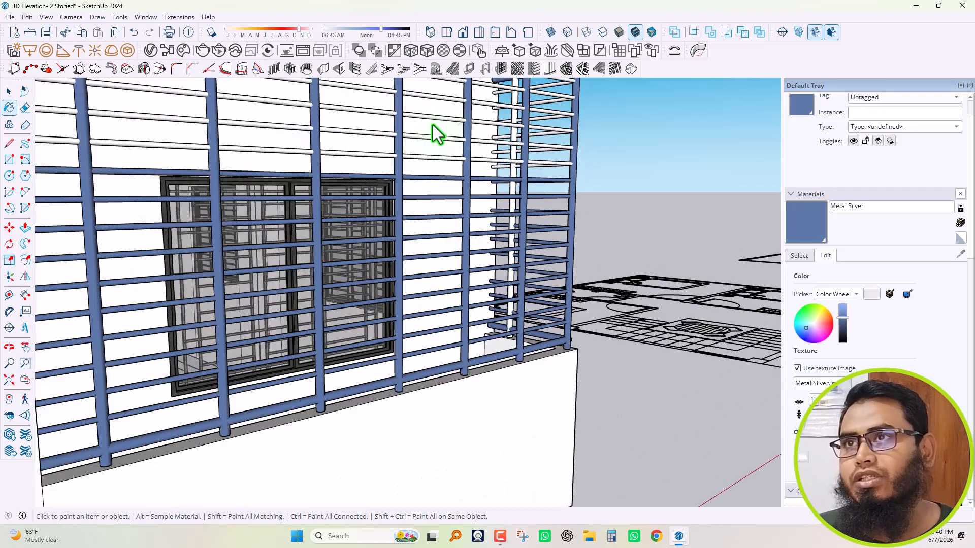
Paint the front grille's remaining horizontal bars between the window top and the roof slab with Metal Silver
click(440, 157)
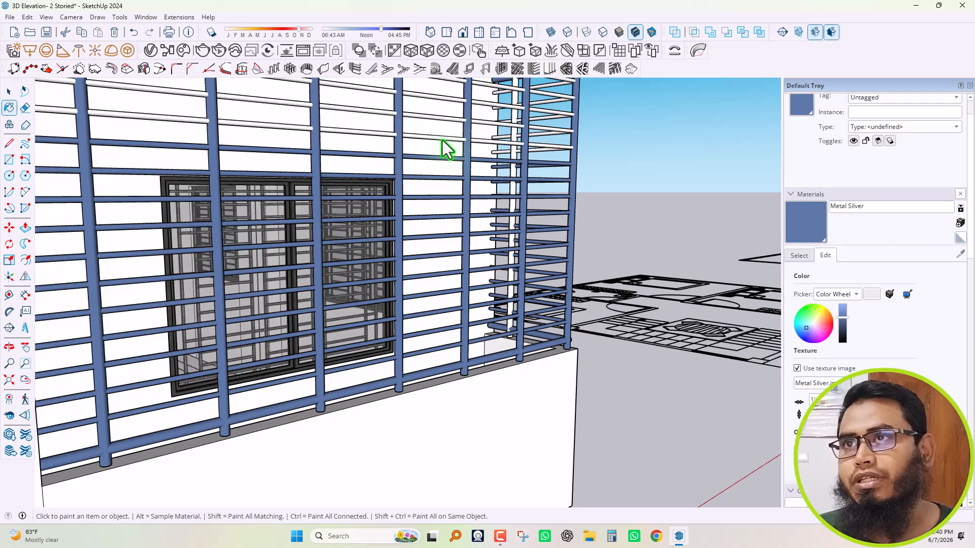
click(442, 141)
click(443, 121)
scroll(430, 167, down, 3)
scroll(413, 173, up, 2)
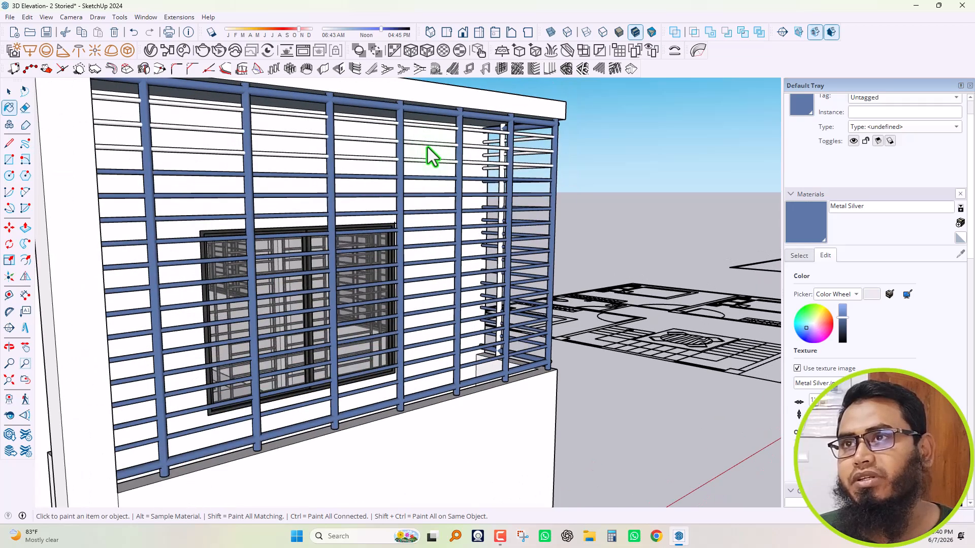
click(431, 160)
click(433, 146)
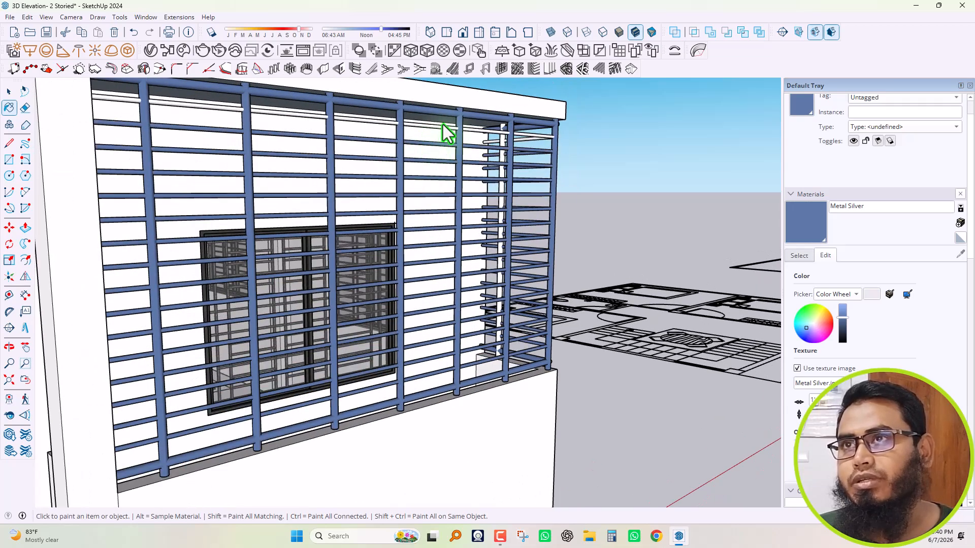
scroll(443, 125, up, 4)
click(443, 131)
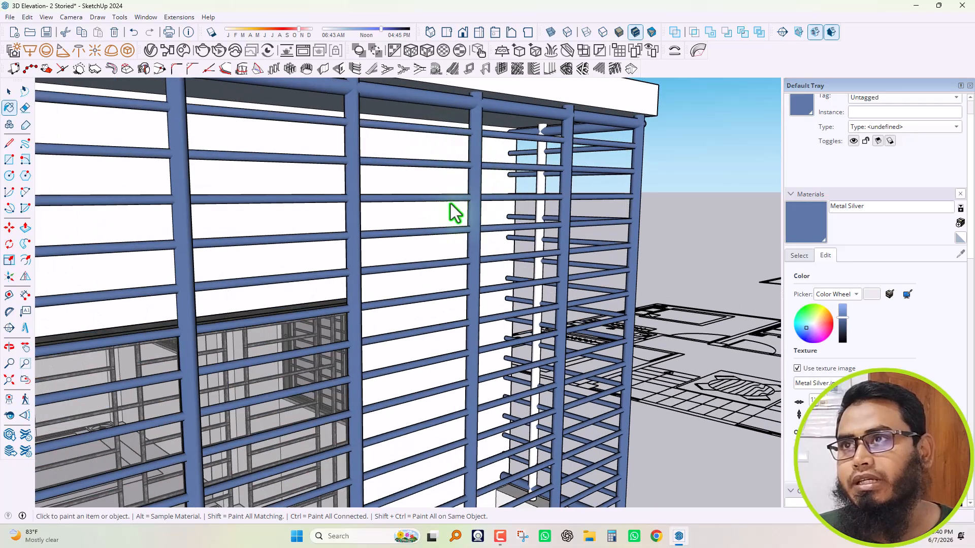
Paint the remaining white vertical post on the grille's return around the corner with Metal Silver and clear the selection
scroll(462, 211, down, 3)
mouse_move(394, 226)
middle_down()
mouse_move(498, 305)
mouse_move(158, 286)
middle_up()
scroll(157, 287, down, 3)
middle_drag(555, 327, 402, 348)
scroll(402, 348, up, 5)
scroll(344, 340, down, 2)
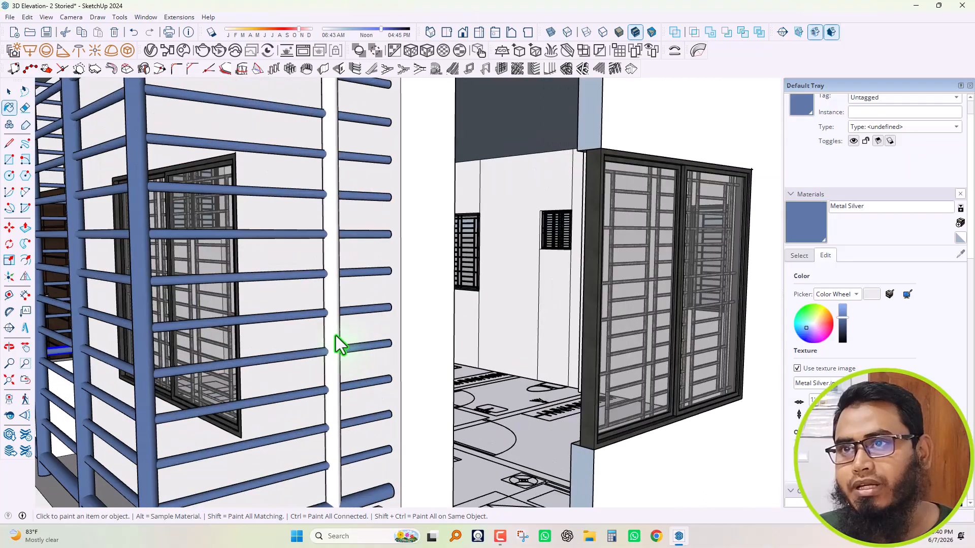
middle_drag(338, 337, 394, 336)
scroll(409, 303, down, 2)
scroll(409, 305, down, 4)
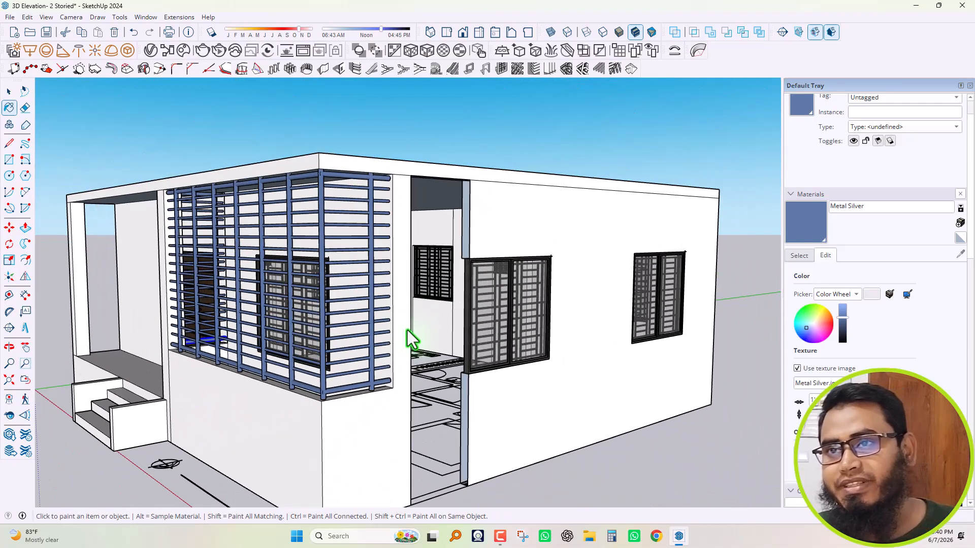
key(space)
scroll(497, 288, down, 3)
click(511, 440)
Examine the painted grilles beside the door, across the front and around the corner from several angles and distances
middle_drag(510, 440, 579, 463)
scroll(381, 298, up, 5)
scroll(401, 359, up, 2)
middle_drag(401, 359, 591, 374)
scroll(500, 328, up, 5)
scroll(497, 320, up, 3)
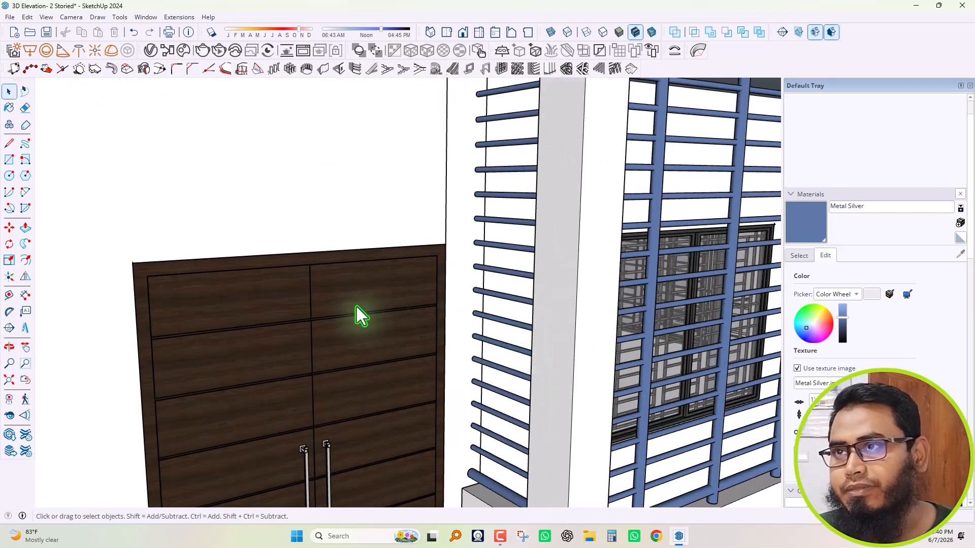
scroll(358, 306, down, 5)
middle_drag(404, 314, 273, 360)
mouse_move(516, 389)
middle_down()
mouse_move(330, 367)
mouse_move(519, 383)
middle_up()
scroll(563, 325, down, 4)
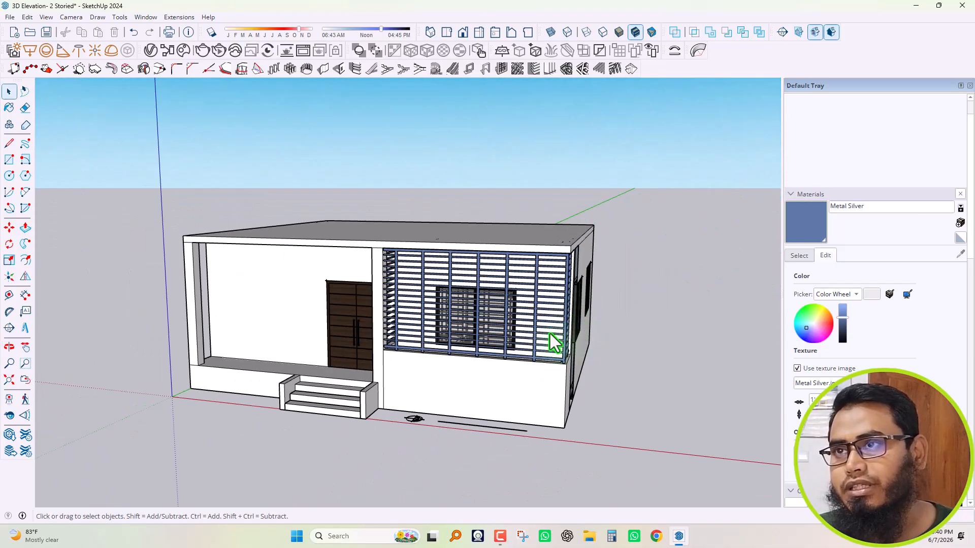
middle_drag(587, 386, 668, 374)
scroll(425, 282, up, 4)
scroll(629, 302, down, 6)
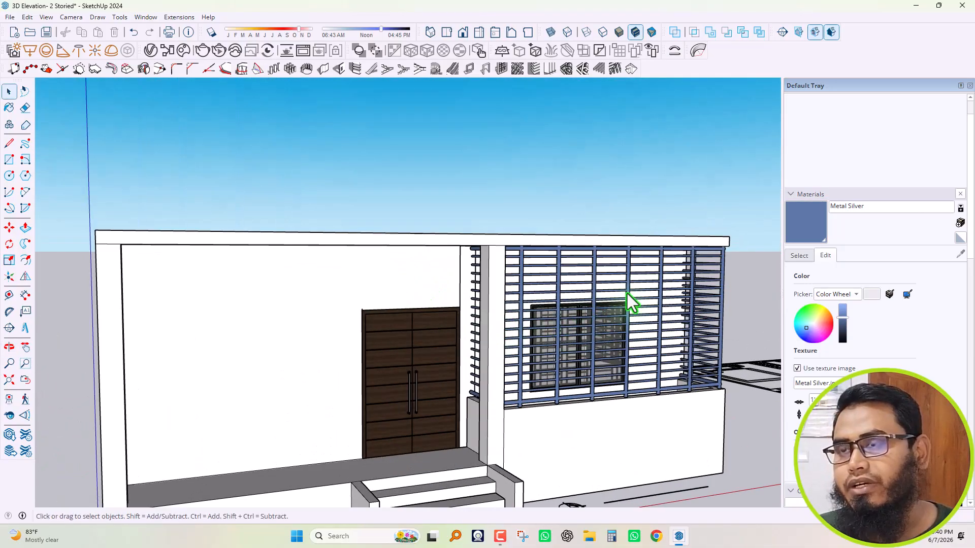
middle_drag(561, 337, 593, 327)
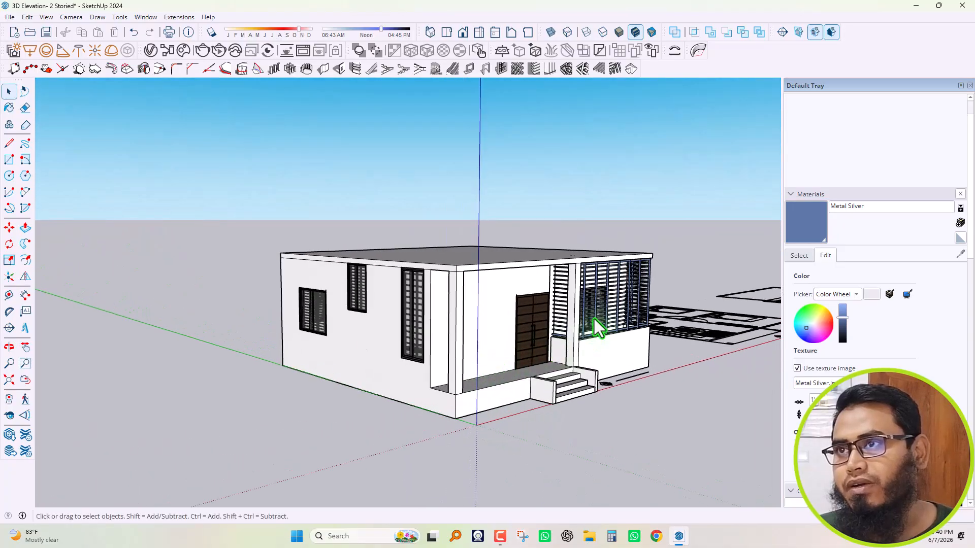
scroll(627, 307, up, 5)
middle_drag(577, 370, 394, 398)
scroll(427, 237, up, 3)
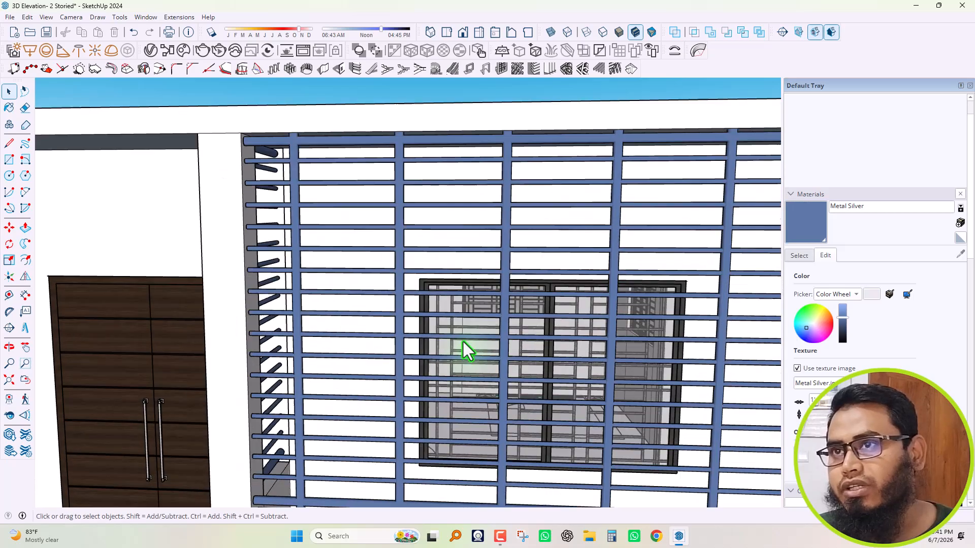
scroll(361, 310, down, 3)
middle_drag(415, 393, 594, 404)
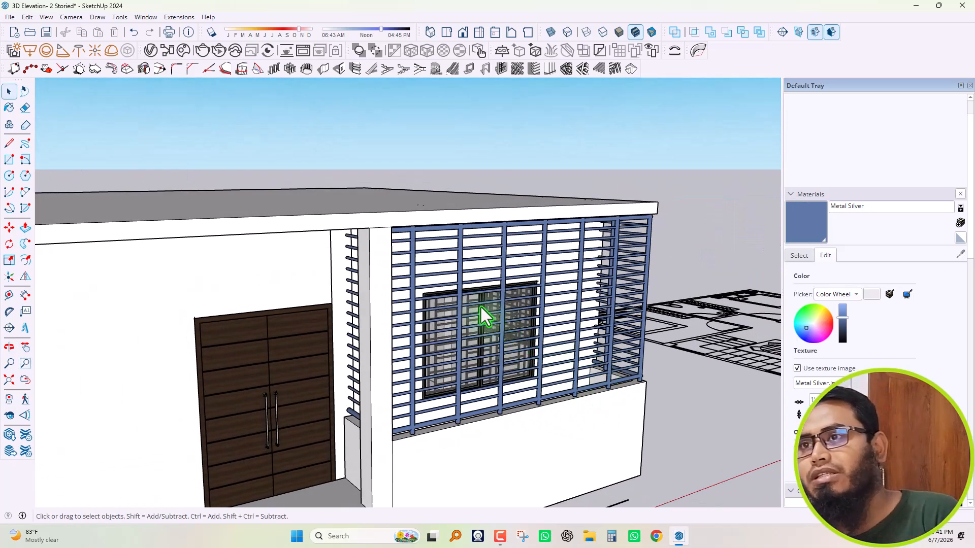
middle_drag(483, 309, 446, 291)
middle_drag(520, 371, 375, 348)
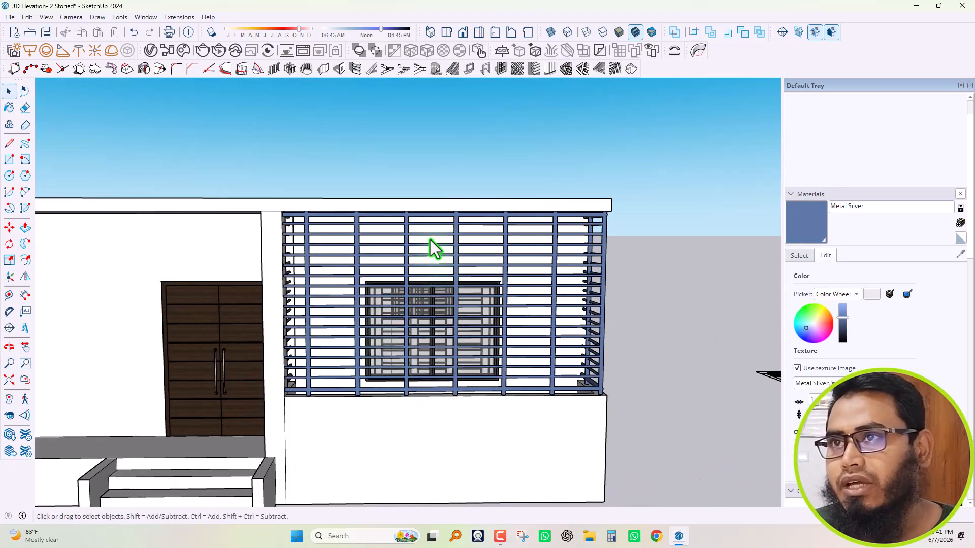
scroll(430, 241, up, 3)
scroll(437, 285, down, 6)
middle_drag(577, 359, 326, 348)
scroll(366, 331, up, 6)
scroll(332, 244, down, 5)
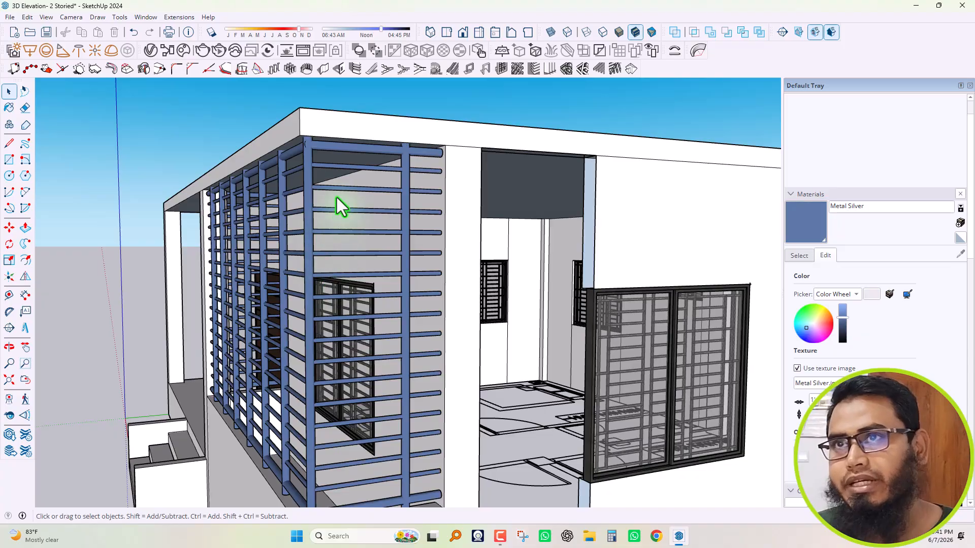
Draw a rectangle between opposite corners of the side wall gap's base, next to the corner grille, to close the gap
scroll(370, 203, down, 3)
middle_drag(376, 230, 239, 427)
scroll(393, 345, down, 4)
middle_drag(393, 344, 401, 484)
scroll(400, 385, up, 6)
scroll(406, 473, up, 5)
middle_drag(522, 437, 330, 470)
click(9, 161)
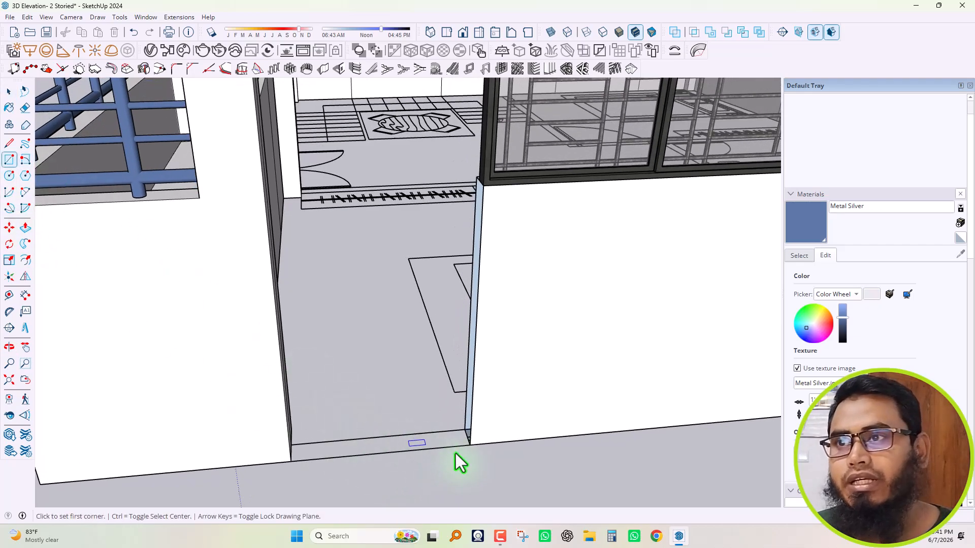
scroll(483, 433, up, 4)
click(472, 411)
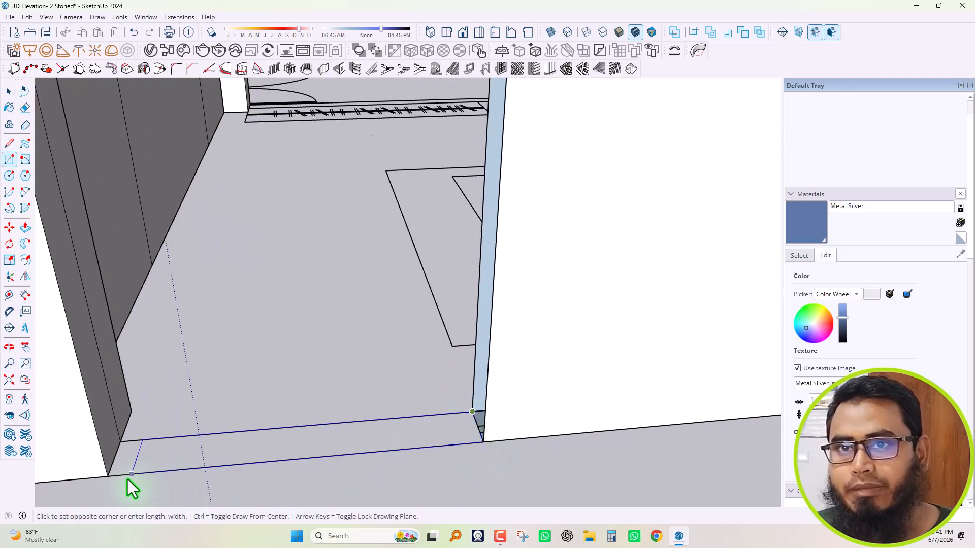
click(109, 477)
scroll(468, 371, down, 8)
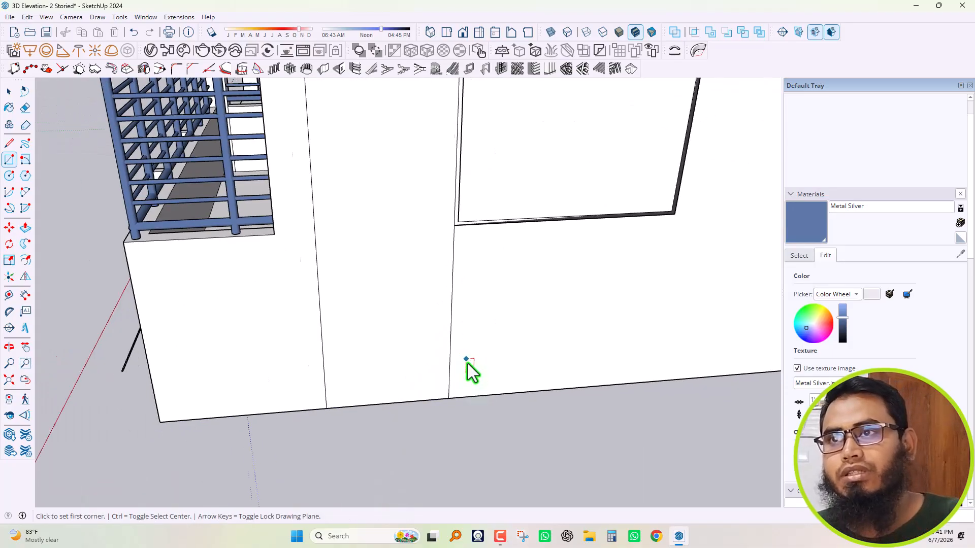
Erase the two vertical seam lines left on the side wall where the gap was closed
key(space)
mouse_move(476, 382)
middle_down()
mouse_move(491, 422)
mouse_move(474, 363)
middle_up()
scroll(475, 364, up, 5)
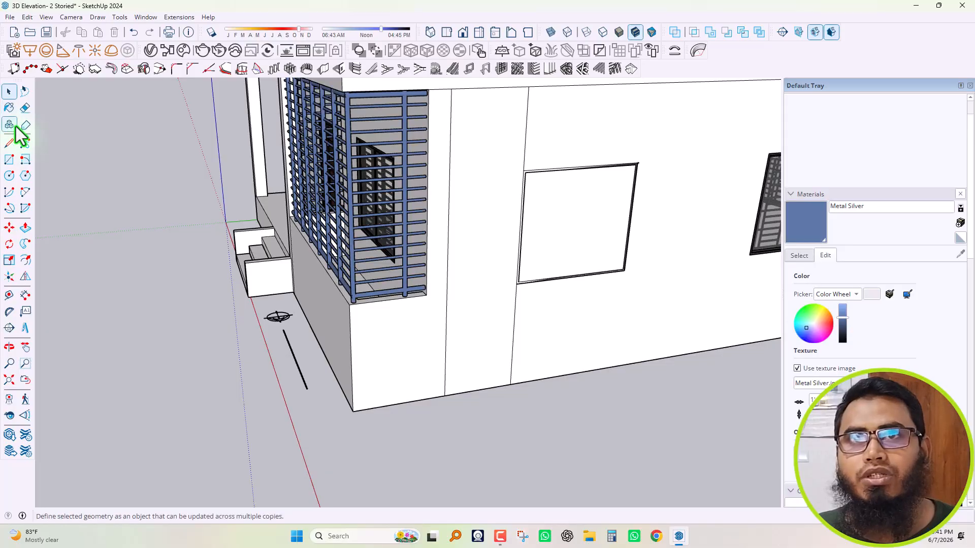
click(25, 108)
scroll(470, 360, up, 3)
click(438, 350)
middle_drag(437, 367, 509, 346)
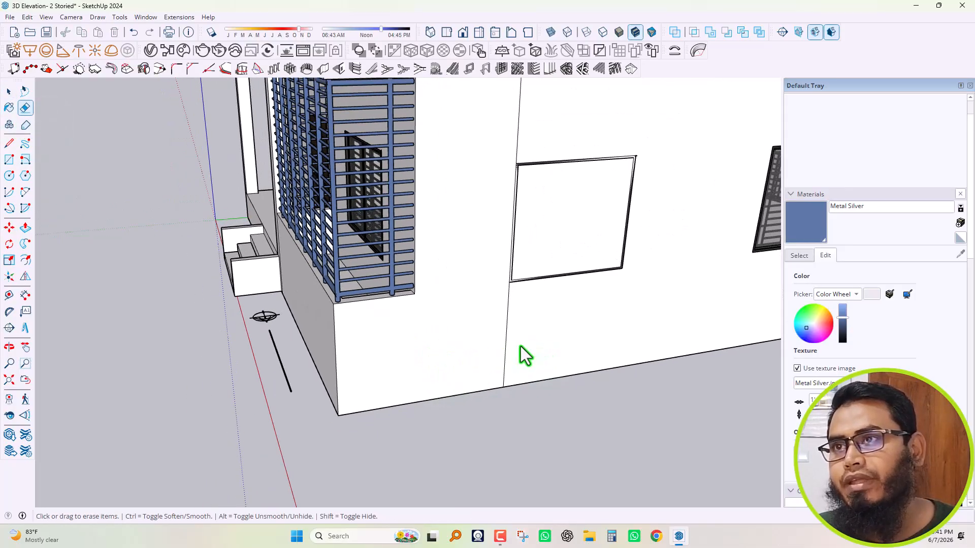
scroll(442, 370, down, 3)
scroll(497, 211, up, 2)
click(475, 210)
key(space)
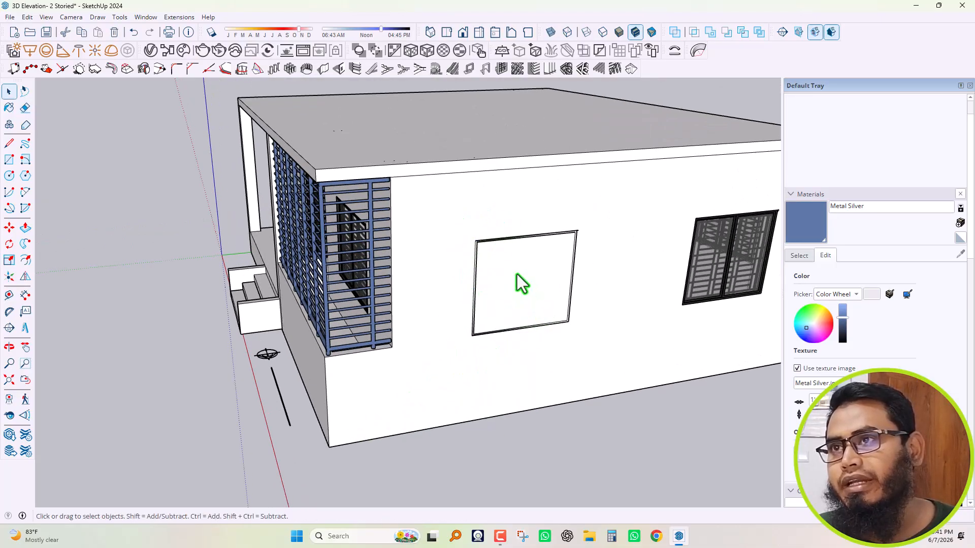
Undo the side wall closure that covers the window, reopening the gap beside the corner grille
click(518, 277)
middle_drag(534, 406, 461, 223)
triple_click(461, 224)
click(518, 427)
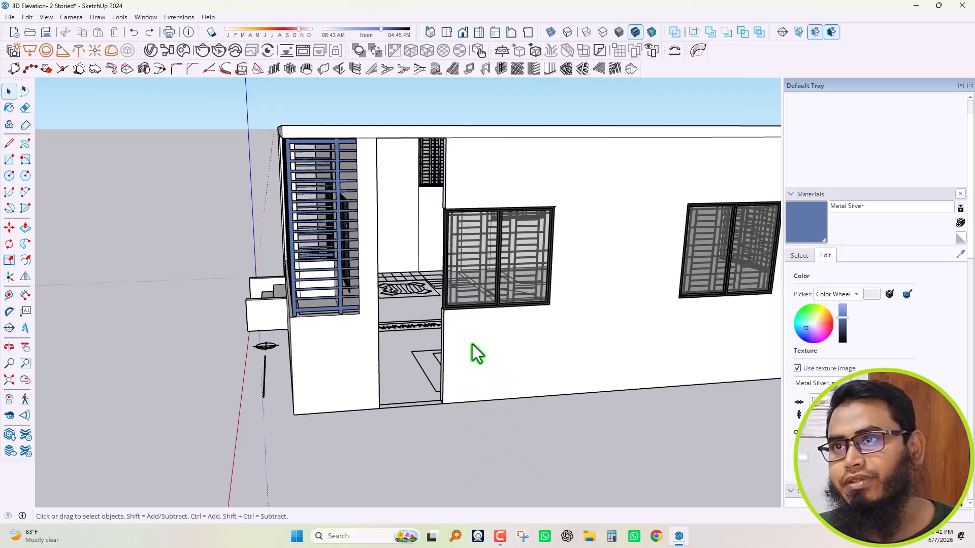
click(486, 335)
mouse_move(490, 433)
middle_down()
mouse_move(546, 458)
mouse_move(480, 419)
middle_up()
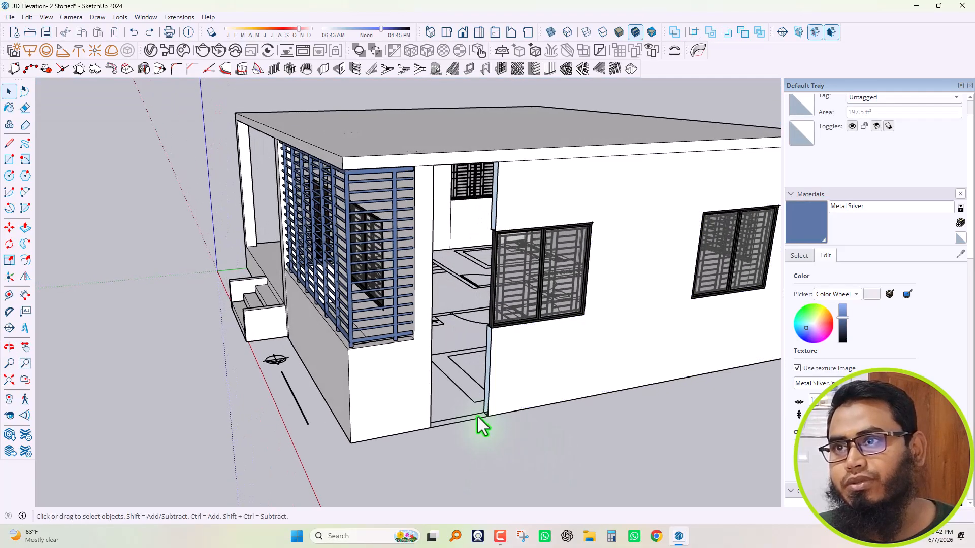
Draw a line between the top corners of the lower wall end, just under the window frame
scroll(481, 412, up, 6)
scroll(548, 464, down, 3)
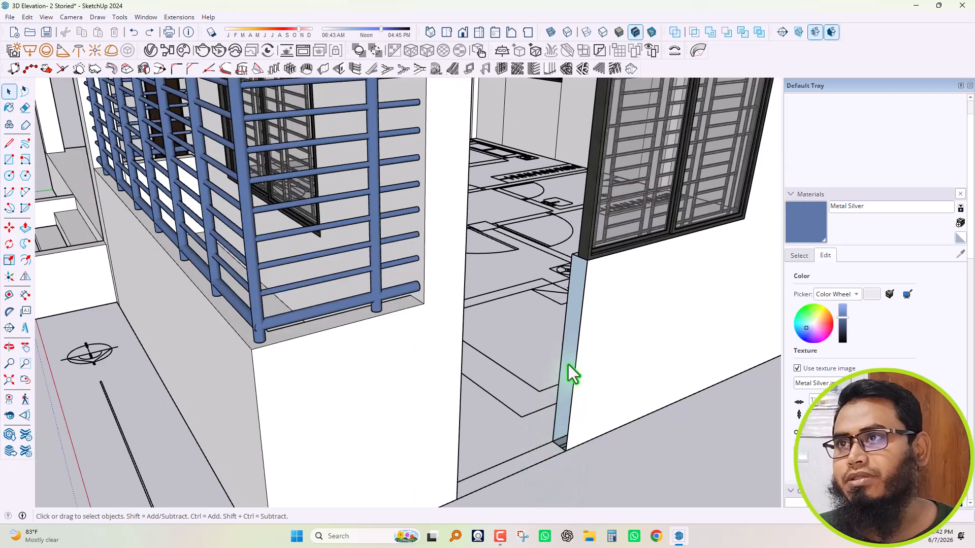
scroll(601, 264, up, 5)
key(l)
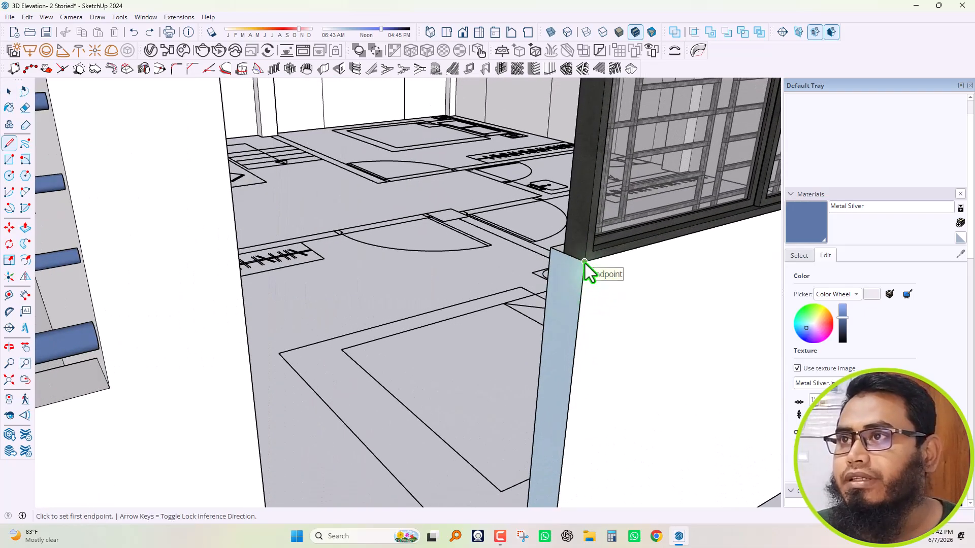
click(585, 264)
click(552, 248)
Try a vertical line from the lower wall corner past the window to the roof's underside, and undo it
scroll(545, 265, down, 3)
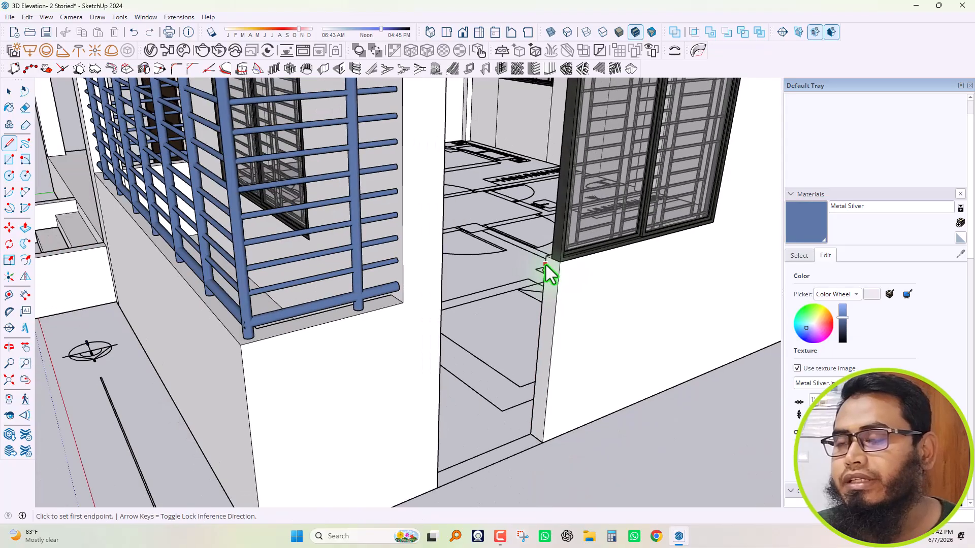
scroll(545, 265, down, 2)
scroll(536, 242, up, 6)
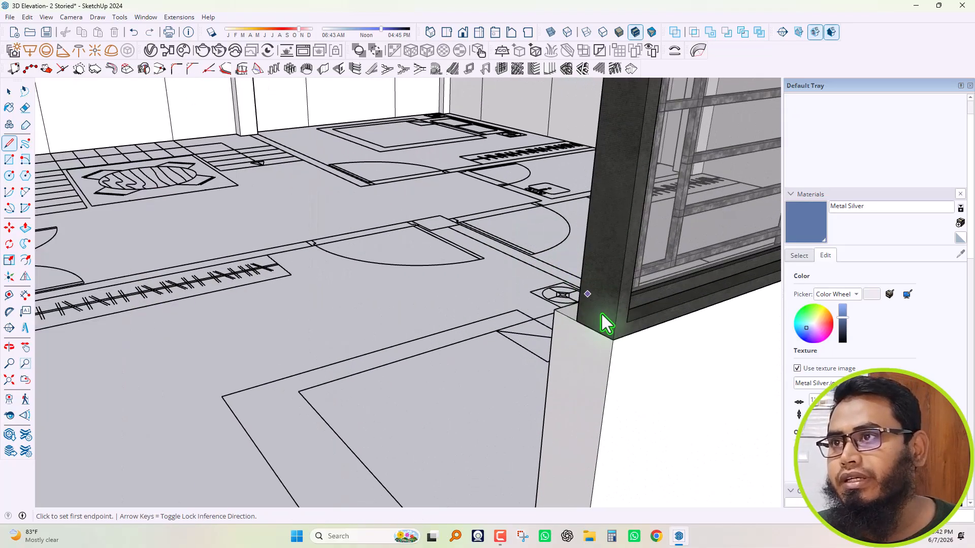
click(612, 341)
scroll(611, 343, down, 5)
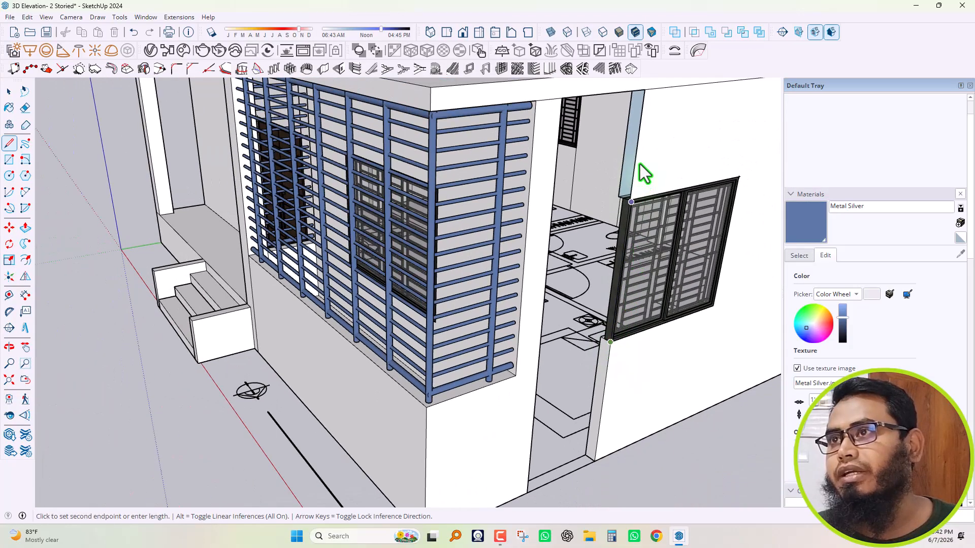
click(644, 90)
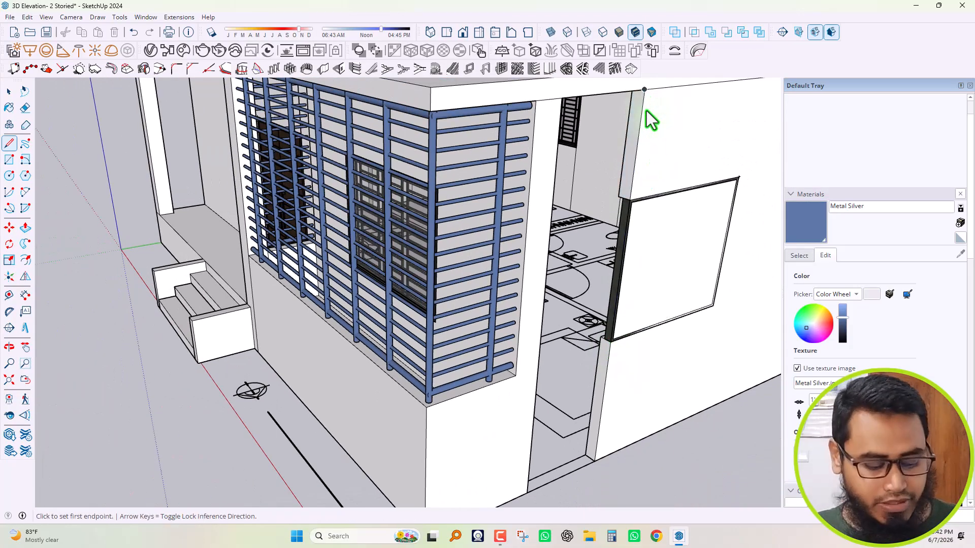
key(ctrl+z)
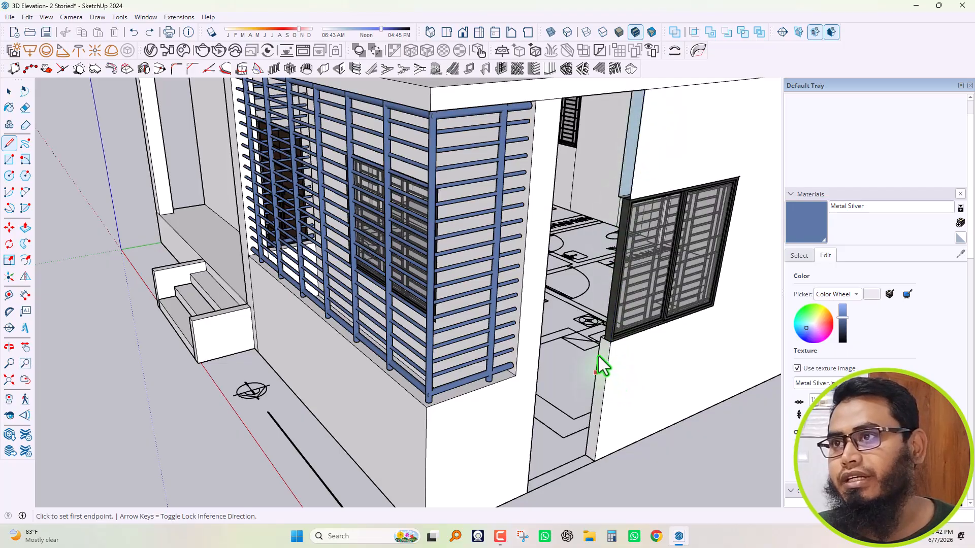
Draw a line across the bottom of the upper wall end, at the window frame's top corner
scroll(604, 355, up, 5)
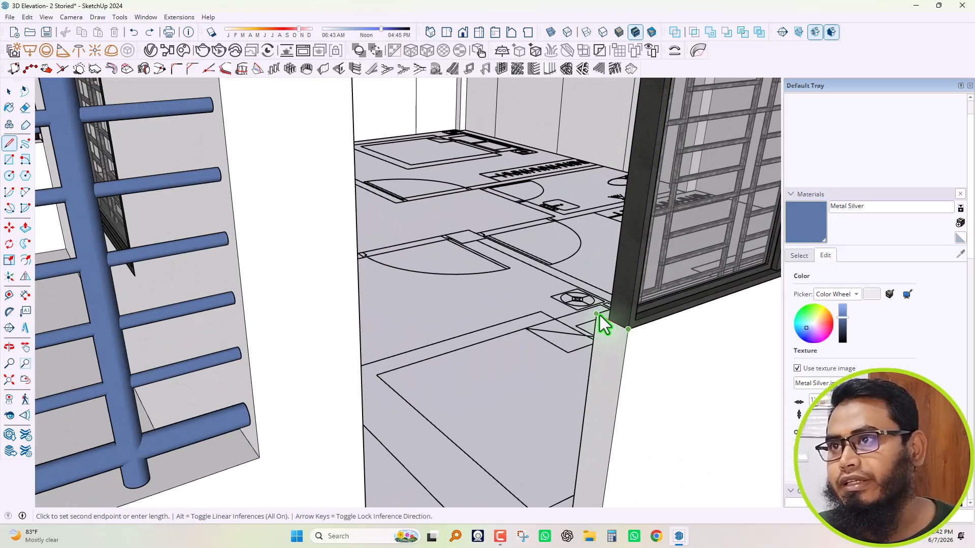
scroll(588, 329, down, 1)
scroll(587, 327, down, 4)
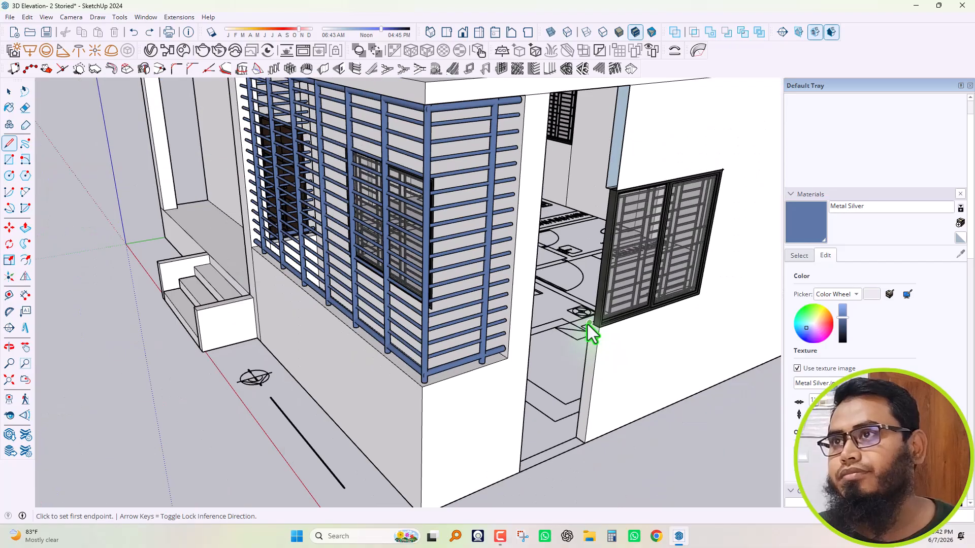
scroll(610, 204, up, 4)
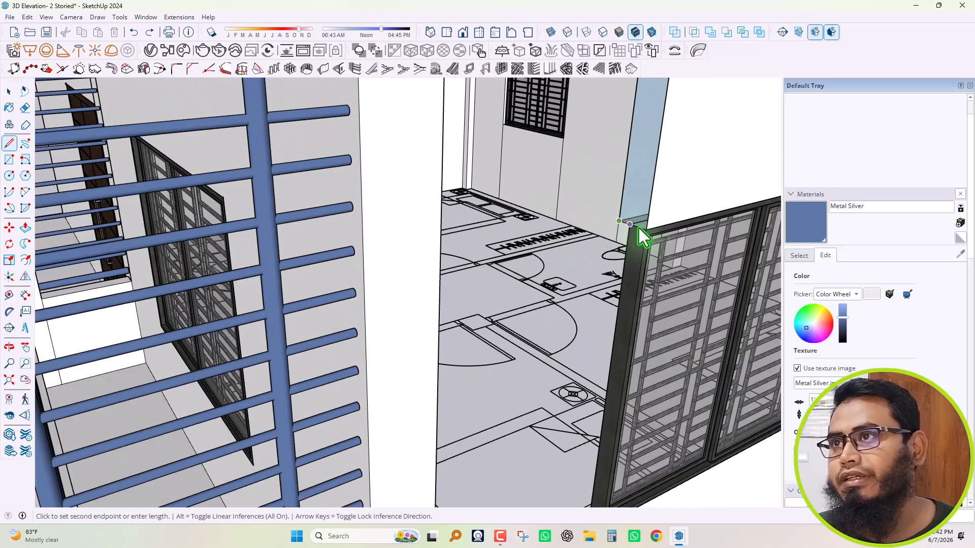
scroll(574, 278, down, 6)
key(space)
Push/Pull the wall end above the window across the gap to the wall edge beside the corner grille
middle_drag(574, 276, 485, 211)
scroll(485, 213, up, 3)
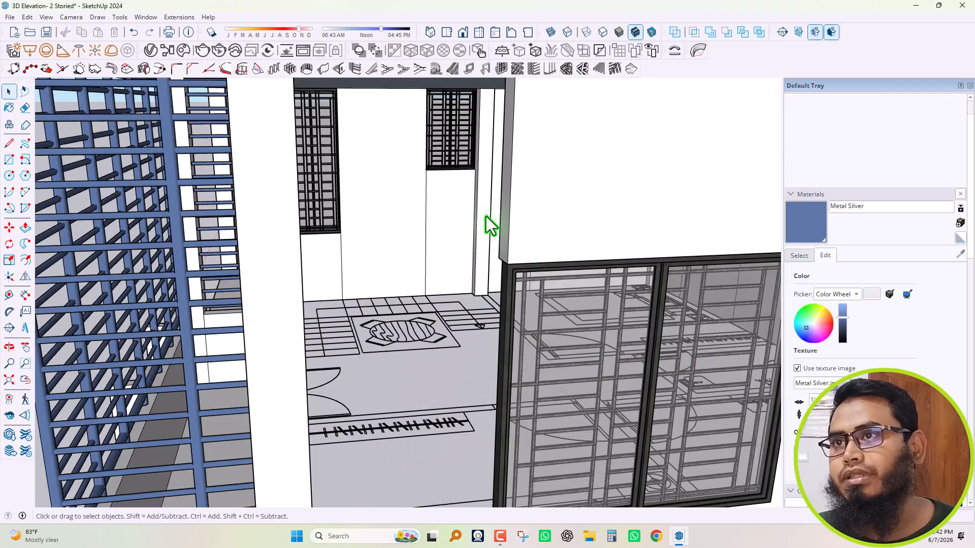
key(p)
middle_drag(522, 244, 533, 220)
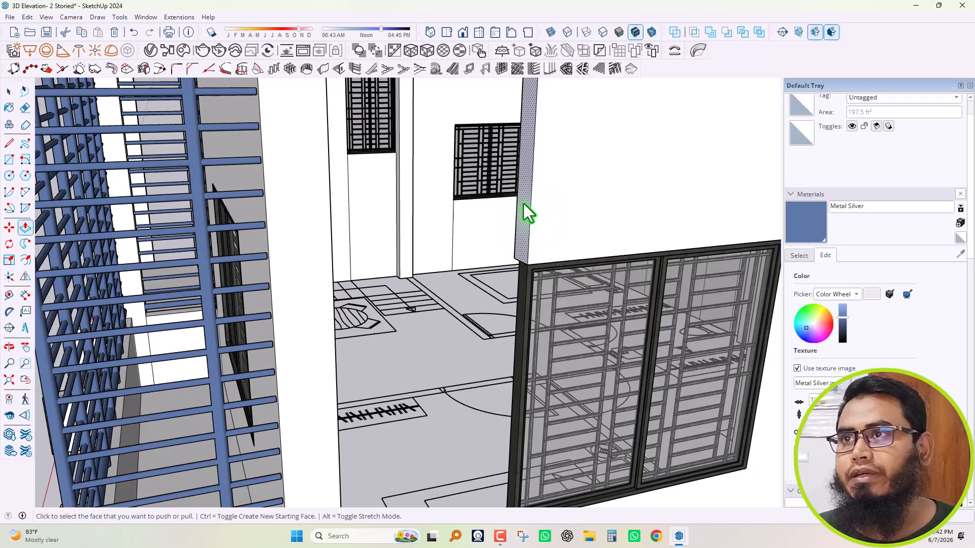
click(524, 205)
click(330, 207)
middle_drag(330, 207, 369, 212)
key(space)
Try to Push/Pull the lower wall end below window height across the gap to the grille wall, and undo it
middle_drag(494, 446, 483, 412)
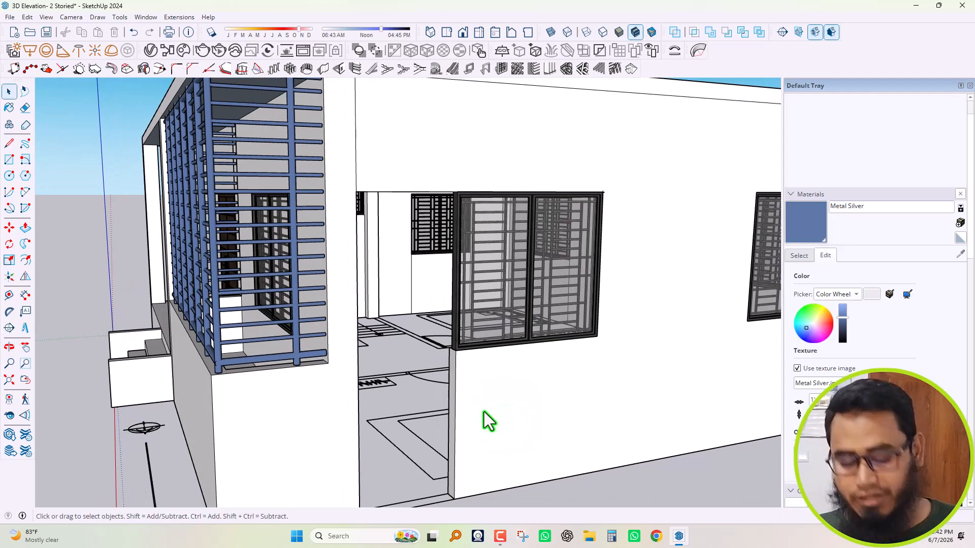
key(p)
scroll(455, 395, up, 3)
click(459, 394)
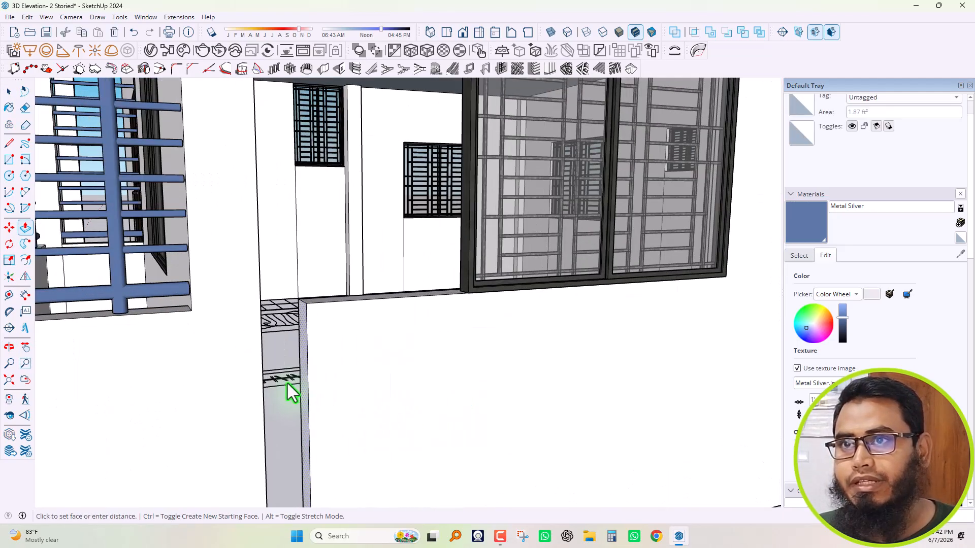
click(259, 379)
scroll(199, 375, down, 1)
scroll(218, 381, down, 4)
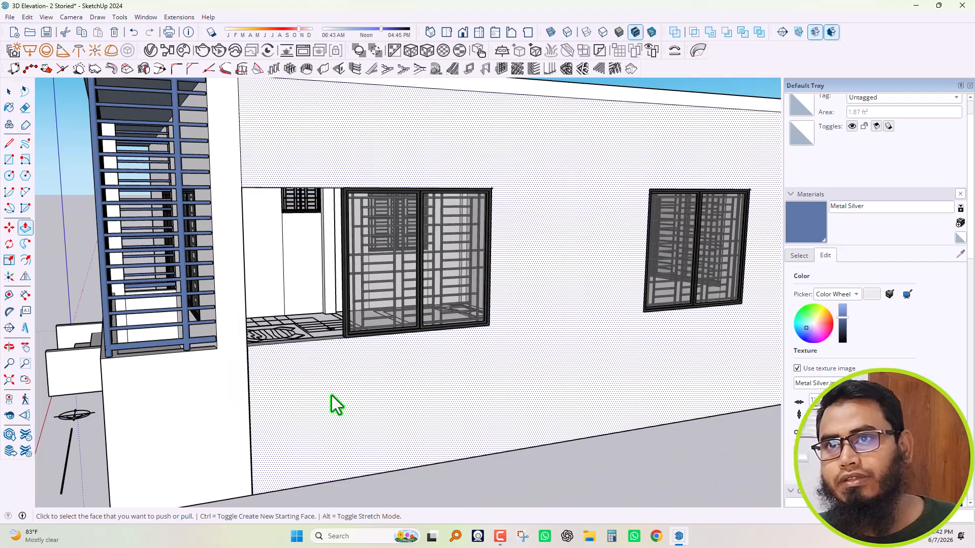
key(space)
scroll(260, 386, up, 4)
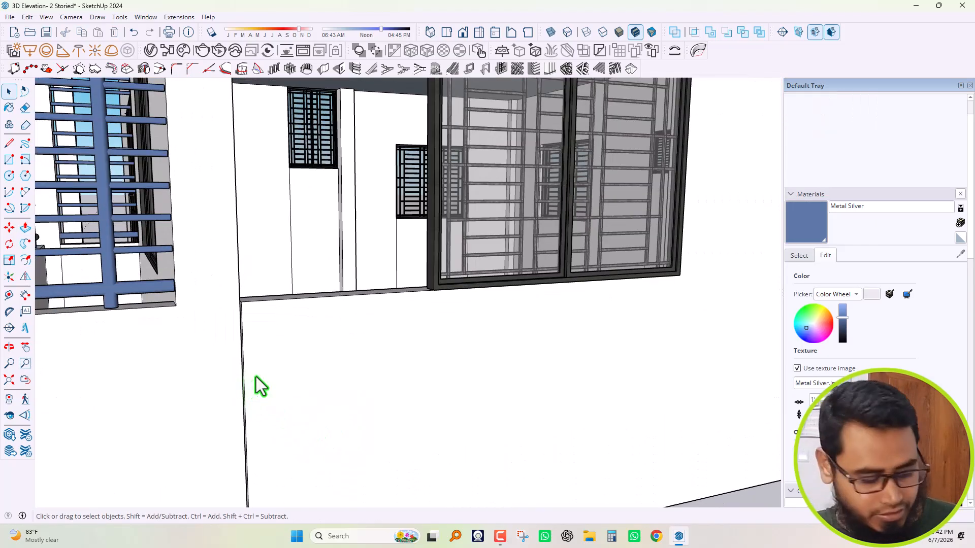
middle_drag(475, 336, 577, 395)
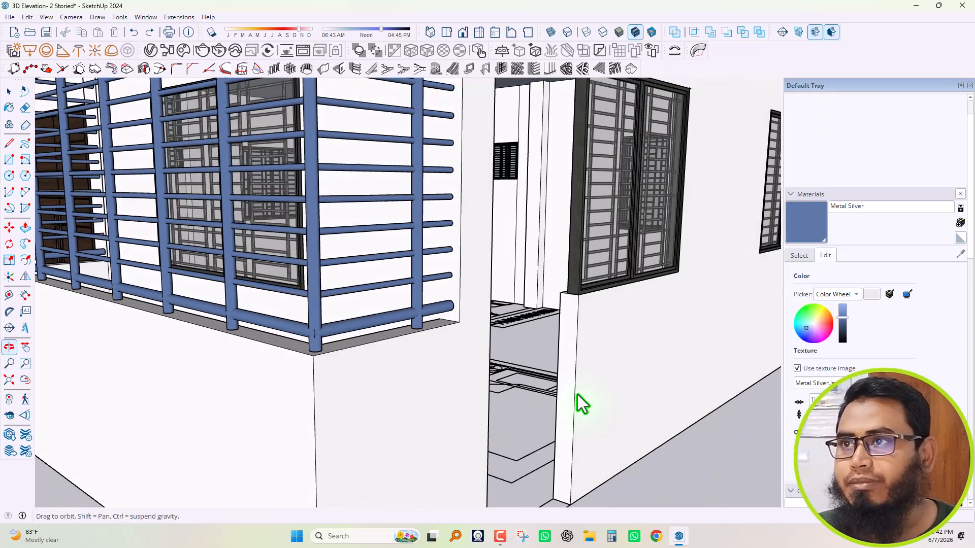
Push/Pull the lower wall end flush against the wall edge beside the corner grille
key(p)
click(567, 375)
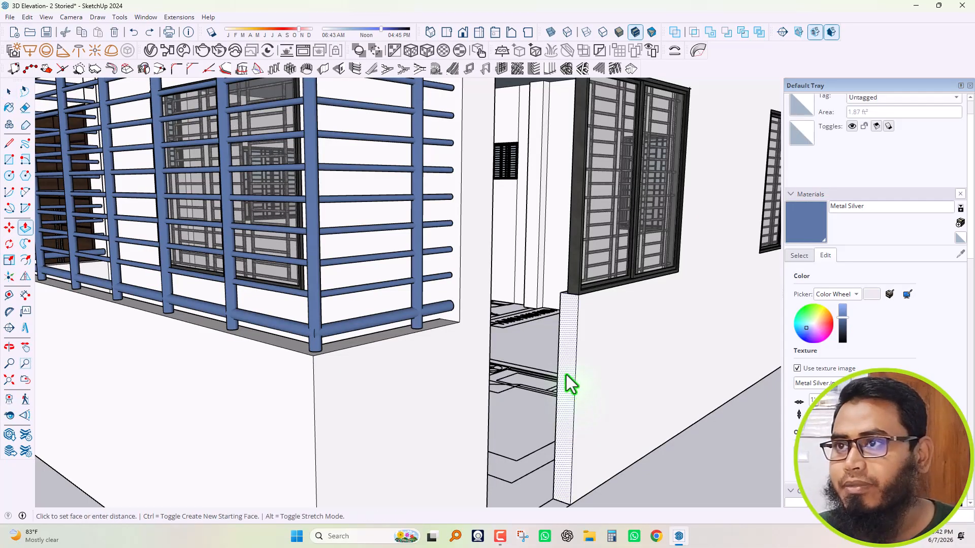
middle_drag(479, 377, 303, 347)
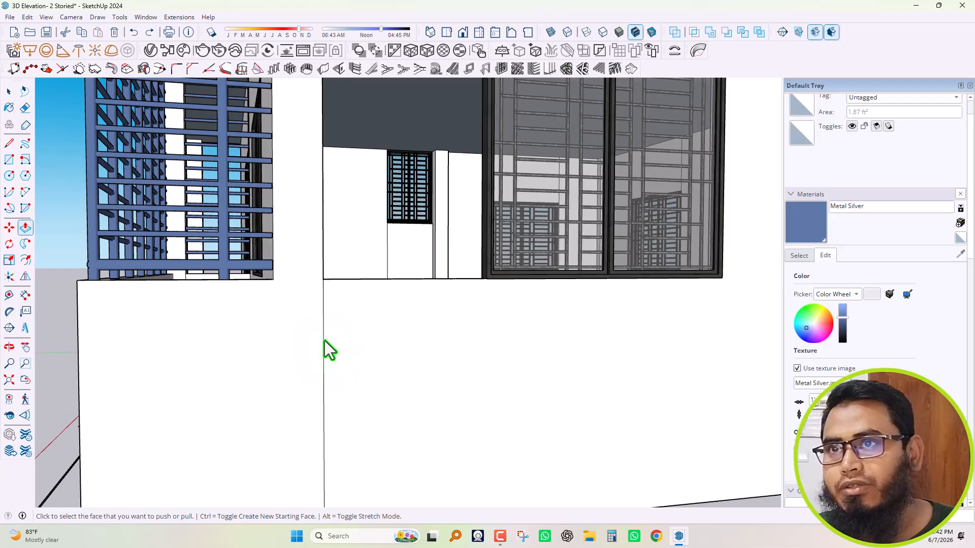
Push/Pull the grille wall's inner side face between the upper and lower wall sections up to the window frame
middle_drag(448, 343, 246, 369)
key(space)
scroll(229, 350, up, 3)
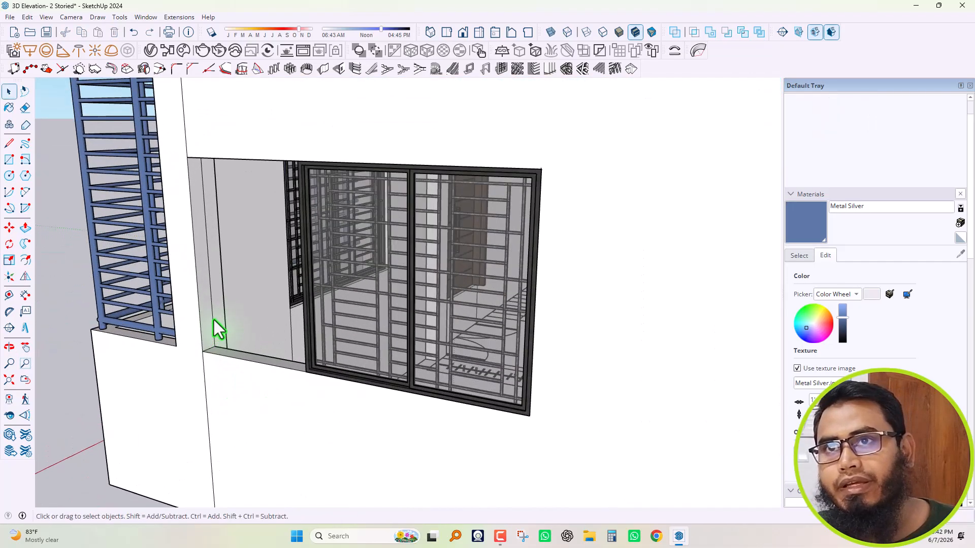
click(207, 322)
key(p)
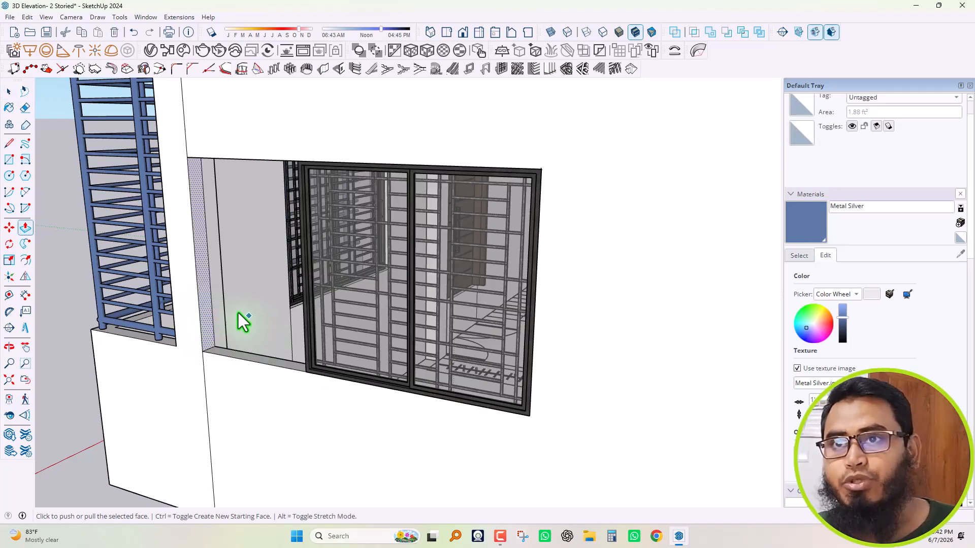
click(207, 302)
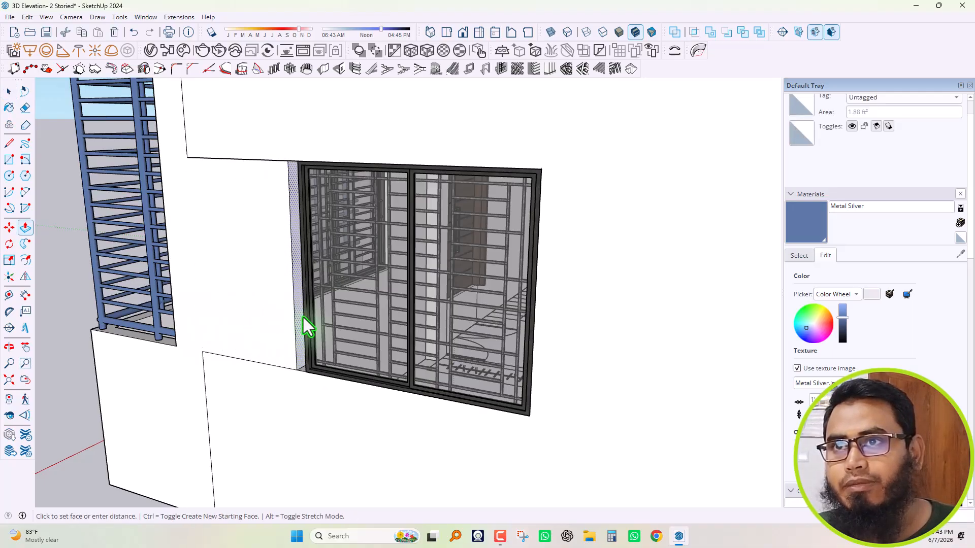
middle_drag(310, 320, 571, 330)
scroll(559, 330, up, 3)
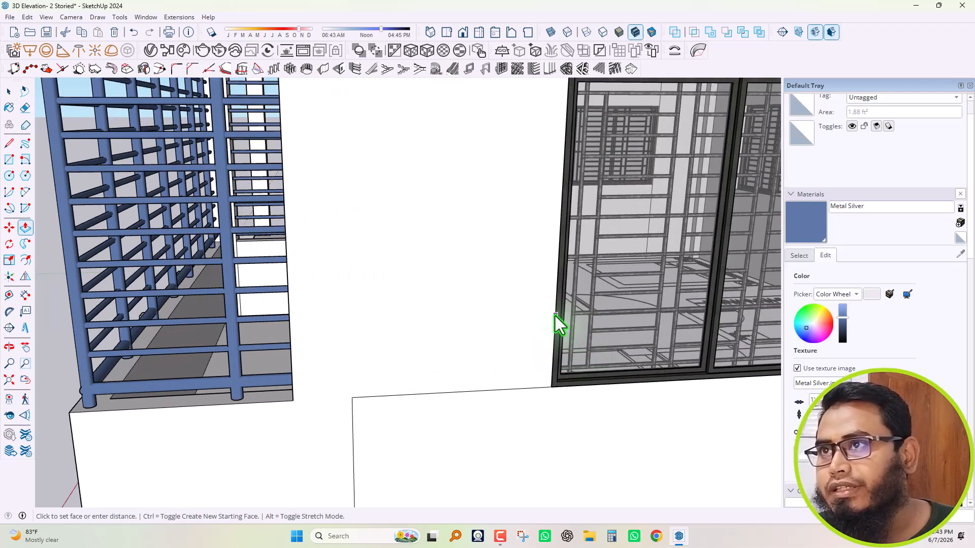
click(555, 315)
scroll(440, 346, down, 5)
key(space)
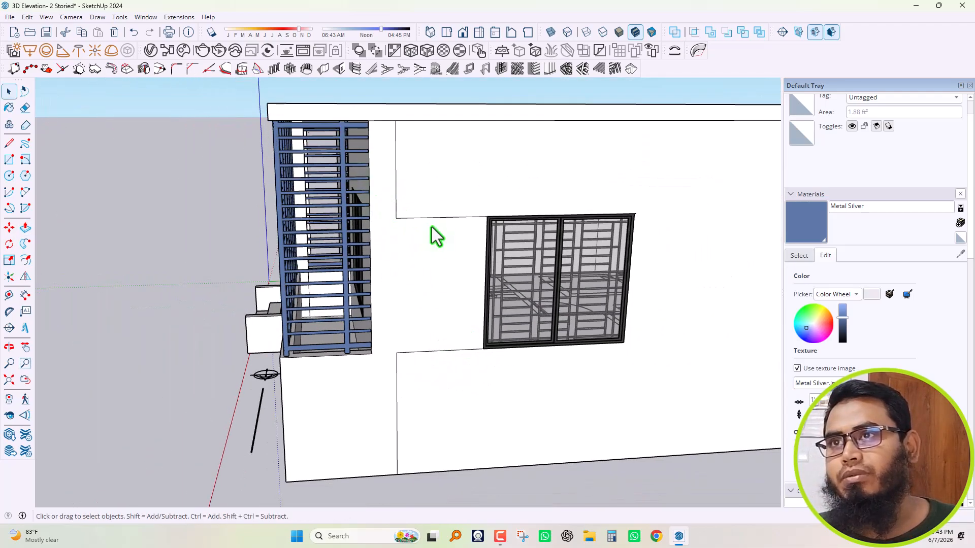
Erase the horizontal and vertical seam lines left on the side wall between the corner grille and the window
click(27, 110)
scroll(475, 217, up, 3)
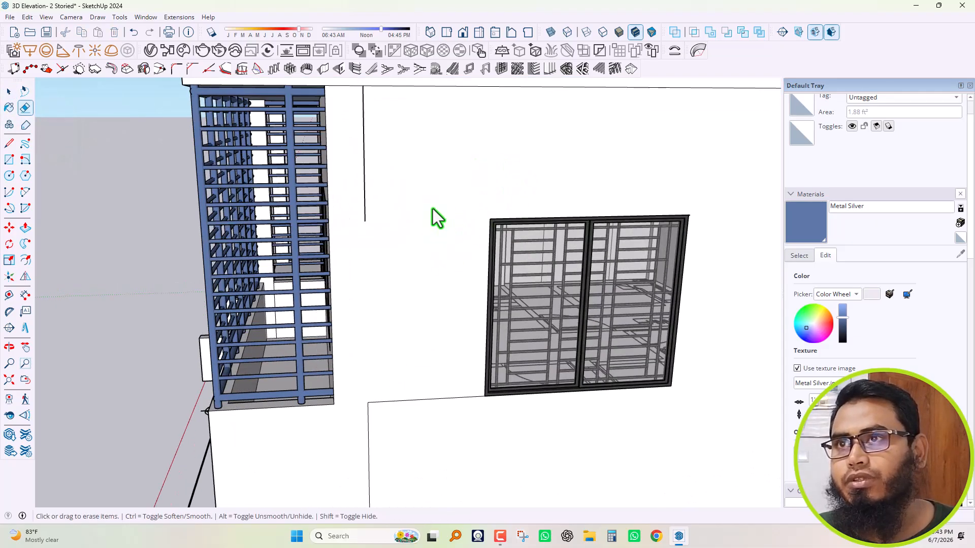
click(364, 178)
click(368, 430)
scroll(422, 350, down, 3)
scroll(438, 345, down, 2)
key(space)
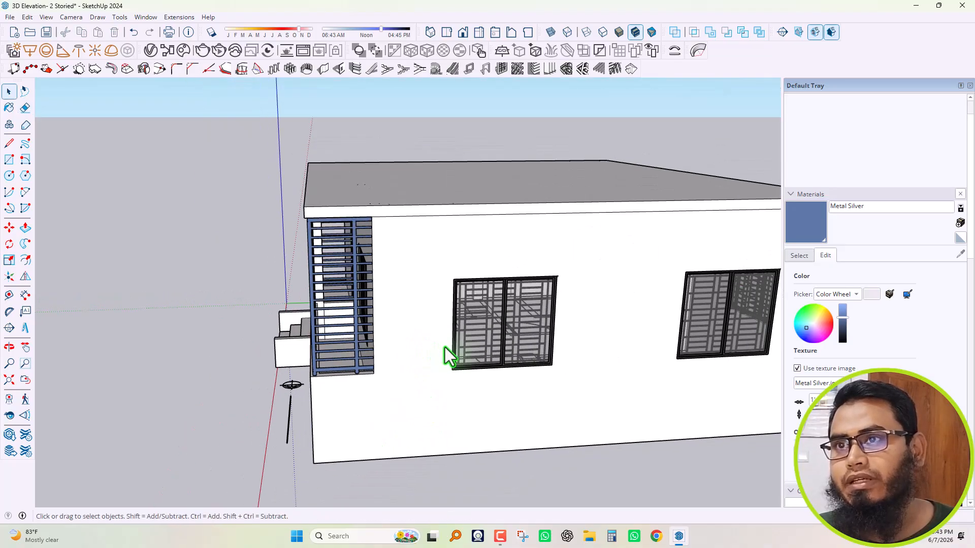
Examine the closed side wall, the corner grille and the front wall beside the entrance door from several angles
middle_drag(358, 413, 449, 397)
scroll(450, 397, down, 4)
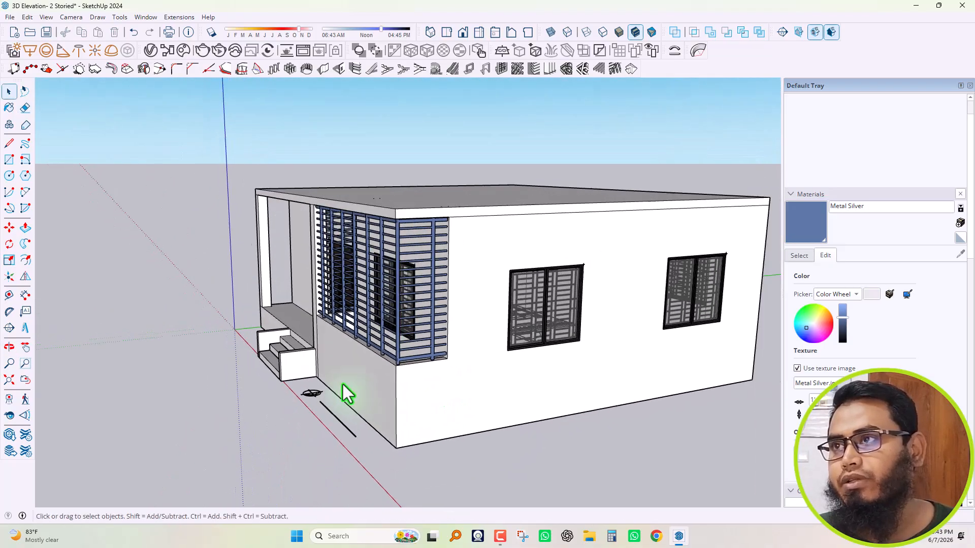
middle_drag(549, 391, 488, 337)
scroll(477, 360, up, 4)
middle_drag(468, 388, 448, 410)
scroll(251, 388, up, 3)
scroll(251, 388, up, 2)
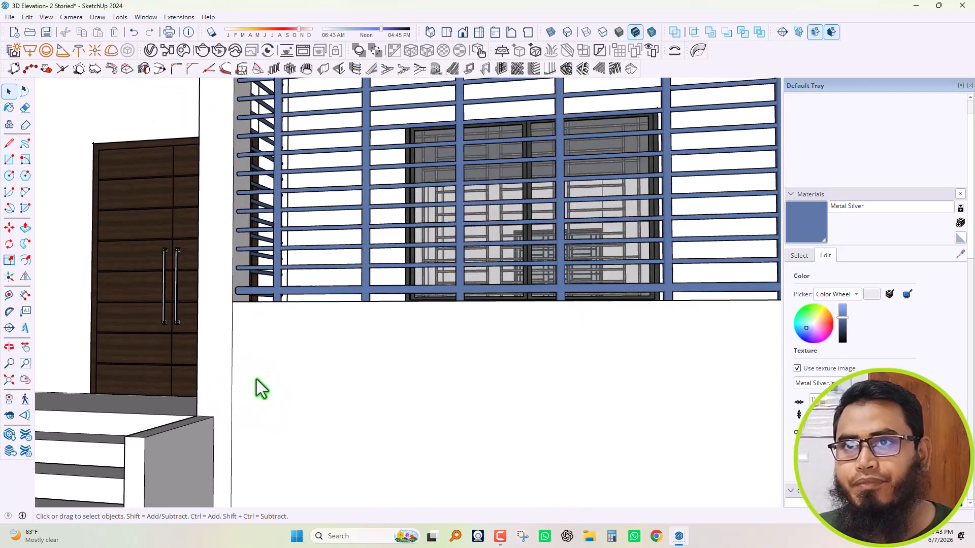
middle_drag(251, 379, 361, 399)
scroll(279, 379, up, 1)
scroll(278, 379, down, 3)
middle_drag(222, 425, 189, 435)
scroll(272, 419, up, 3)
middle_drag(272, 419, 398, 390)
scroll(398, 391, down, 1)
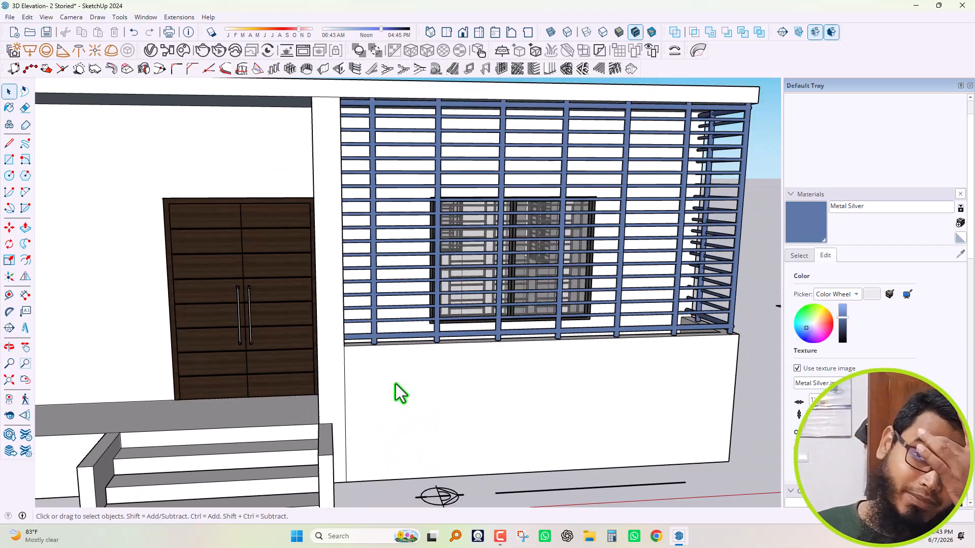
scroll(329, 432, up, 2)
scroll(330, 431, down, 3)
middle_drag(361, 361, 394, 375)
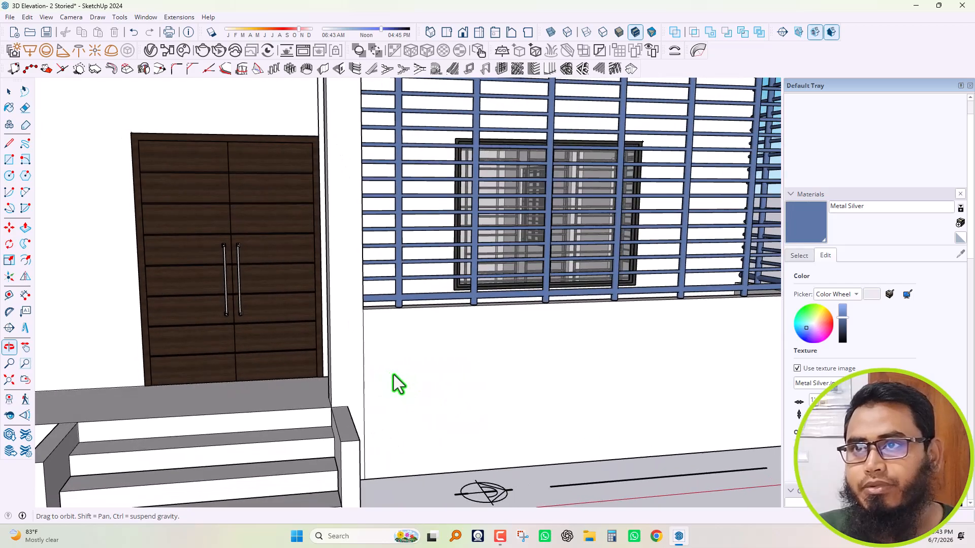
Erase the vertical seam line on the front wall below the grille, next to the entrance steps
scroll(385, 411, up, 3)
middle_drag(395, 433, 359, 422)
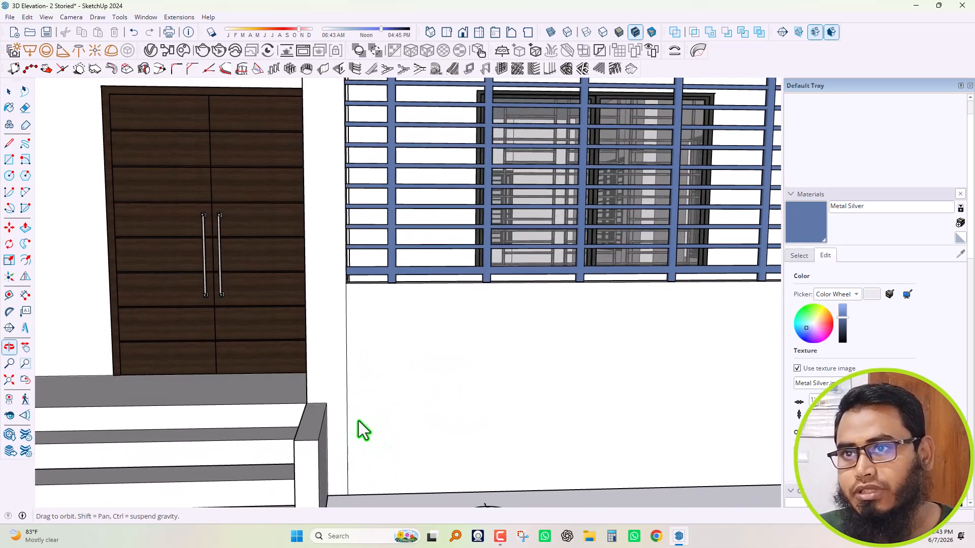
click(25, 108)
scroll(355, 324, up, 2)
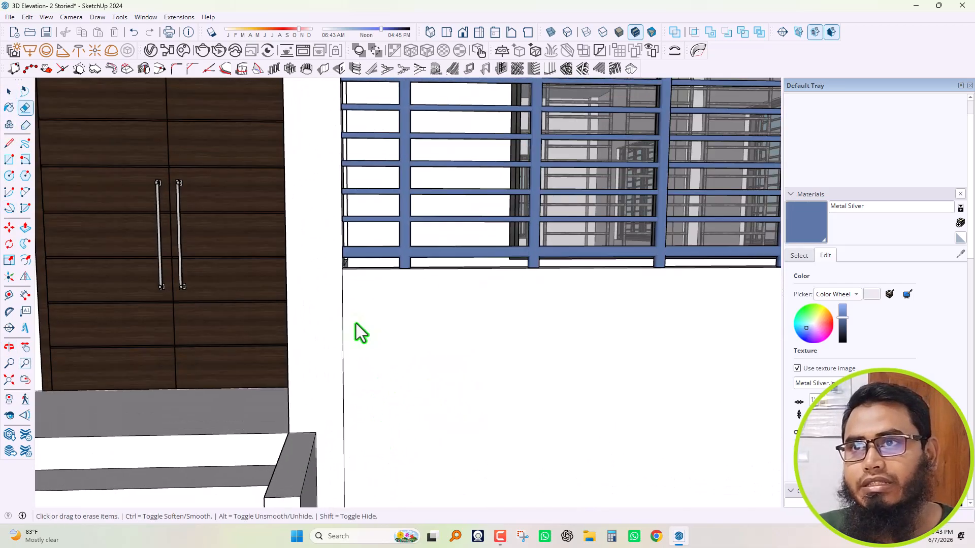
click(341, 328)
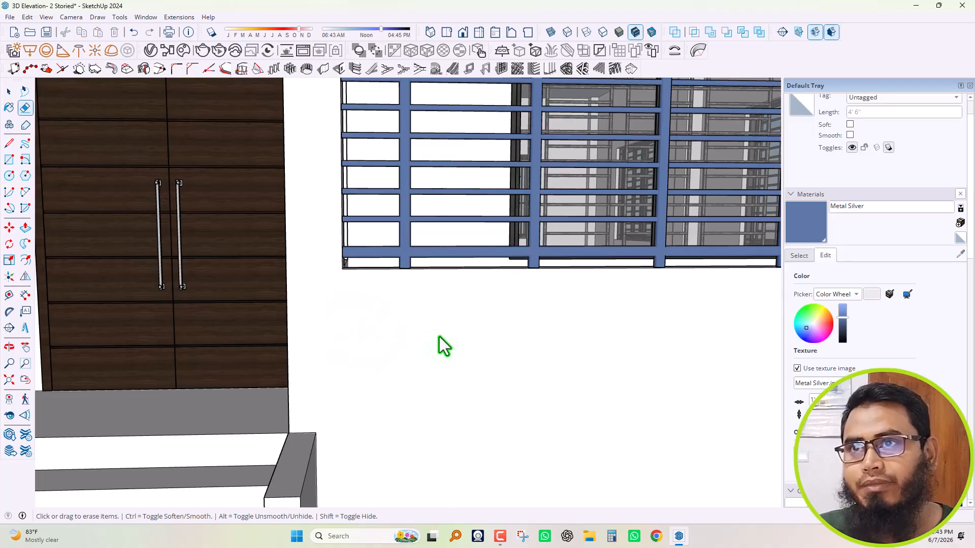
View the house and its porch corner from outside and save the model
scroll(439, 335, down, 5)
key(space)
scroll(385, 365, down, 5)
middle_drag(405, 388, 391, 322)
scroll(466, 371, up, 4)
scroll(541, 384, down, 5)
scroll(392, 322, up, 3)
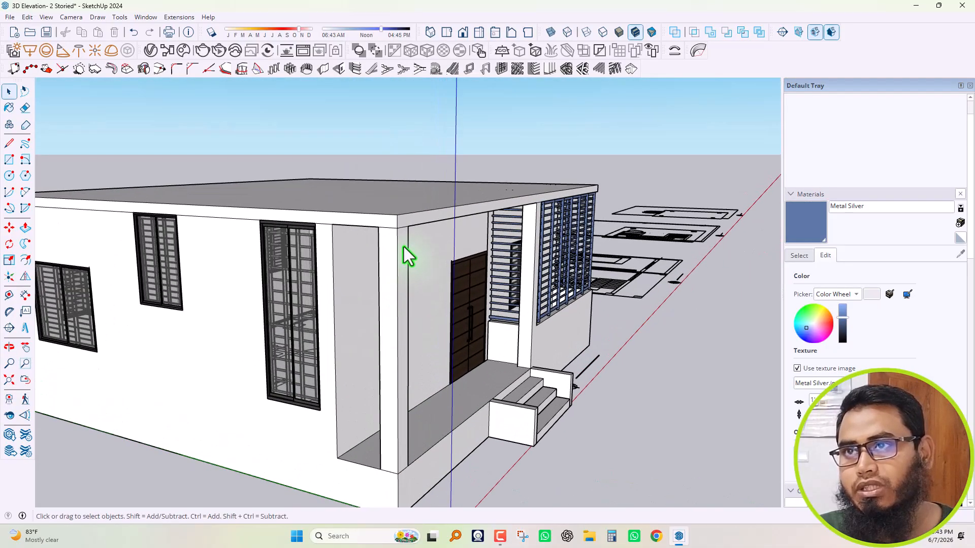
scroll(455, 242, down, 3)
middle_drag(455, 242, 368, 405)
key(ctrl+s)
Draw a short vertical segment up from the porch corner column's base corner and a horizontal line across the column's front face
middle_drag(311, 431, 398, 429)
scroll(313, 451, up, 2)
scroll(313, 451, up, 3)
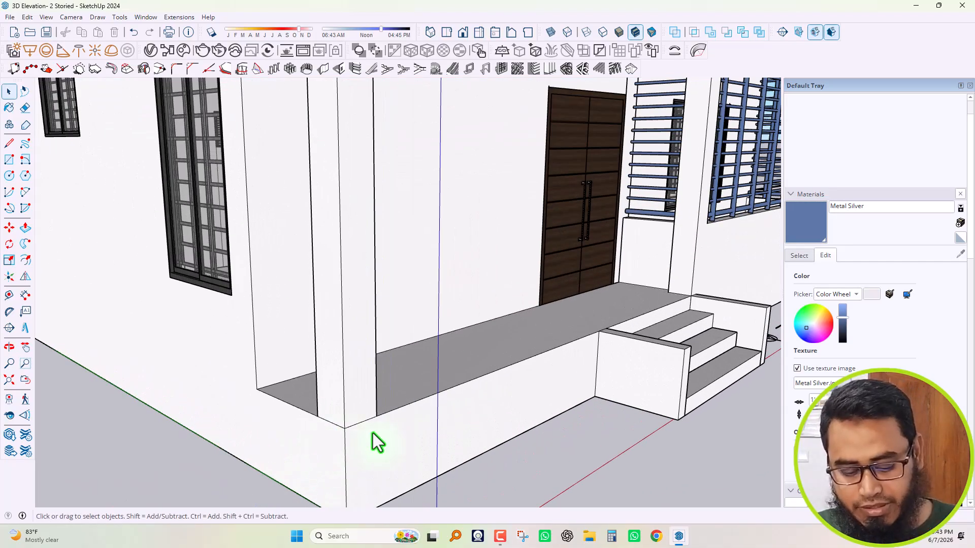
key(l)
scroll(352, 432, up, 5)
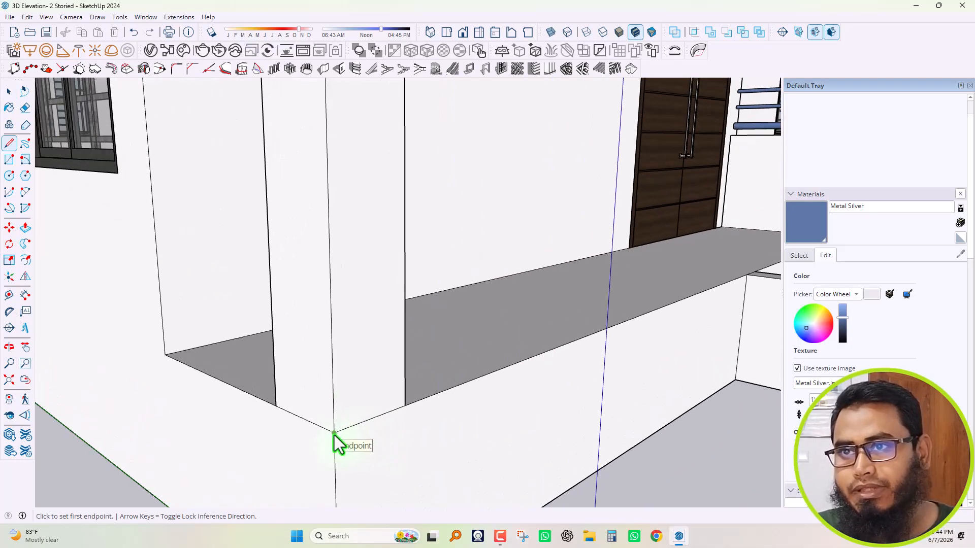
click(334, 435)
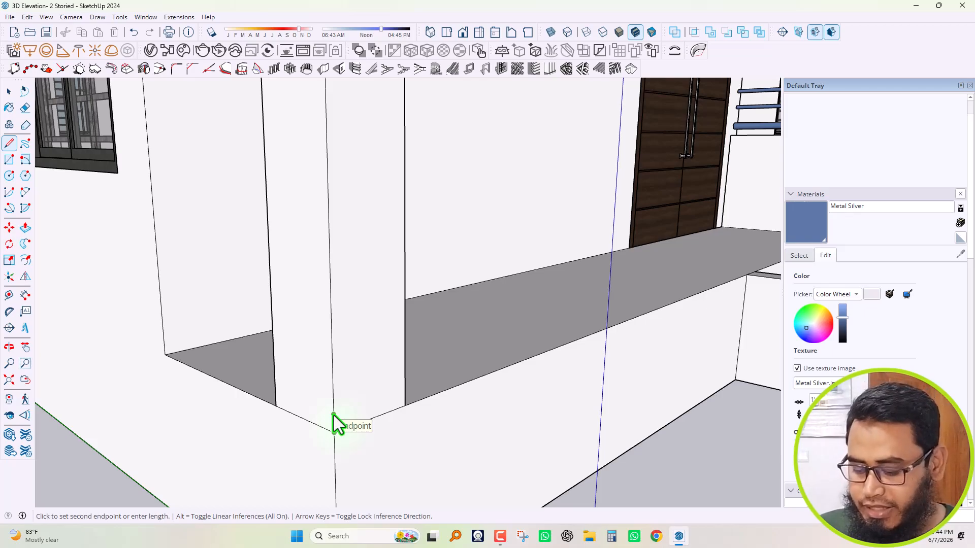
click(333, 415)
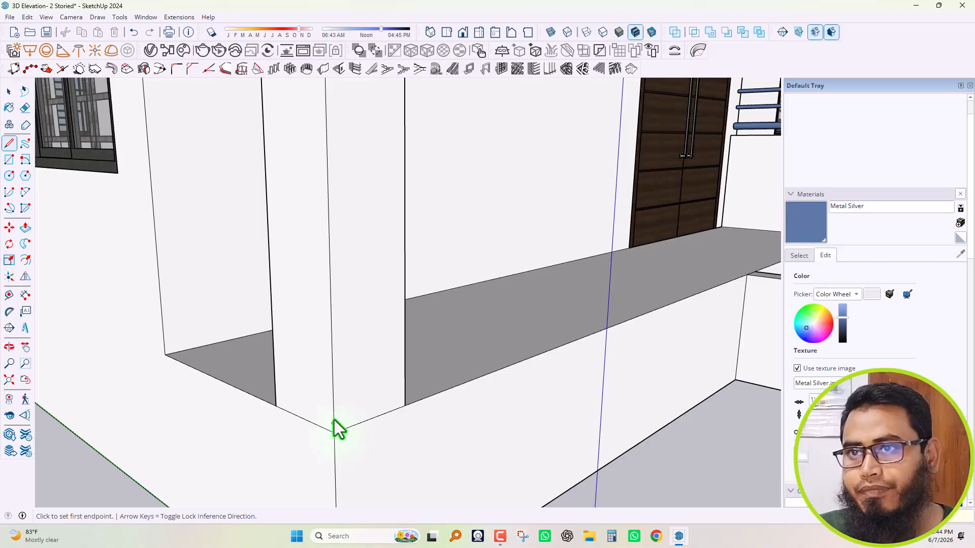
click(333, 415)
click(404, 389)
key(space)
Continue the horizontal base line across the porch column's outer side face and its face toward the entrance door
middle_drag(347, 442, 406, 426)
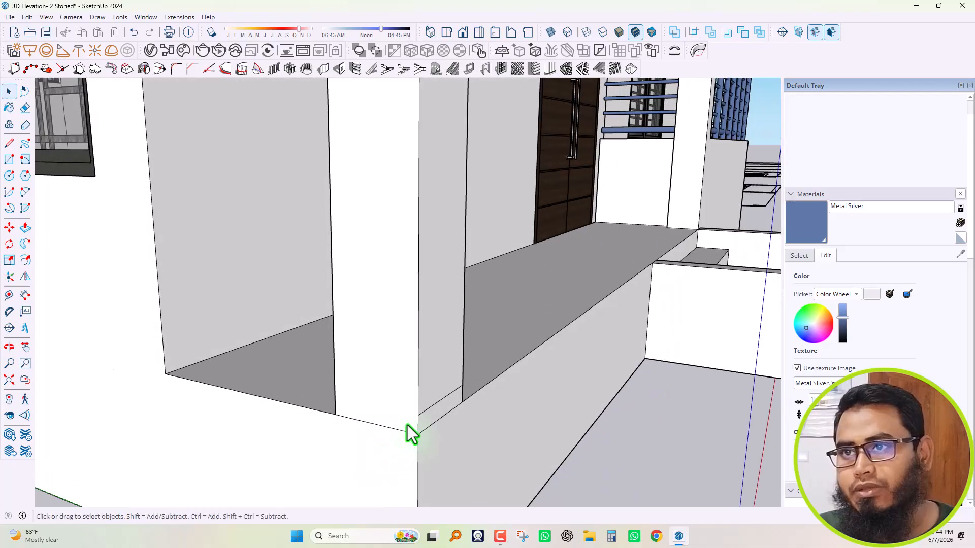
key(l)
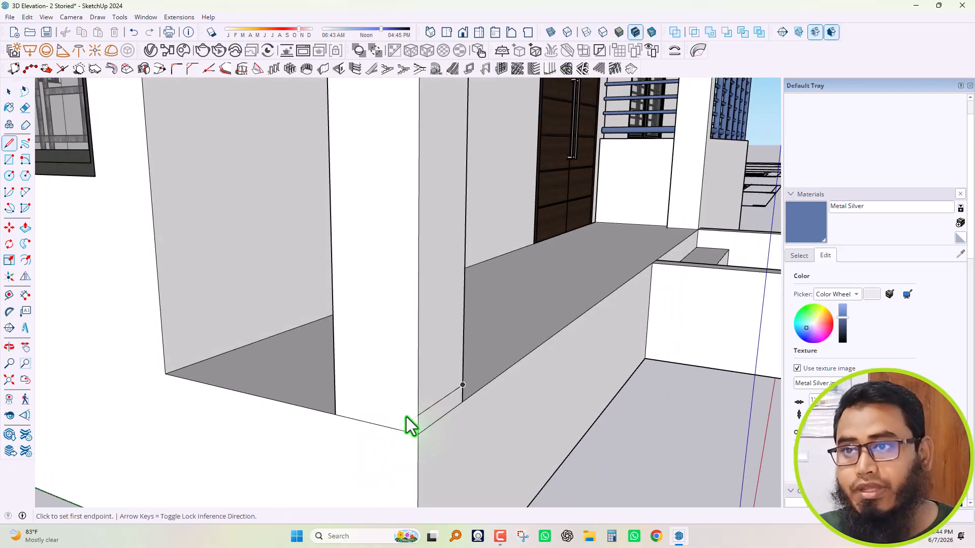
click(418, 415)
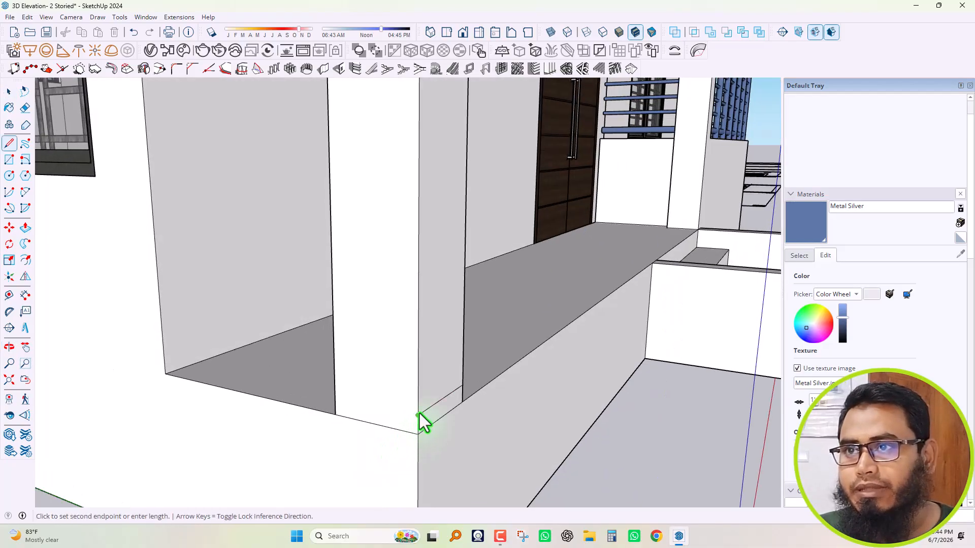
click(335, 401)
middle_drag(358, 404, 306, 378)
key(space)
key(l)
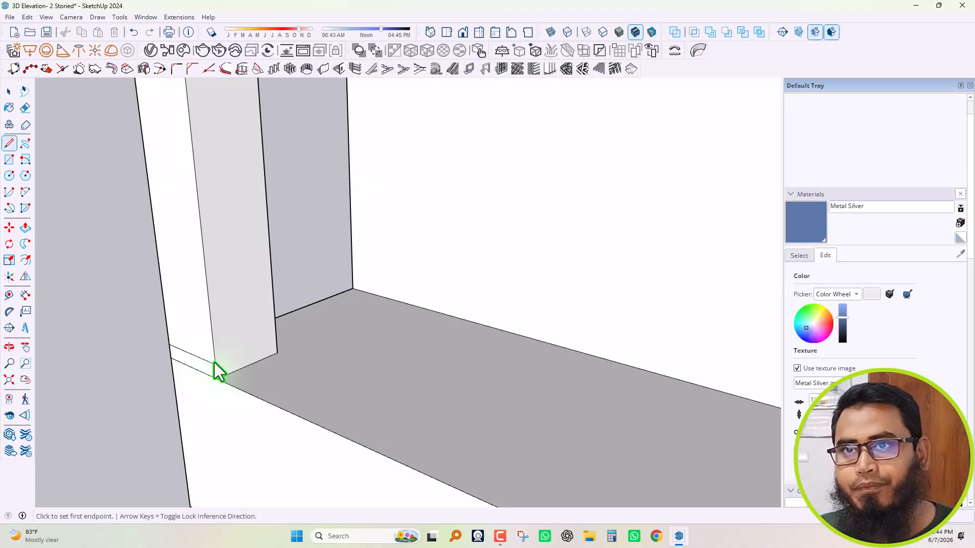
click(213, 363)
click(276, 342)
middle_drag(331, 344, 285, 342)
key(space)
Close the base line around the porch column by drawing it across the face toward the house wall
scroll(284, 322, down, 3)
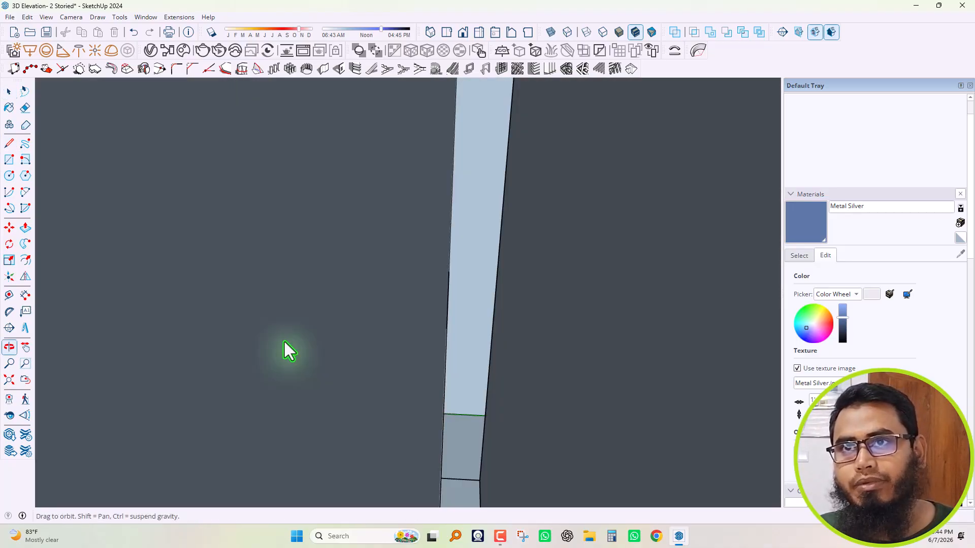
scroll(340, 334, down, 5)
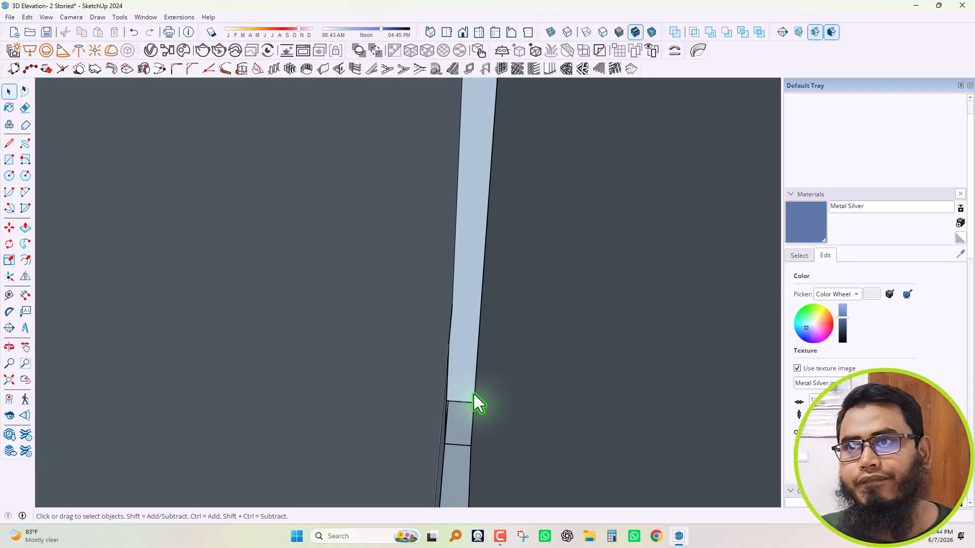
scroll(485, 394, down, 7)
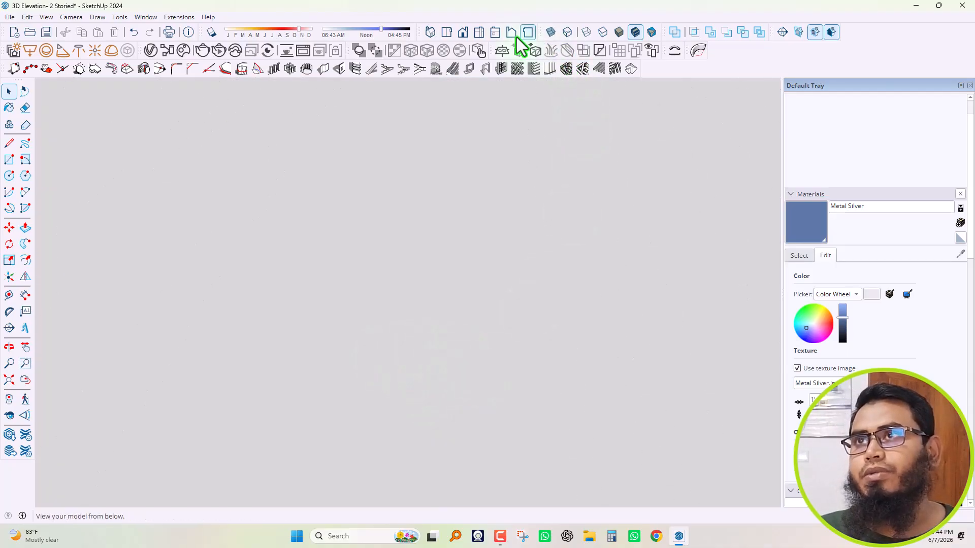
click(430, 33)
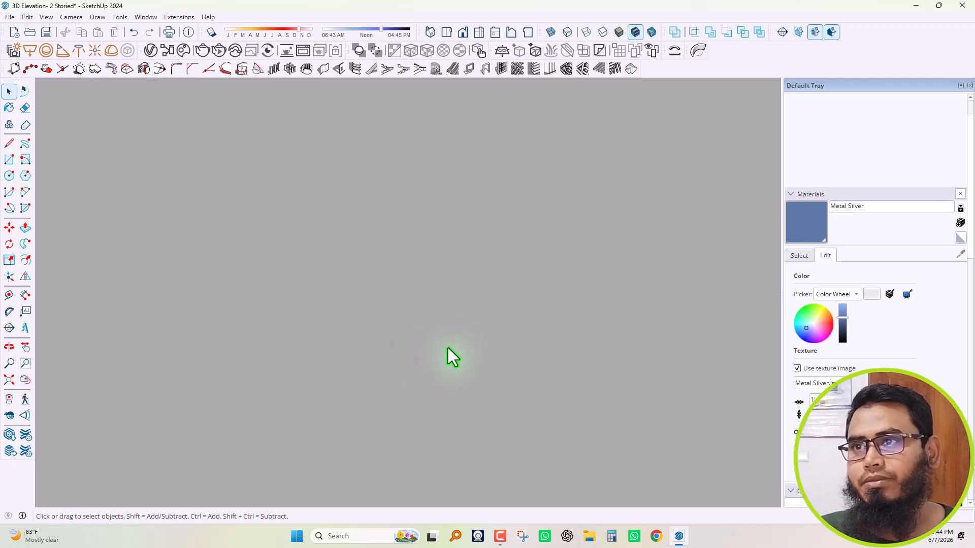
scroll(315, 317, down, 8)
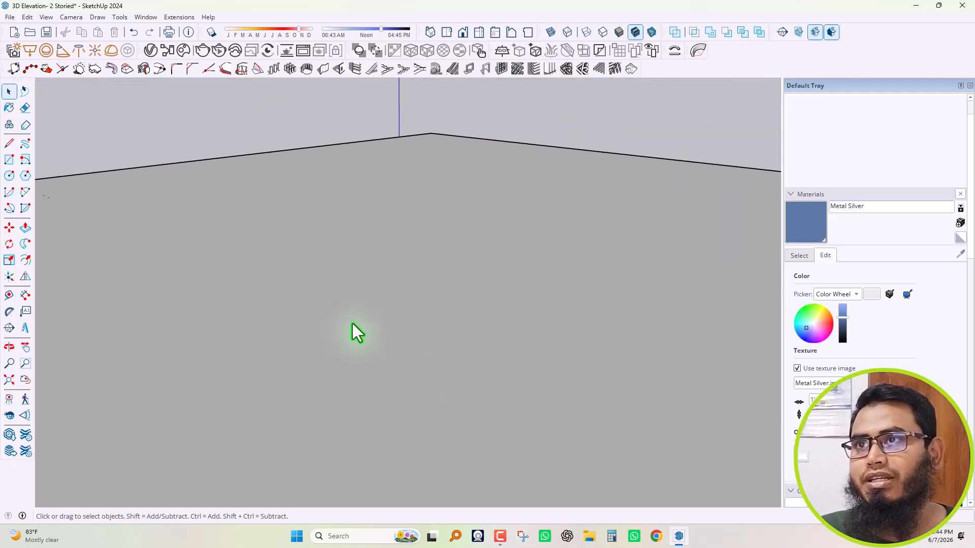
scroll(395, 342, down, 5)
middle_drag(250, 424, 666, 394)
scroll(391, 442, up, 10)
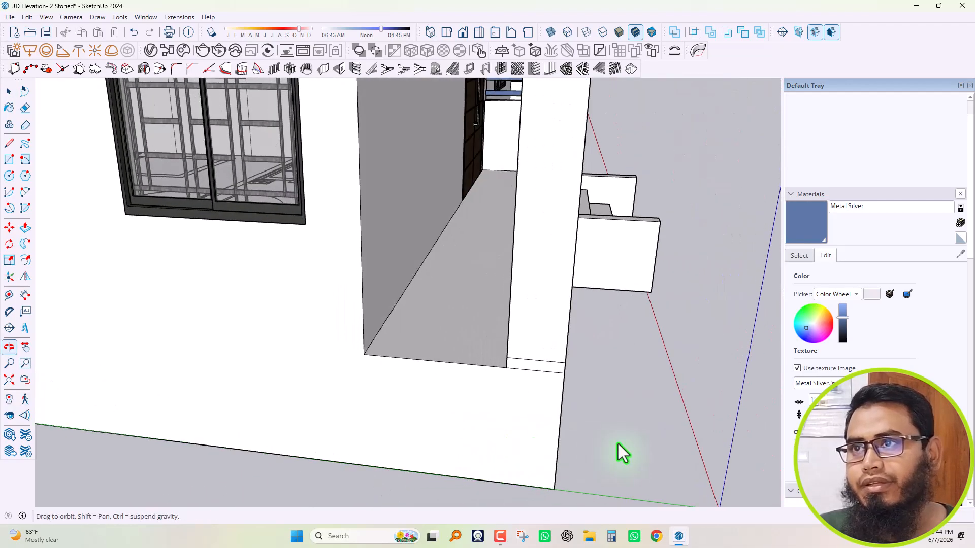
middle_drag(617, 443, 676, 432)
scroll(492, 329, up, 4)
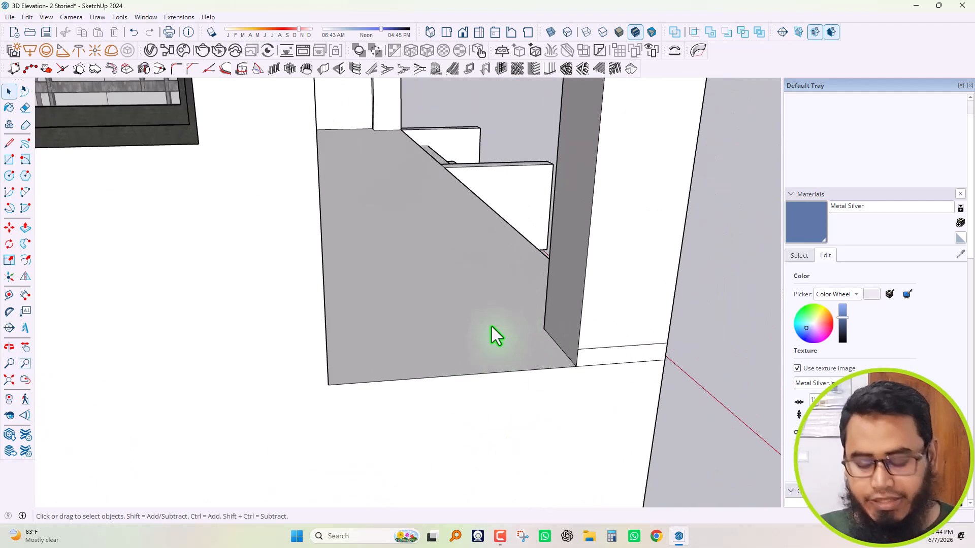
key(l)
click(578, 350)
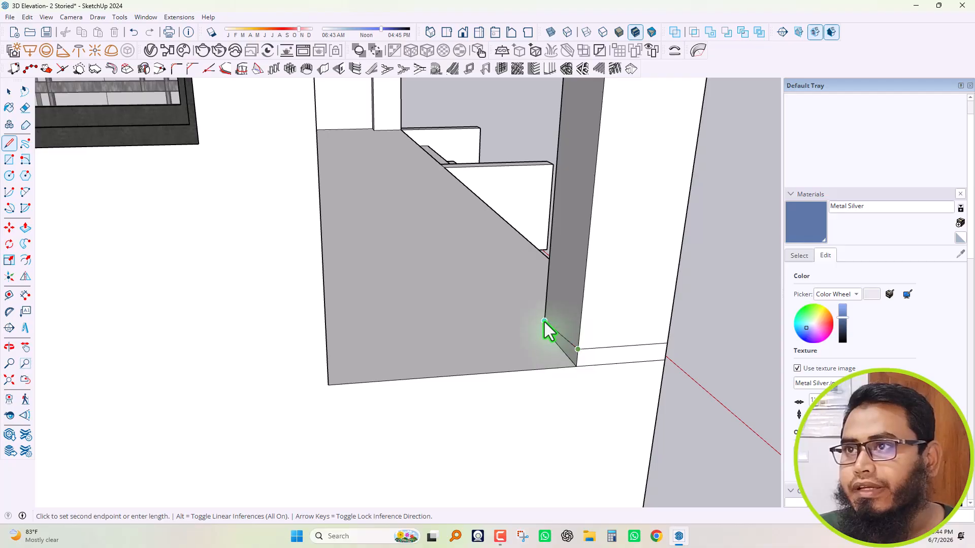
click(545, 313)
key(space)
Draw a short segment up from the base line at the column's corner and a second parallel line across the outer side face
scroll(593, 370, down, 3)
middle_drag(592, 372, 532, 361)
scroll(528, 356, up, 4)
middle_drag(455, 334, 528, 299)
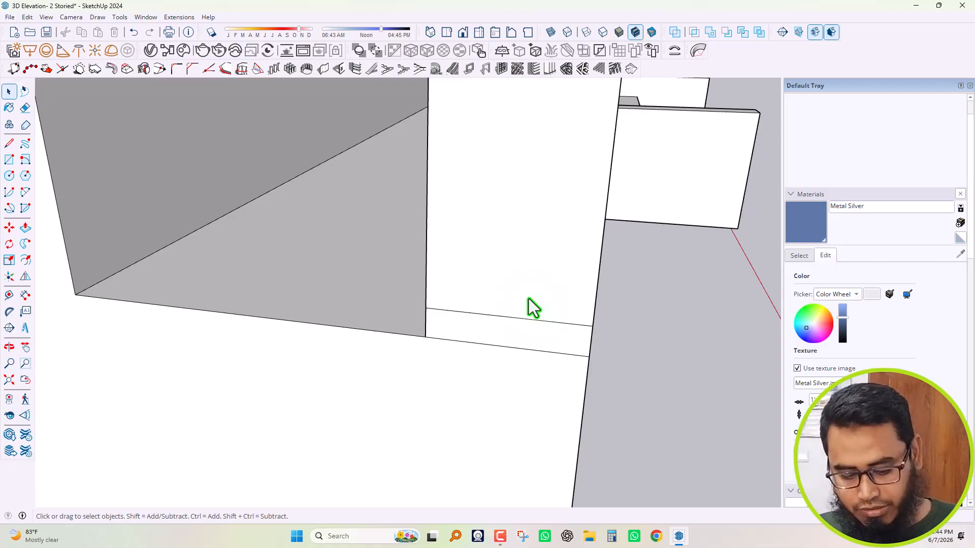
key(l)
click(593, 327)
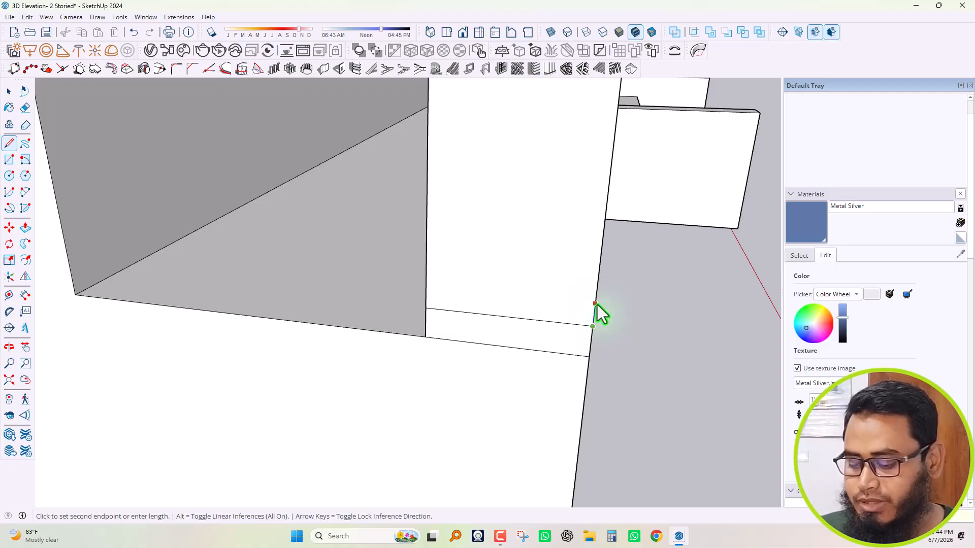
key(Return)
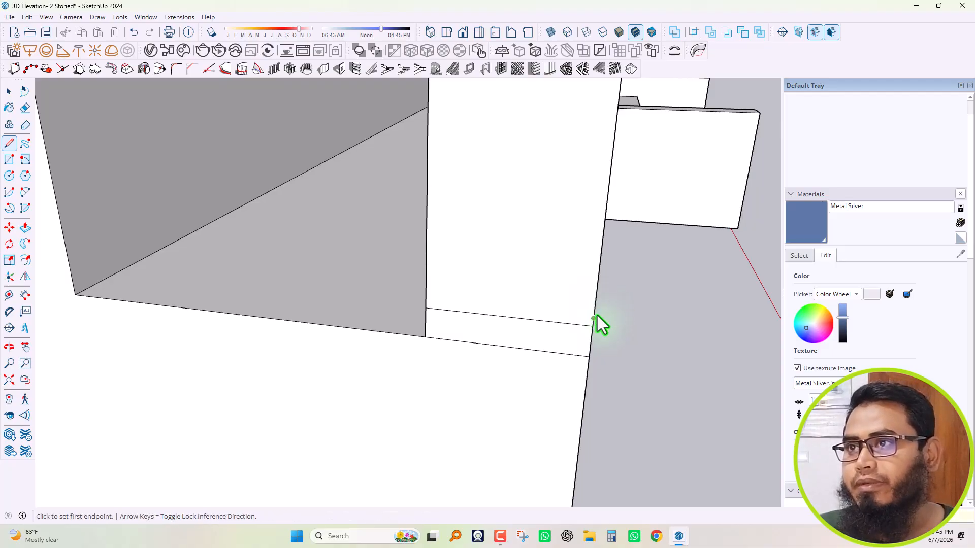
click(594, 319)
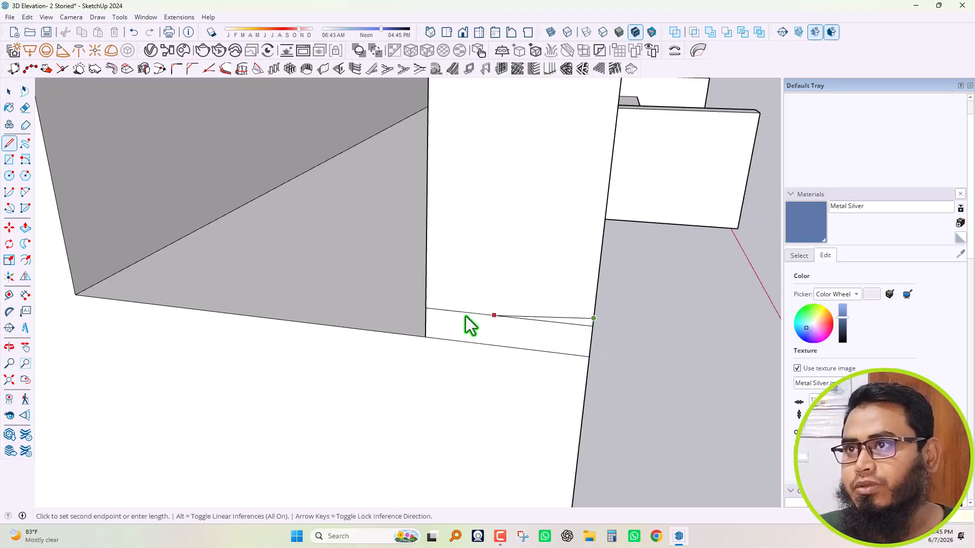
click(427, 301)
key(space)
Continue the second, upper line across the porch column's front face and its face toward the entrance door
middle_drag(510, 321, 389, 374)
key(l)
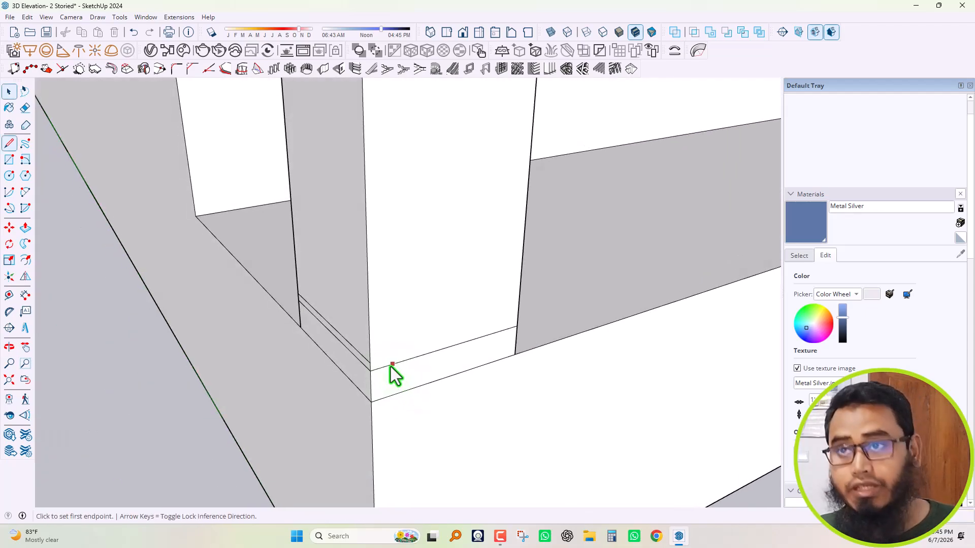
click(371, 361)
click(519, 320)
key(space)
middle_drag(598, 331, 302, 349)
key(l)
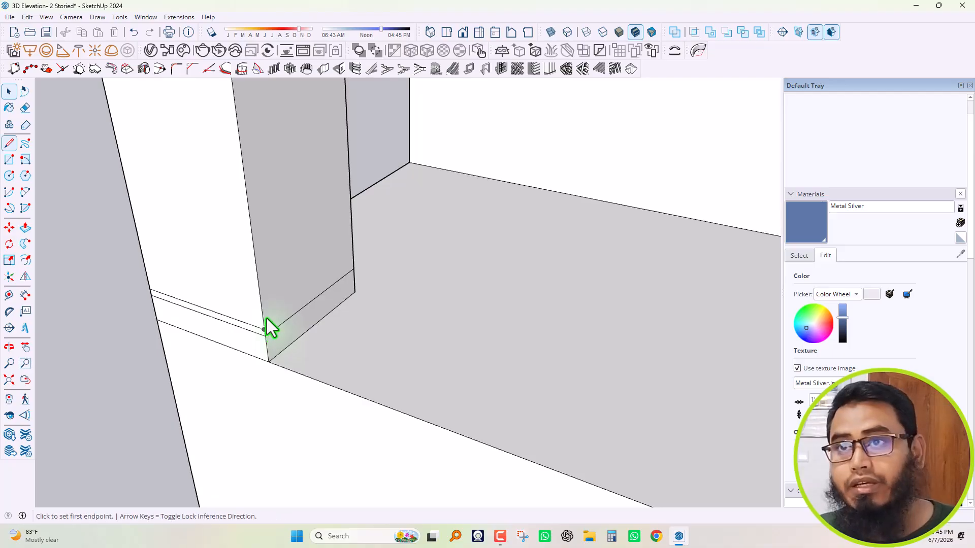
click(264, 330)
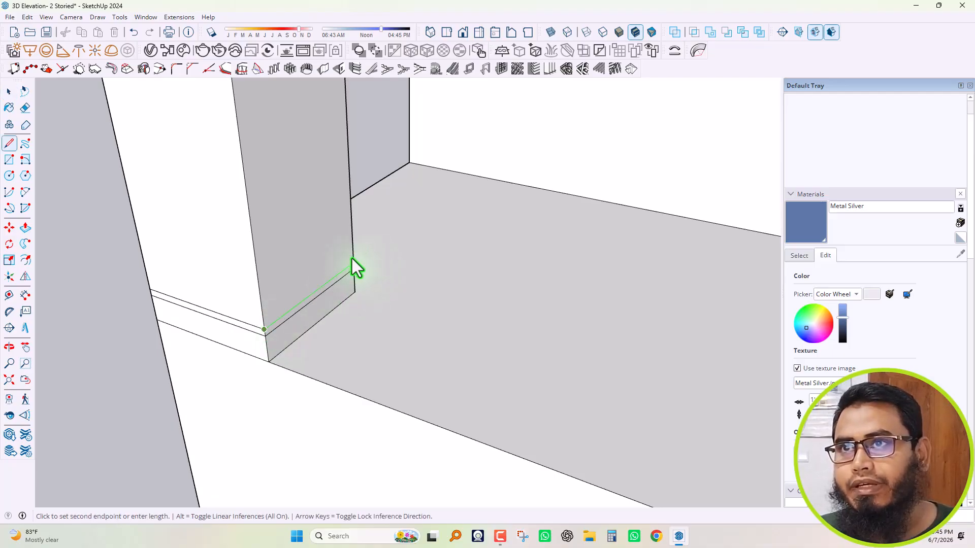
click(355, 263)
key(space)
Close the upper line around the porch column across its face toward the house wall
middle_drag(206, 377, 532, 255)
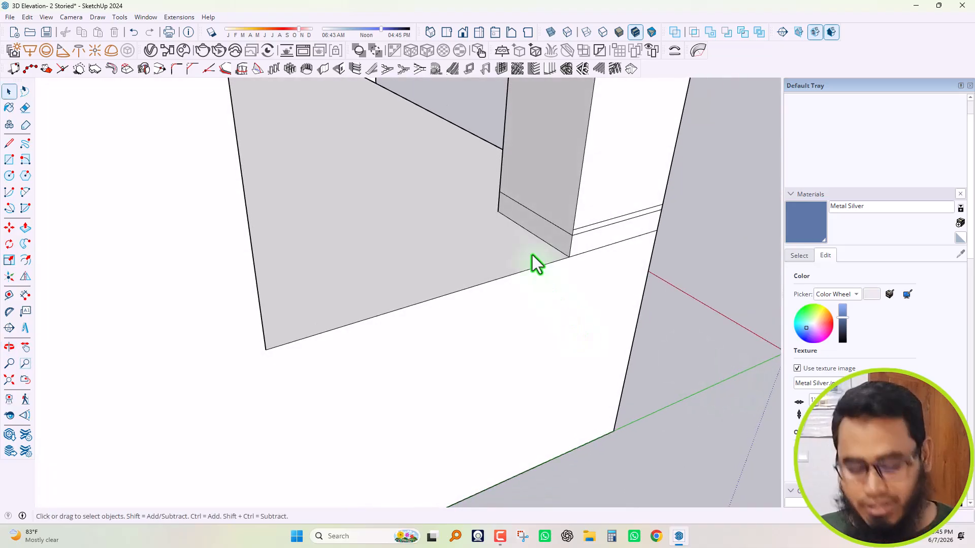
key(l)
scroll(568, 228, up, 2)
click(578, 234)
click(484, 178)
key(space)
Try to Push/Pull the thin strip between the two lines inward on the porch column's front face
middle_drag(471, 186, 472, 348)
scroll(472, 348, down, 3)
scroll(461, 341, up, 5)
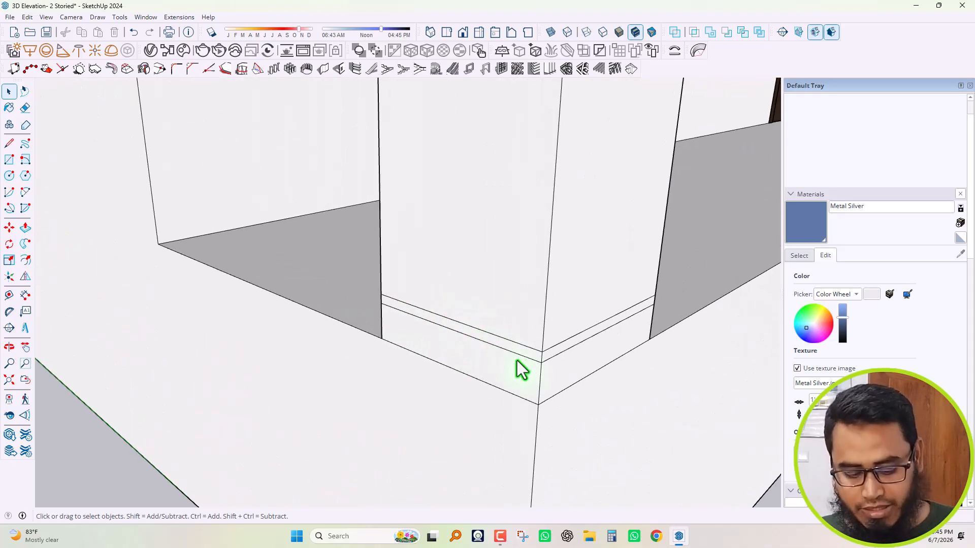
scroll(589, 358, up, 1)
key(p)
scroll(577, 349, up, 4)
scroll(544, 343, up, 1)
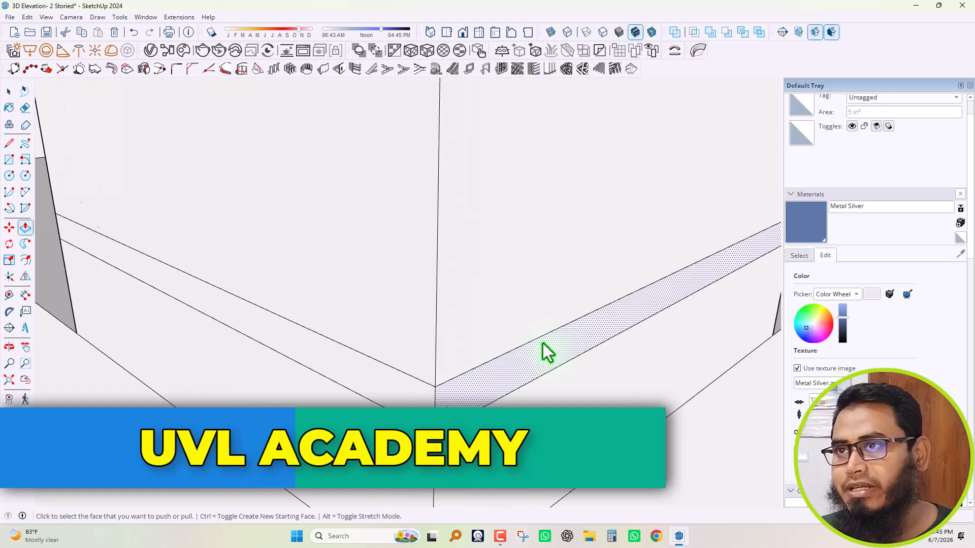
click(534, 350)
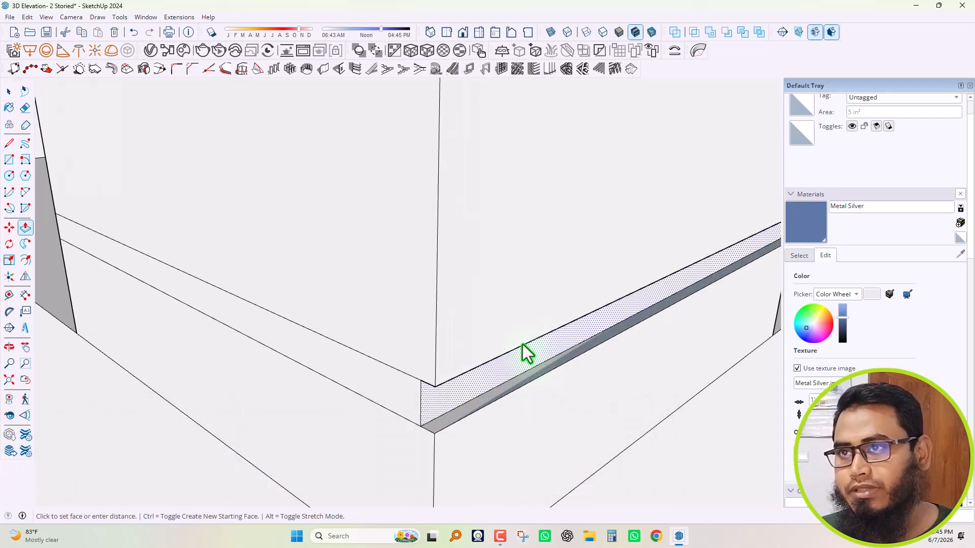
click(522, 345)
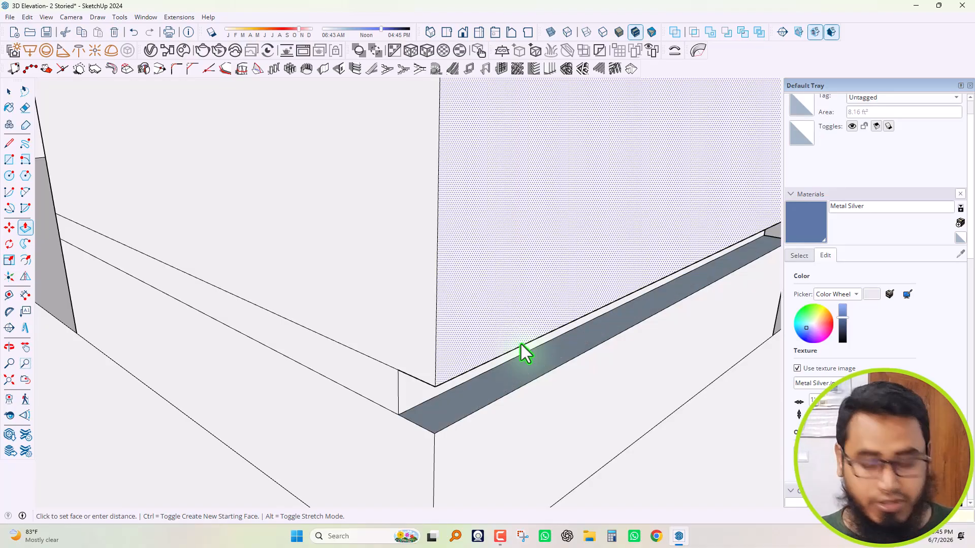
middle_drag(521, 344, 517, 392)
Try shallower Push/Pull recesses on the thin strip of the column's front and outer side faces, and undo both
scroll(508, 385, up, 5)
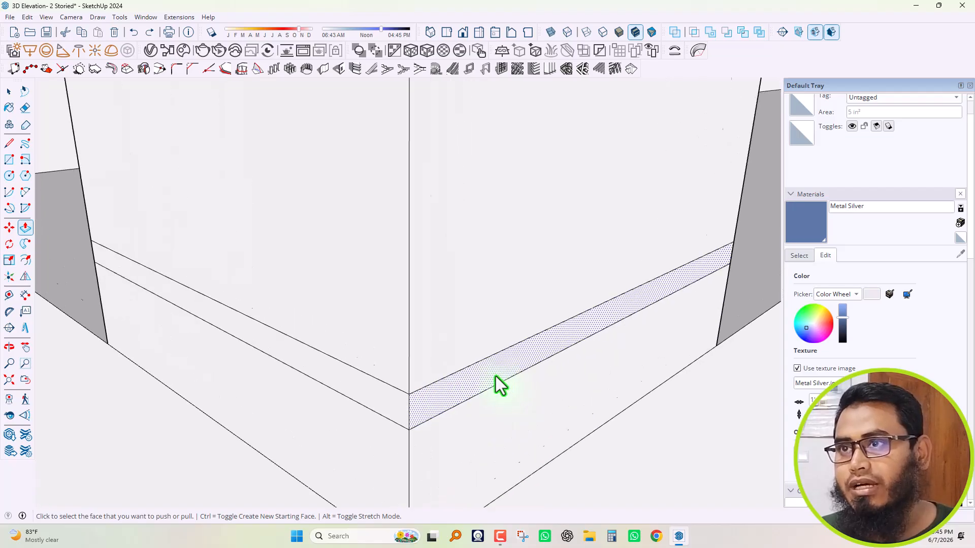
click(490, 368)
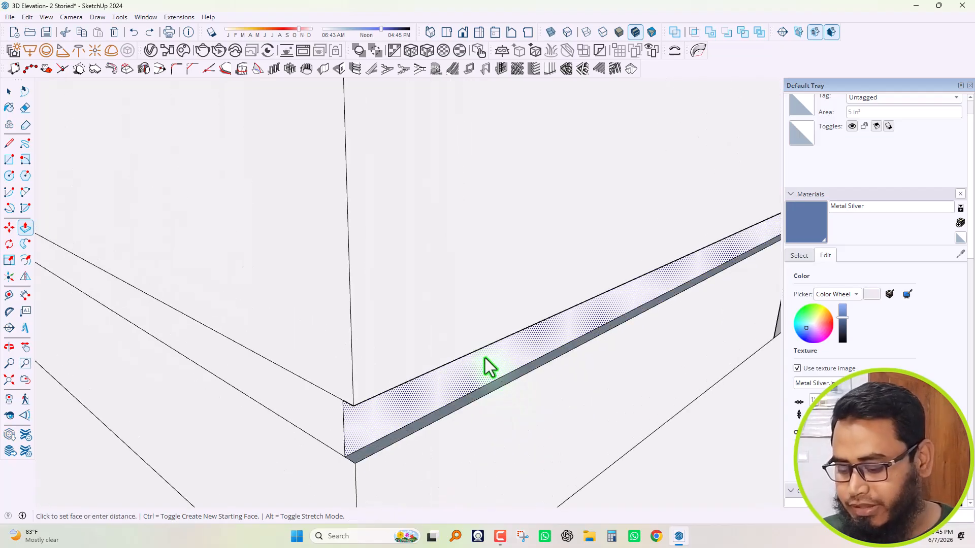
key(Return)
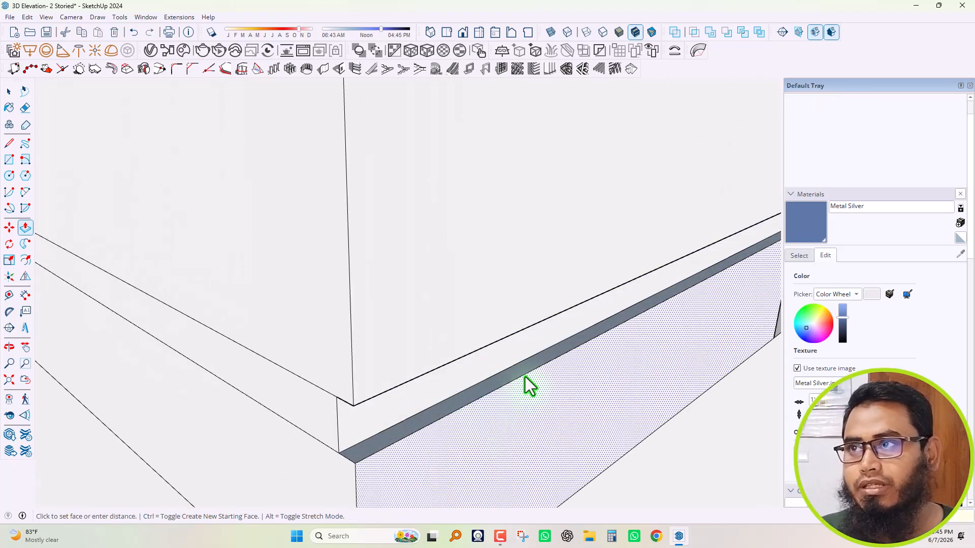
scroll(510, 363, down, 4)
scroll(488, 344, down, 1)
middle_drag(418, 414, 459, 376)
scroll(460, 370, up, 6)
click(465, 343)
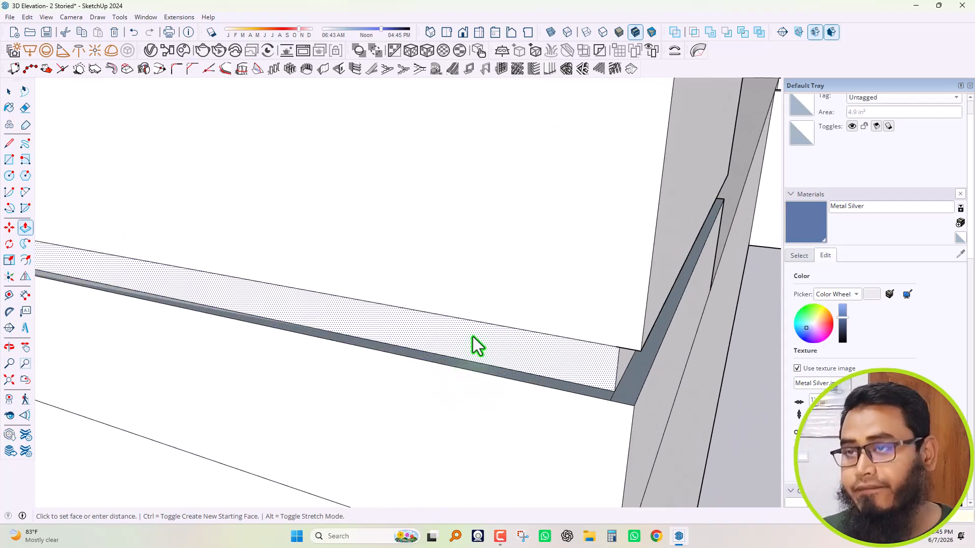
click(473, 336)
middle_drag(473, 337, 504, 401)
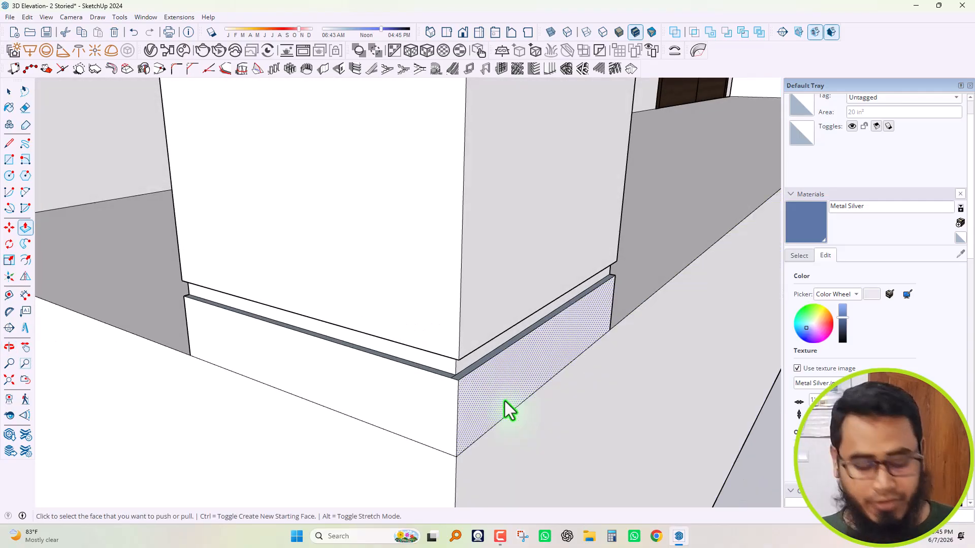
key(ctrl+z)
key(ctrl+z)
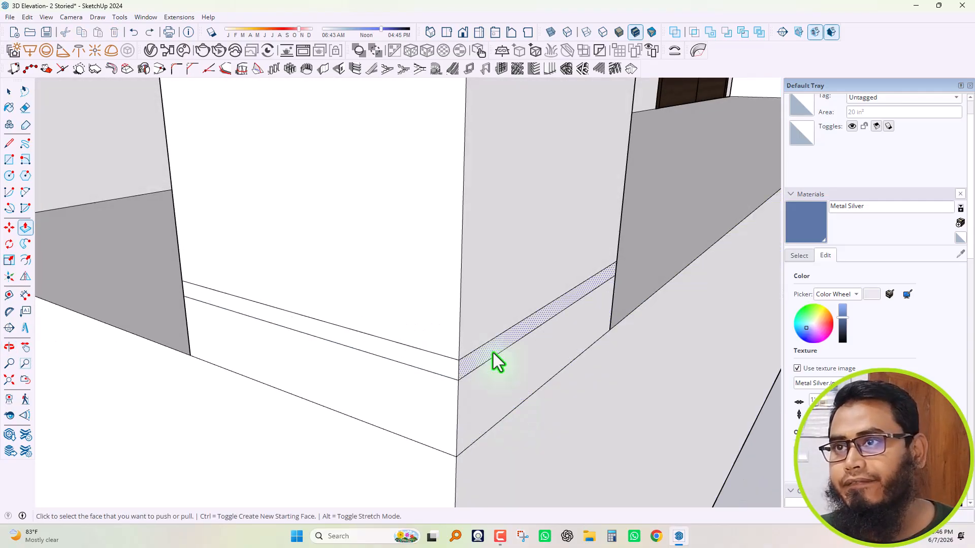
Push/Pull the thin strip inward on the porch column's front and outer side faces to recess the groove
scroll(495, 356, up, 4)
scroll(484, 353, up, 3)
click(478, 363)
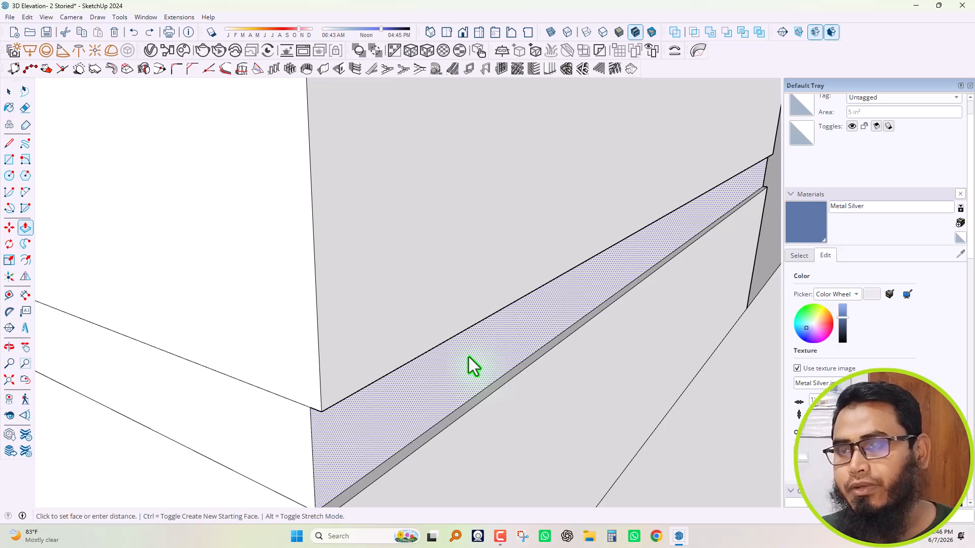
key(Return)
scroll(638, 322, down, 5)
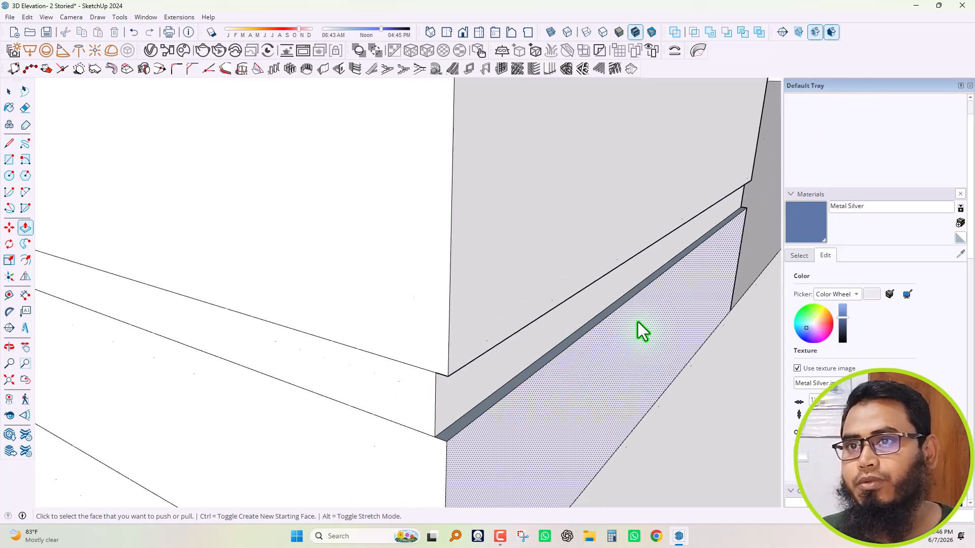
scroll(475, 363, up, 2)
click(450, 355)
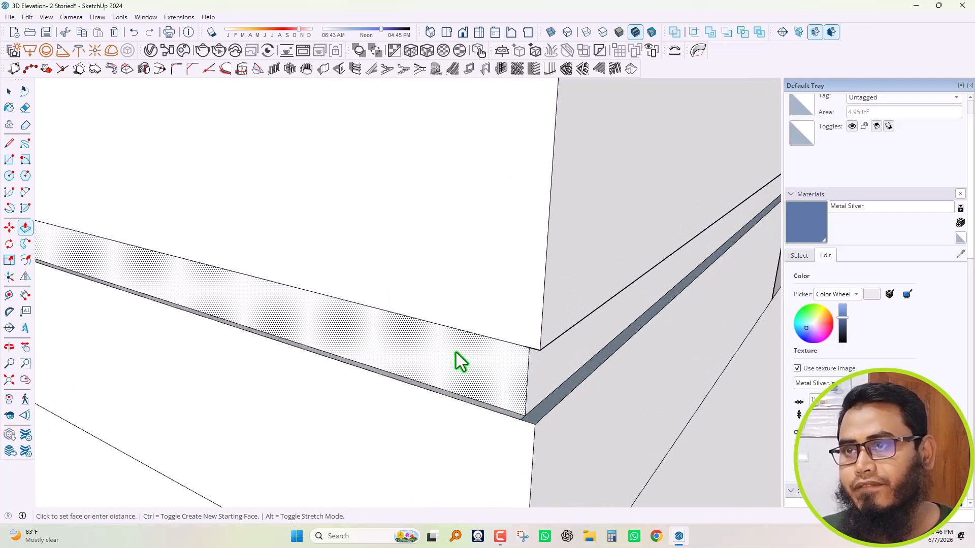
click(456, 353)
Recess the thin strip on the column's remaining two faces, toward the entrance door and the house wall
middle_drag(456, 352, 217, 349)
scroll(348, 277, up, 2)
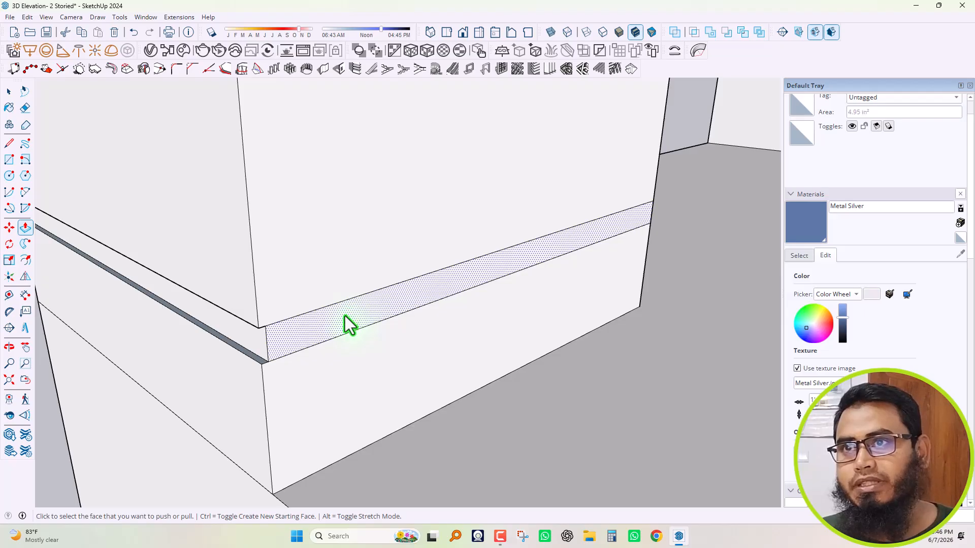
click(345, 316)
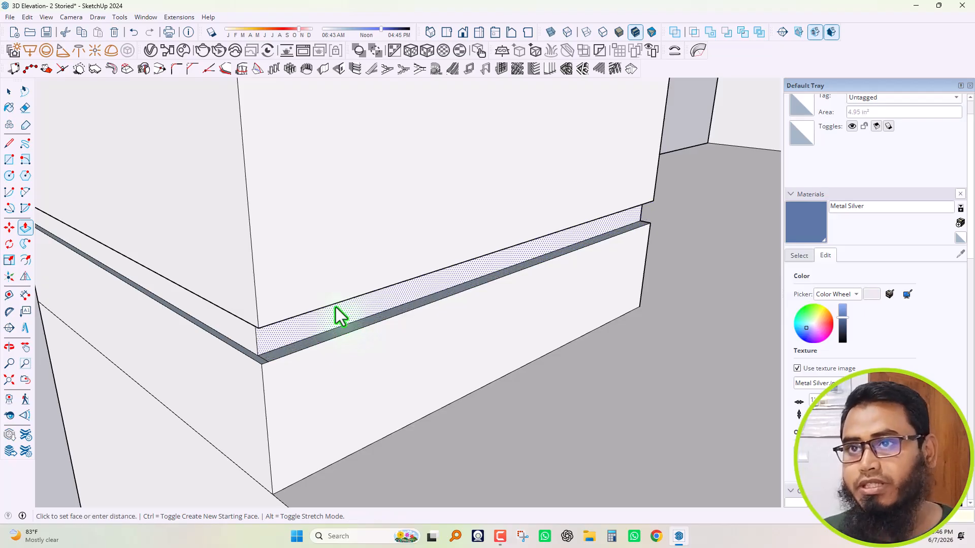
key(Return)
scroll(358, 313, down, 3)
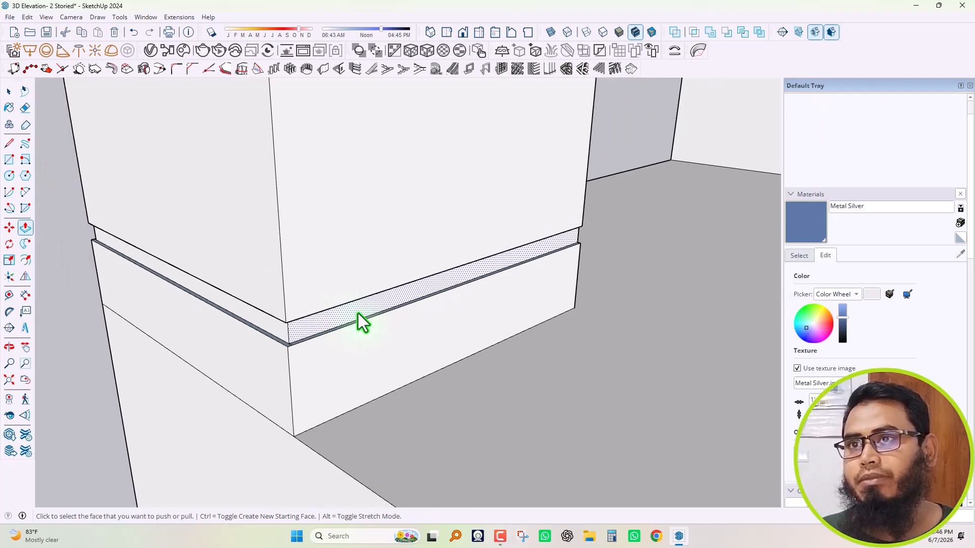
middle_drag(597, 248, 455, 322)
scroll(447, 317, up, 3)
click(417, 311)
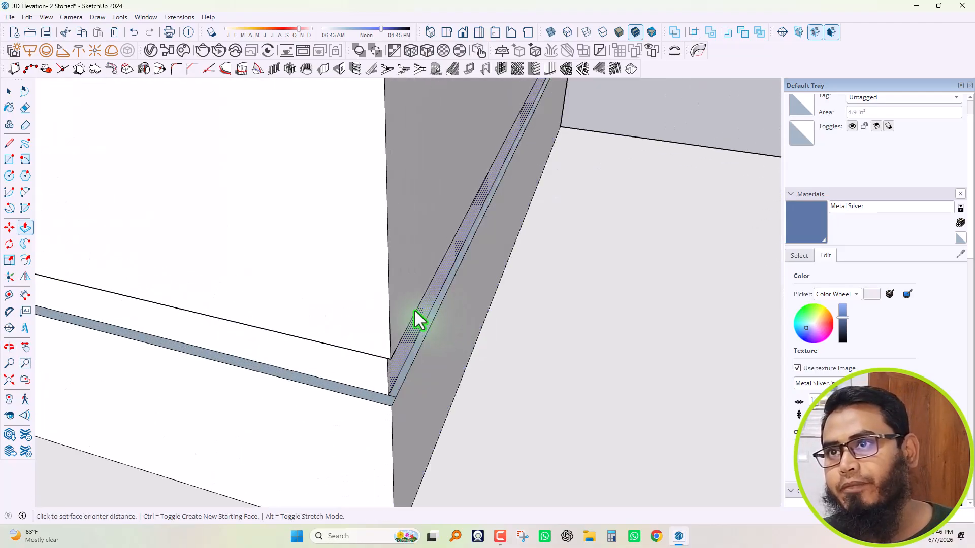
key(Return)
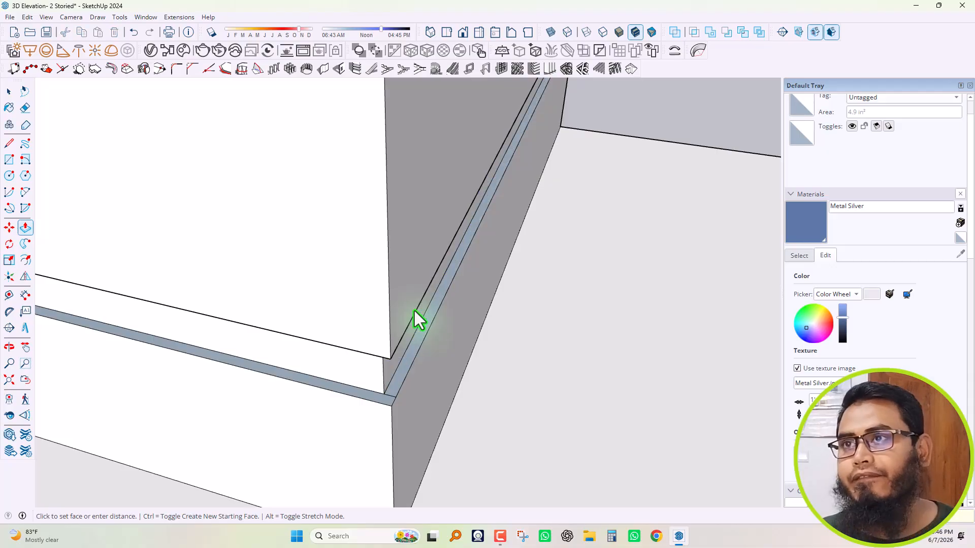
Examine the recessed groove around the porch column's base from several sides and from farther away
scroll(445, 309, down, 2)
key(space)
scroll(604, 275, down, 5)
middle_drag(447, 345, 577, 297)
scroll(563, 304, down, 4)
middle_drag(479, 345, 756, 329)
scroll(523, 280, down, 4)
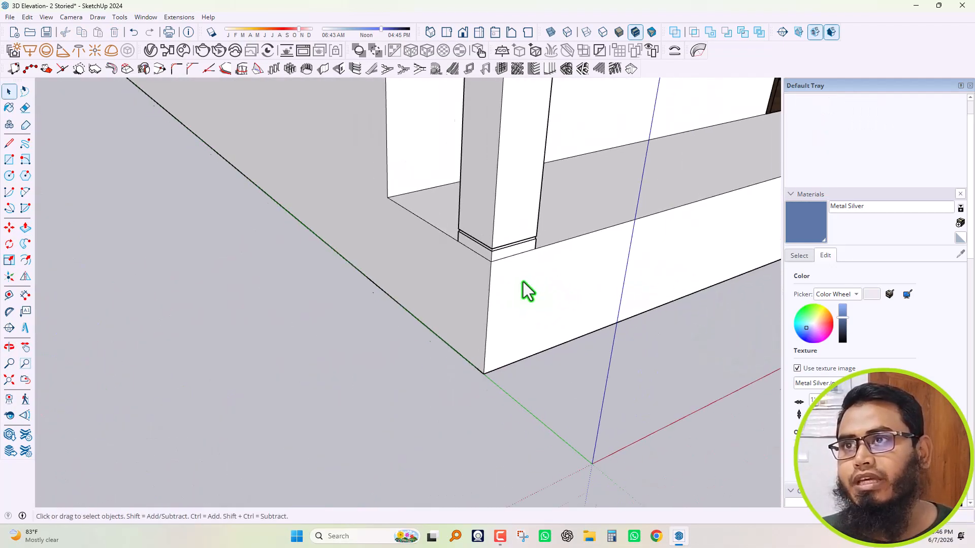
middle_drag(494, 298, 689, 283)
middle_drag(502, 244, 419, 379)
scroll(355, 378, down, 5)
middle_drag(333, 375, 325, 295)
scroll(337, 261, up, 8)
scroll(375, 436, up, 5)
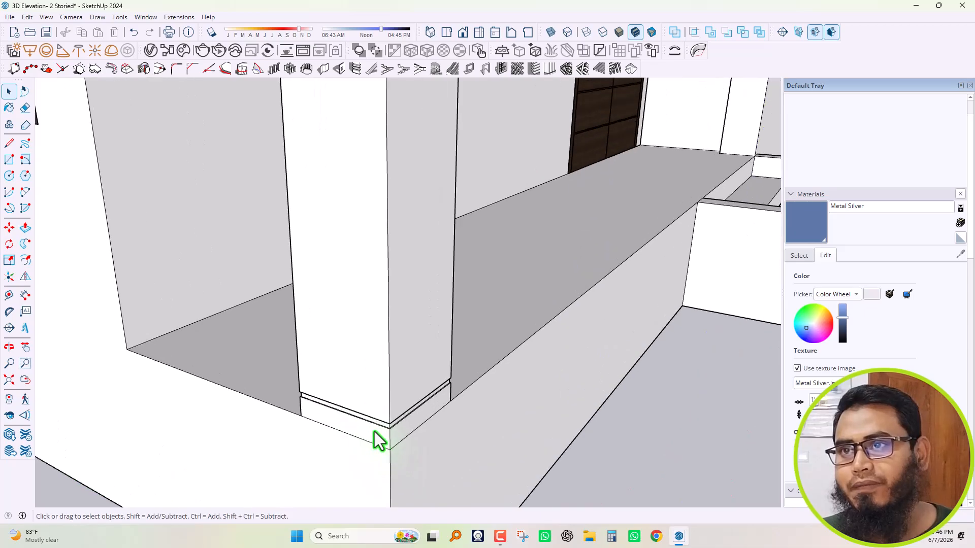
scroll(325, 386, up, 2)
scroll(355, 401, down, 5)
middle_drag(420, 426, 388, 422)
scroll(388, 423, up, 4)
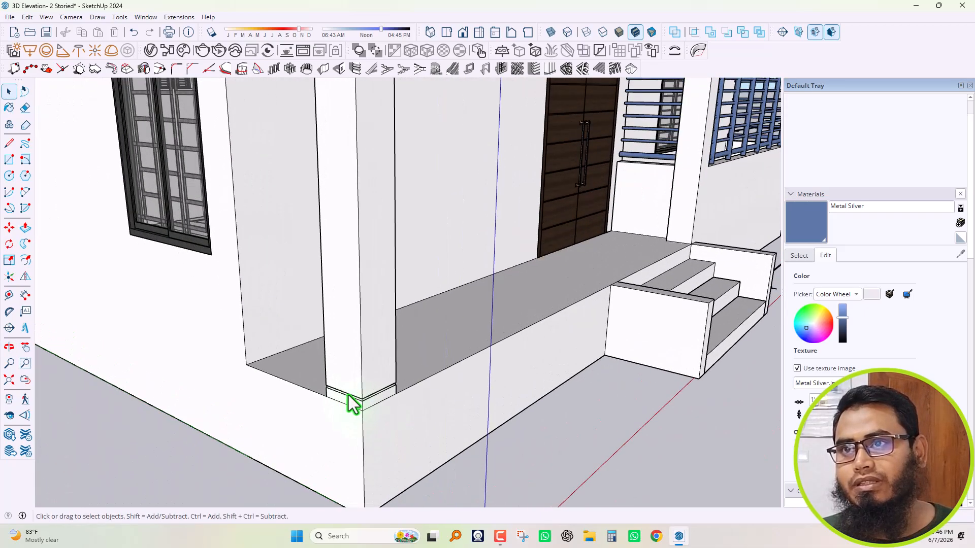
scroll(358, 398, up, 4)
scroll(378, 407, up, 4)
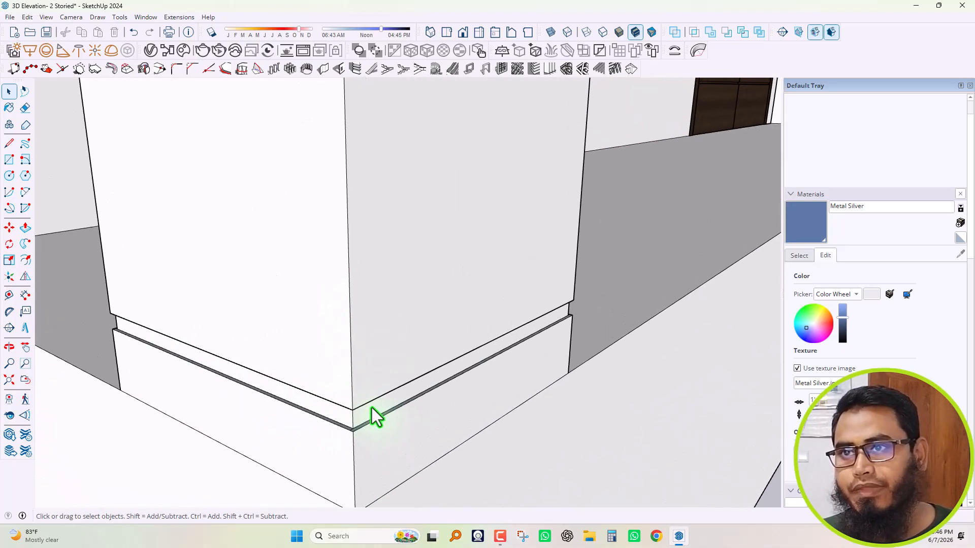
click(372, 406)
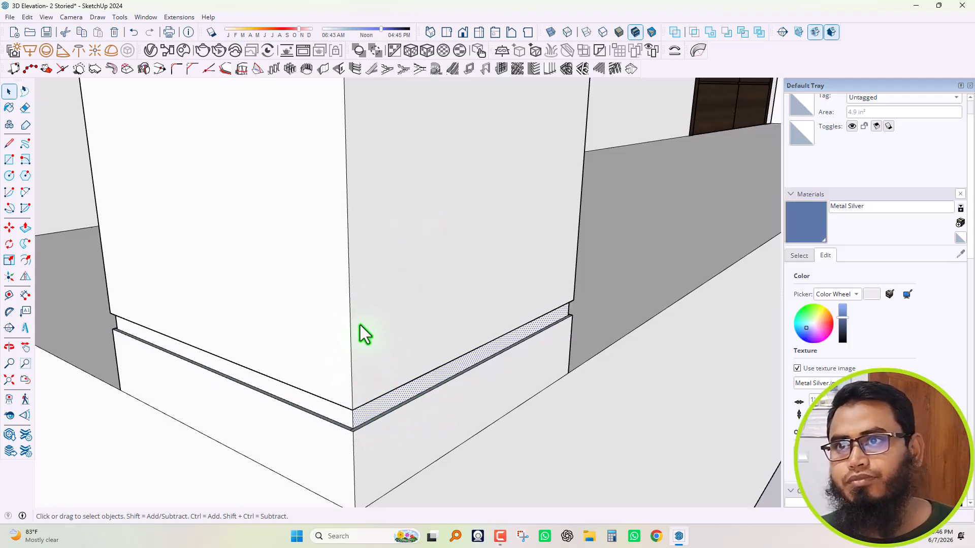
key(l)
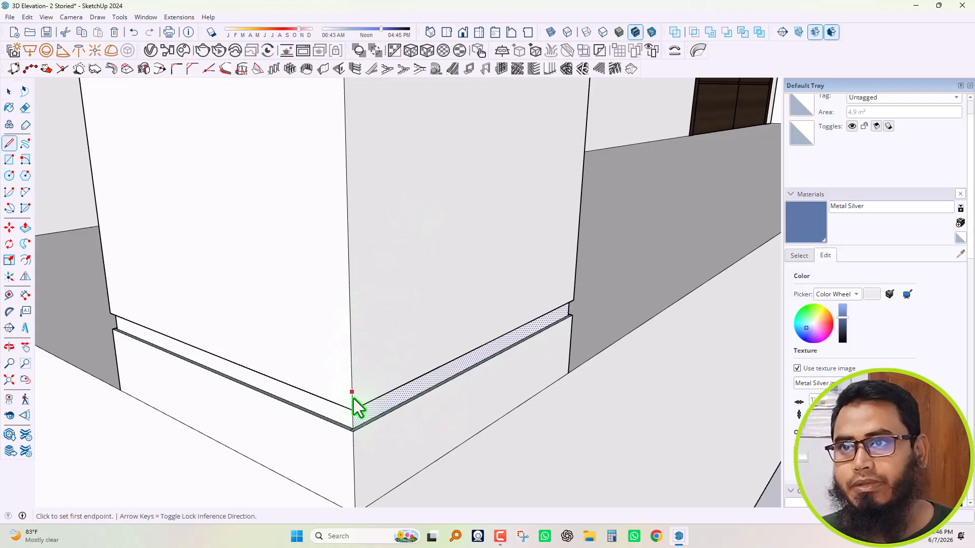
click(352, 409)
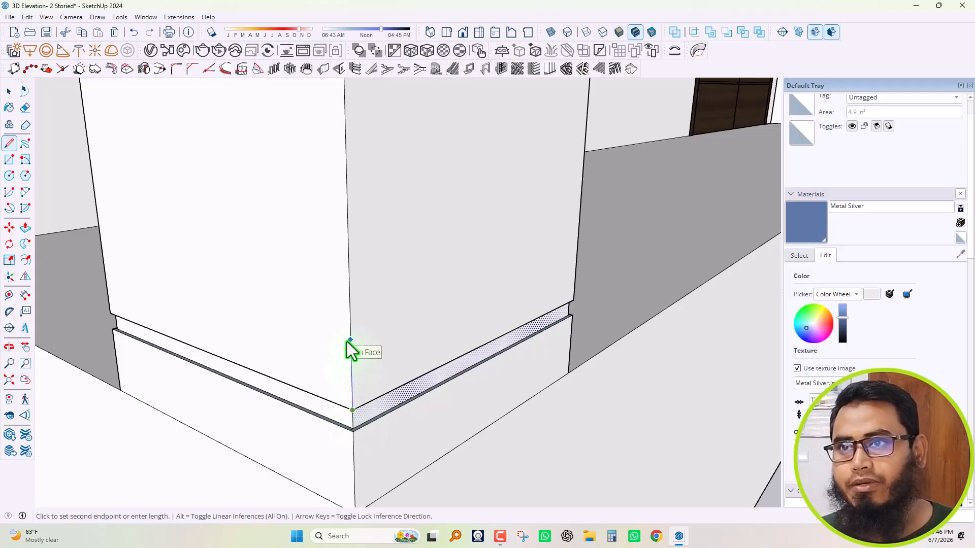
key(Escape)
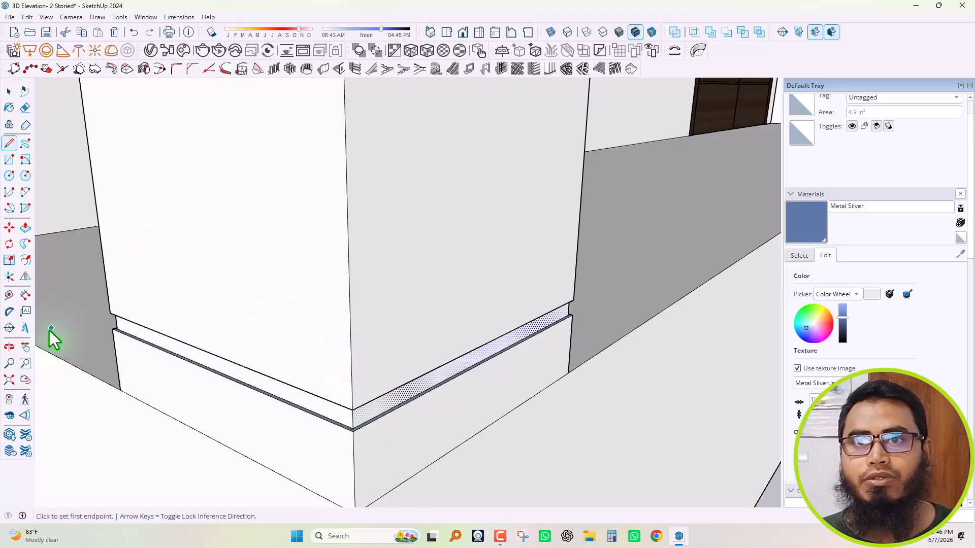
Measure the height from the column's base corner to the lower edge of the groove with the Tape Measure
click(9, 296)
scroll(444, 352, down, 2)
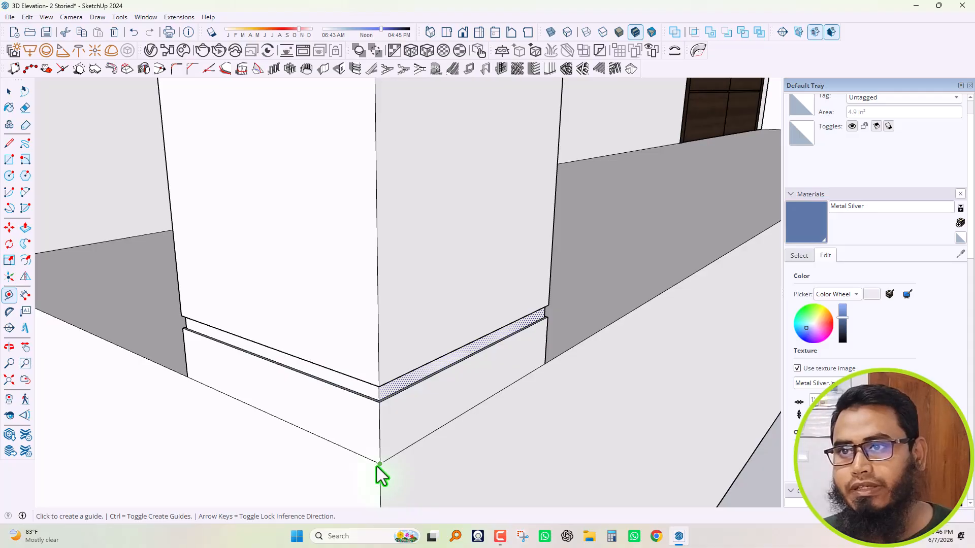
click(377, 465)
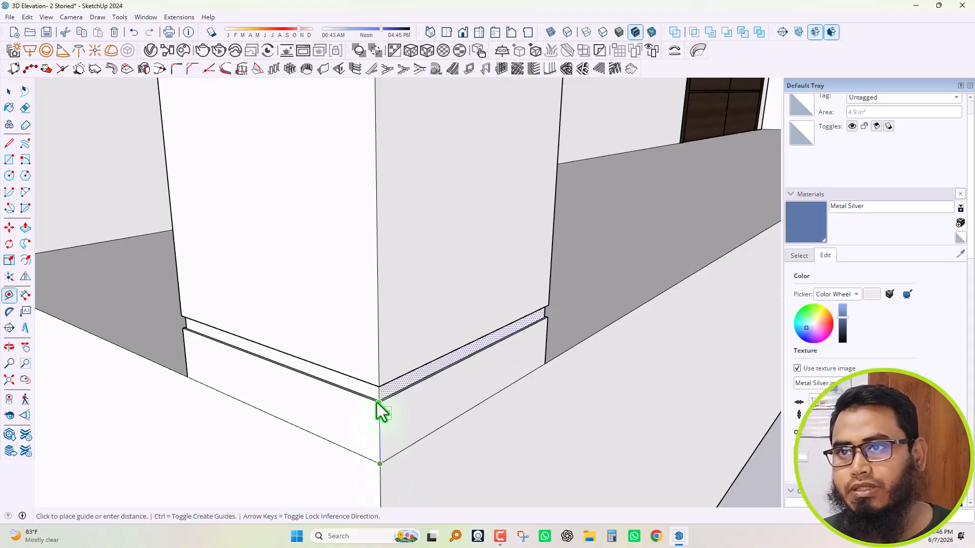
key(Escape)
scroll(387, 360, down, 2)
key(space)
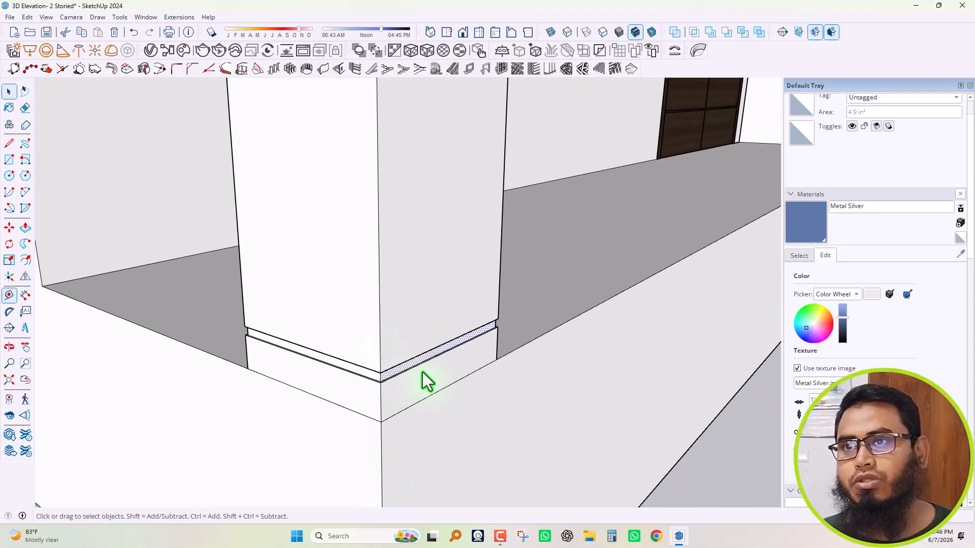
Examine the grooved porch column in the context of the whole house
scroll(422, 374, down, 4)
scroll(385, 140, down, 1)
scroll(456, 360, down, 4)
scroll(472, 386, down, 3)
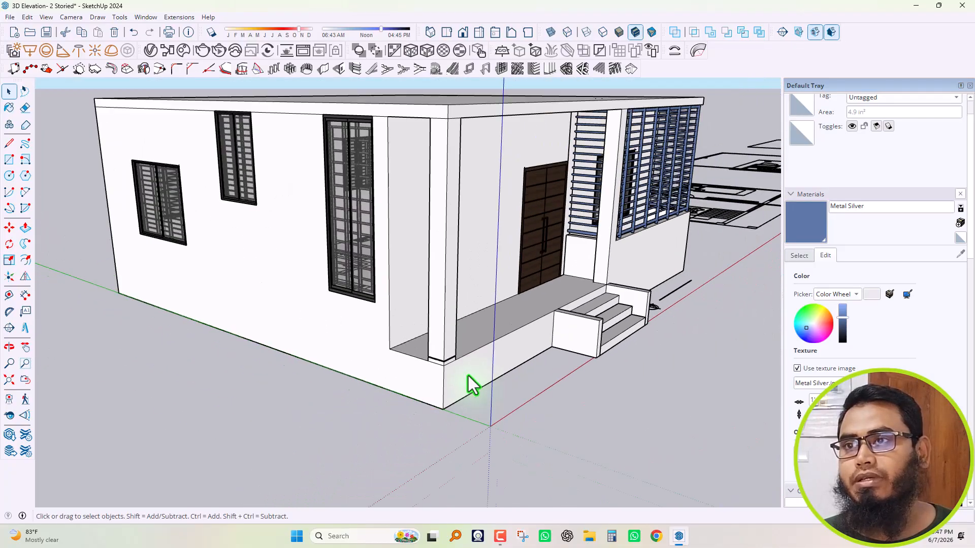
middle_drag(452, 426, 430, 371)
scroll(431, 215, up, 1)
scroll(427, 285, down, 2)
scroll(431, 180, up, 2)
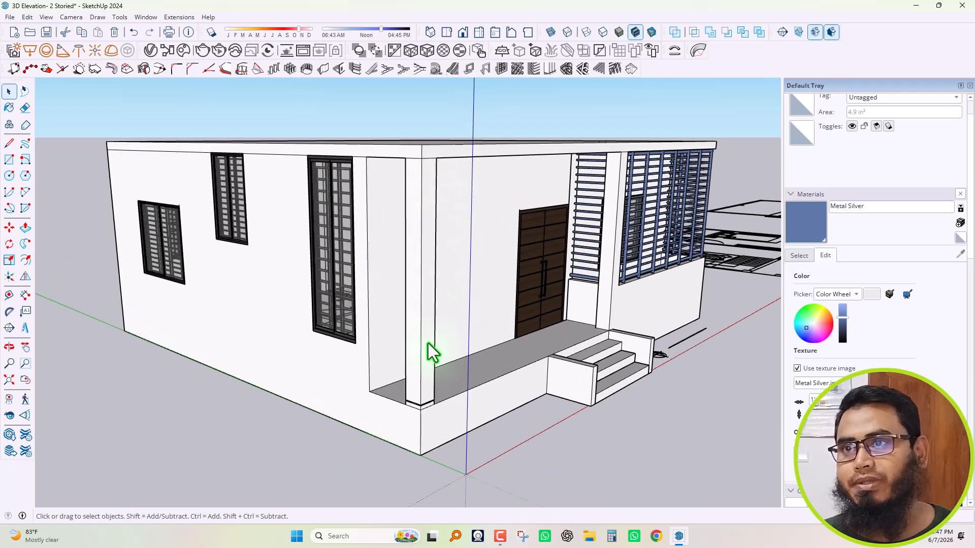
scroll(427, 345, up, 6)
key(l)
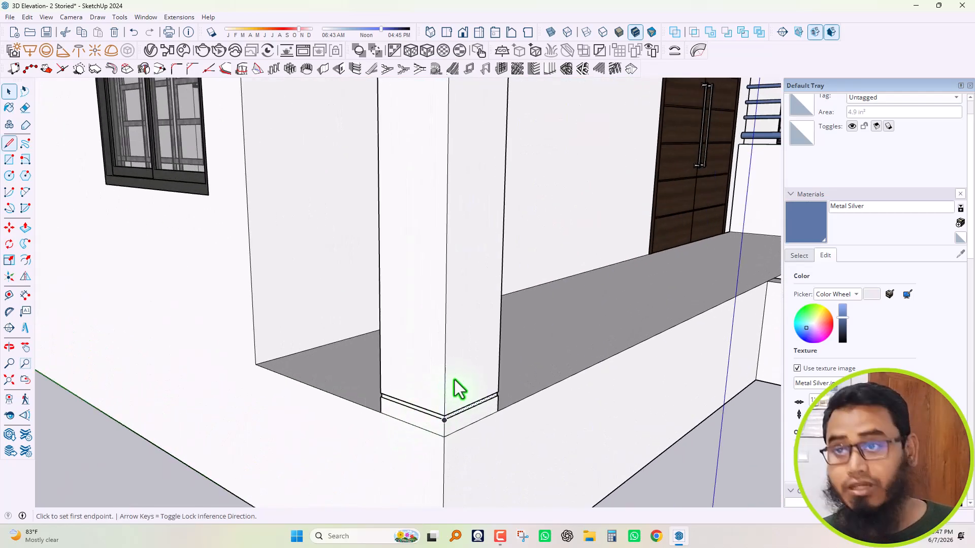
scroll(443, 420, up, 2)
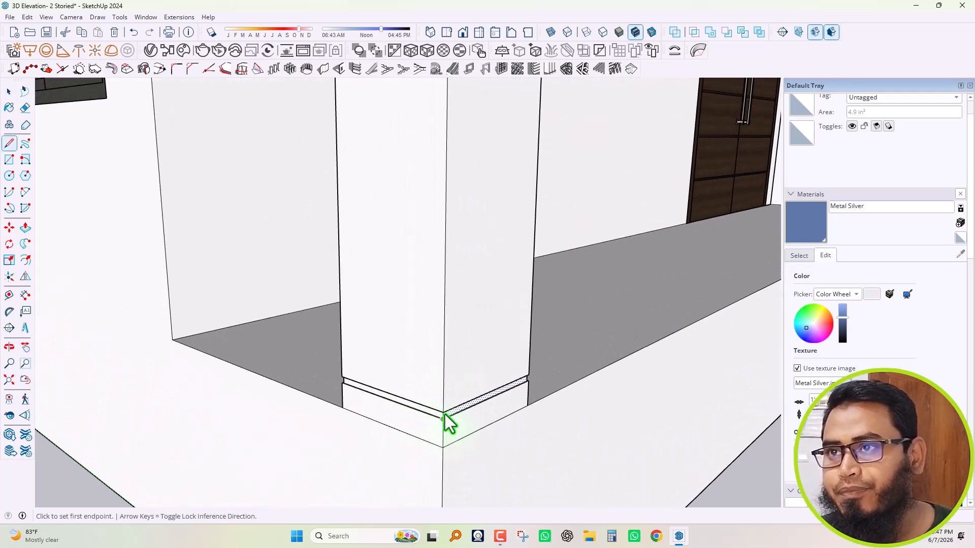
click(444, 412)
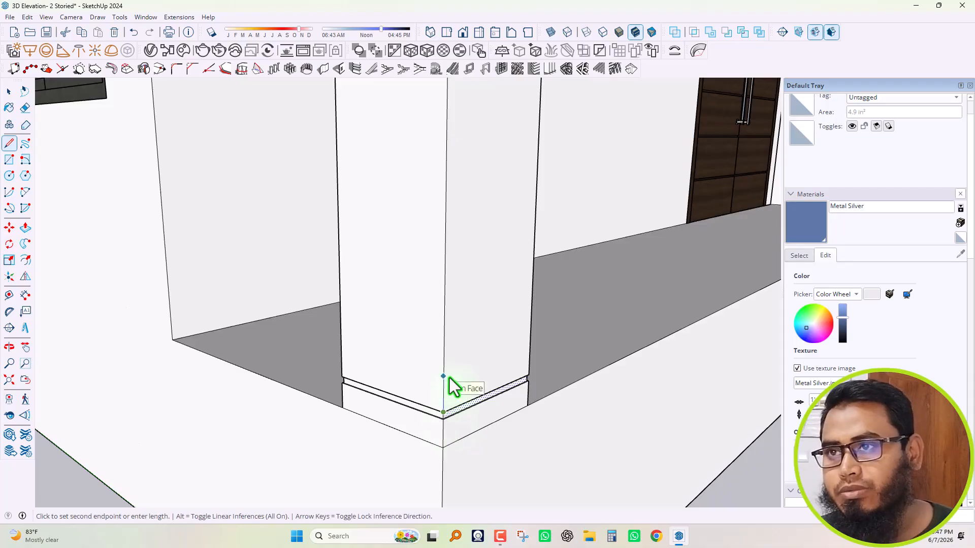
key(Escape)
key(space)
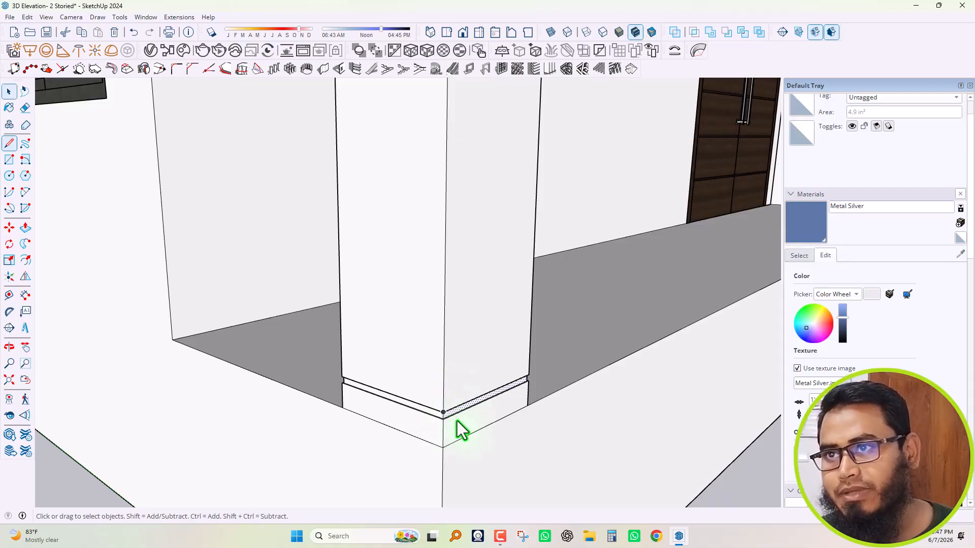
Select the recessed groove faces on all four sides of the porch column together
scroll(458, 421, up, 4)
scroll(435, 422, up, 2)
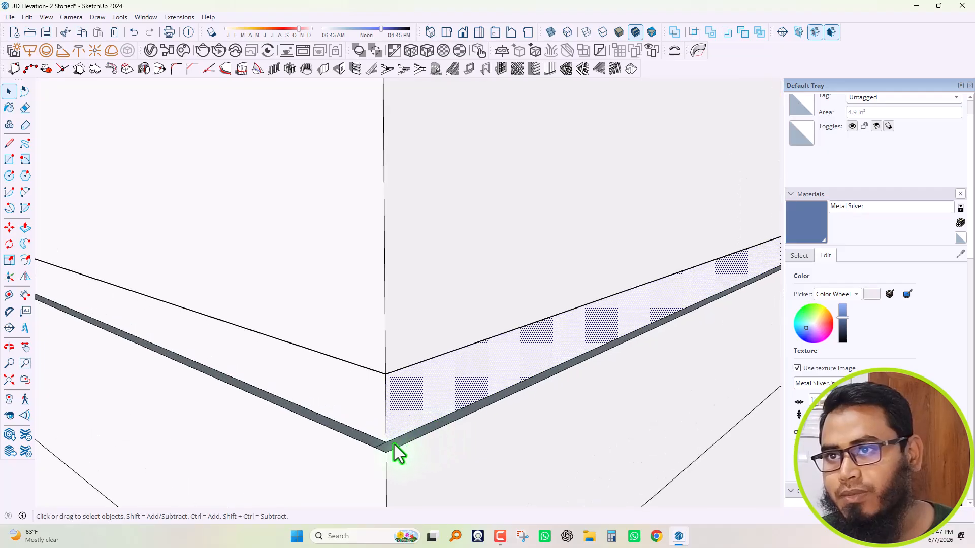
scroll(416, 400, down, 2)
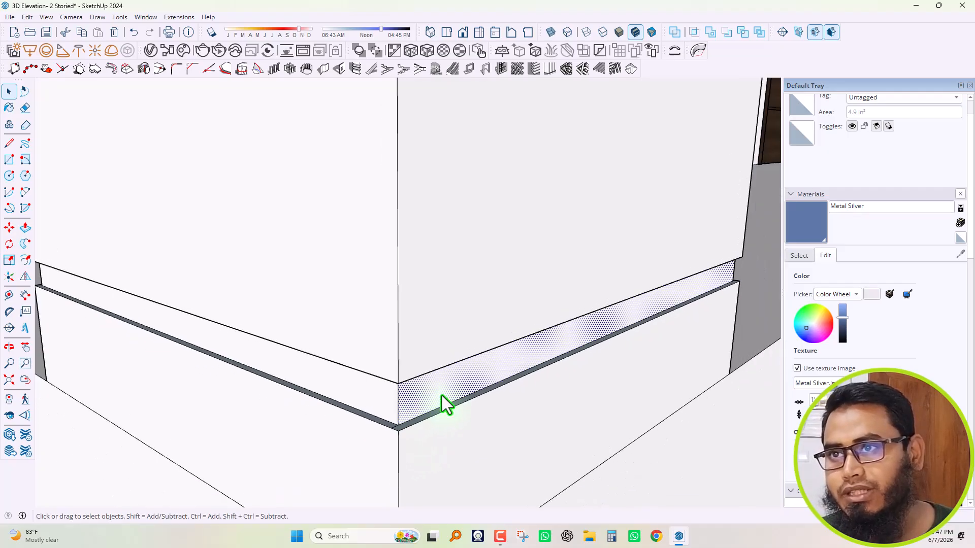
click(416, 375)
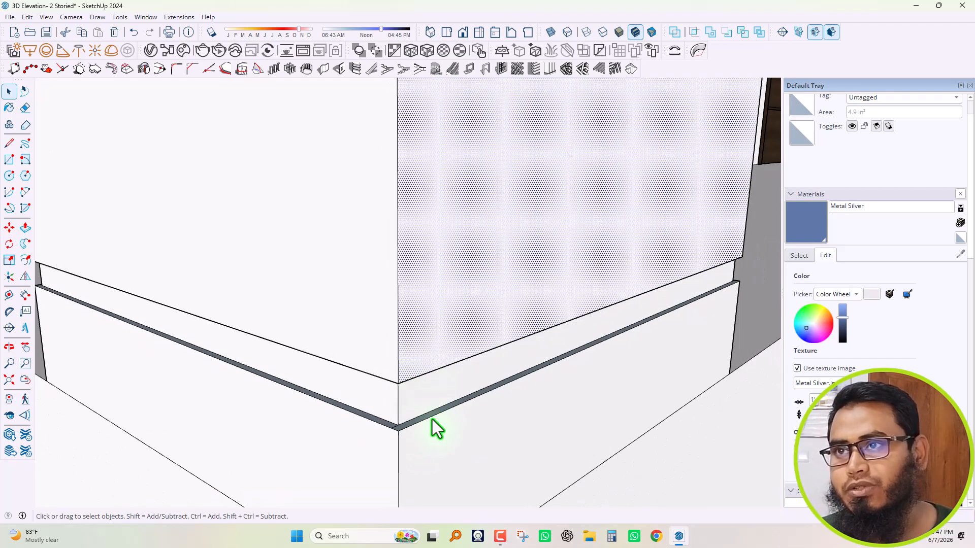
click(420, 418)
middle_drag(398, 431, 371, 358)
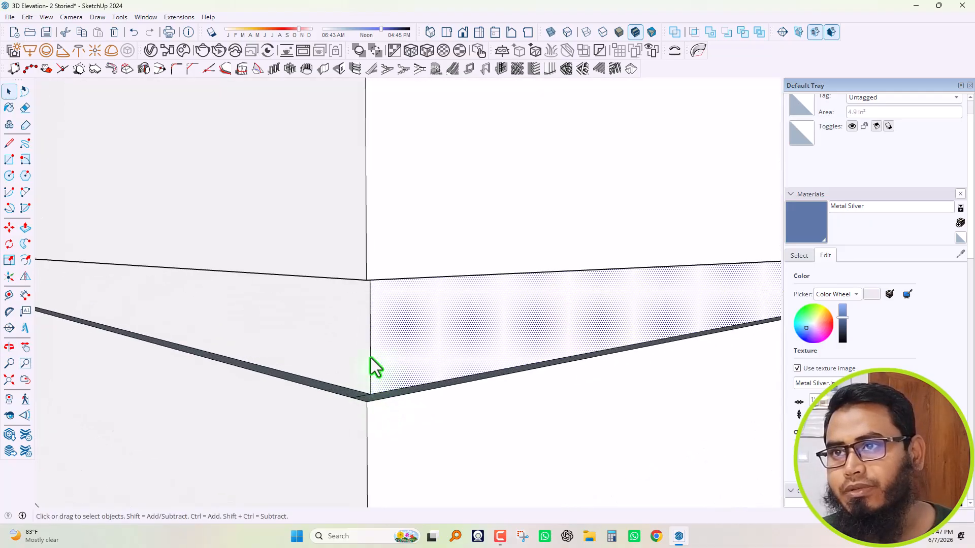
click(442, 339)
scroll(515, 359, down, 4)
ctrl+click(401, 348)
middle_drag(374, 383, 189, 392)
scroll(376, 396, up, 2)
ctrl+click(403, 381)
scroll(429, 412, down, 2)
middle_drag(430, 414, 250, 418)
scroll(409, 413, up, 4)
middle_drag(493, 425, 376, 401)
ctrl+click(376, 401)
middle_drag(249, 395, 622, 398)
middle_drag(450, 394, 496, 361)
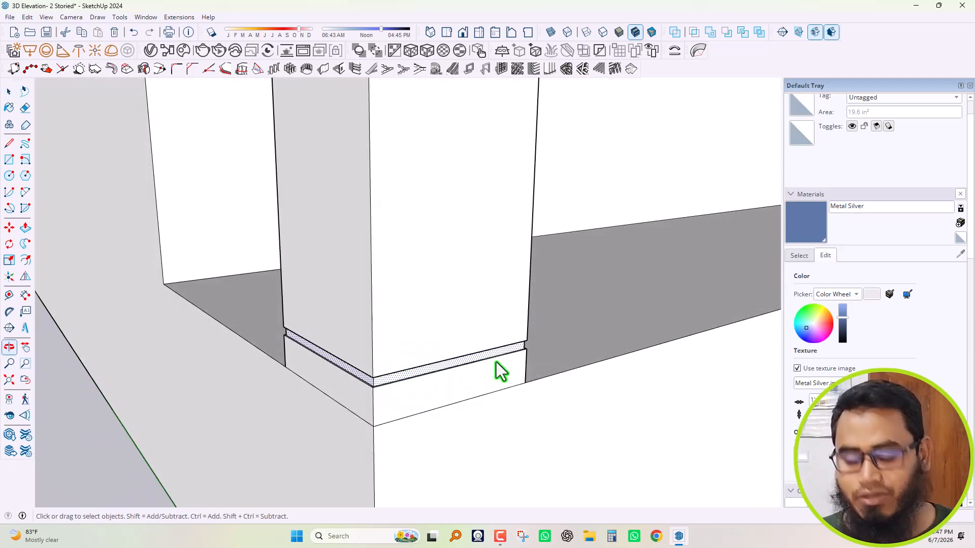
Try to copy the selected groove faces up the column, from its front base corner to the groove's upper corner
key(m)
scroll(375, 391, up, 3)
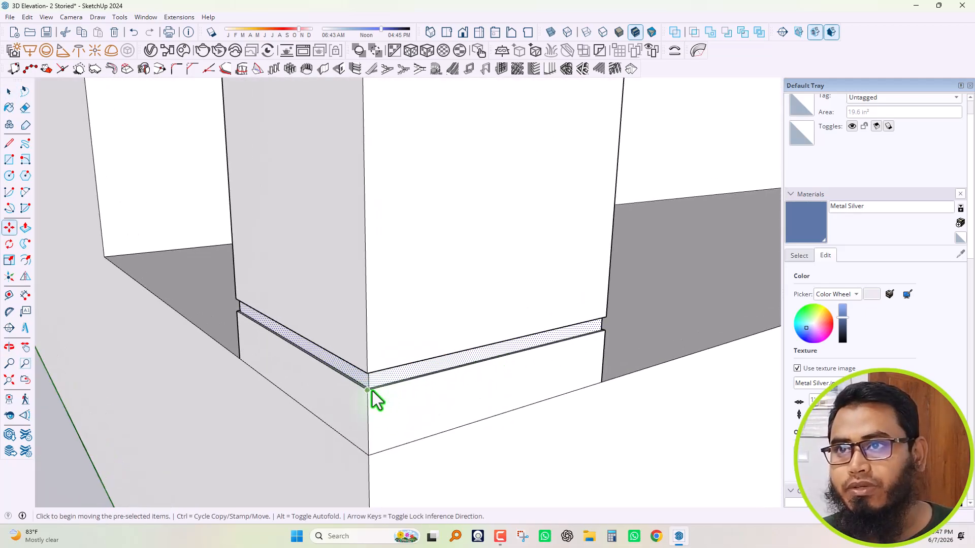
scroll(354, 375, up, 1)
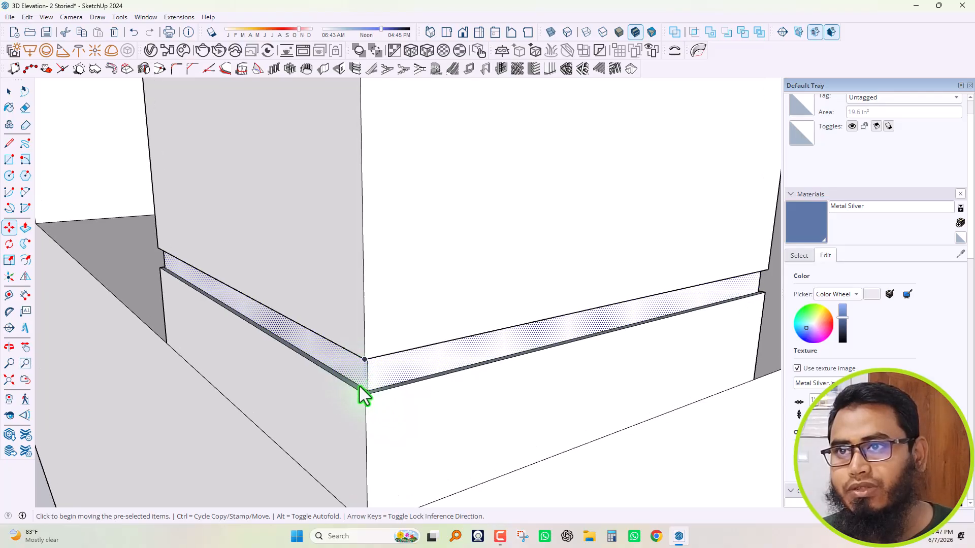
scroll(386, 392, down, 2)
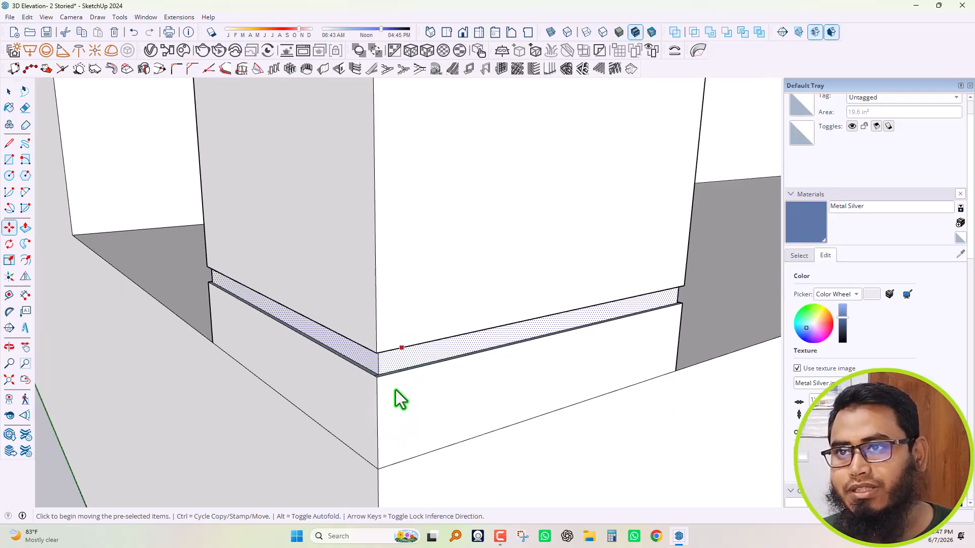
click(377, 468)
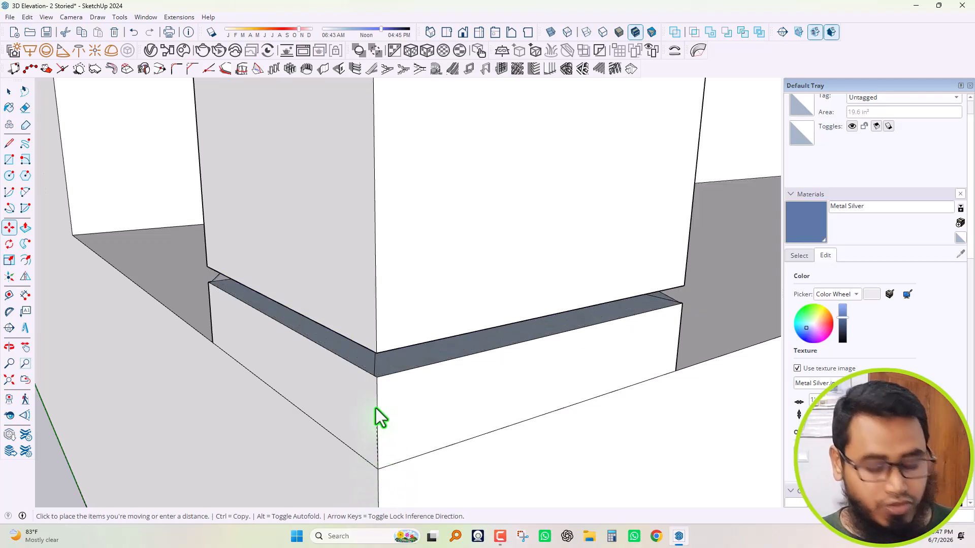
key(ctrl)
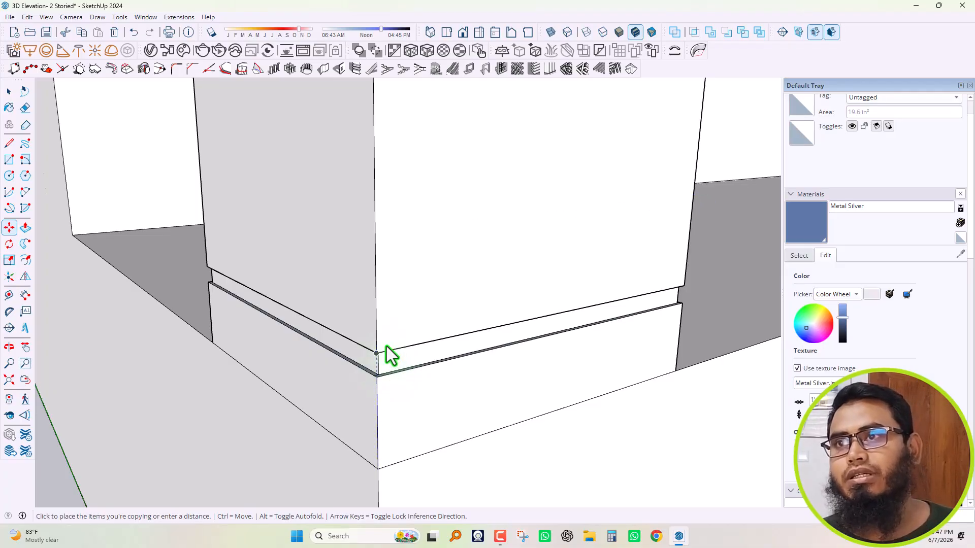
scroll(378, 360, up, 2)
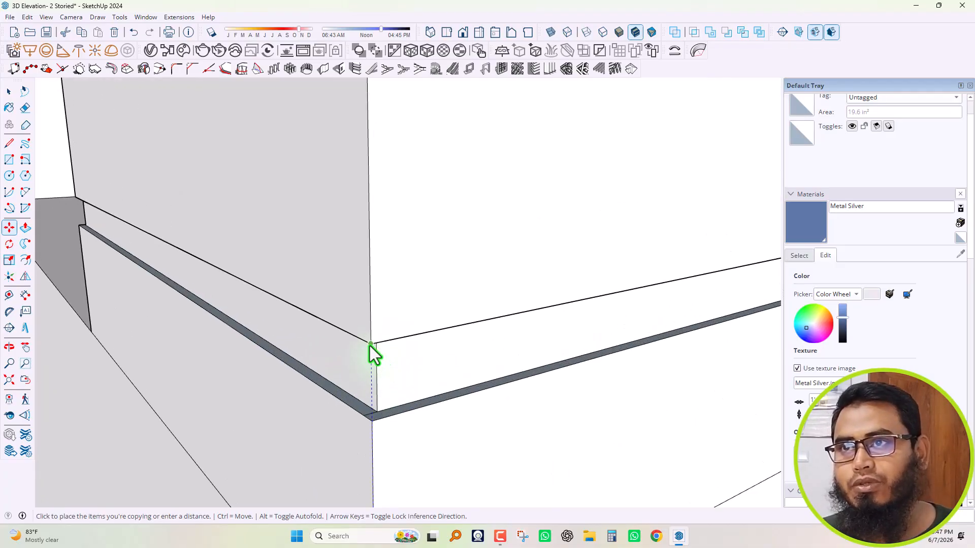
scroll(370, 343, down, 3)
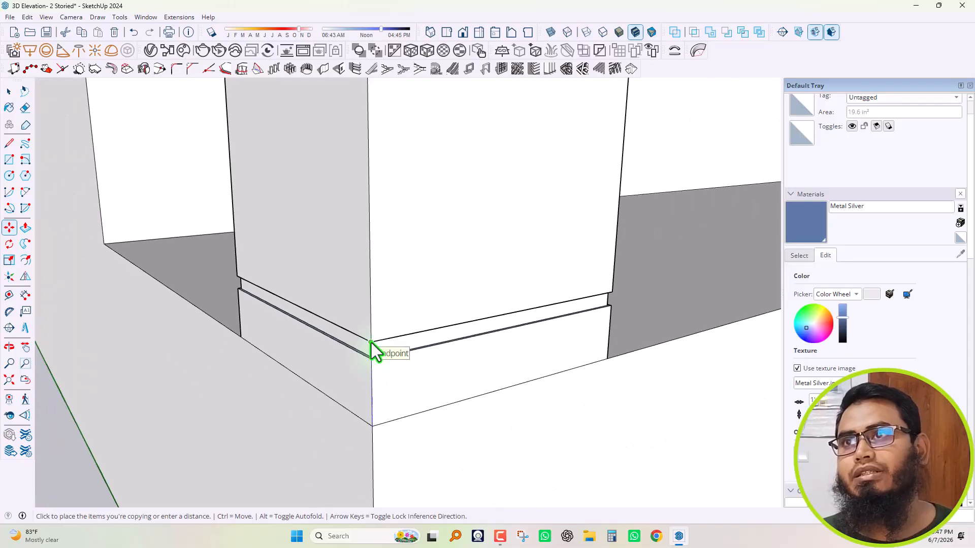
scroll(371, 342, down, 2)
click(371, 342)
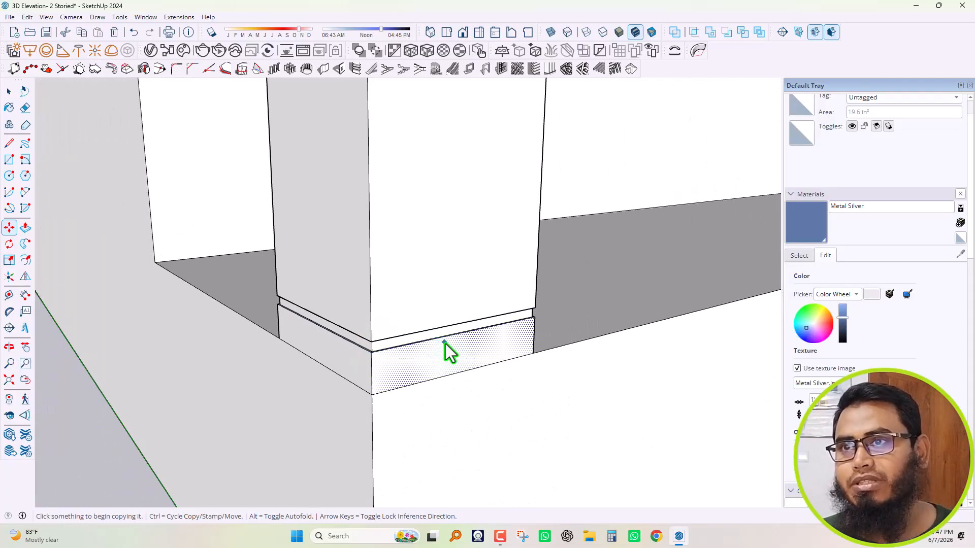
key(space)
scroll(398, 345, down, 2)
middle_drag(358, 396, 416, 397)
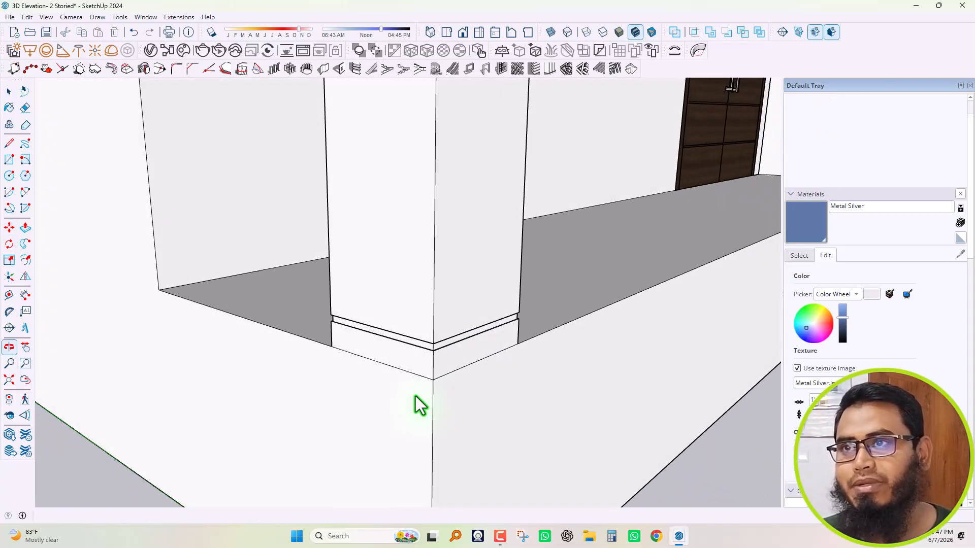
scroll(418, 387, down, 2)
middle_drag(384, 342, 454, 413)
scroll(504, 361, up, 1)
scroll(508, 364, down, 1)
key(l)
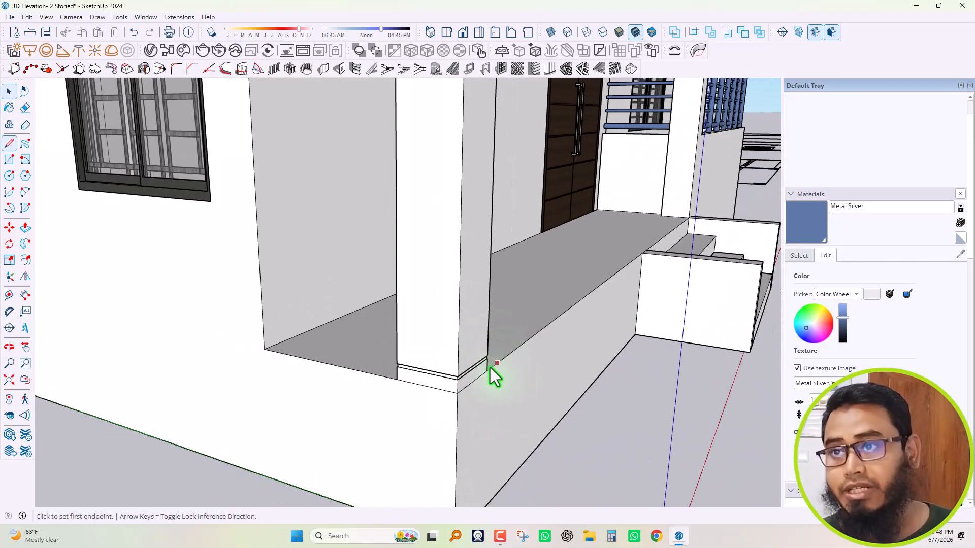
scroll(463, 388, up, 3)
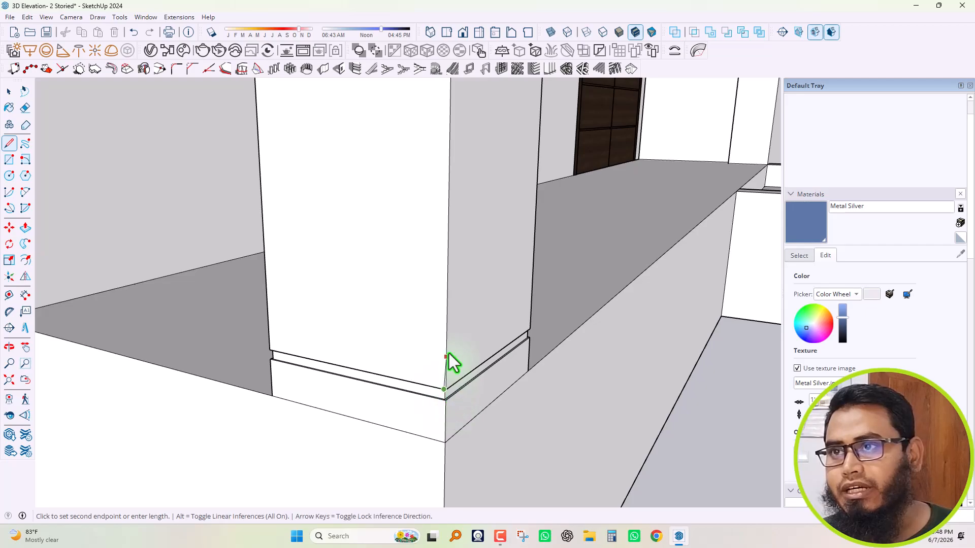
scroll(364, 358, down, 4)
middle_drag(372, 394, 407, 432)
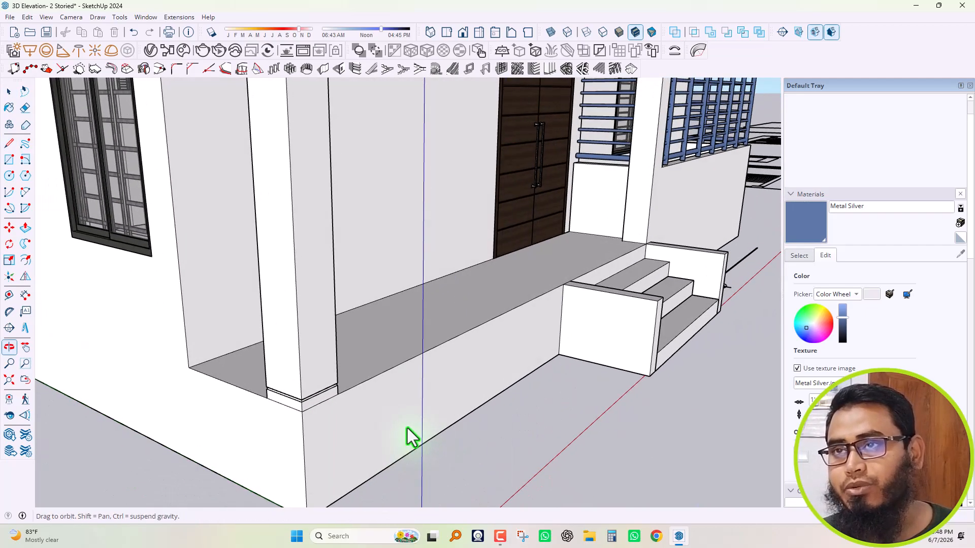
key(space)
Examine the full height of the porch corner column together with the porch and the roof slab
scroll(346, 420, down, 6)
scroll(312, 421, up, 1)
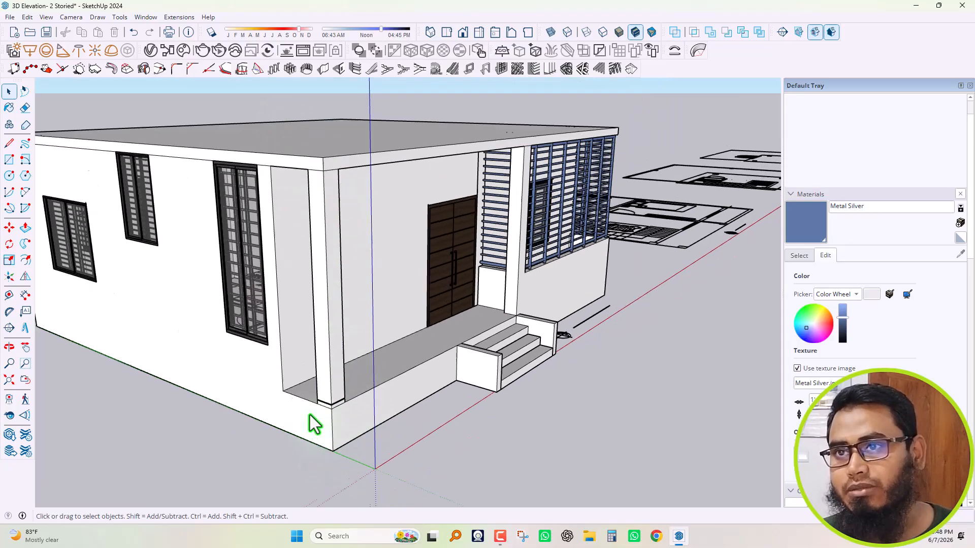
middle_drag(383, 355, 318, 362)
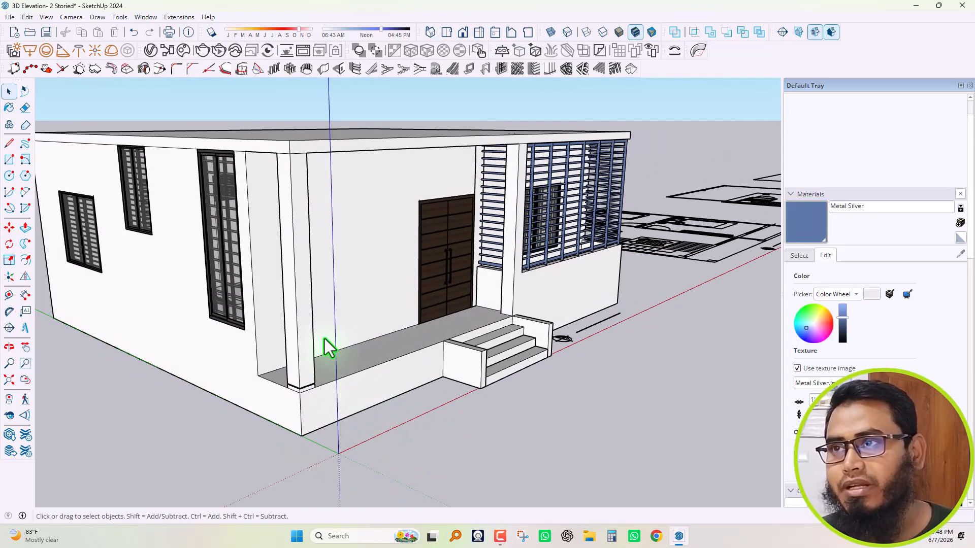
middle_drag(409, 458, 406, 449)
scroll(325, 375, up, 2)
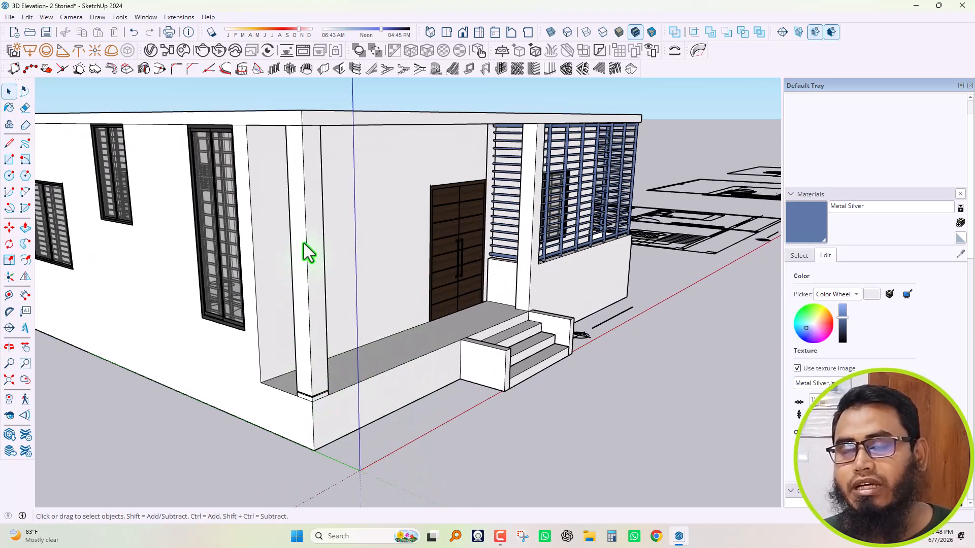
scroll(204, 236, down, 2)
middle_drag(348, 263, 350, 254)
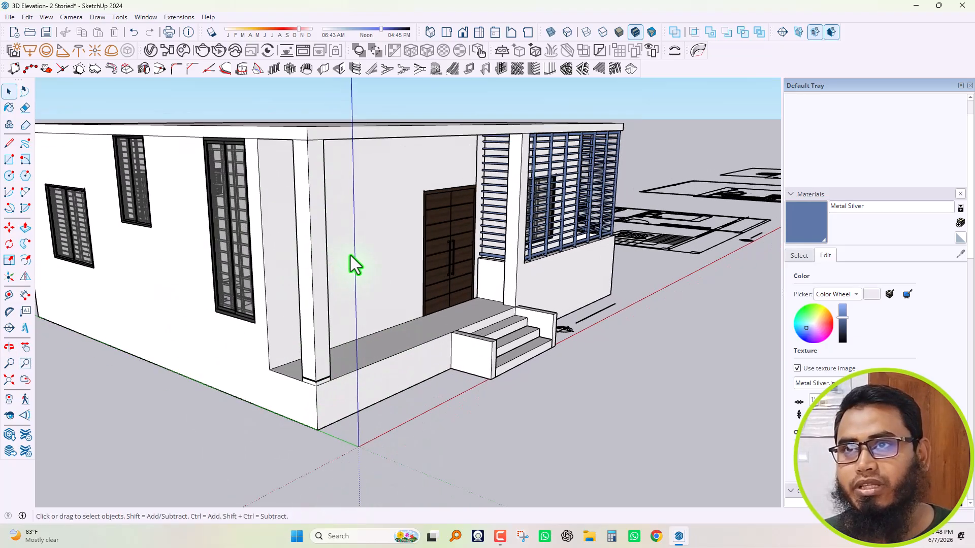
scroll(315, 146, down, 2)
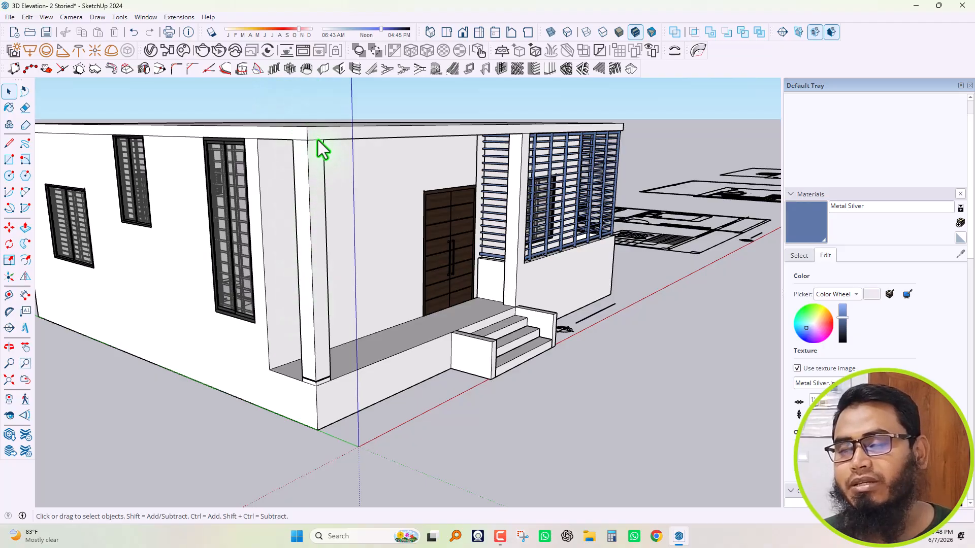
Examine the floor plan drawings lying beside the house
scroll(318, 140, down, 3)
middle_drag(620, 224, 535, 311)
scroll(546, 261, down, 2)
scroll(675, 193, up, 4)
scroll(698, 163, up, 2)
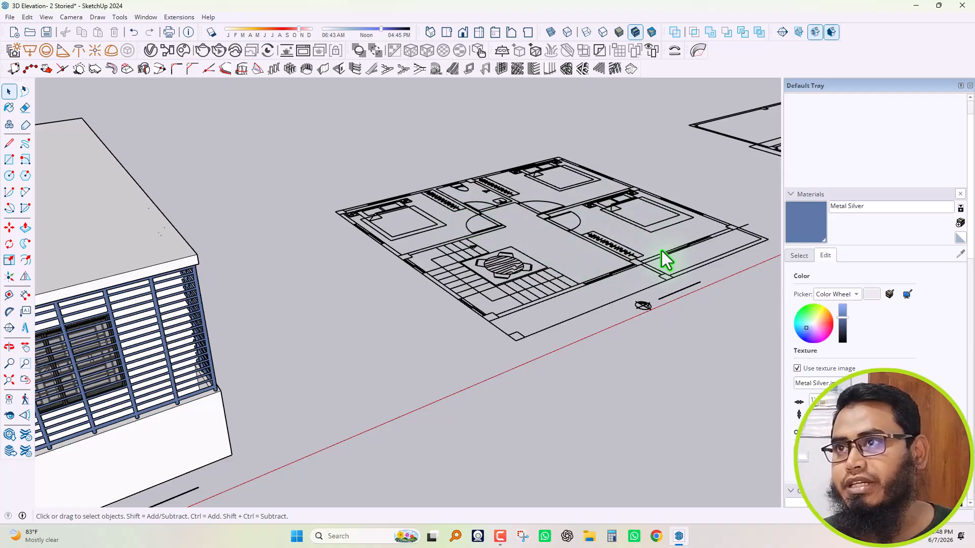
scroll(670, 239, down, 4)
scroll(690, 235, down, 1)
Examine the house's front elevation from several angles, including the porch, steps, door and blue window grille
middle_drag(403, 282, 454, 239)
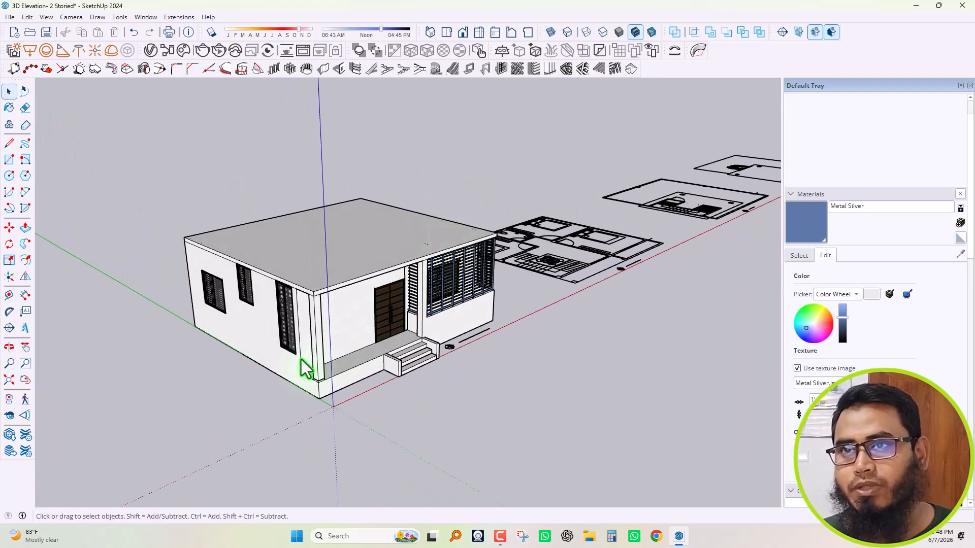
scroll(301, 359, up, 1)
middle_drag(370, 404, 242, 388)
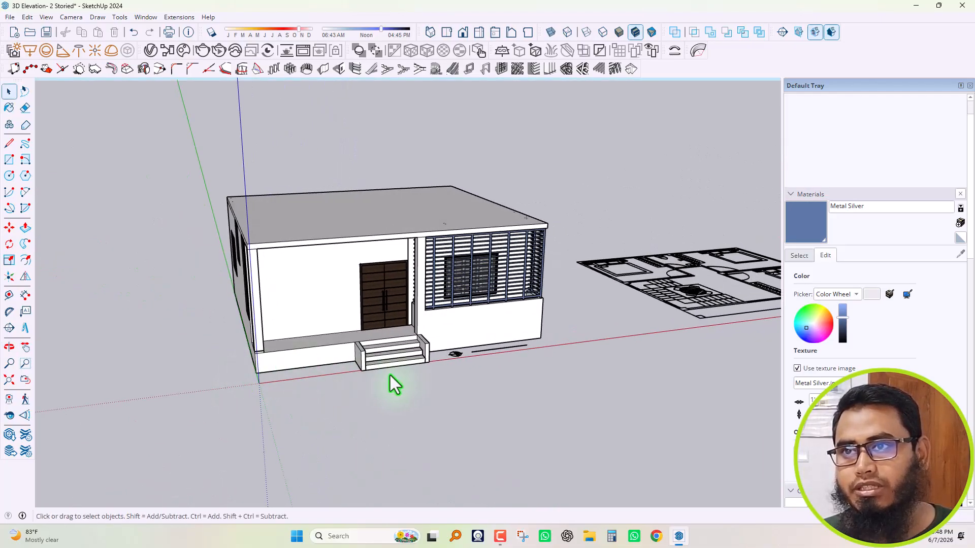
middle_drag(398, 381, 296, 374)
scroll(315, 321, up, 2)
middle_drag(472, 373, 623, 412)
scroll(525, 263, up, 2)
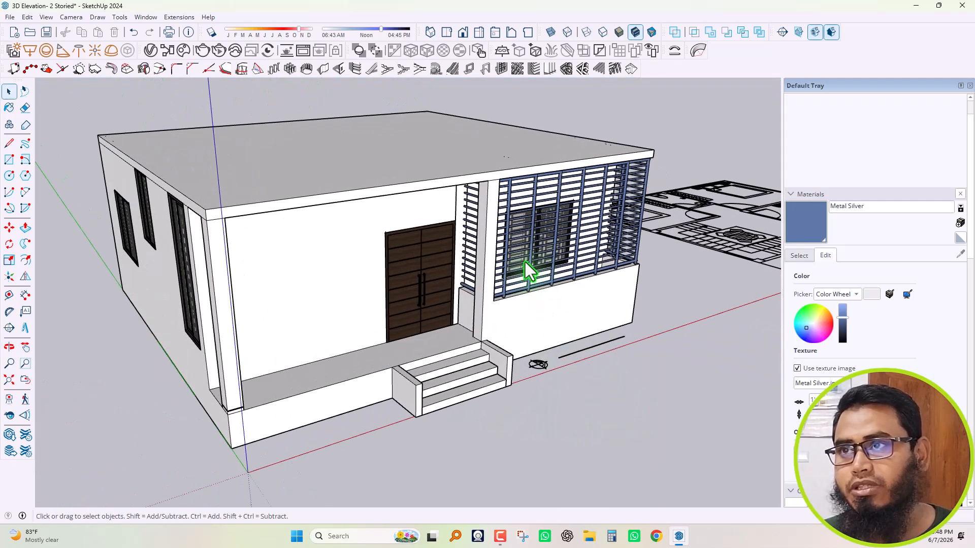
scroll(578, 327, up, 3)
scroll(474, 365, up, 2)
middle_drag(474, 365, 300, 343)
scroll(208, 315, down, 3)
middle_drag(452, 341, 565, 327)
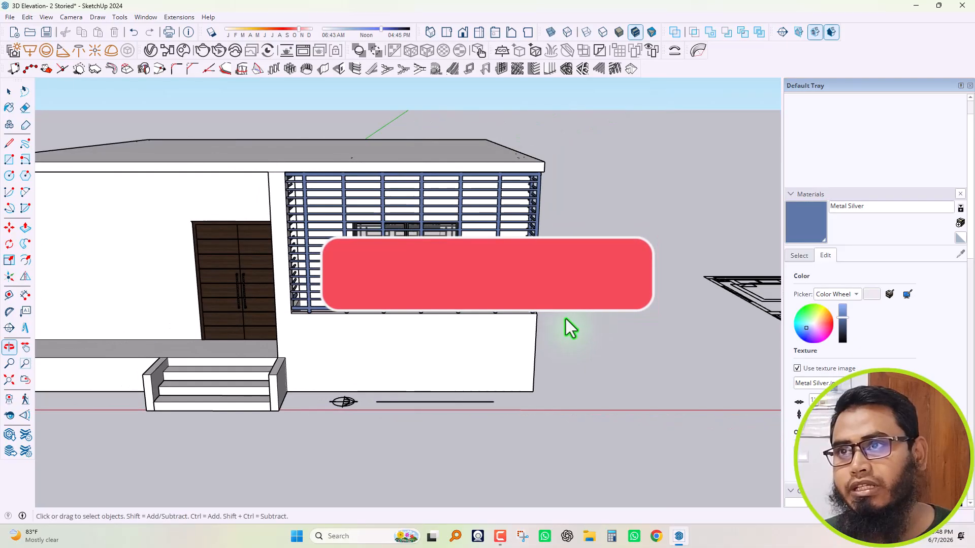
middle_drag(412, 374, 559, 379)
scroll(582, 309, down, 3)
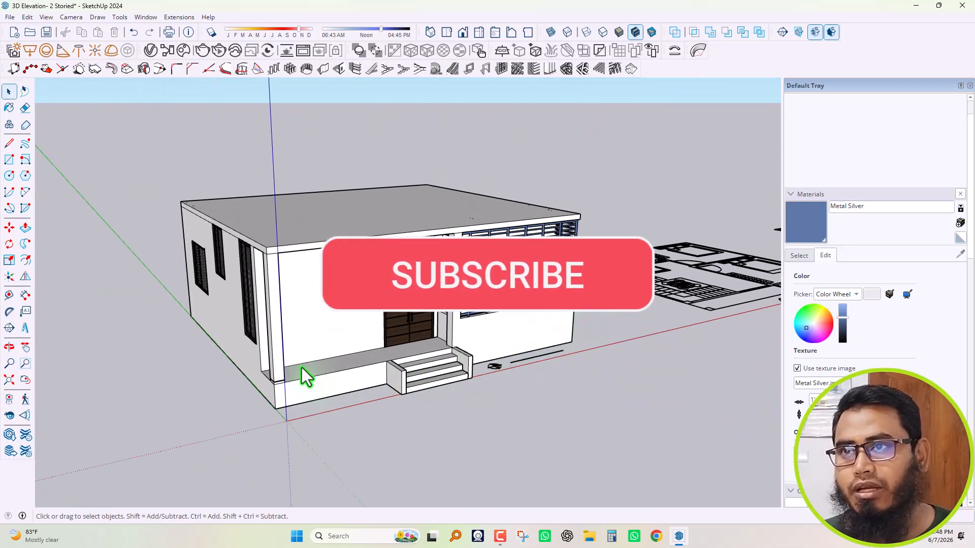
scroll(303, 370, up, 2)
scroll(427, 356, up, 2)
scroll(507, 358, down, 2)
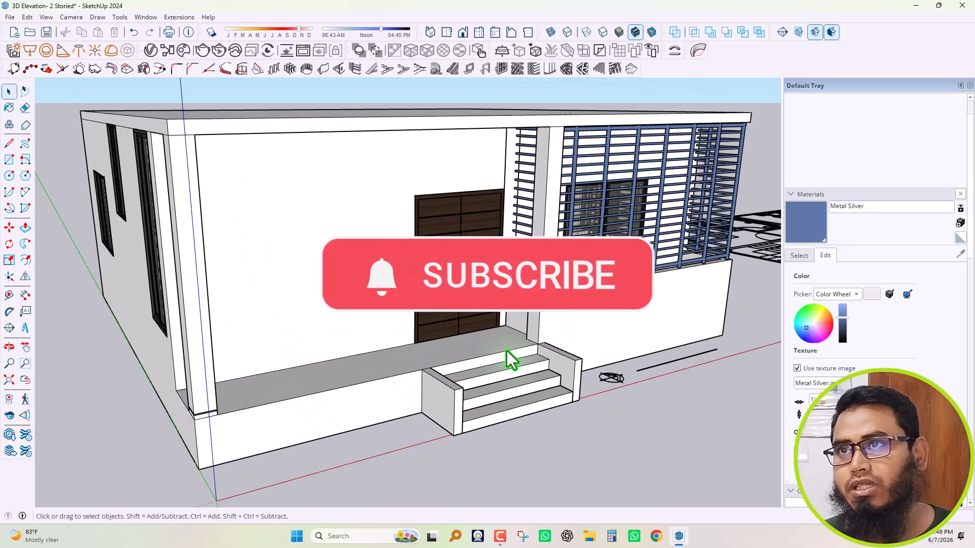